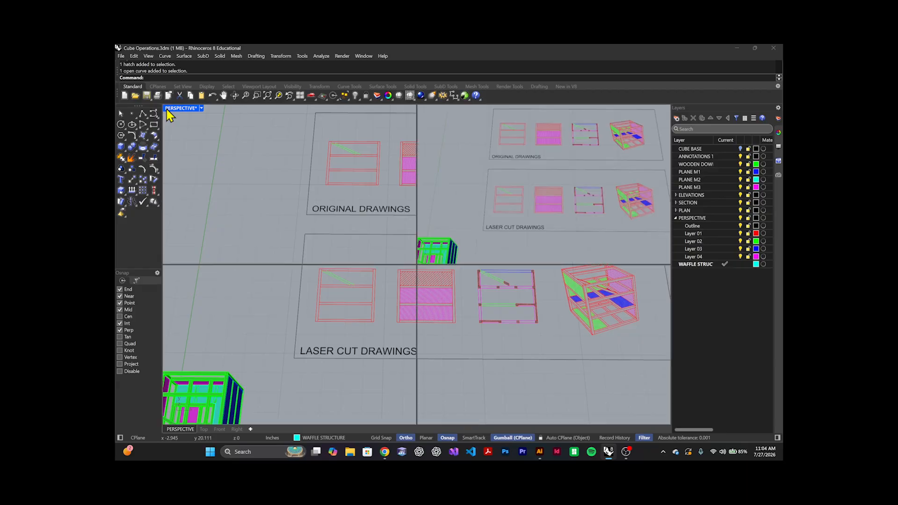
Step: Switch to the maximized Top view and frame the original and laser cut drawing sets
click(172, 111)
double_click(172, 111)
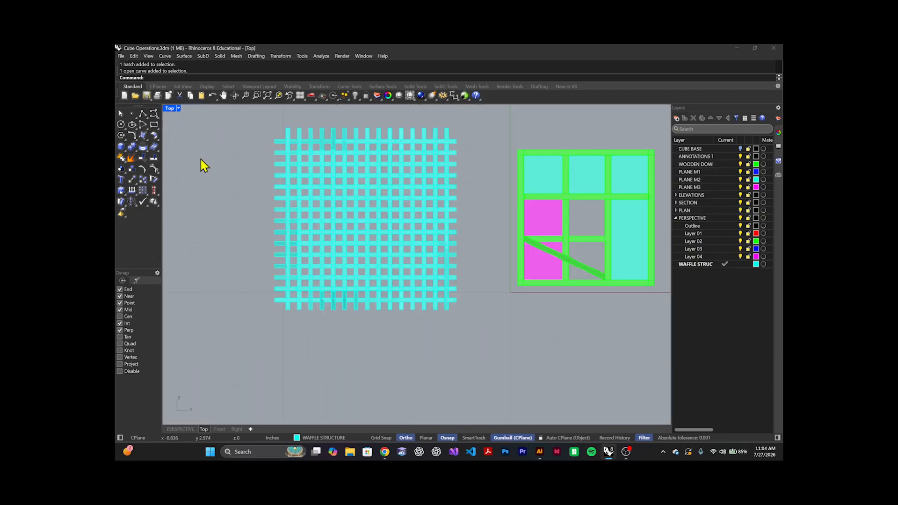
scroll(217, 179, down, 16)
drag(343, 122, 296, 221)
scroll(299, 166, up, 2)
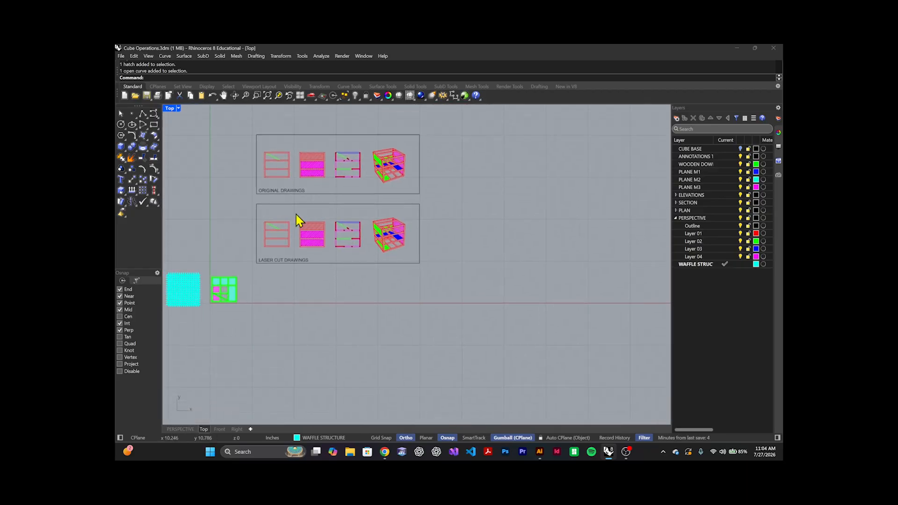
Step: Examine the cube model and compare the elevation, section, plan and perspective in the original and laser cut drawing sets
drag(238, 276, 287, 274)
scroll(252, 271, up, 8)
scroll(253, 267, down, 6)
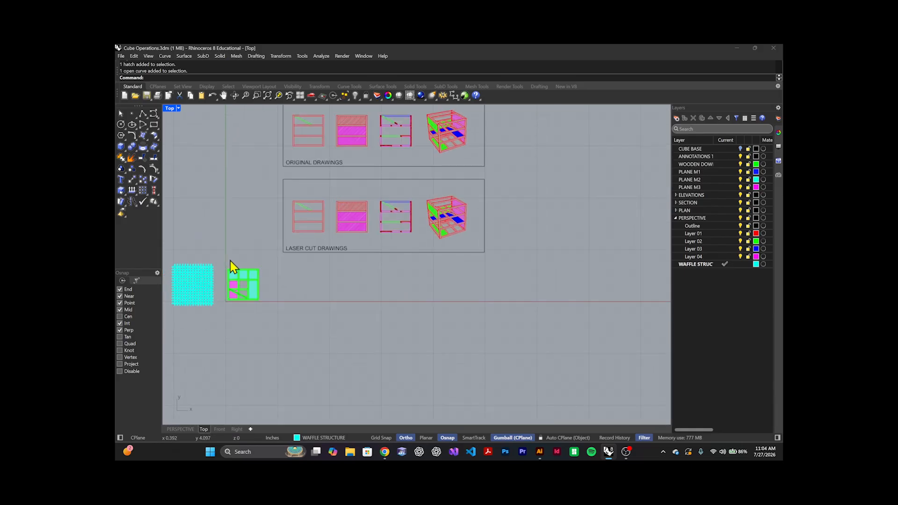
scroll(311, 238, up, 4)
drag(366, 198, 286, 258)
scroll(479, 157, up, 2)
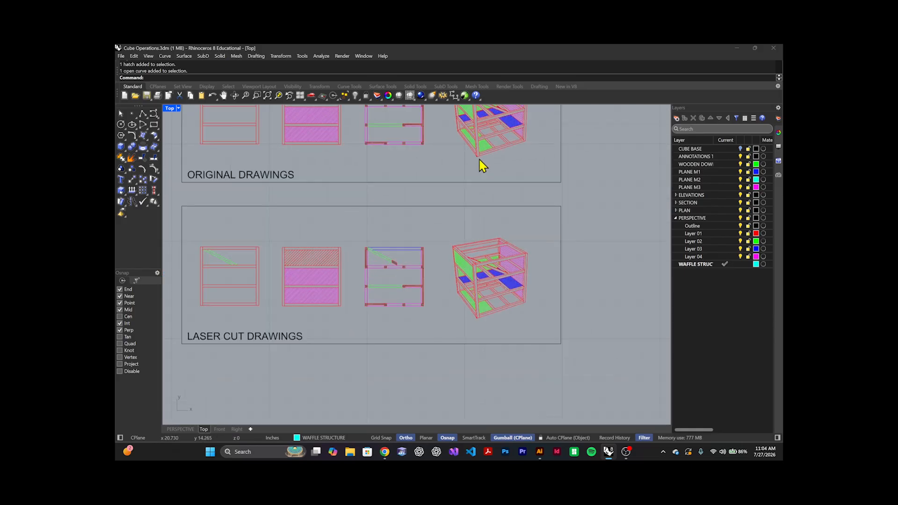
drag(481, 165, 491, 220)
scroll(488, 221, up, 4)
scroll(483, 222, down, 6)
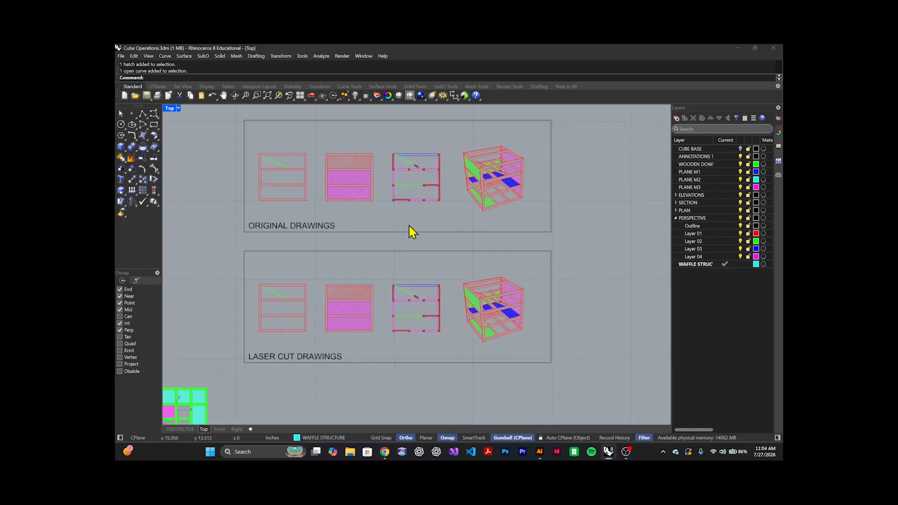
scroll(312, 237, up, 6)
click(322, 218)
scroll(324, 218, down, 6)
scroll(426, 210, up, 6)
scroll(468, 206, down, 4)
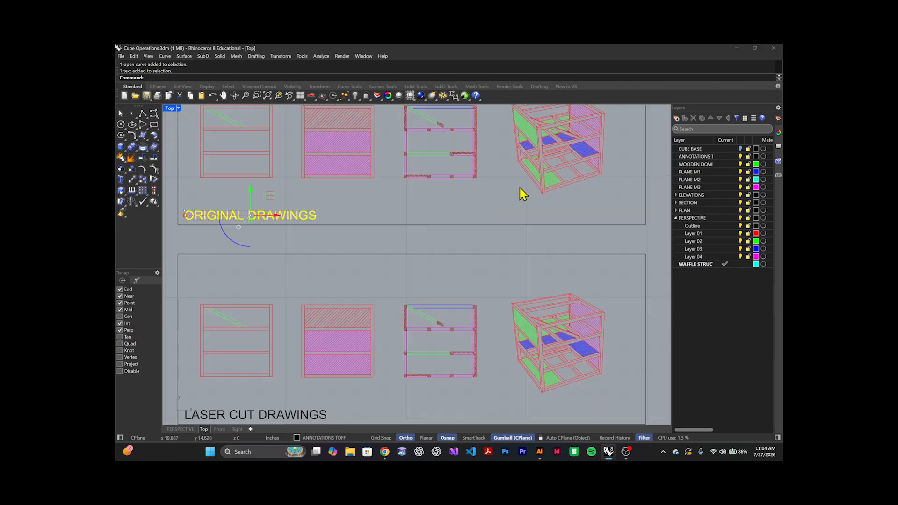
scroll(522, 194, up, 1)
key(Escape)
scroll(527, 195, up, 4)
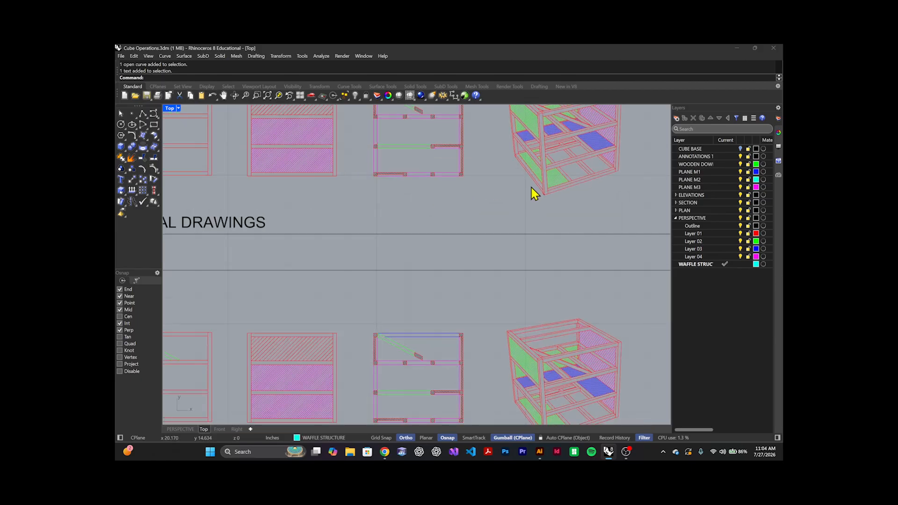
scroll(533, 196, down, 2)
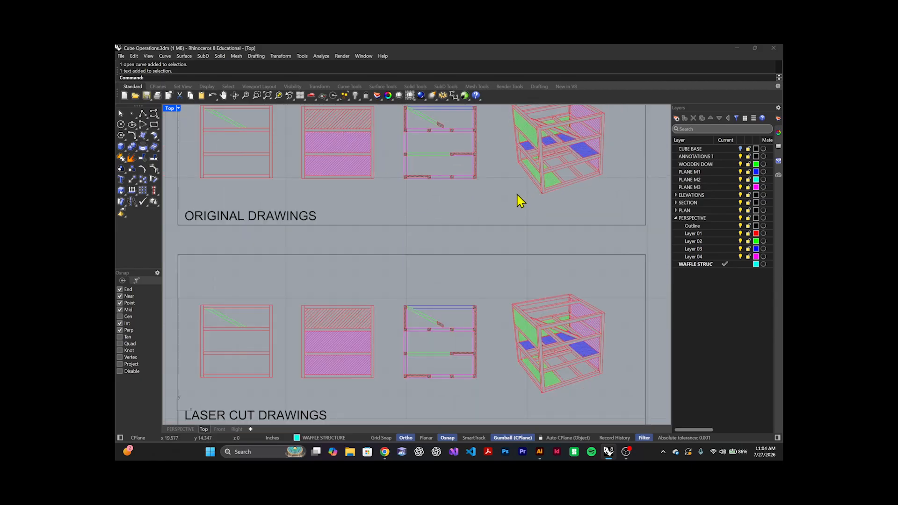
Step: Copy the outline curve around the original perspective drawing onto the matching corner of the laser cut perspective drawing
scroll(546, 196, up, 3)
scroll(547, 200, up, 2)
click(554, 196)
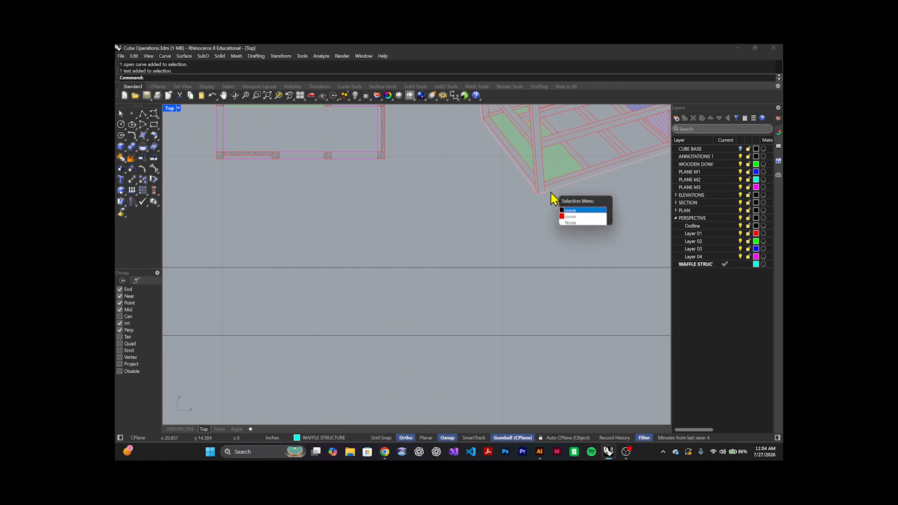
click(558, 210)
scroll(465, 204, down, 4)
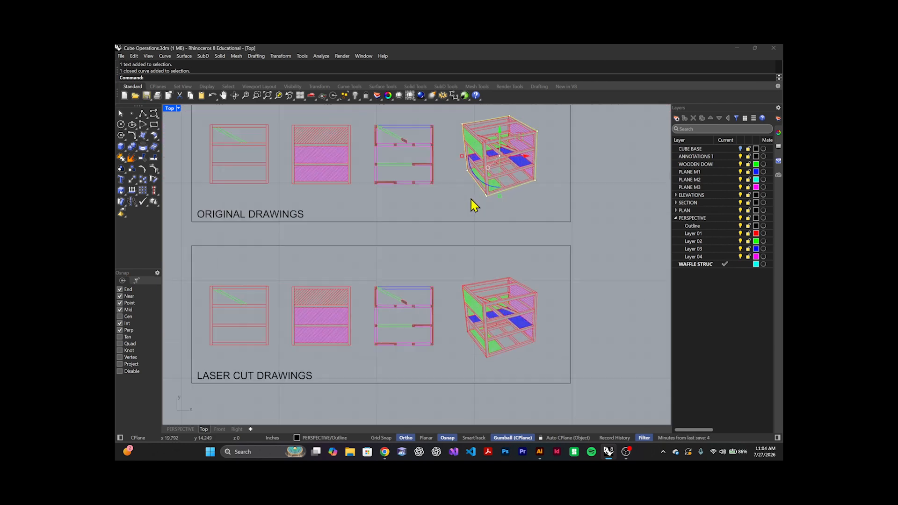
scroll(473, 204, up, 2)
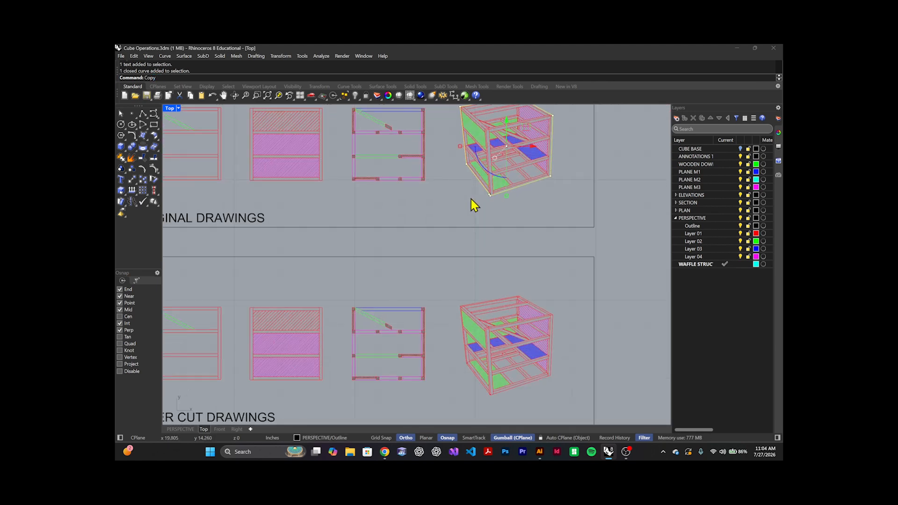
key(Return)
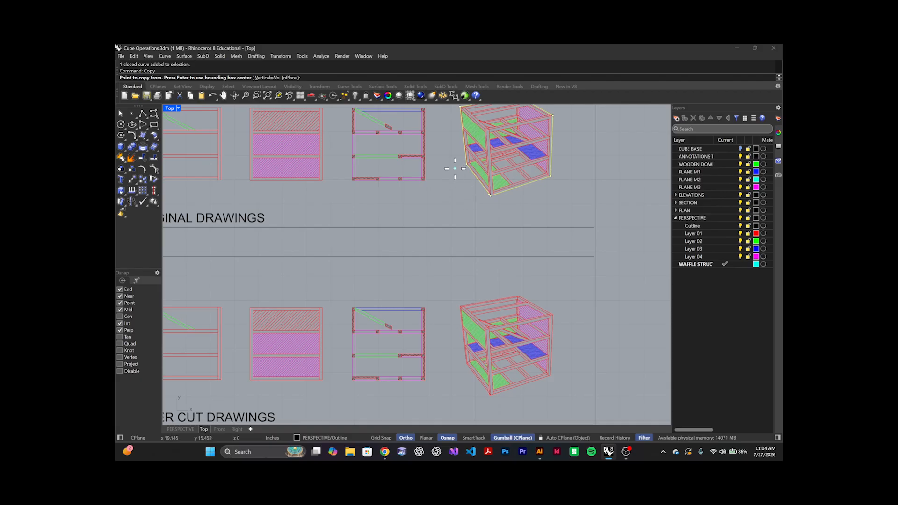
scroll(458, 168, up, 3)
click(471, 164)
scroll(468, 233, down, 4)
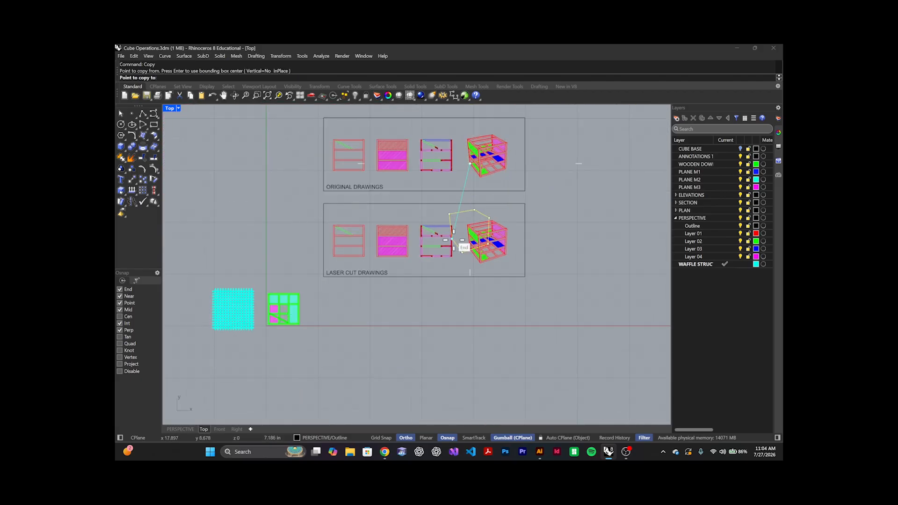
scroll(473, 253, up, 6)
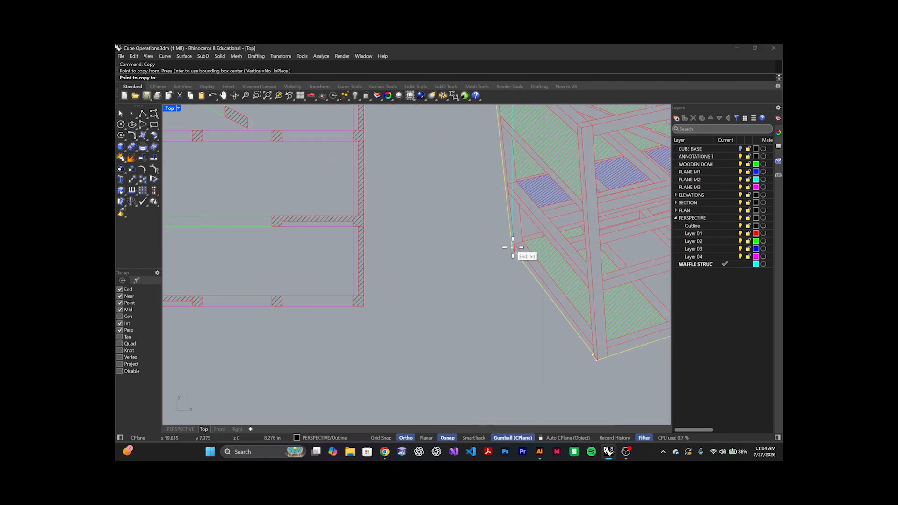
click(510, 245)
scroll(491, 257, down, 3)
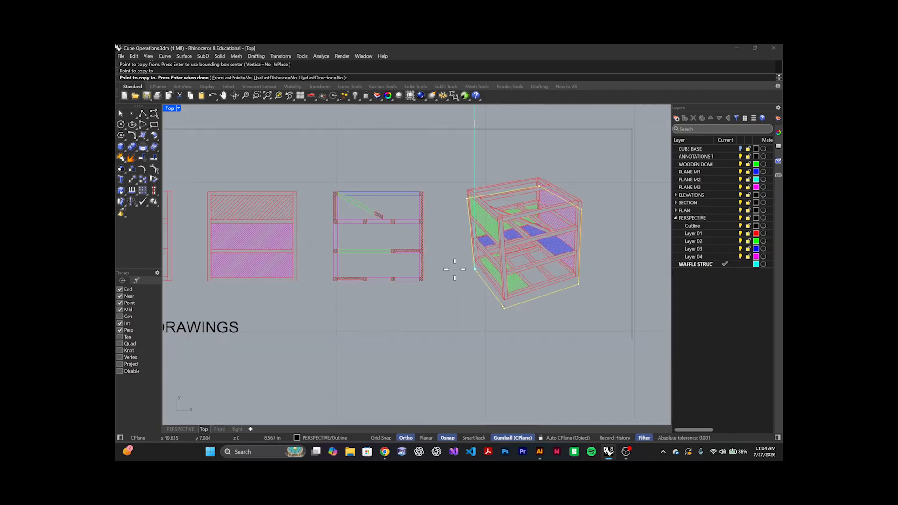
scroll(440, 267, up, 2)
key(Return)
scroll(464, 280, down, 3)
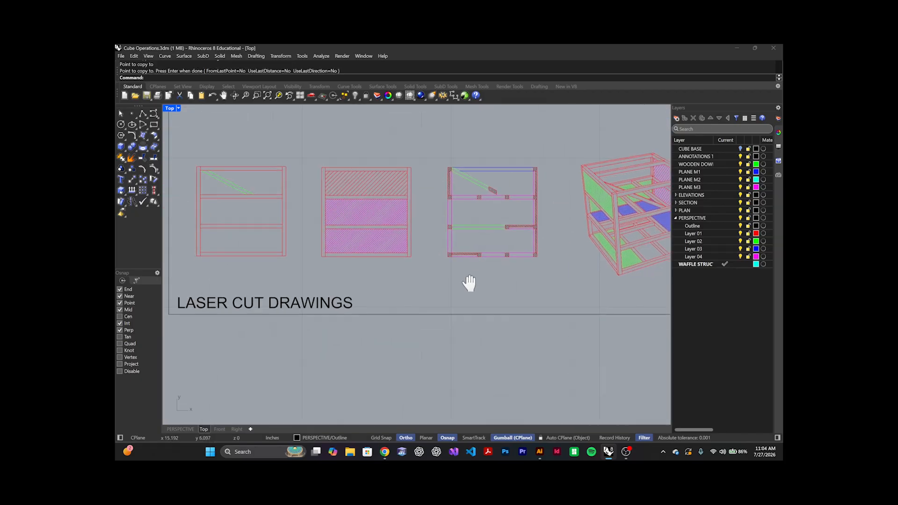
Step: Clear the selection of the laser cut drawings and collapse the PERSPECTIVE layer group
scroll(402, 277, down, 2)
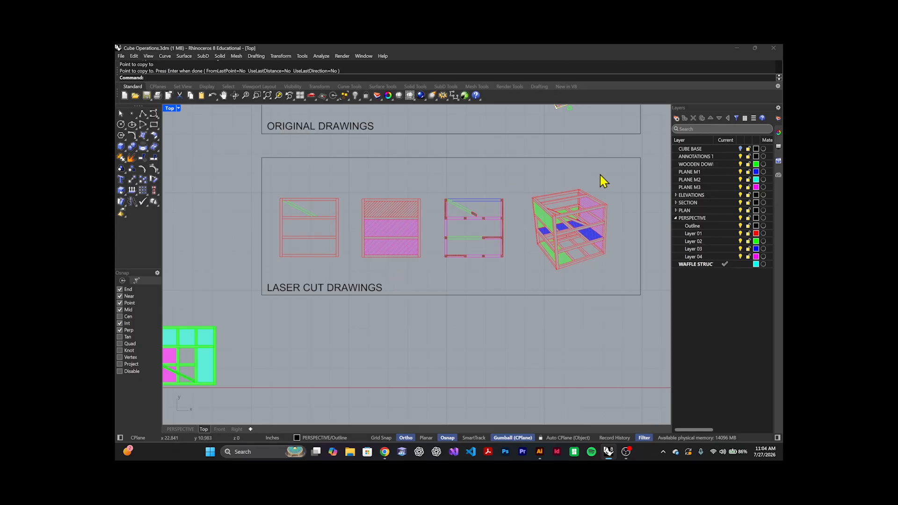
mouse_move(625, 175)
mouse_down()
mouse_move(435, 239)
mouse_move(272, 276)
mouse_up()
key(Escape)
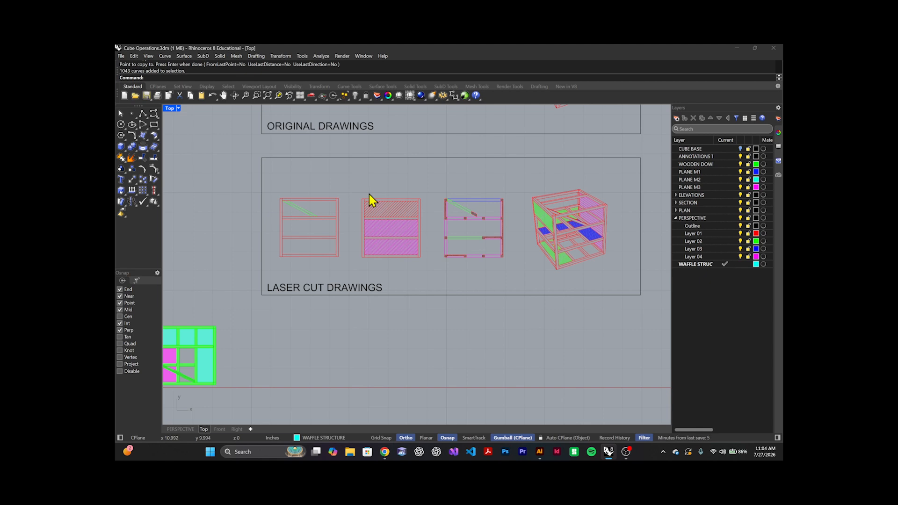
click(675, 218)
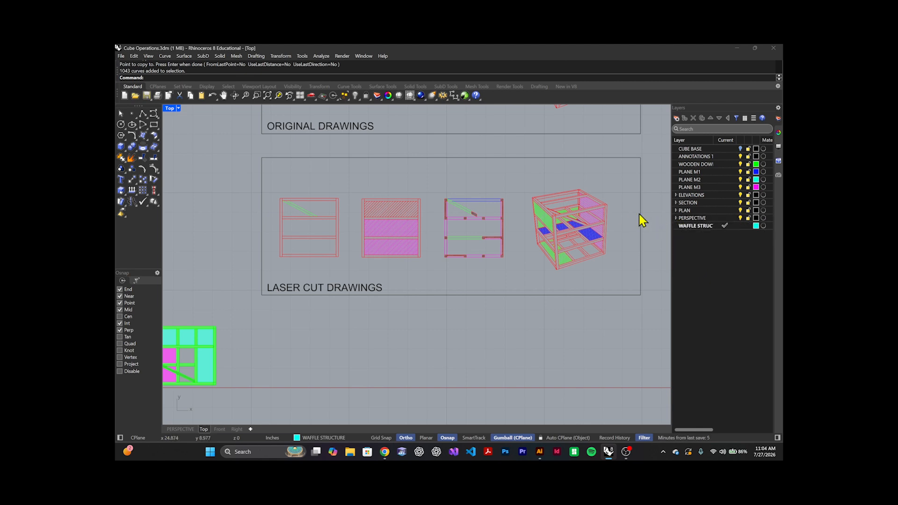
Step: Export the four laser cut drawings, without their frame and title, to the Downloads folder as an Adobe Illustrator (*.ai) file named Drawings
drag(615, 180, 273, 281)
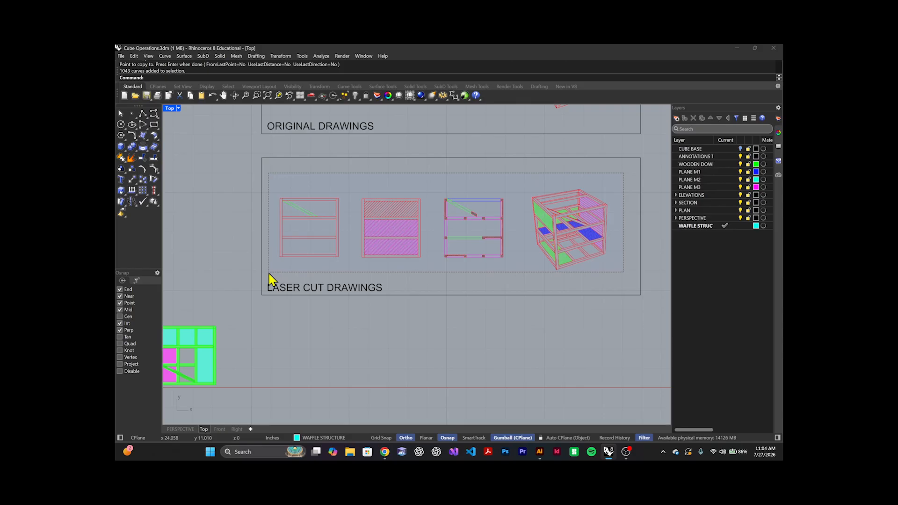
drag(620, 186, 273, 282)
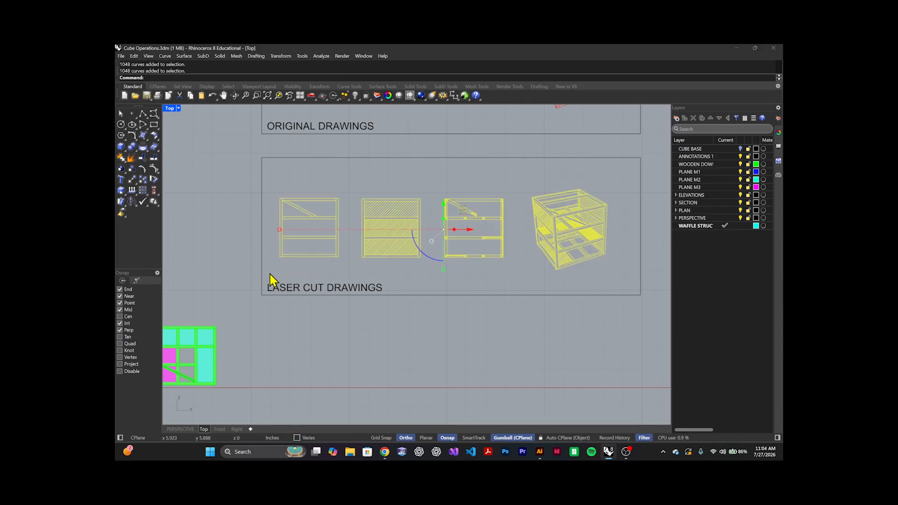
click(120, 56)
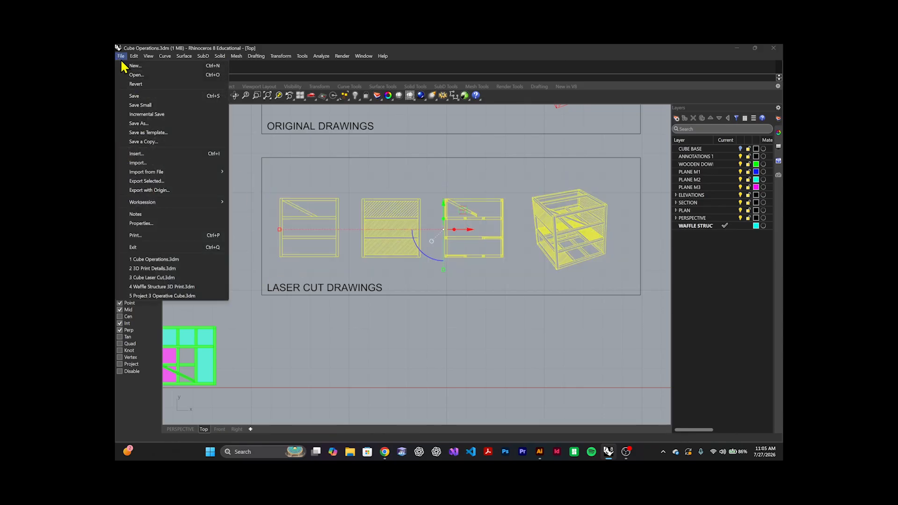
click(155, 182)
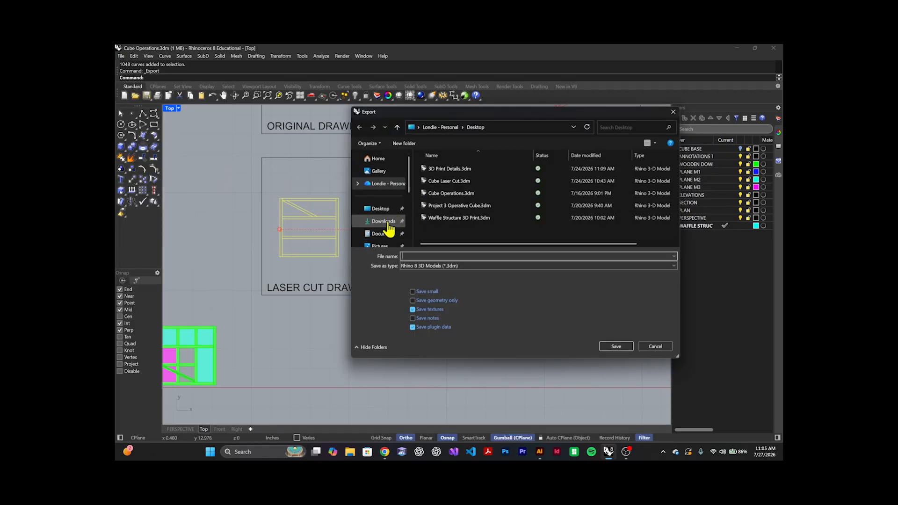
click(388, 224)
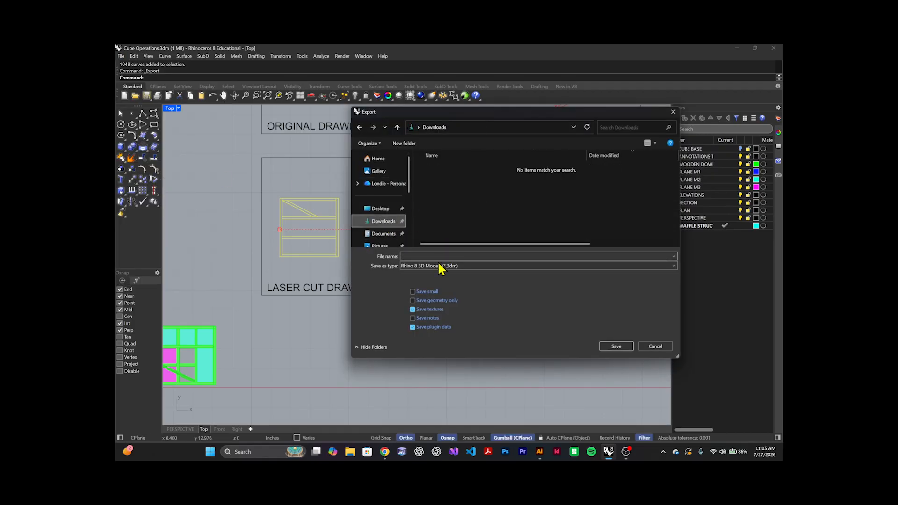
click(440, 265)
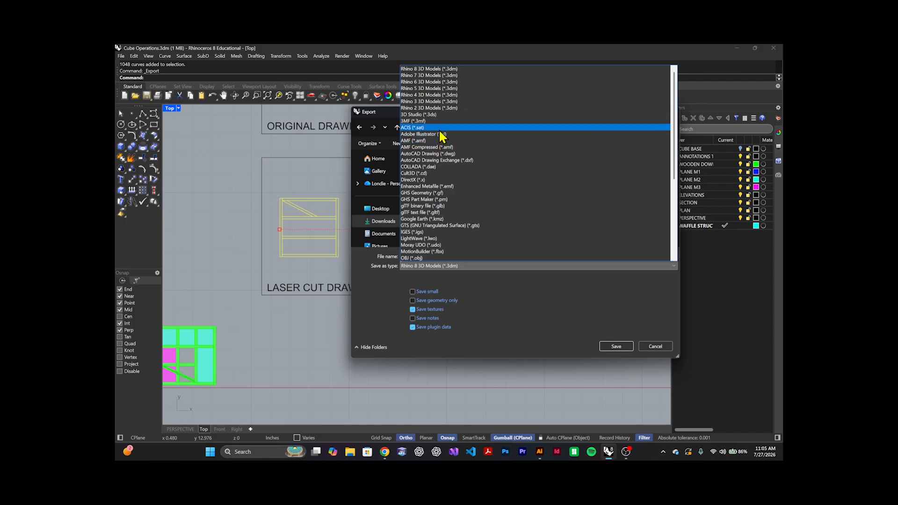
click(440, 134)
click(425, 256)
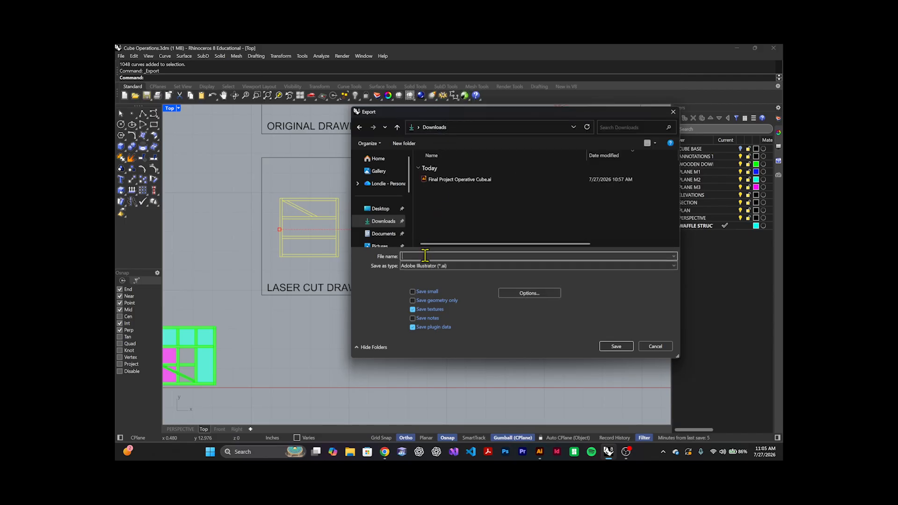
key(Caps_Lock)
text(Drawings)
click(615, 346)
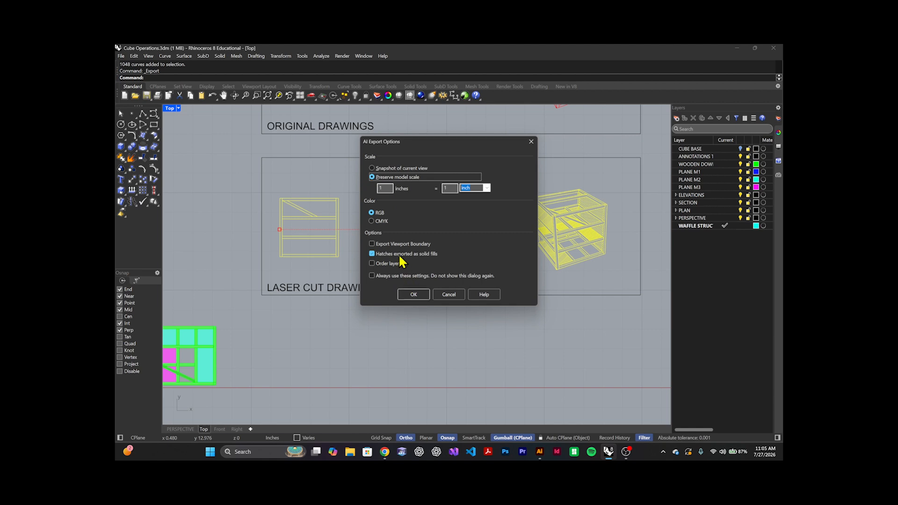
Step: Turn off exporting hatches as solid fills and finish the Illustrator export with the model scale preserved
click(381, 257)
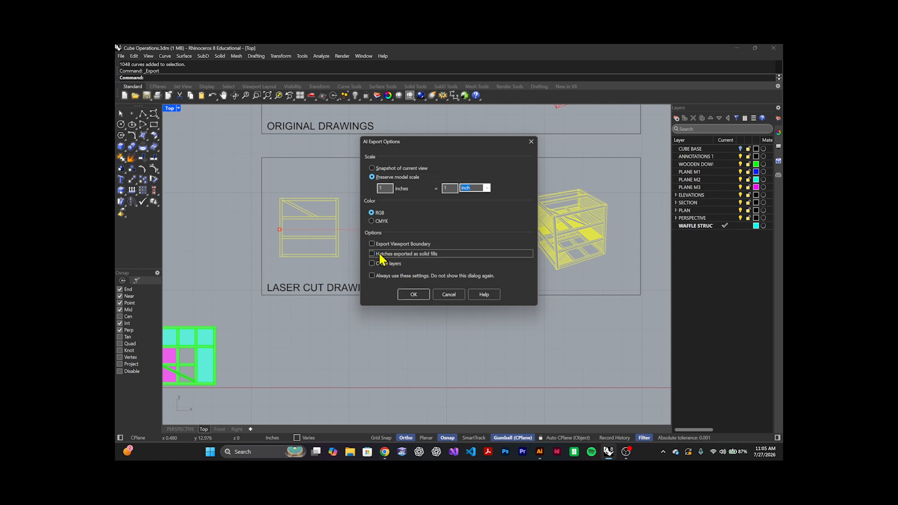
mouse_move(439, 149)
mouse_down()
mouse_move(524, 198)
mouse_move(423, 158)
mouse_up()
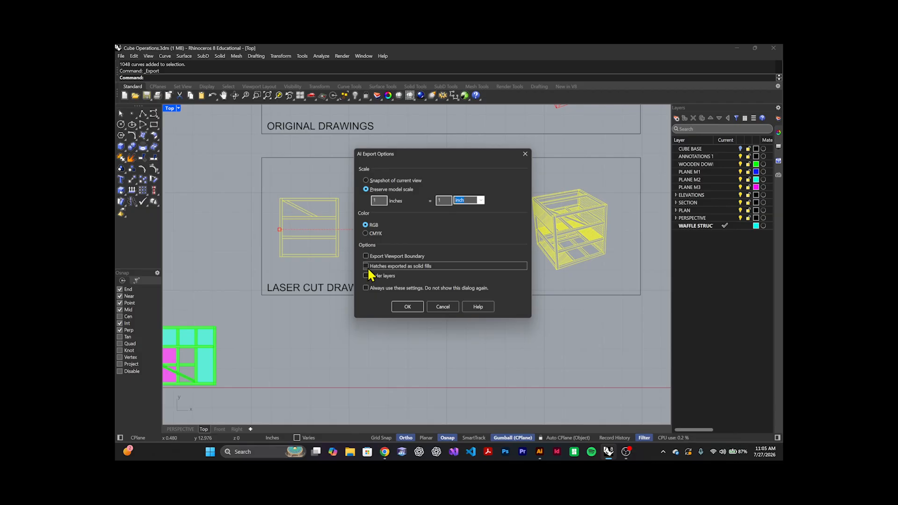
click(407, 306)
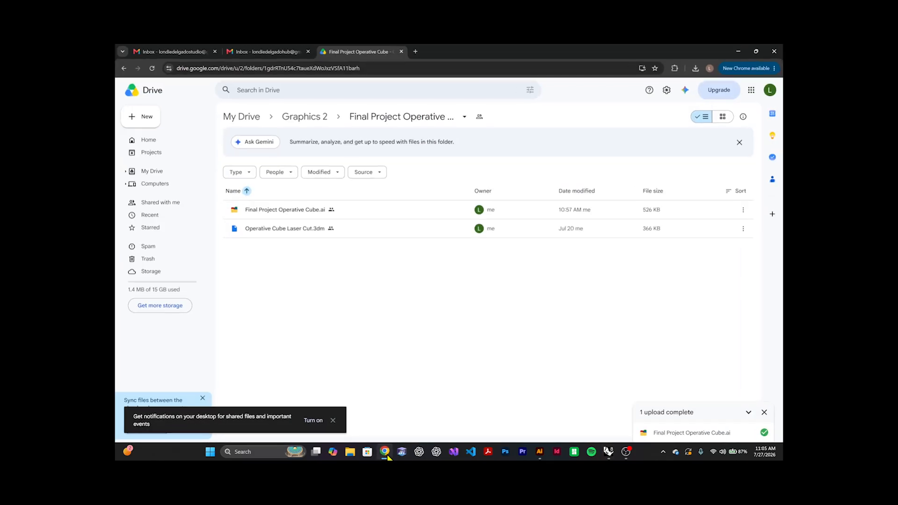
Step: Switch to Google Drive in Chrome and open the Final Project Operative Cube folder inside Graphics 2
click(385, 411)
click(322, 121)
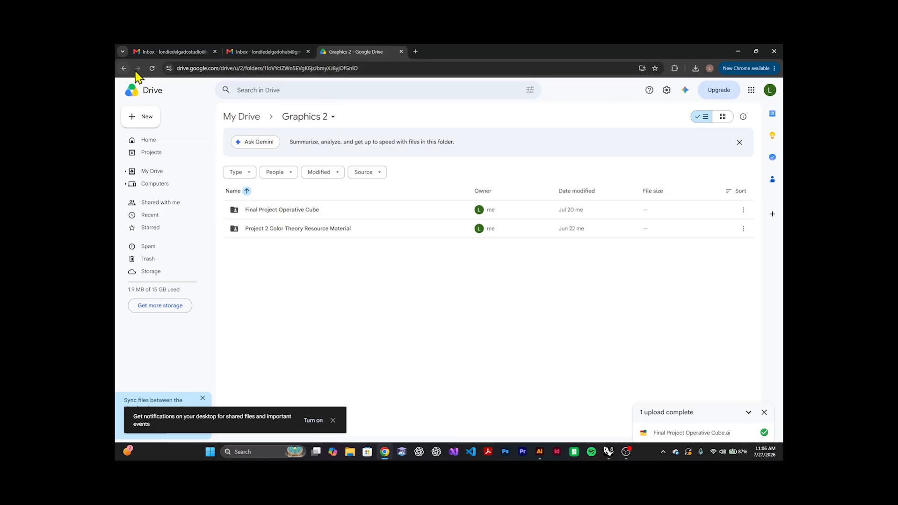
double_click(284, 218)
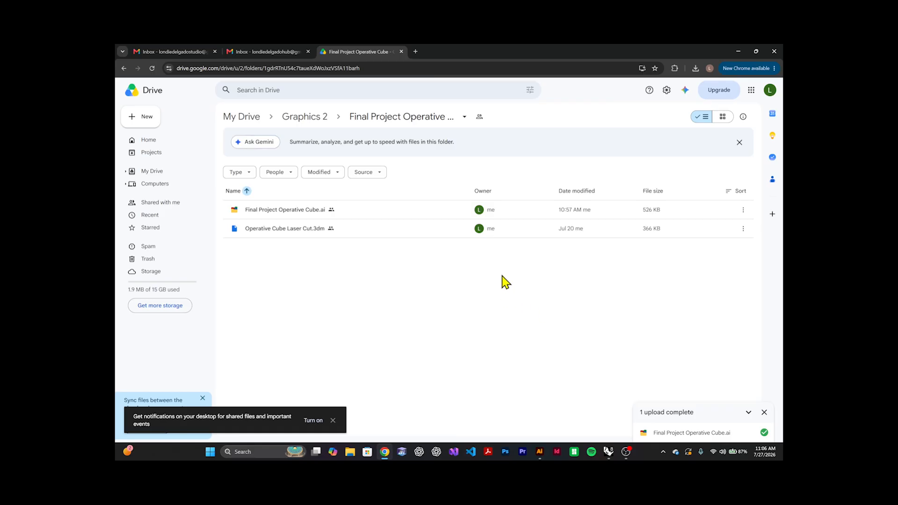
Step: View the available file actions for Final Project Operative Cube.ai, leaving the file as it is
click(291, 213)
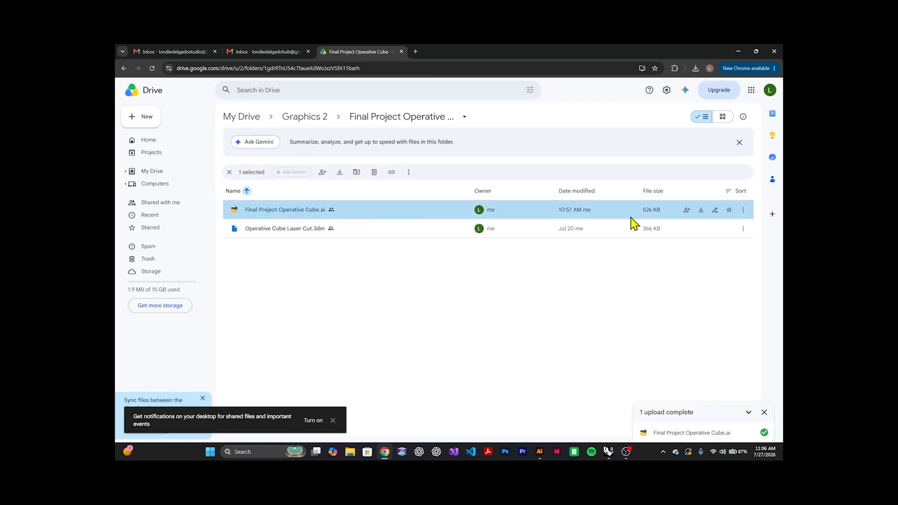
click(743, 211)
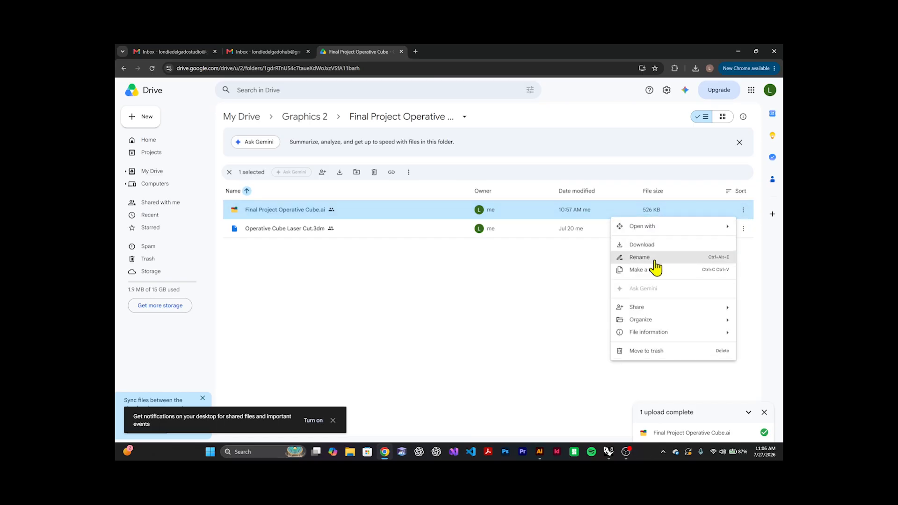
click(564, 279)
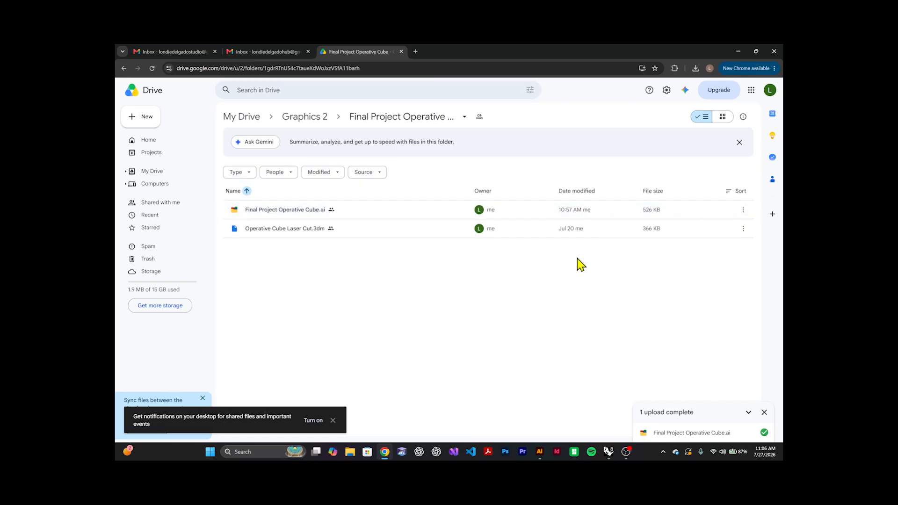
Step: Switch to Final Project Operative Cube.ai in Illustrator and replace COLOR THEORY in the sheet title with OPERATIVE CUBE
click(737, 53)
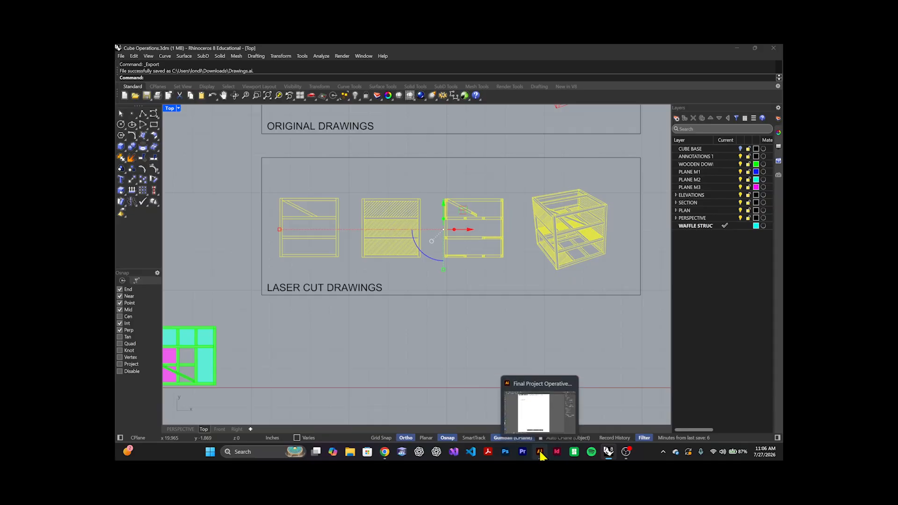
click(540, 453)
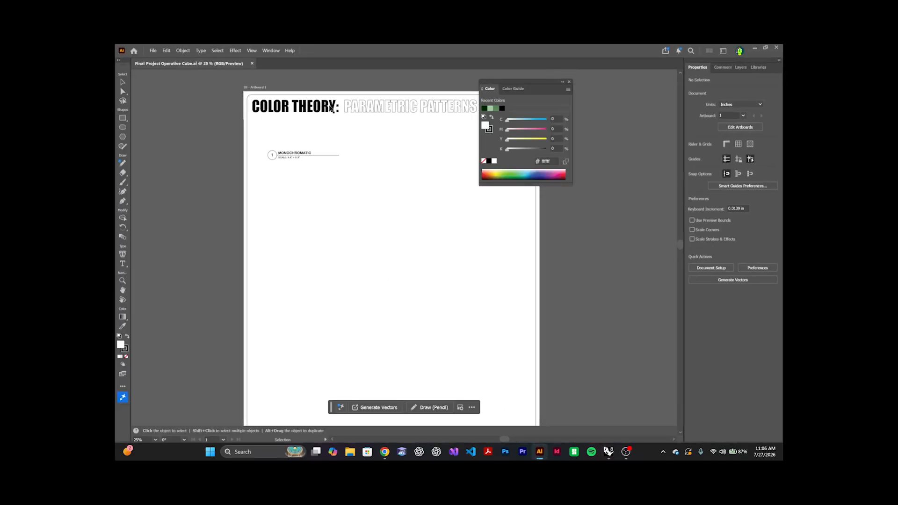
double_click(334, 110)
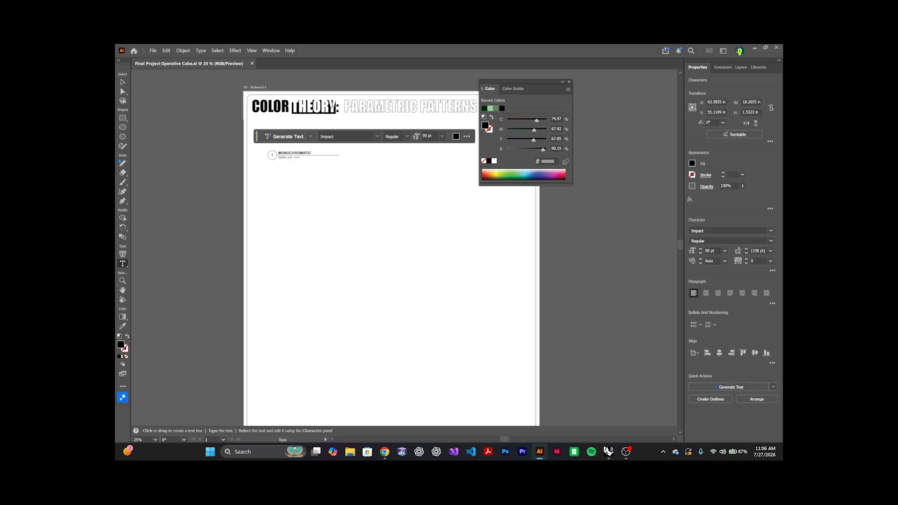
drag(334, 106, 248, 107)
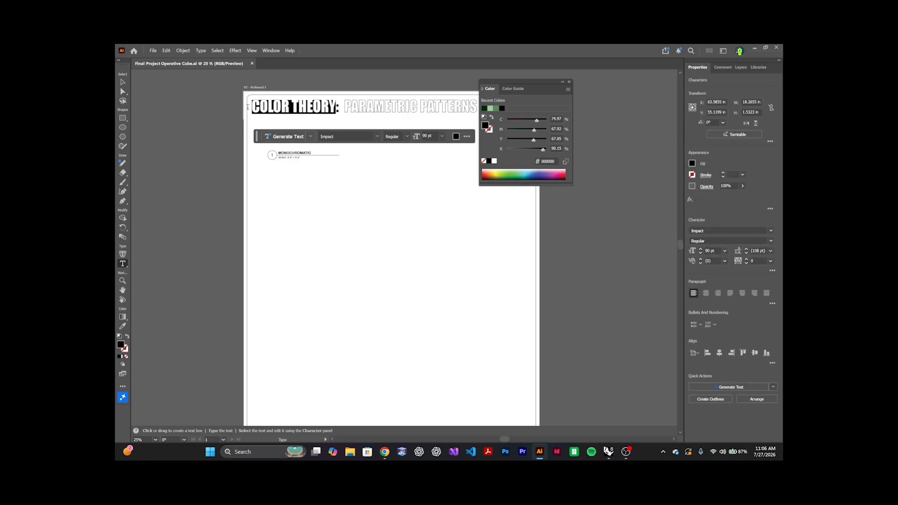
key(Caps_Lock)
text(OPERATIVE)
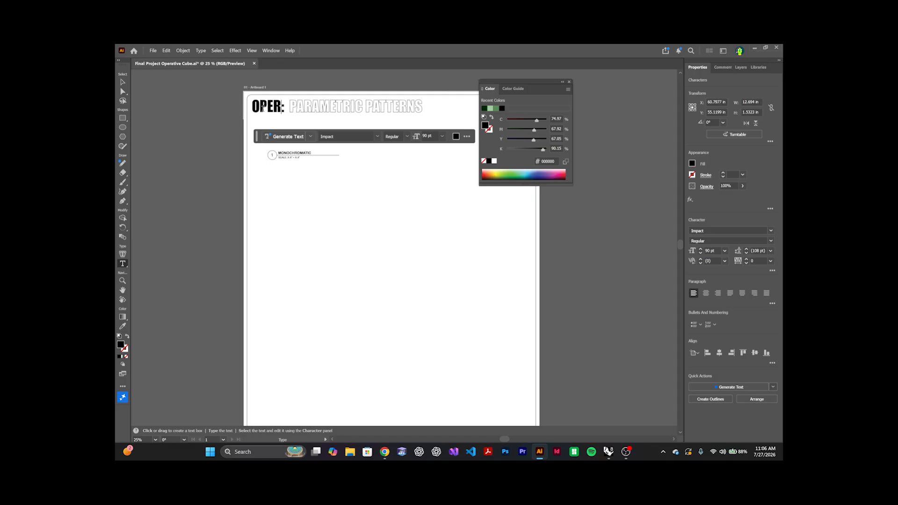
text( CBUE)
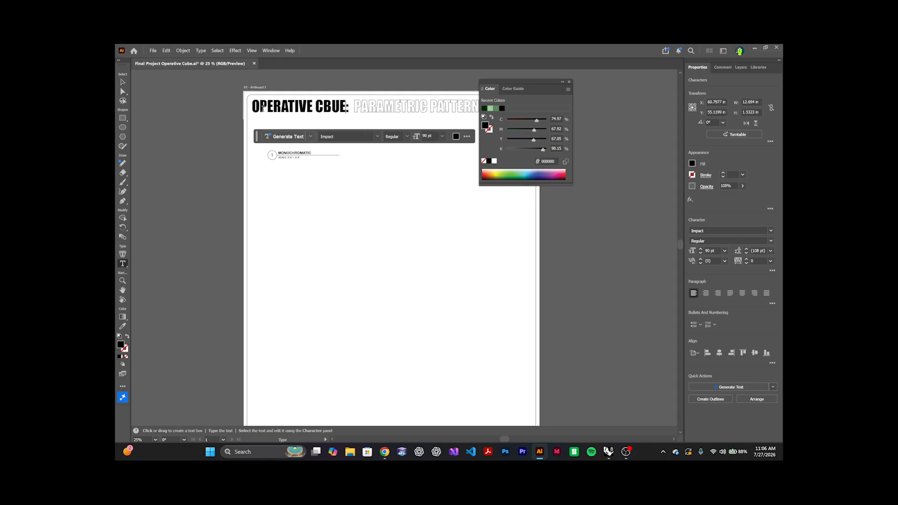
key(BackSpace)
key(BackSpace)
key(BackSpace)
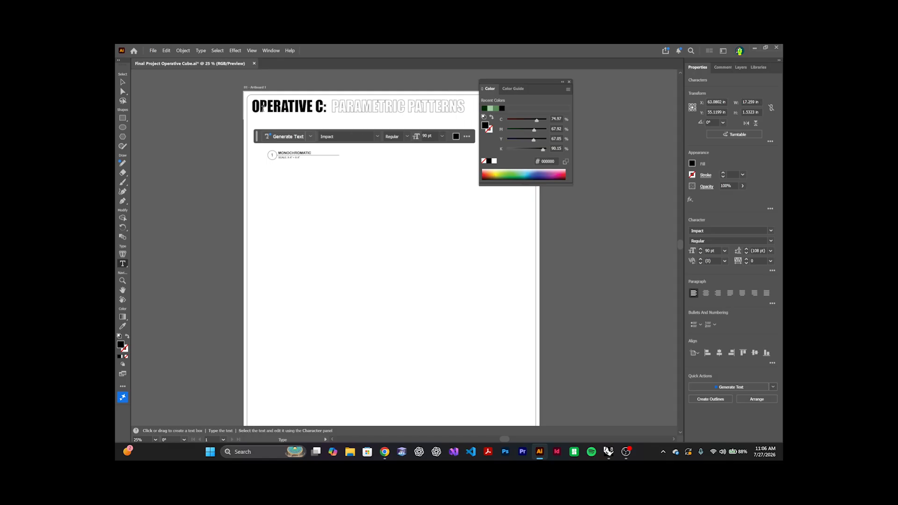
text(EBE)
key(BackSpace)
key(BackSpace)
key(BackSpace)
text(UBE)
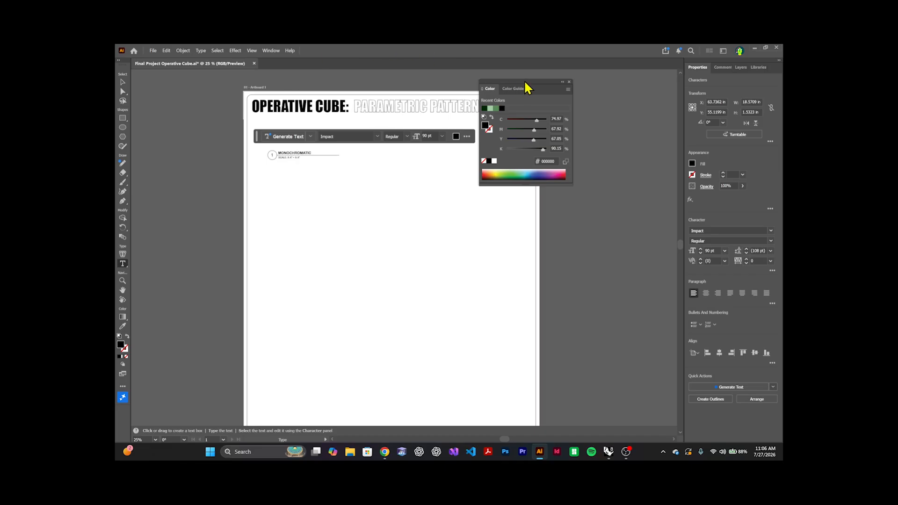
Step: Move the Color panel off the sheet title and replace the outlined words PARAMETRIC PATTERNS with PLANES AND SPACES
drag(526, 88, 591, 89)
drag(486, 107, 369, 108)
key(shift+x)
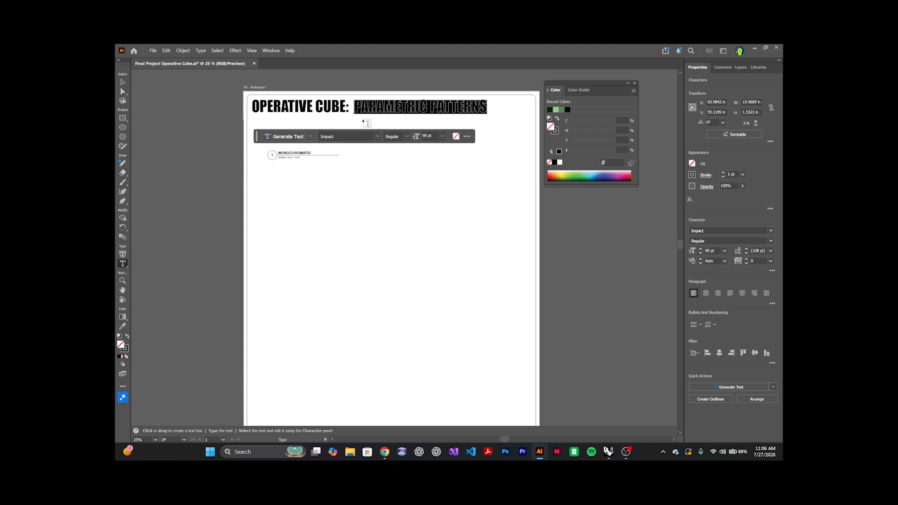
text(PLANES AND SPACES)
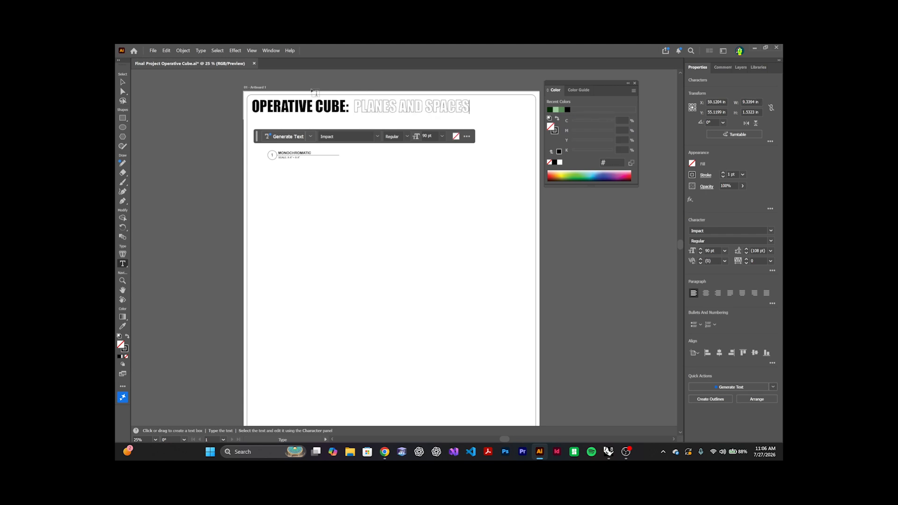
click(122, 82)
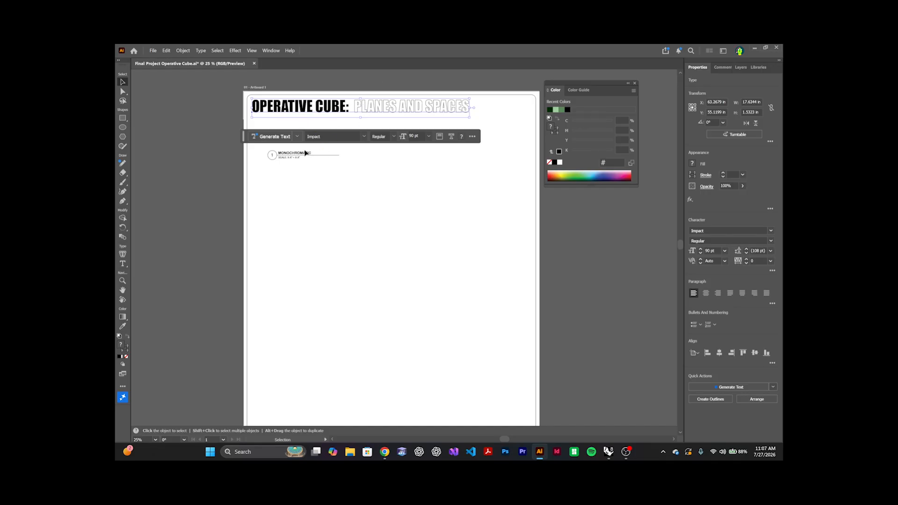
Step: Examine the template's numbered drawing label and the designer, course and professor text block at the sheet's lower corner, leaving both as they are
scroll(332, 191, down, 5)
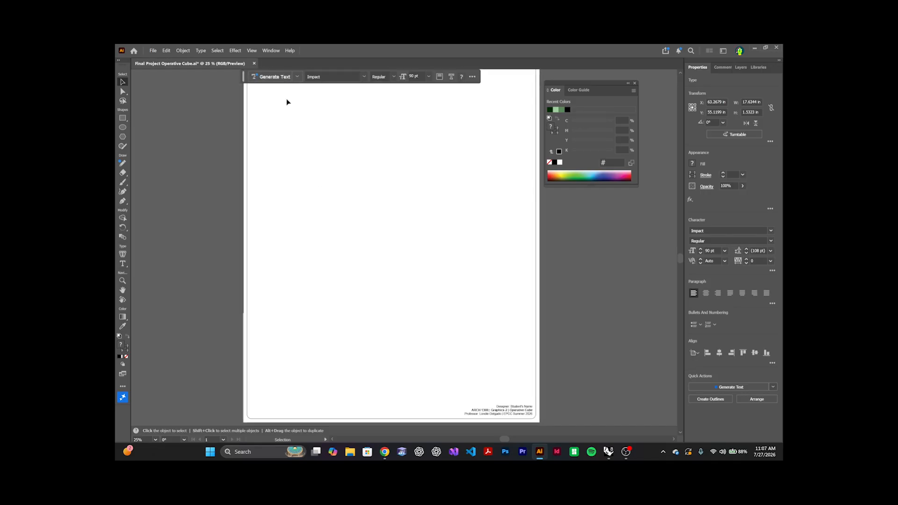
scroll(286, 131, up, 4)
alt+scroll(287, 154, up, 4)
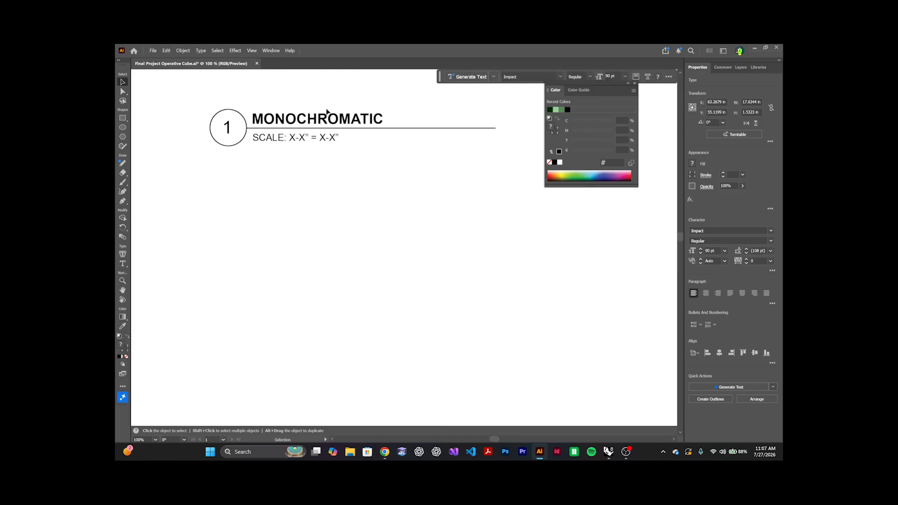
drag(224, 160, 192, 173)
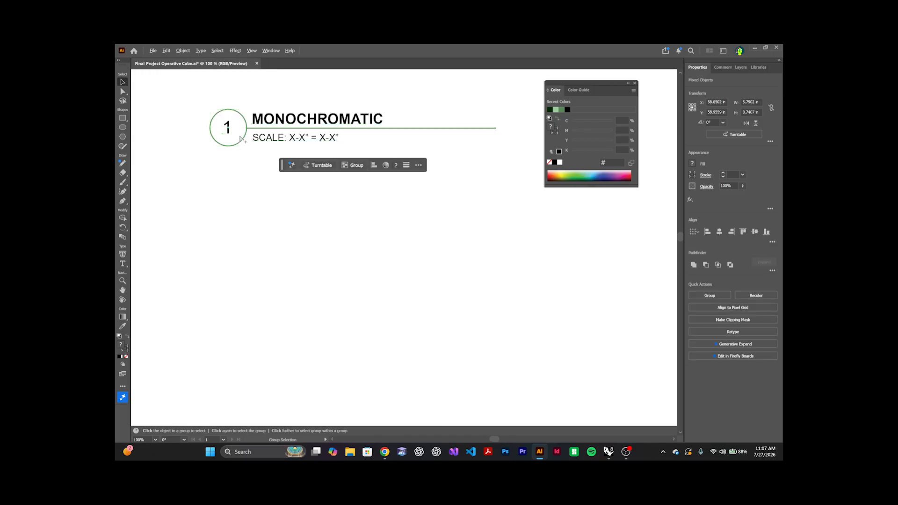
alt+scroll(242, 139, down, 5)
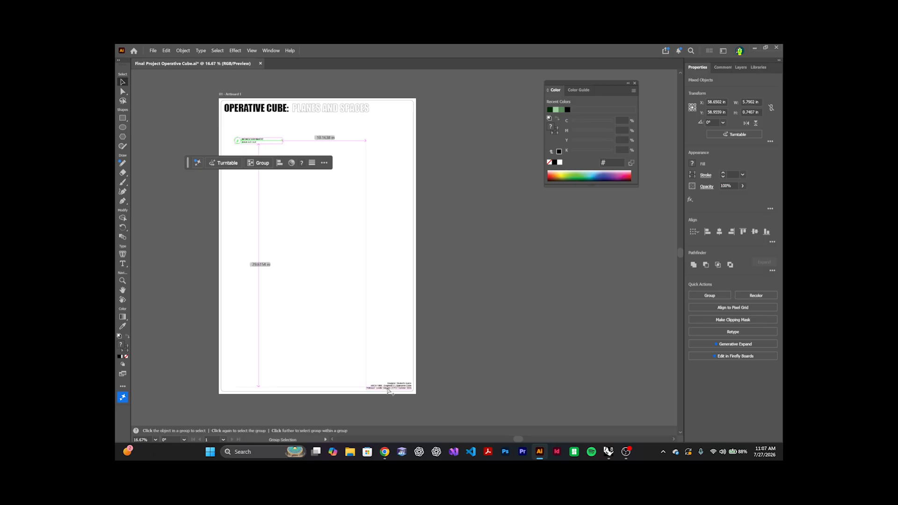
alt+scroll(389, 391, up, 5)
drag(389, 391, 378, 326)
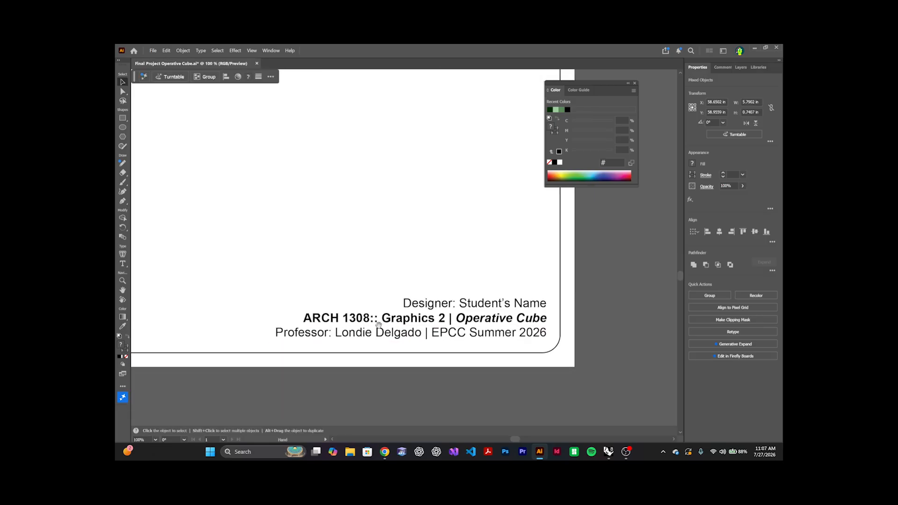
double_click(468, 305)
triple_click(468, 305)
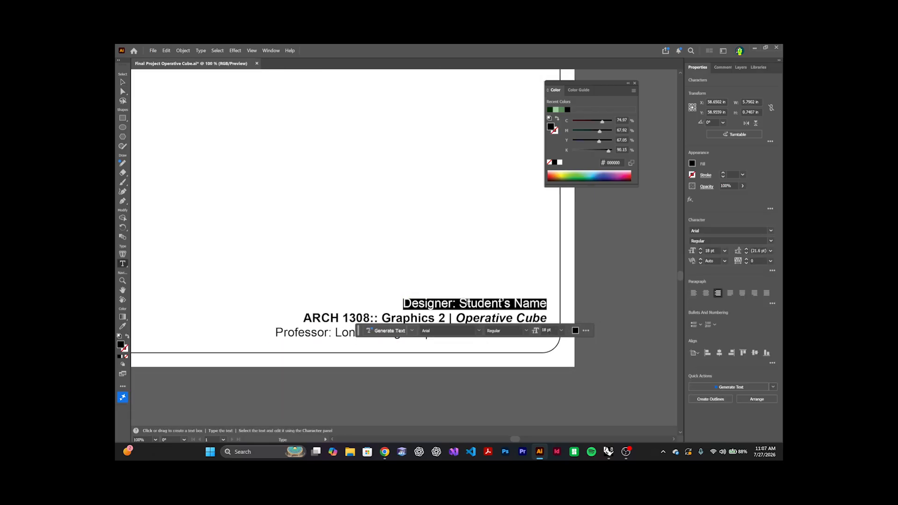
drag(459, 303, 556, 302)
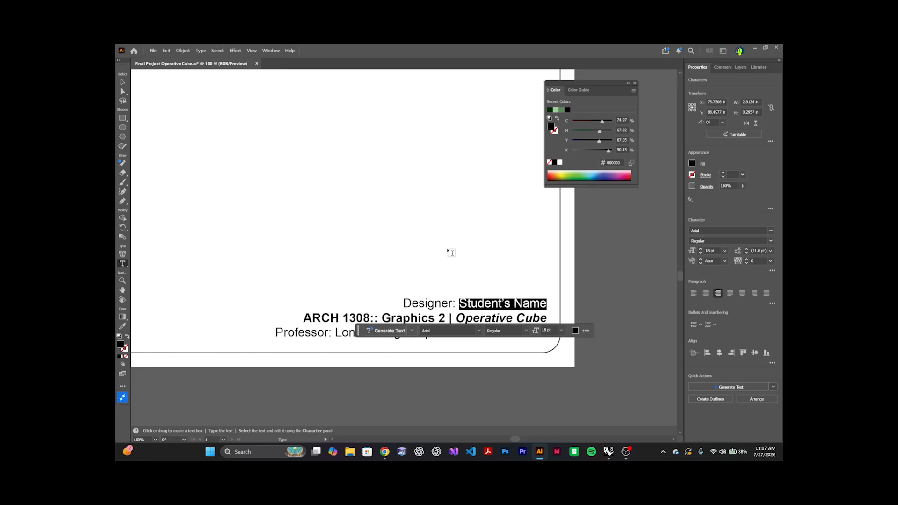
key(Escape)
click(401, 275)
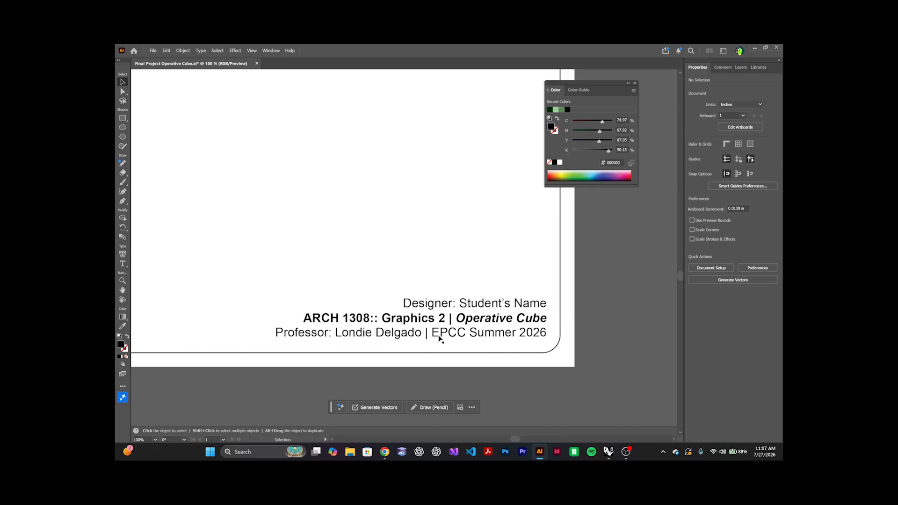
Step: Move the whole MONOCHROMATIC drawing label, with its number circle and scale line, down the sheet to free space beneath the title
scroll(440, 337, down, 4)
drag(318, 217, 374, 293)
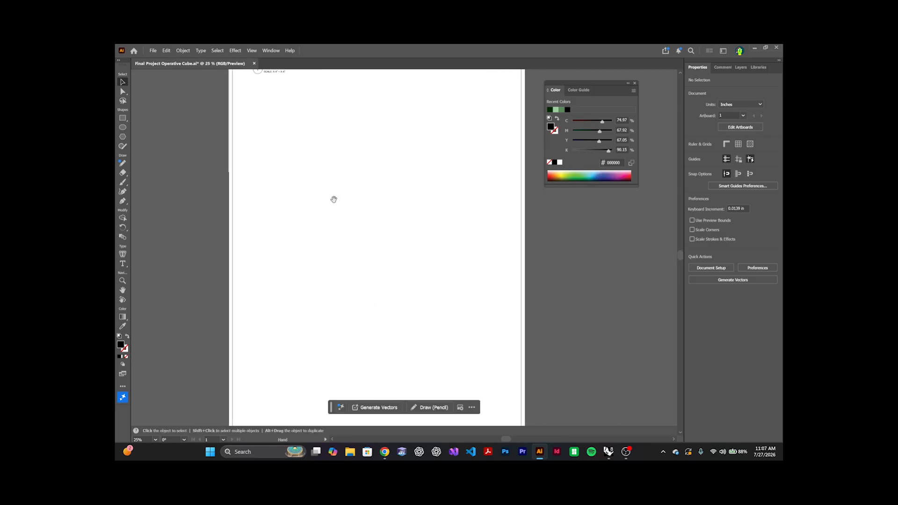
drag(334, 199, 337, 244)
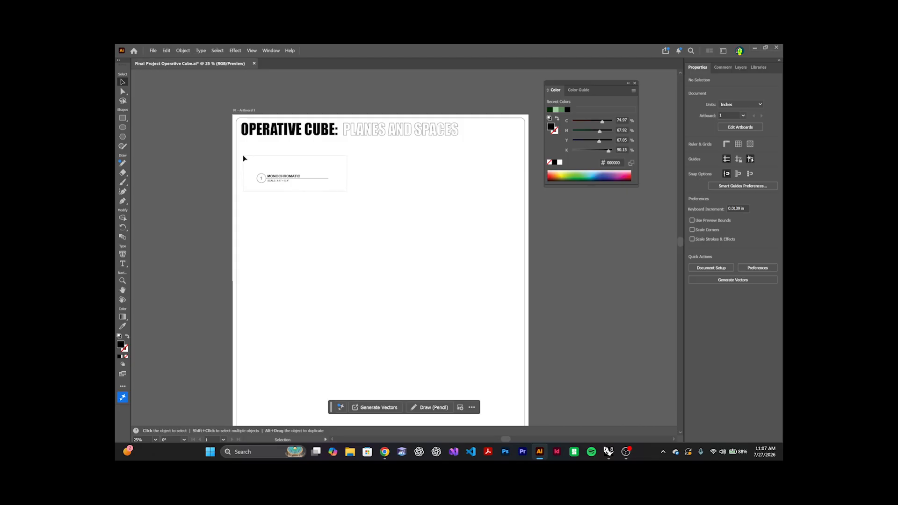
drag(280, 176, 279, 230)
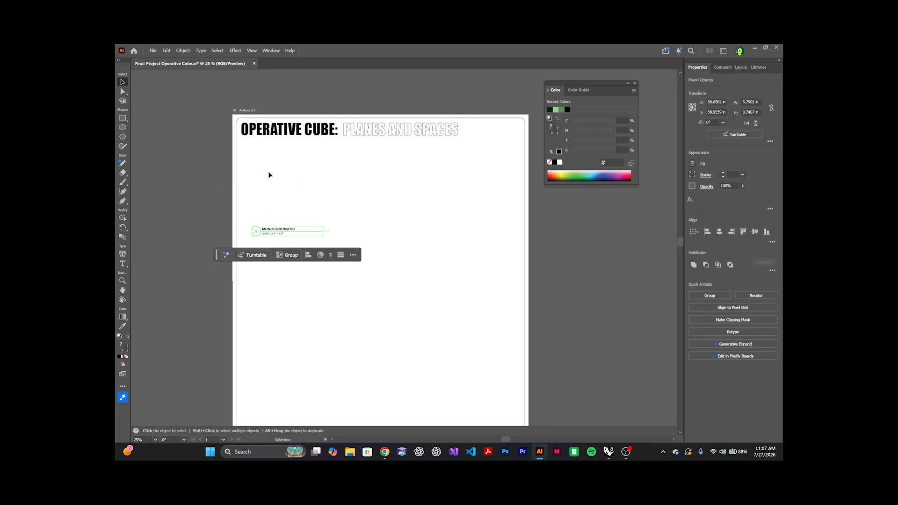
click(268, 174)
Step: Open the exported Drawings.ai file from the Downloads folder
click(151, 51)
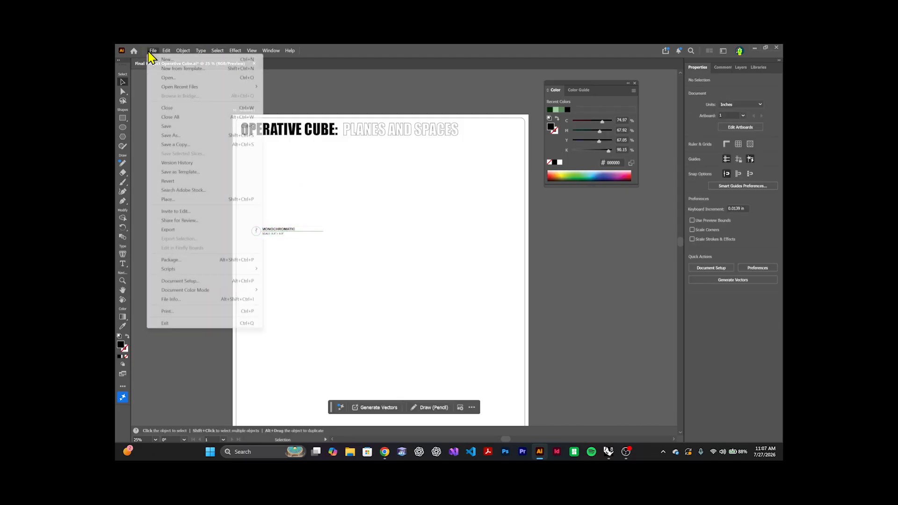
click(180, 78)
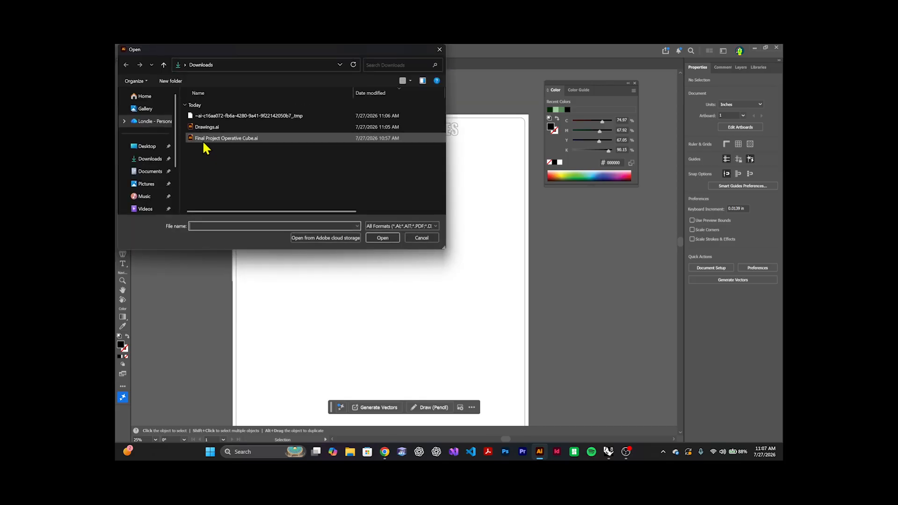
double_click(202, 126)
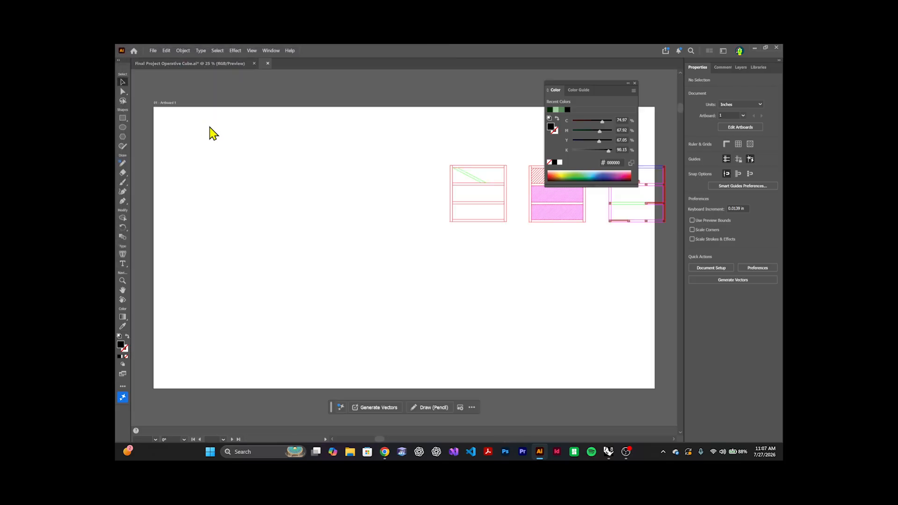
Step: Select all four exported drawings together and move them sideways so that they lie entirely on the artboard
drag(460, 216, 326, 219)
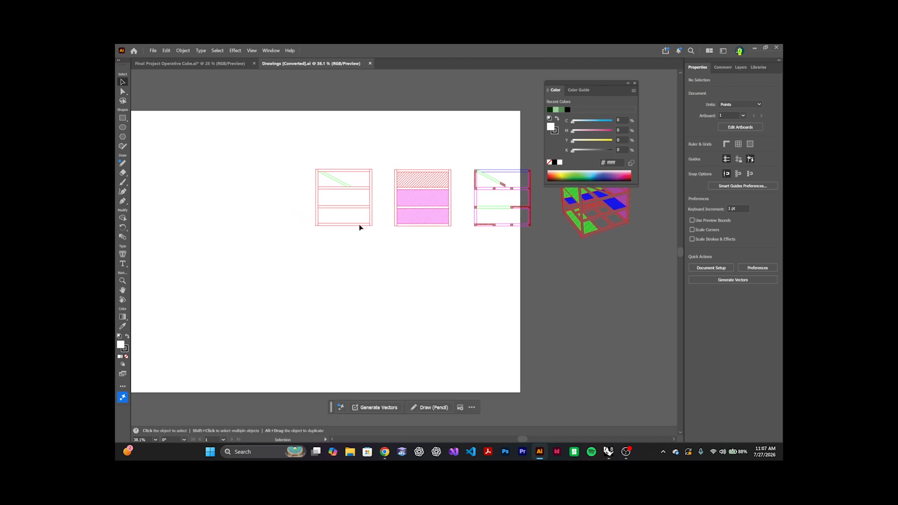
scroll(363, 229, down, 1)
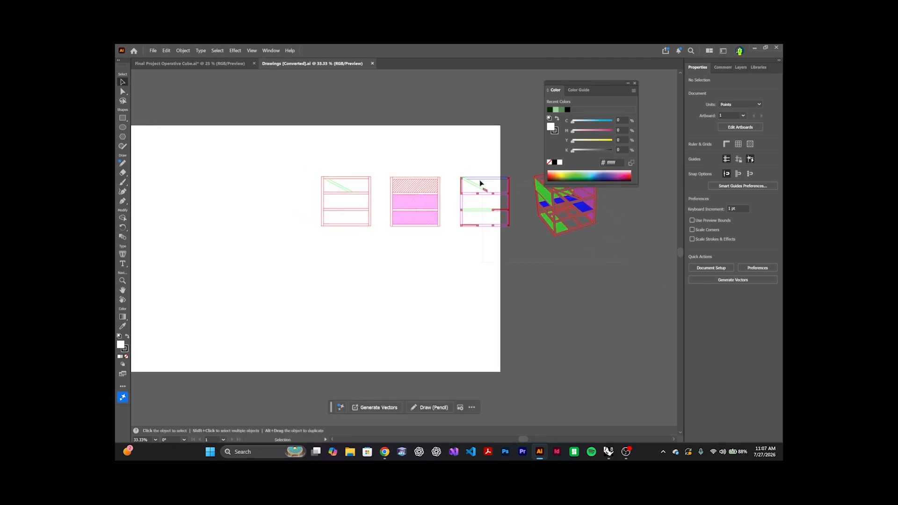
drag(330, 147, 303, 147)
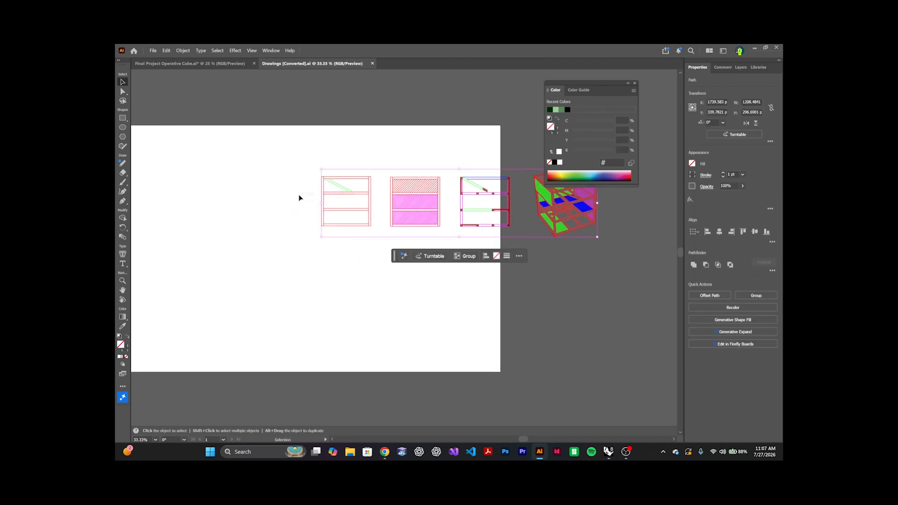
drag(299, 198, 344, 193)
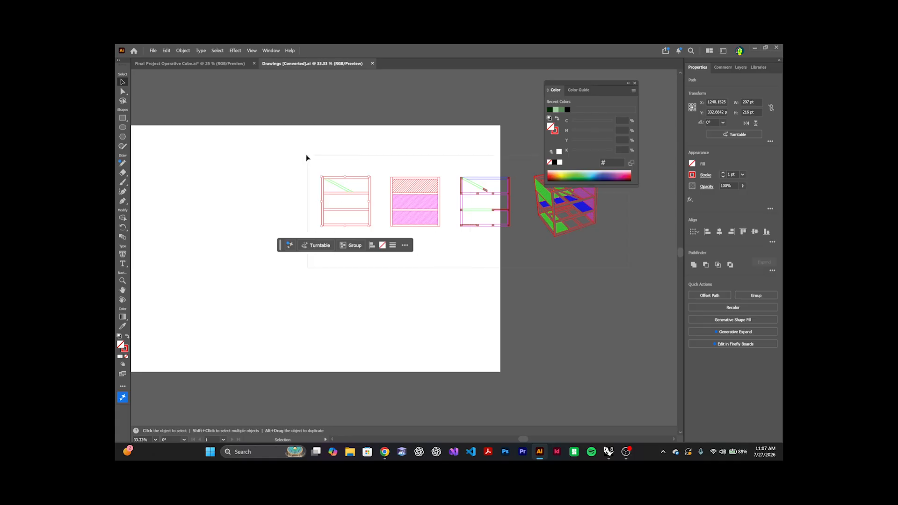
drag(306, 156, 306, 164)
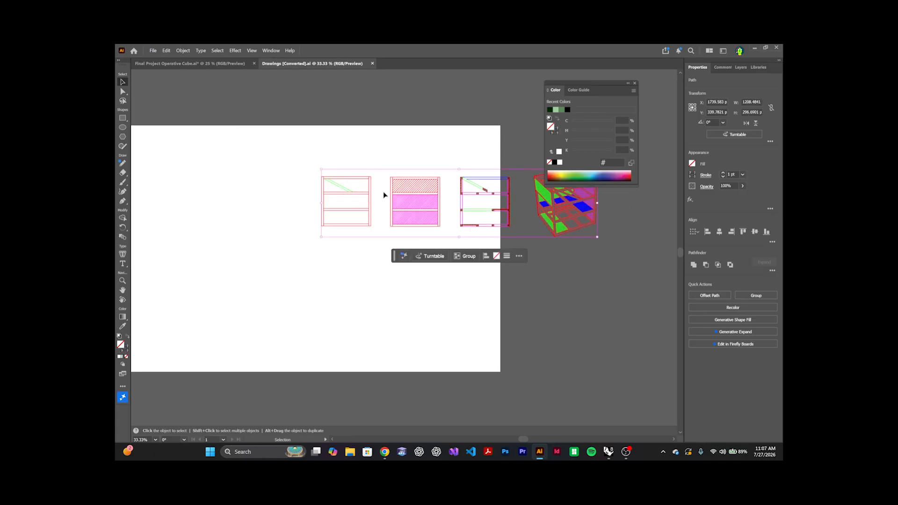
drag(408, 191, 296, 187)
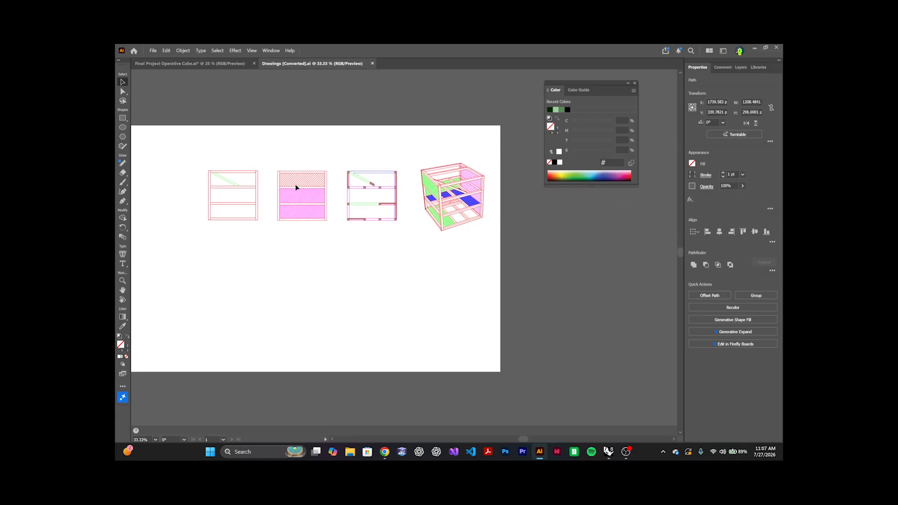
click(271, 149)
Step: Inspect the linework and hatches of the four drawings up close and display the document's layer list
scroll(289, 173, up, 3)
scroll(290, 173, up, 3)
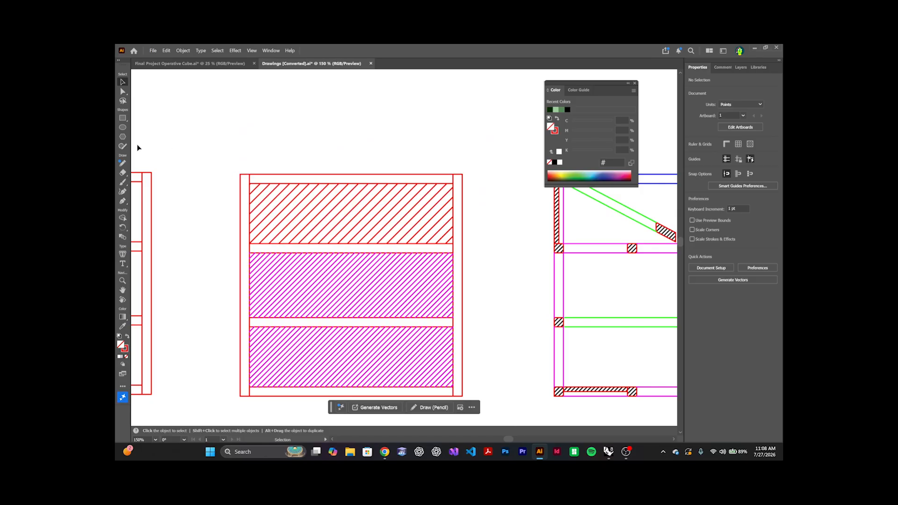
scroll(331, 187, down, 3)
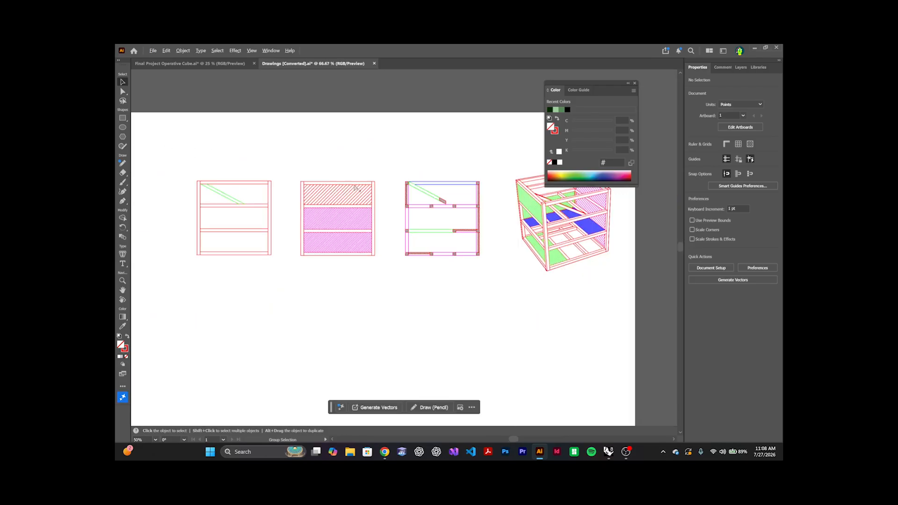
drag(424, 206, 384, 247)
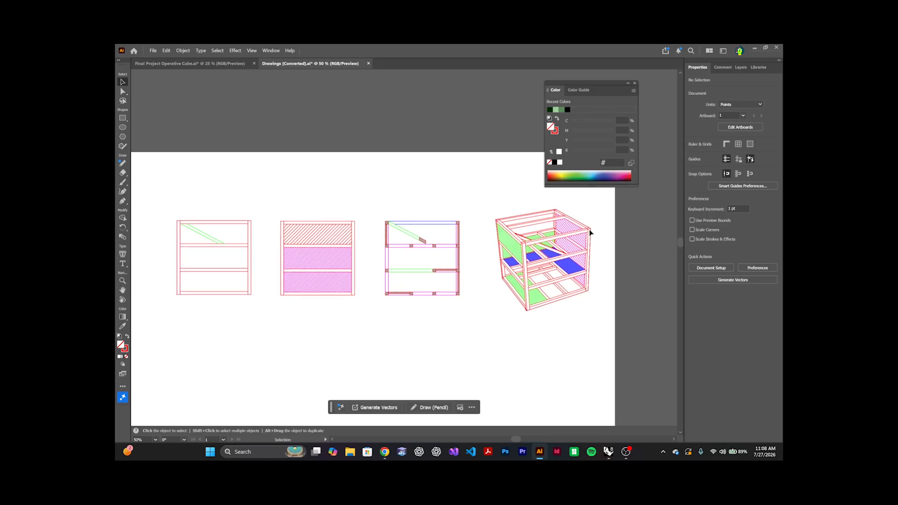
click(740, 67)
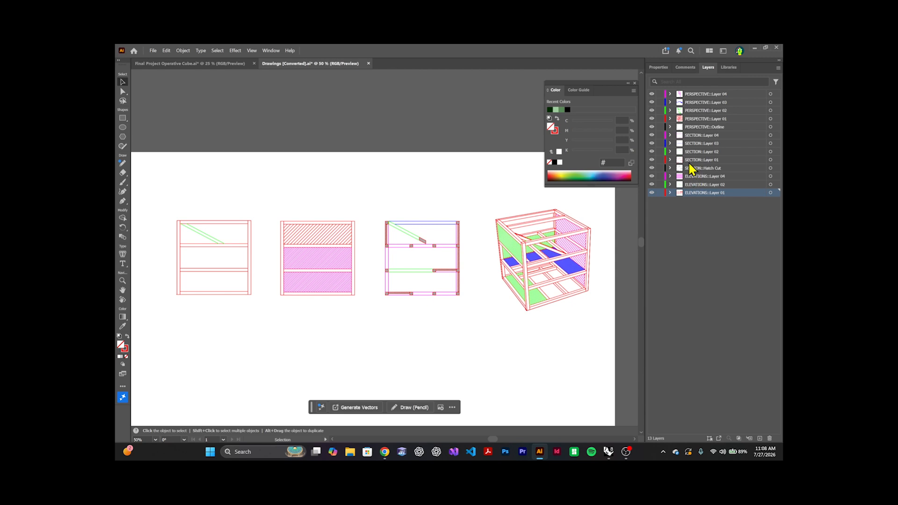
Step: Add a new layer above the perspective drawing's layers and name it PERSPECTIVE
click(710, 94)
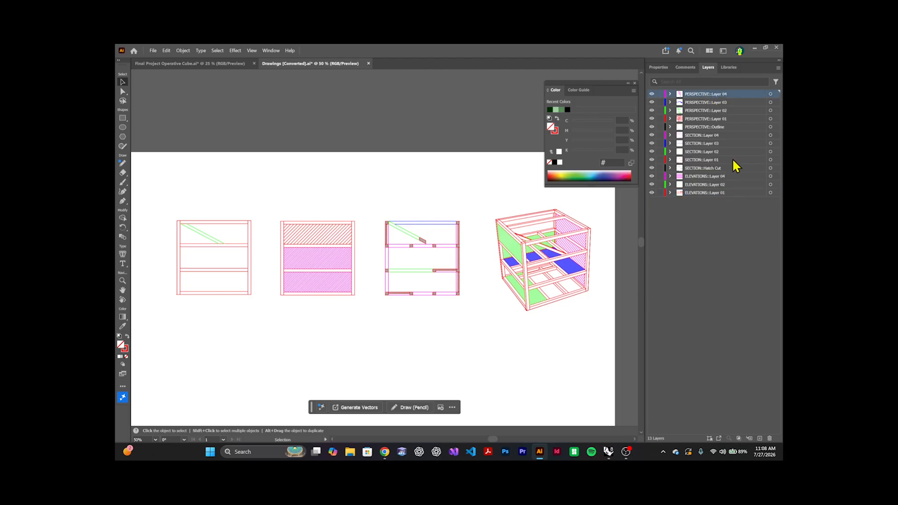
click(759, 440)
double_click(697, 93)
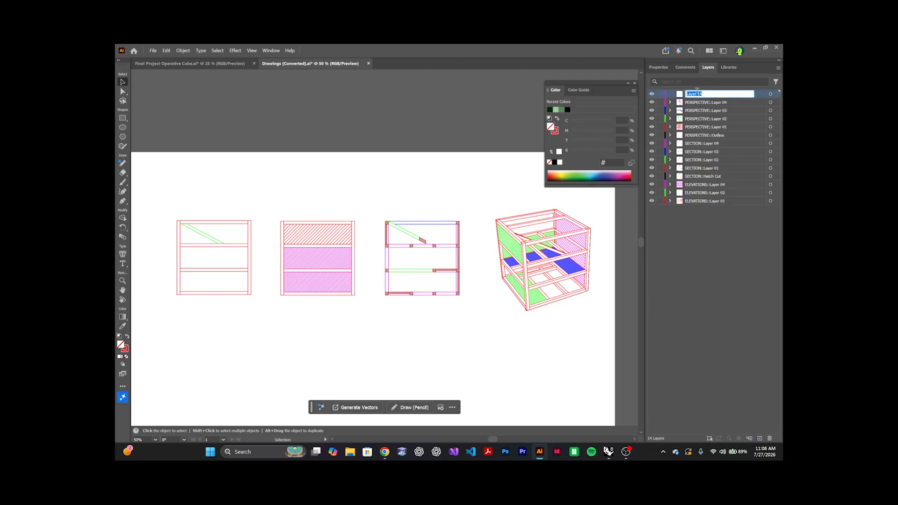
text(PE)
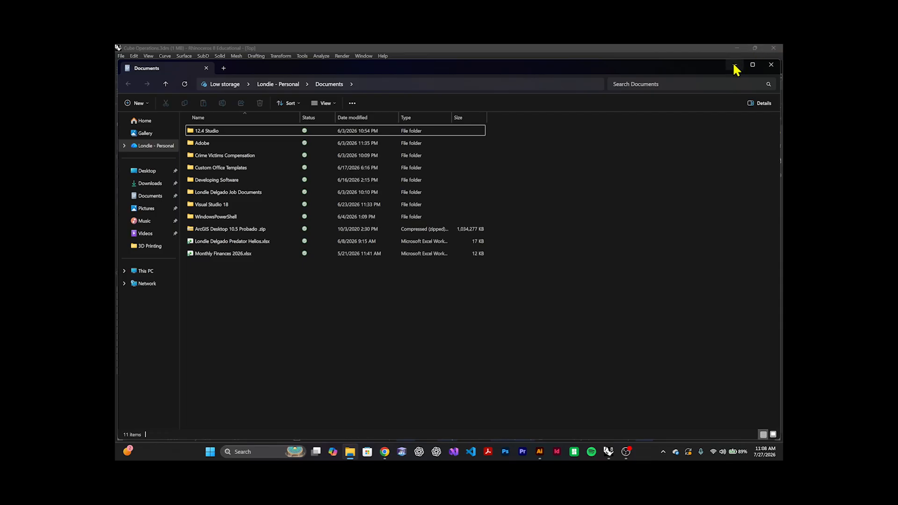
click(733, 65)
click(539, 451)
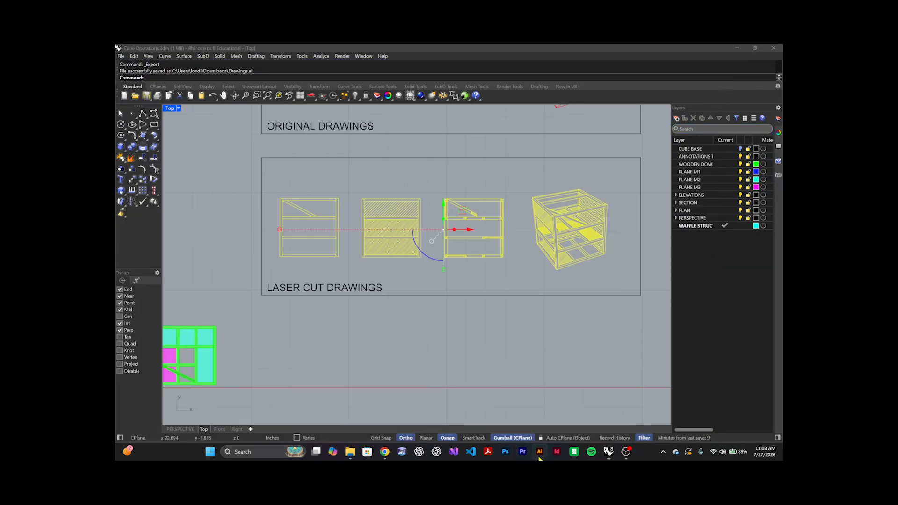
double_click(695, 95)
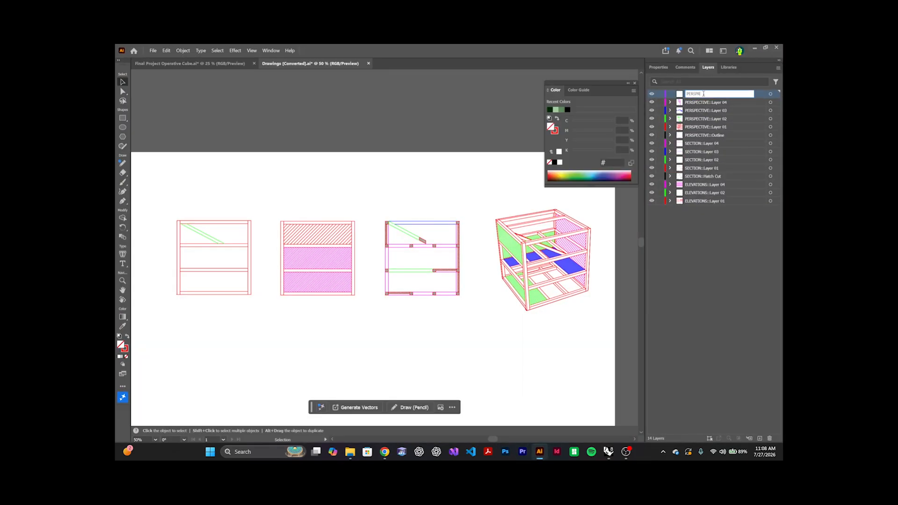
text(ECTIVE)
key(Return)
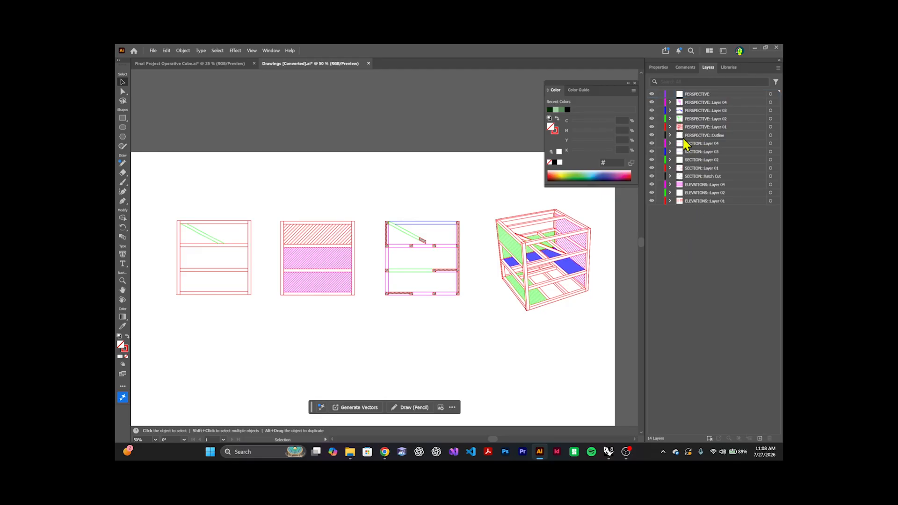
Step: Nest the Outline layer and Layers 01 to 04 of the perspective drawing inside the PERSPECTIVE layer
click(688, 124)
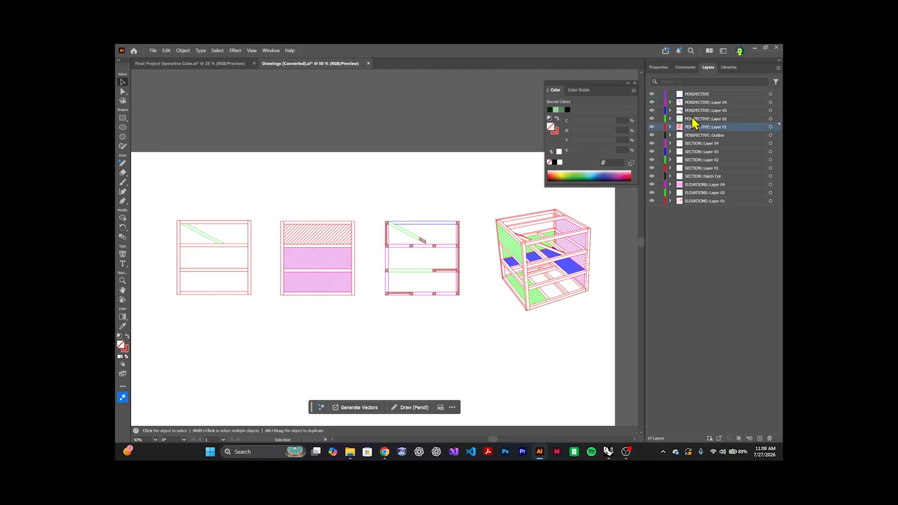
shift+click(694, 102)
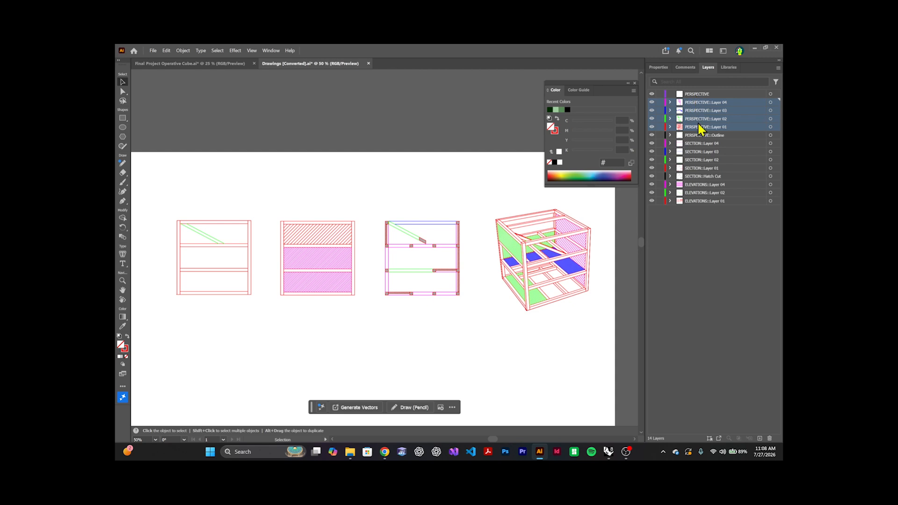
click(701, 136)
shift+click(689, 96)
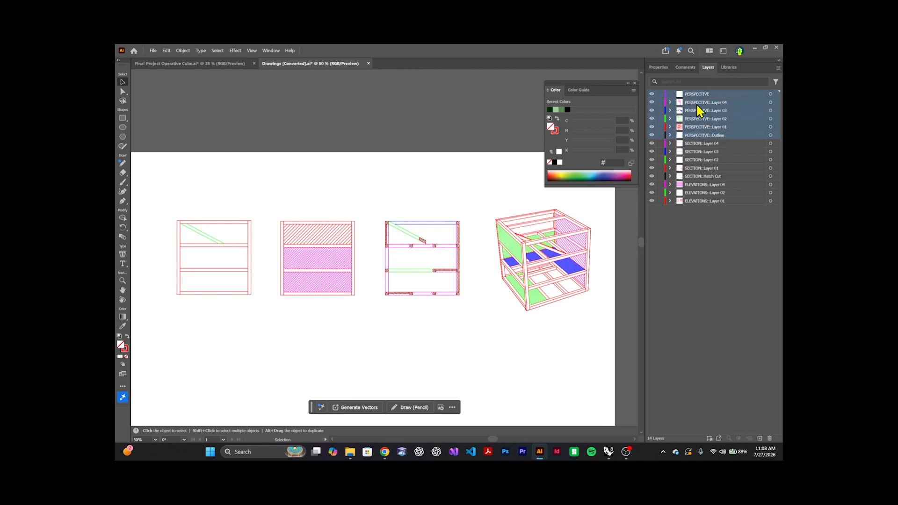
click(699, 134)
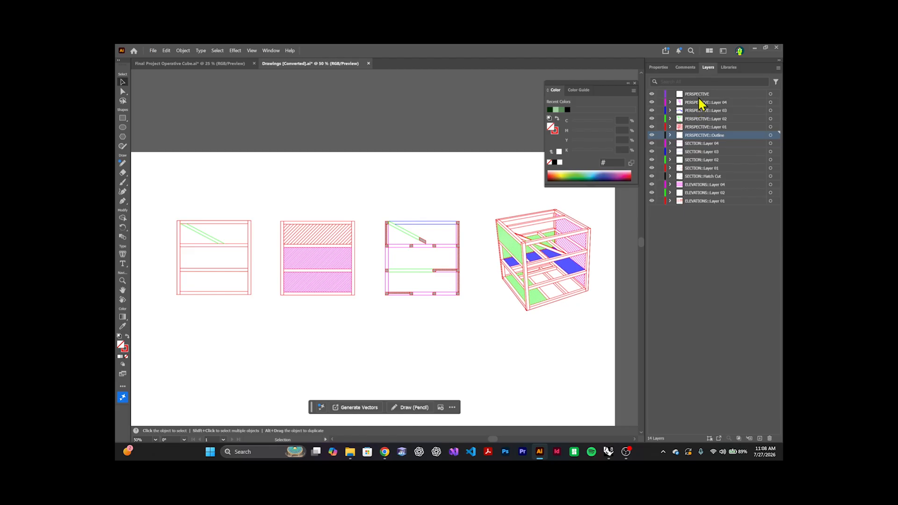
shift+click(698, 102)
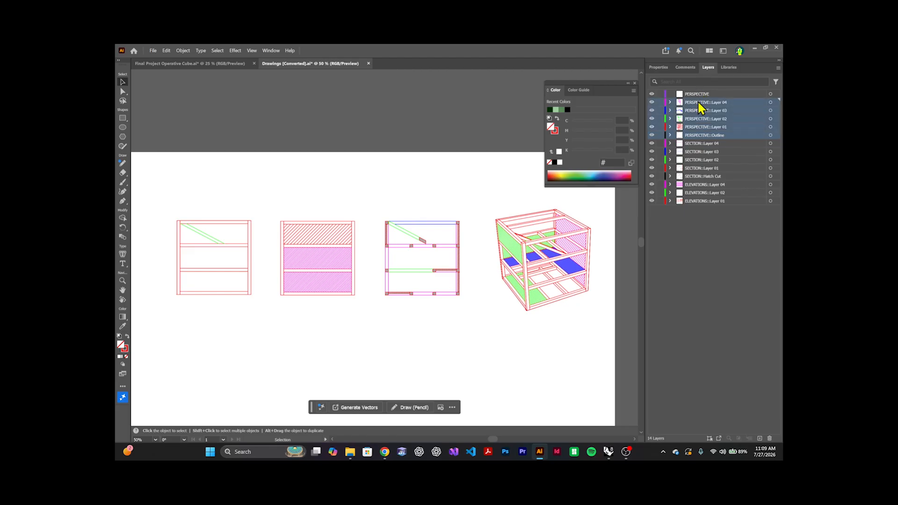
drag(700, 107, 695, 94)
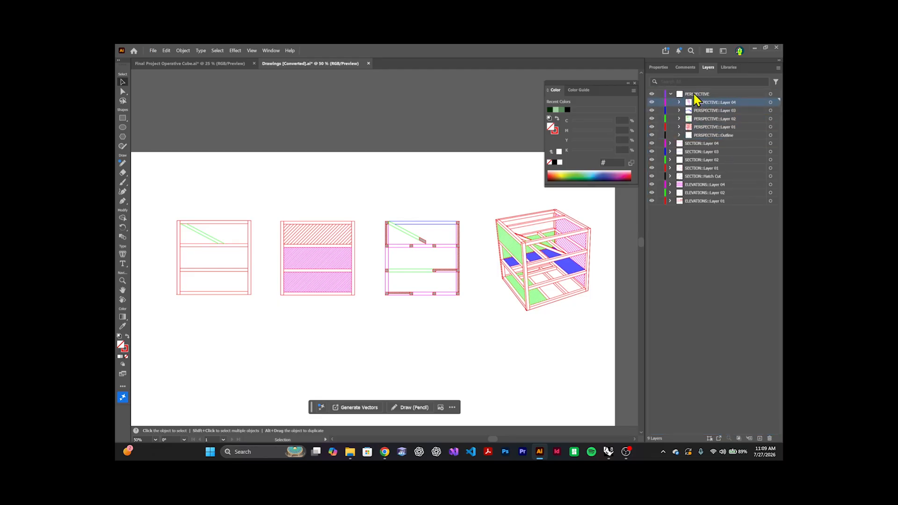
Step: Add a new layer above the section drawing's layers and name it SECTION
click(691, 143)
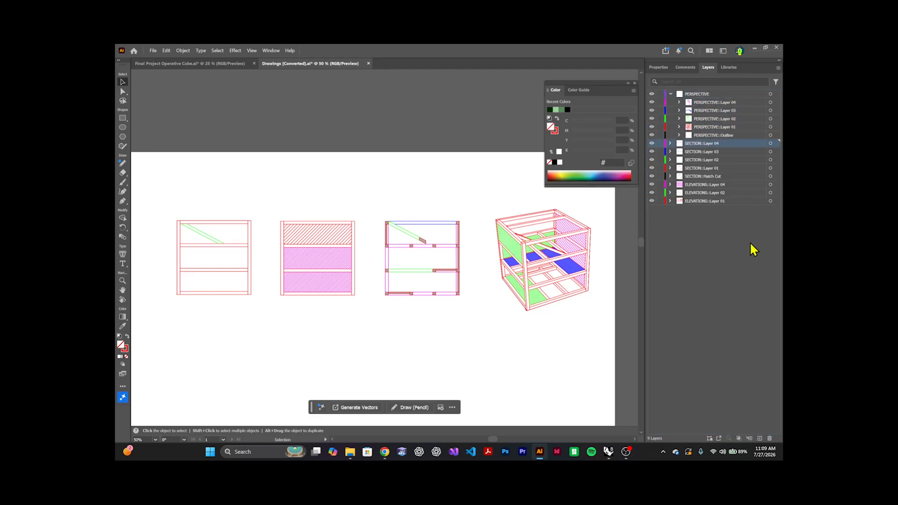
click(759, 438)
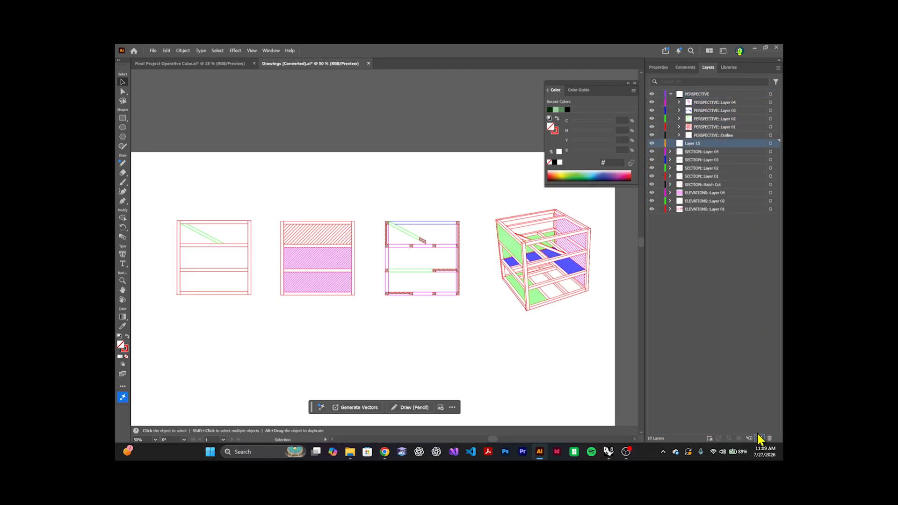
double_click(691, 144)
text(S)
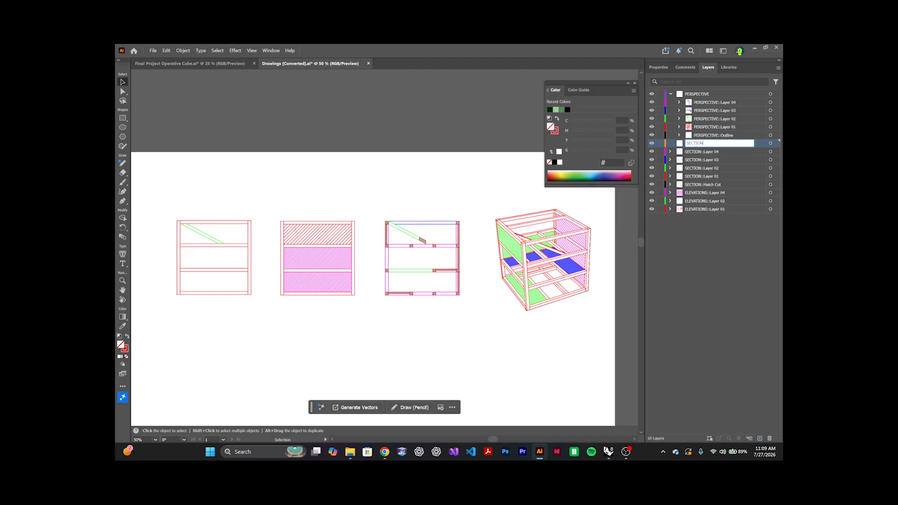
text(ECTION)
click(711, 239)
Step: Nest the Hatch Cut layer and Layers 01 to 04 of the section drawing inside the SECTION layer
click(704, 184)
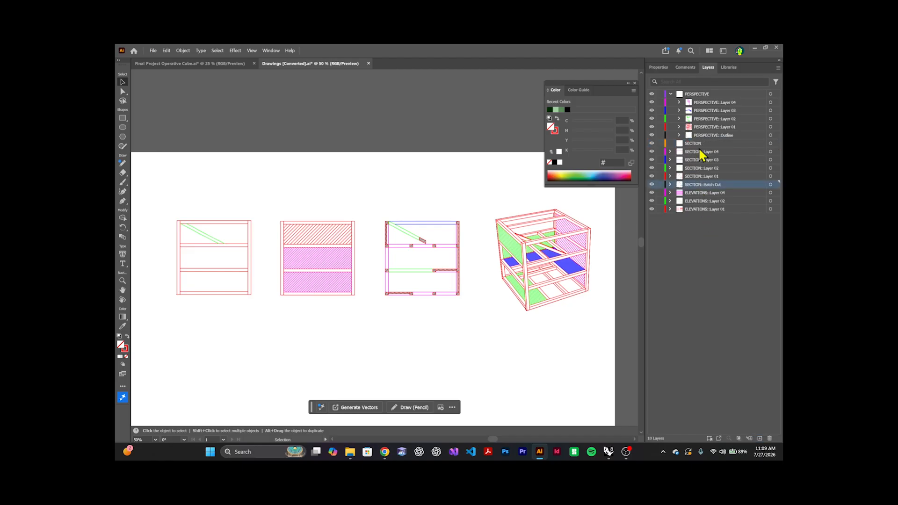
shift+click(699, 154)
drag(700, 155, 697, 144)
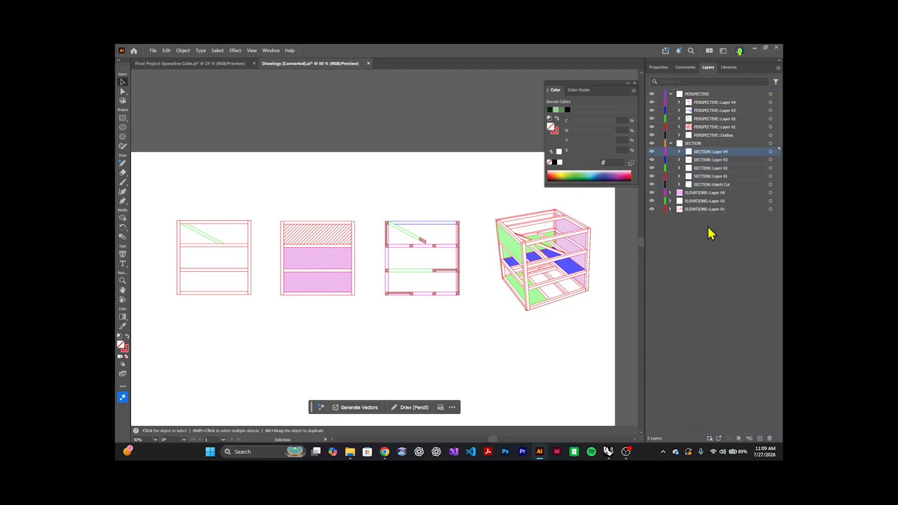
click(711, 232)
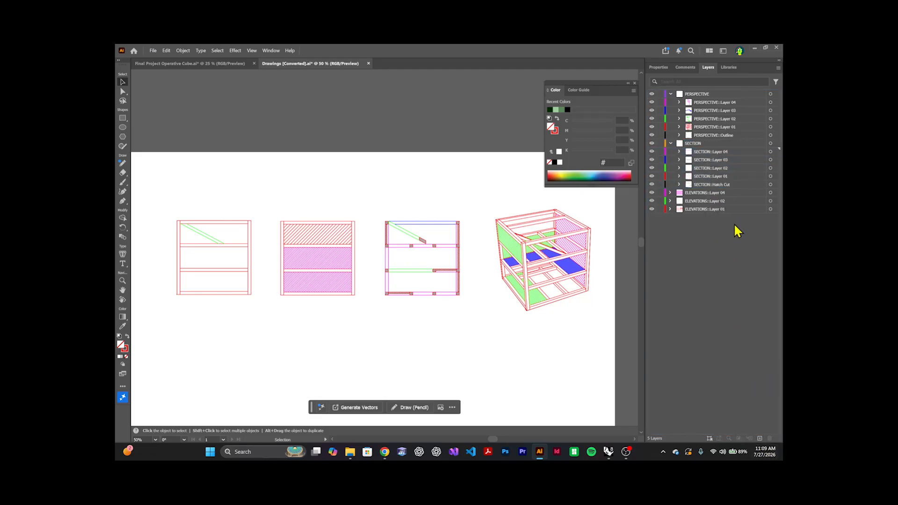
Step: Add a layer named ELEVATIONS above the elevation layers and nest elevation Layers 01, 02 and 04 inside it
click(717, 195)
click(760, 438)
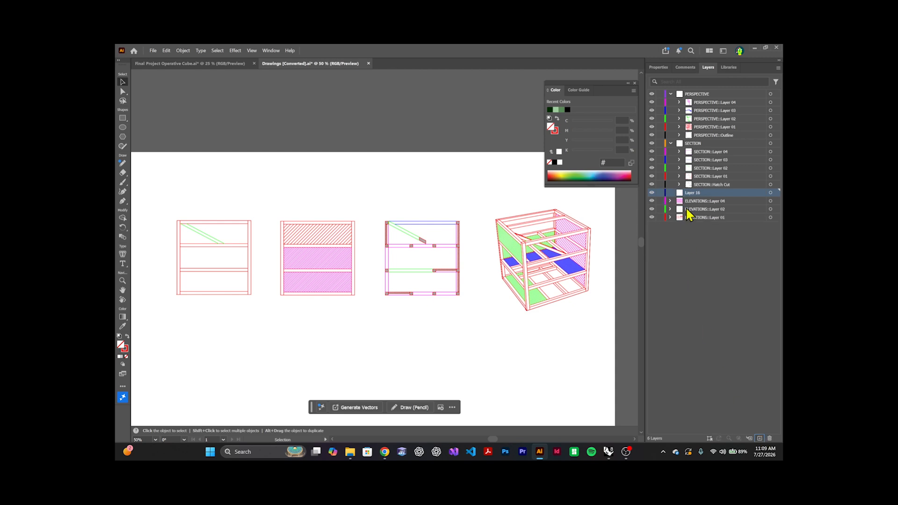
double_click(711, 194)
text(ELEVATIONS)
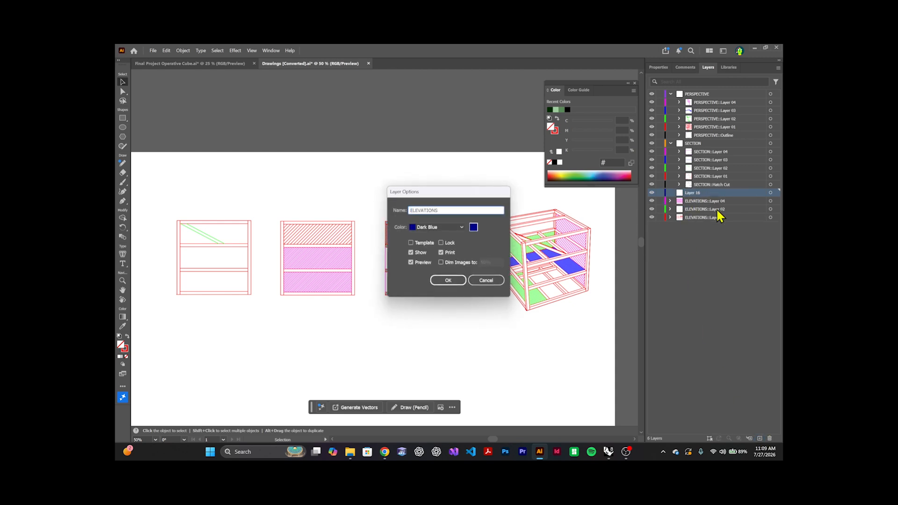
click(456, 282)
drag(728, 253, 685, 200)
drag(700, 201, 697, 193)
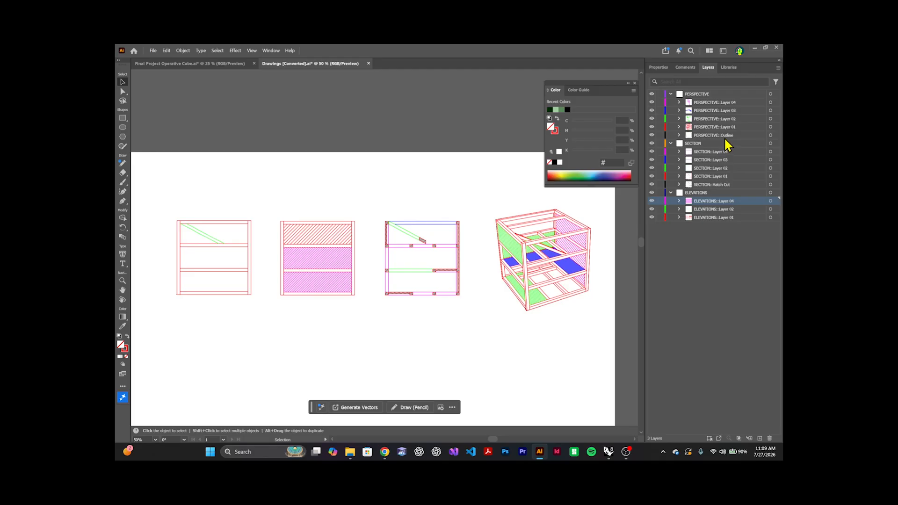
Step: Reorder the sublayers of all three parent layers so Outline or Hatch Cut comes first, followed by the numbered layers in ascending order
click(725, 102)
click(722, 135)
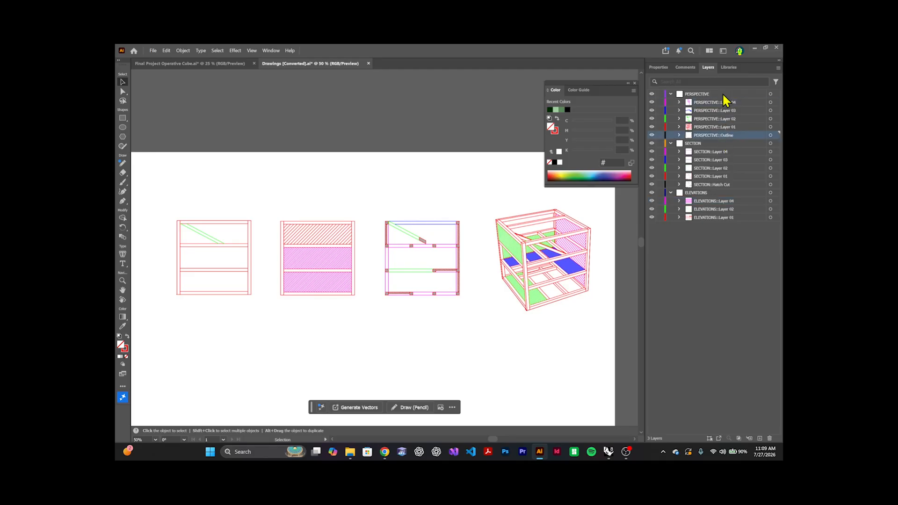
click(731, 128)
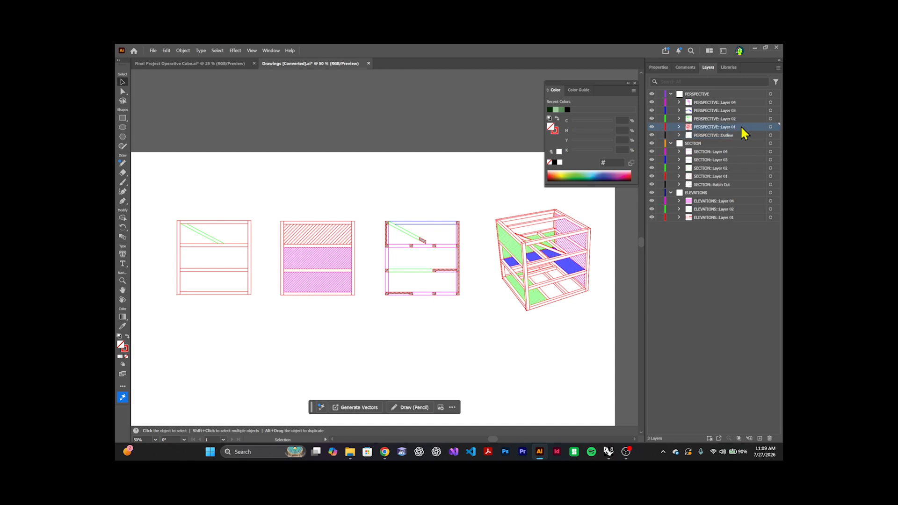
drag(742, 127, 732, 101)
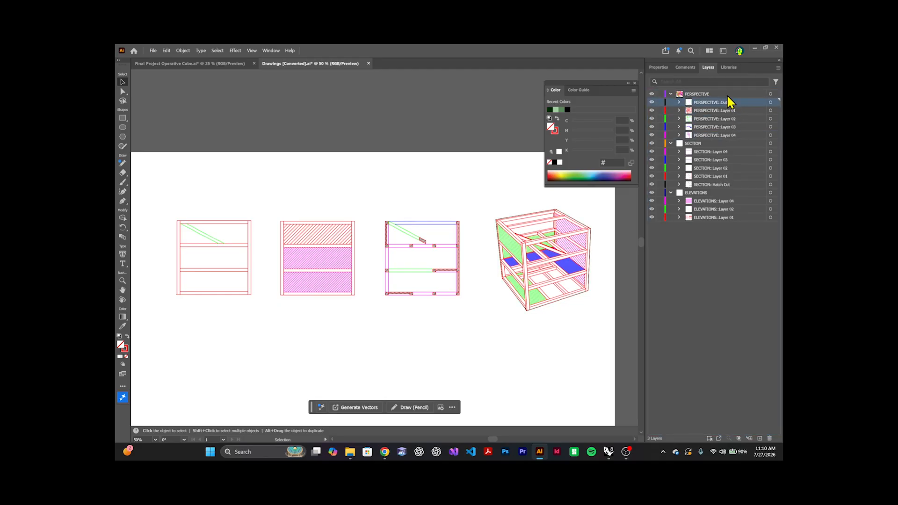
drag(731, 177, 729, 150)
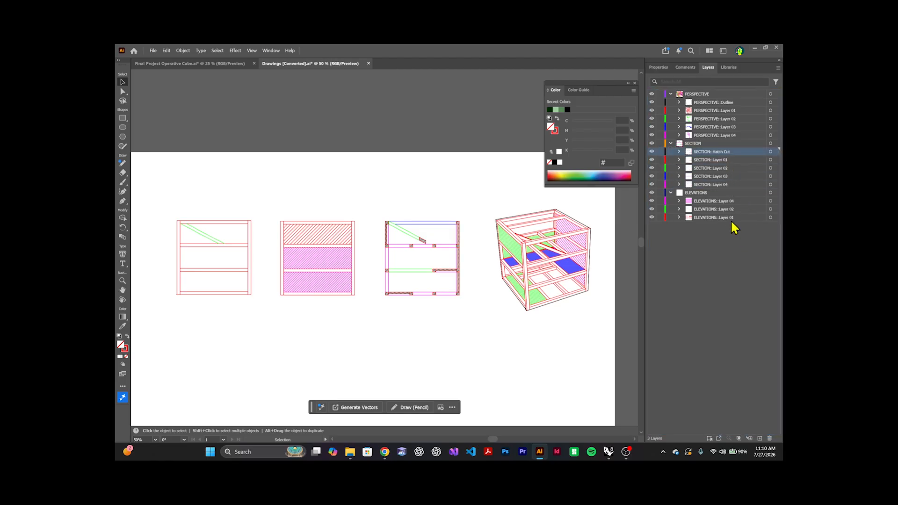
mouse_move(733, 218)
mouse_down()
mouse_move(733, 197)
mouse_move(732, 207)
mouse_up()
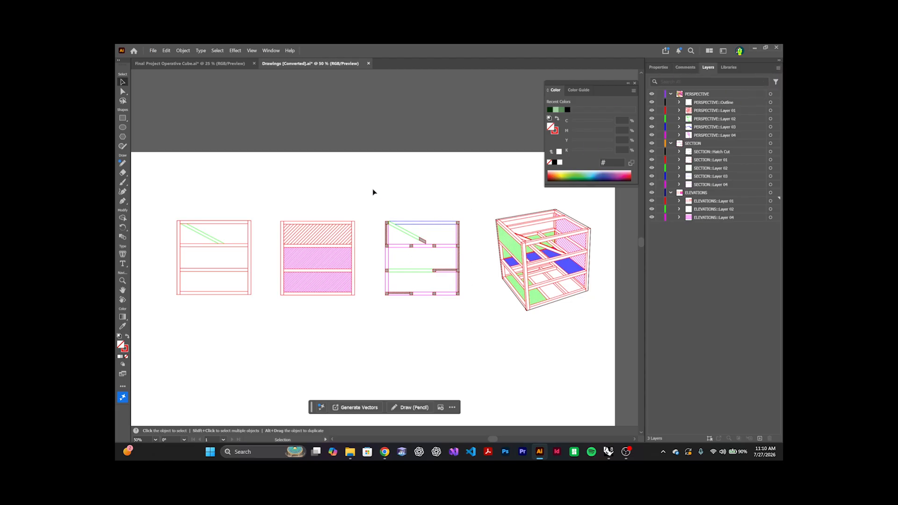
click(208, 66)
scroll(270, 144, down, 2)
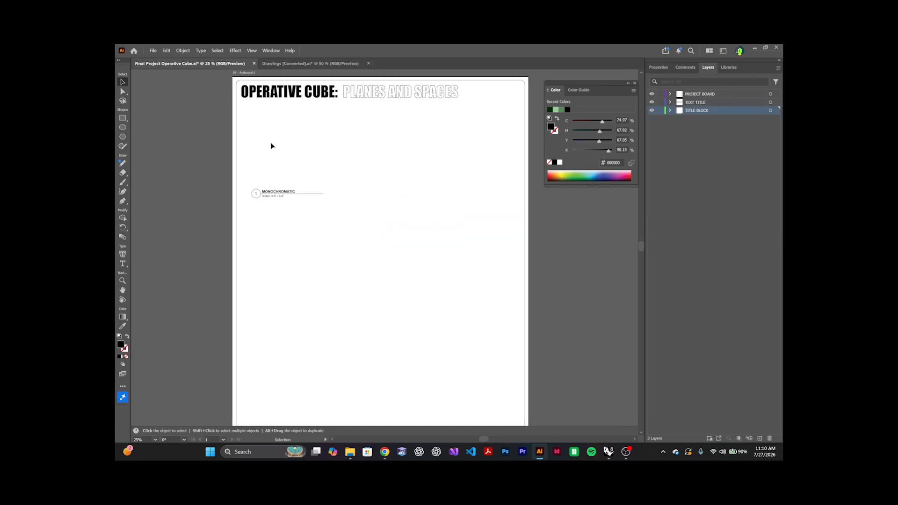
scroll(275, 127, up, 1)
click(321, 65)
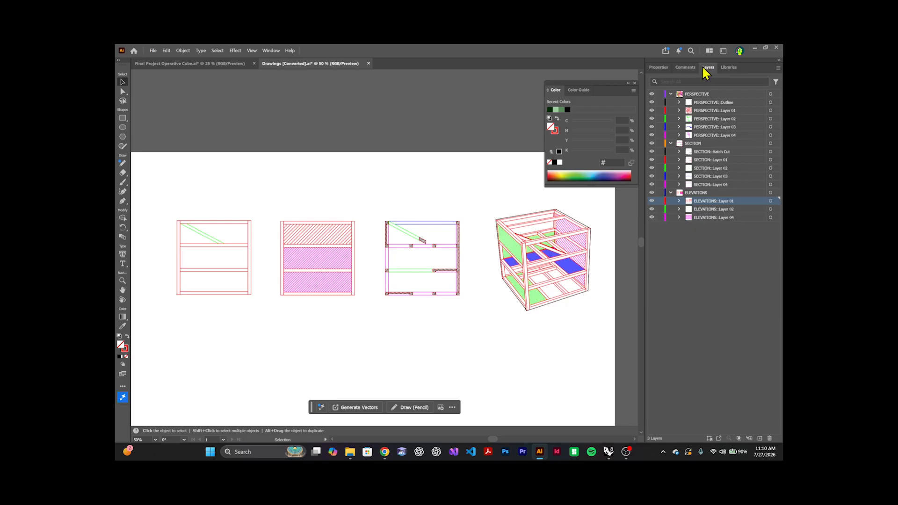
Step: Turn off the Paste Remembers Layers option for the exported drawings document
click(777, 68)
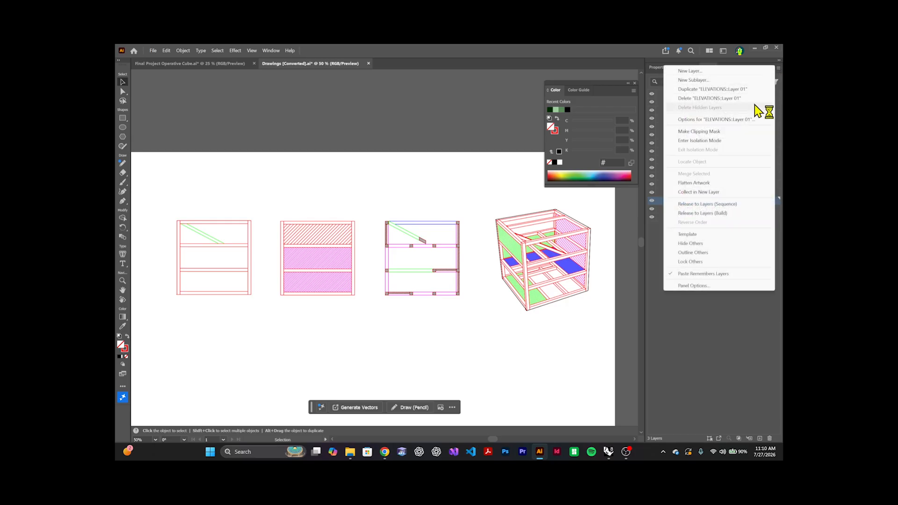
click(676, 274)
click(778, 69)
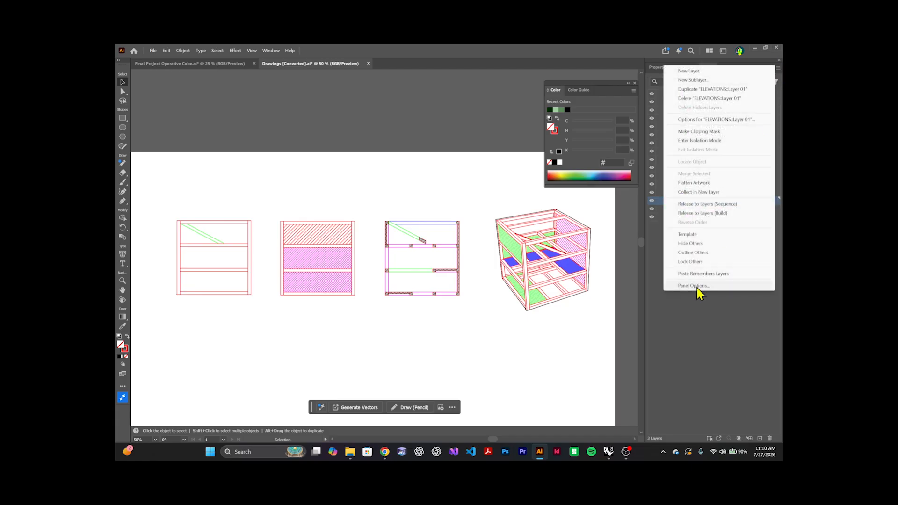
click(680, 311)
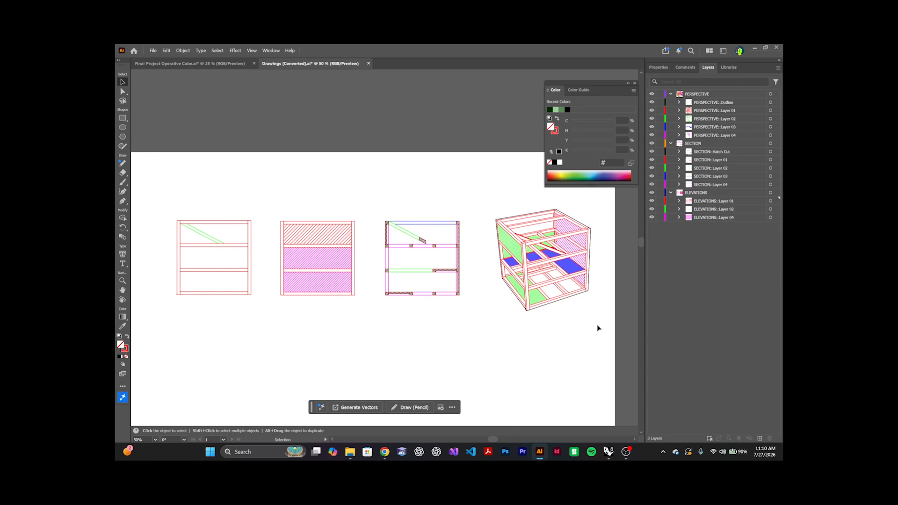
Step: Copy all four drawings into the TITLE BLOCK layer of the Final Project Operative Cube document and list that layer's paths
drag(609, 328, 169, 203)
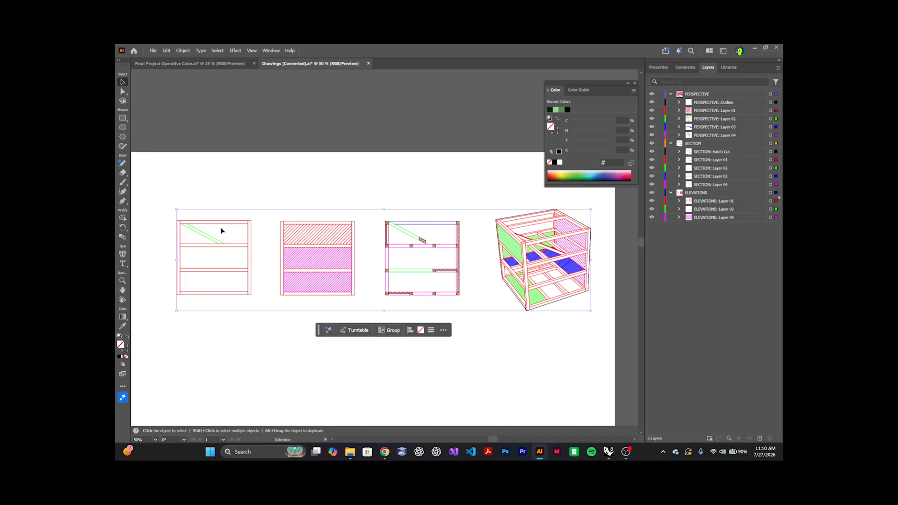
click(152, 63)
key(a)
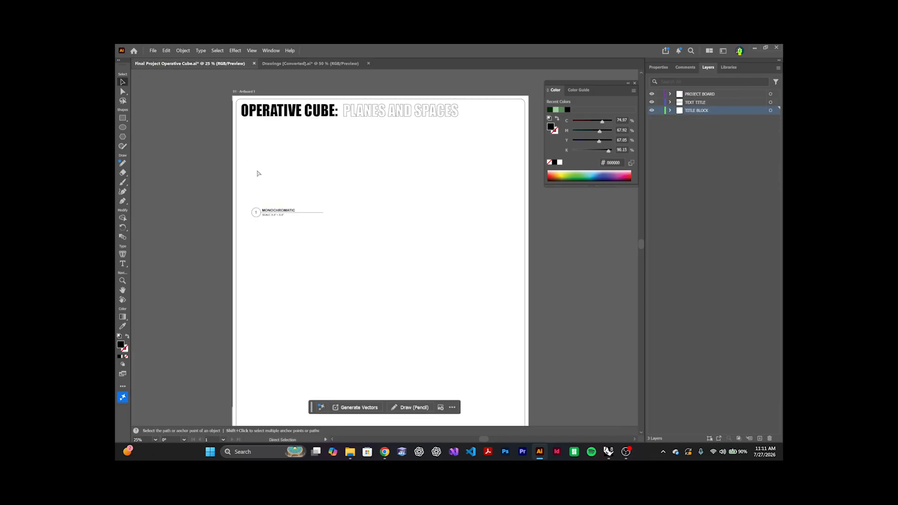
key(ctrl+v)
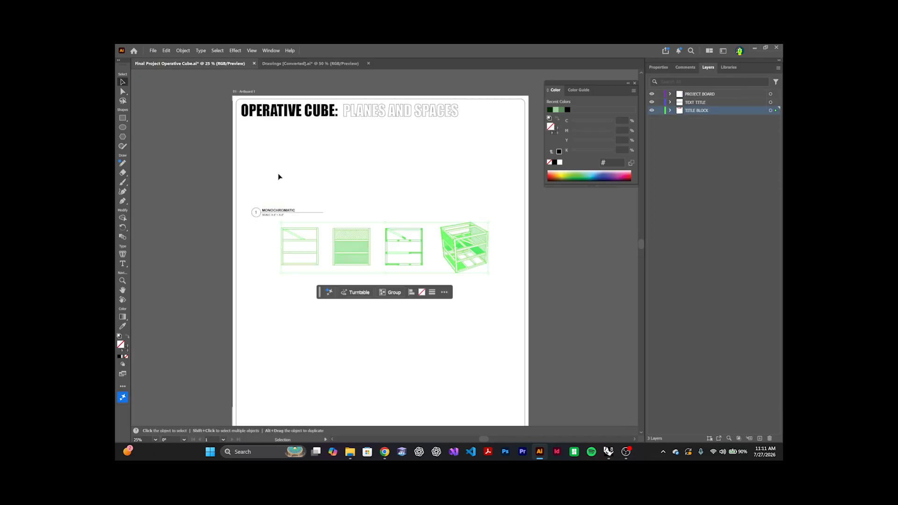
click(669, 110)
scroll(669, 196, down, 5)
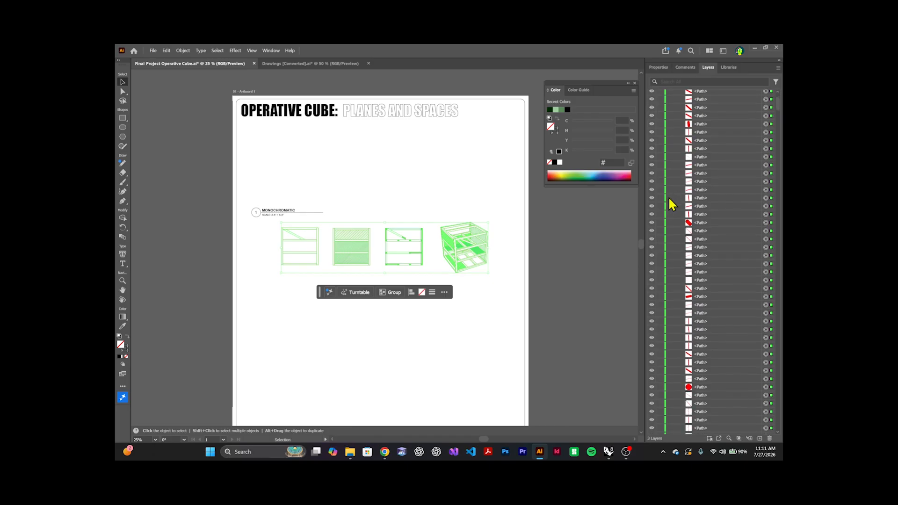
Step: Delete the four pasted drawings from the TITLE BLOCK layer and collapse that layer
scroll(666, 205, down, 5)
scroll(636, 210, down, 2)
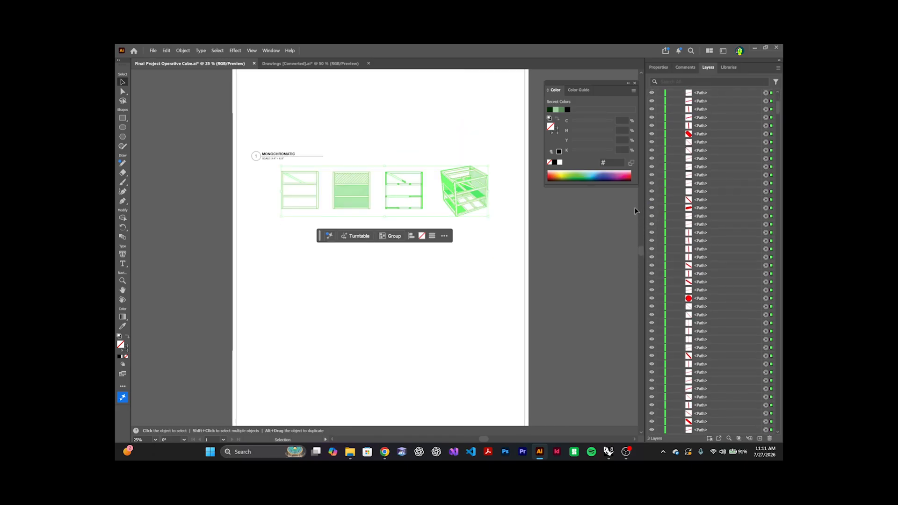
scroll(635, 211, up, 3)
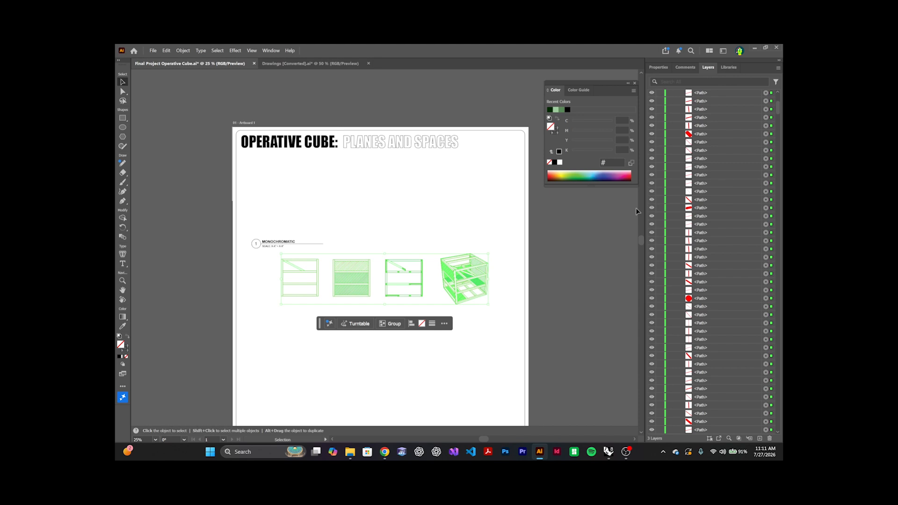
key(a)
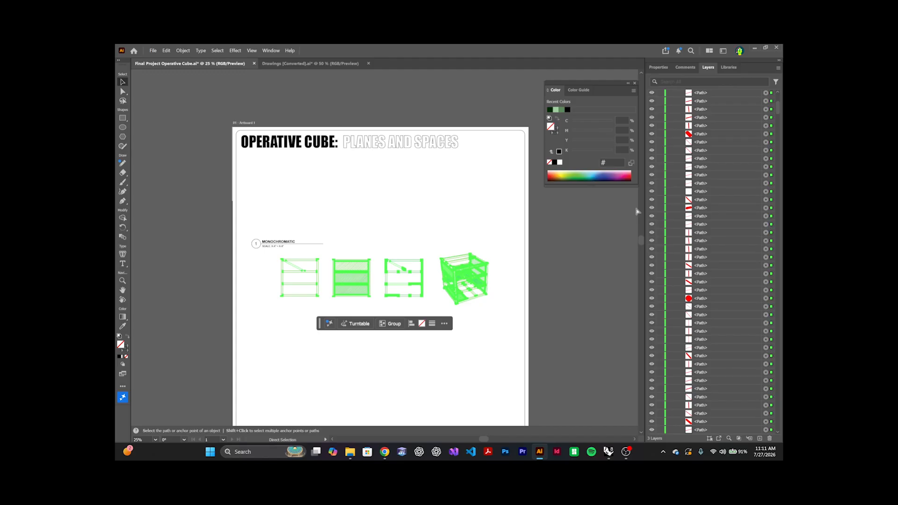
key(Delete)
key(v)
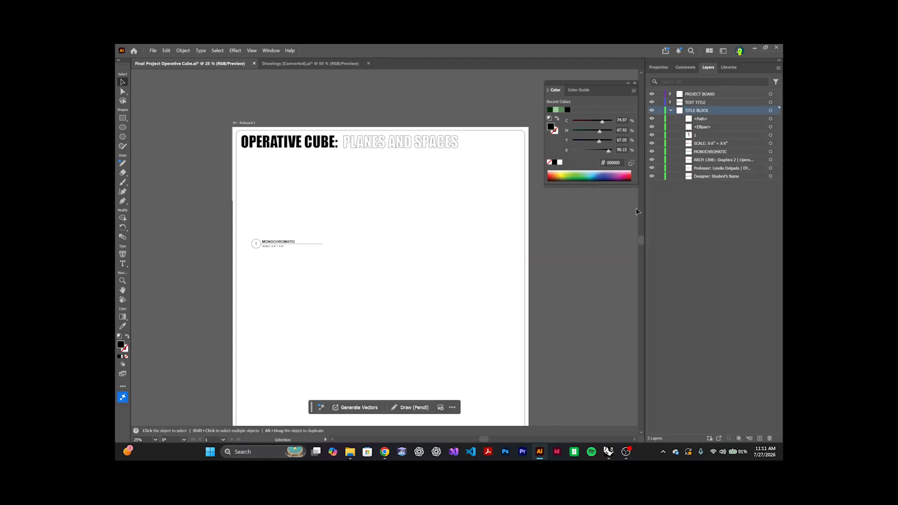
click(670, 111)
Step: Turn on the Paste Remembers Layers option for the exported drawings document
click(302, 64)
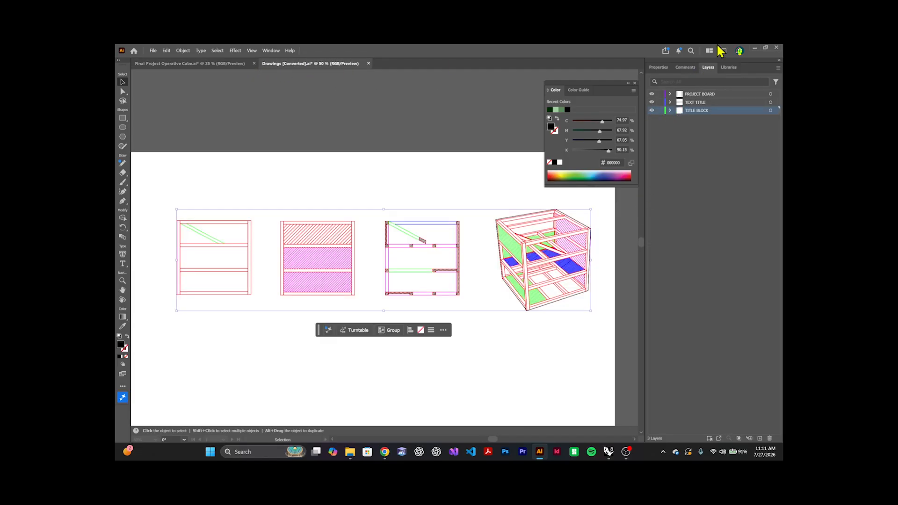
click(778, 68)
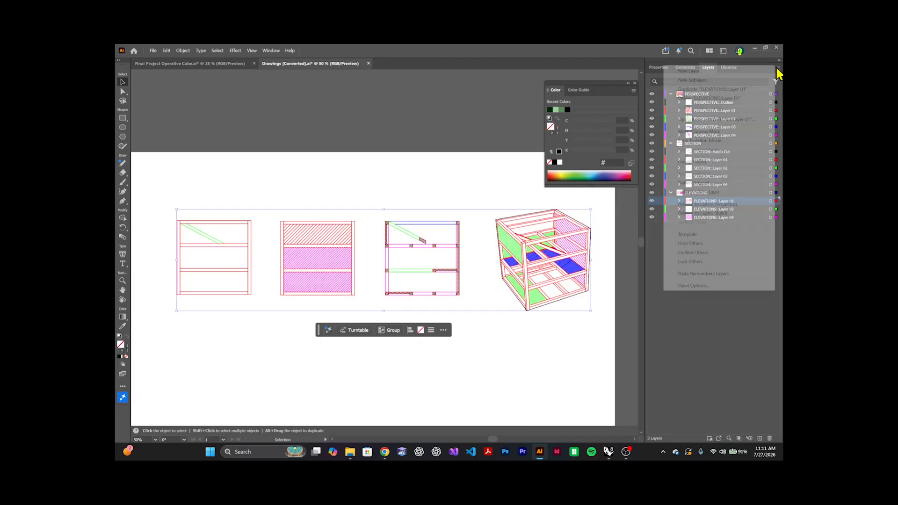
click(701, 275)
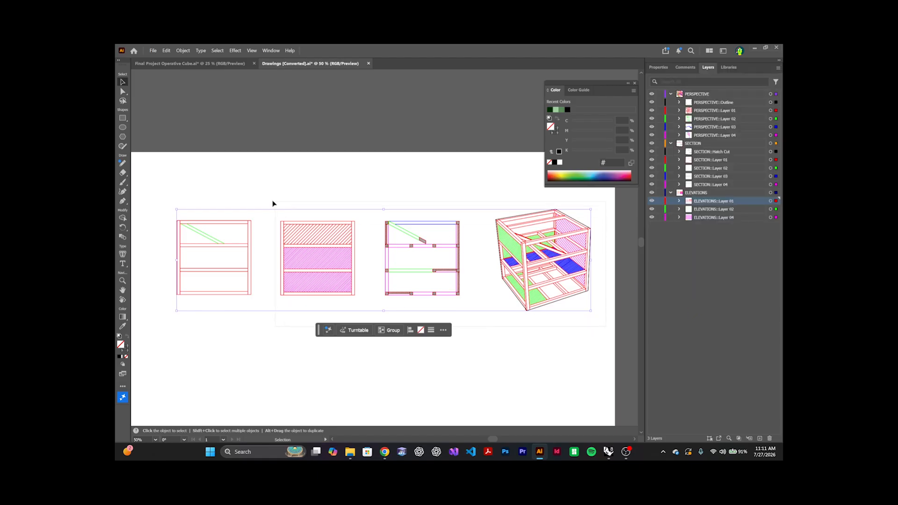
Step: Copy all four drawings with their layers into the Final Project Operative Cube document and place them just beneath the sheet title
key(a)
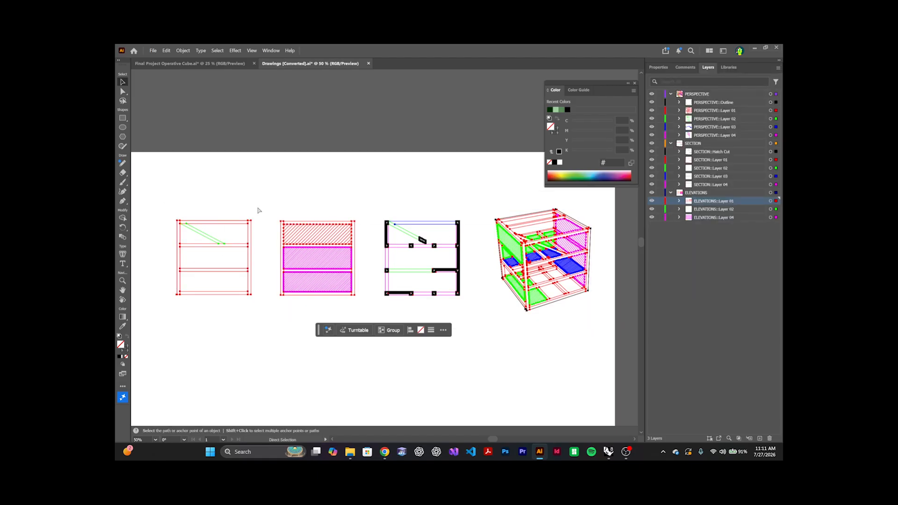
click(210, 64)
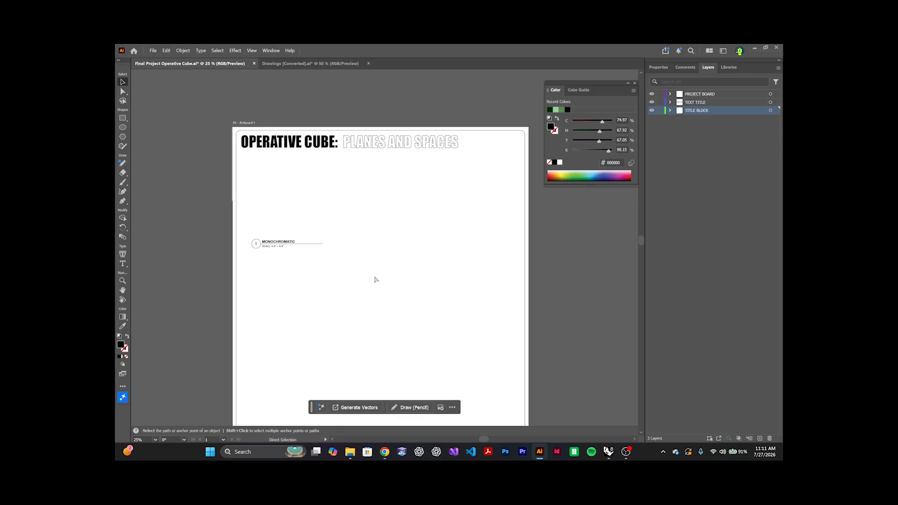
key(v)
key(ctrl+v)
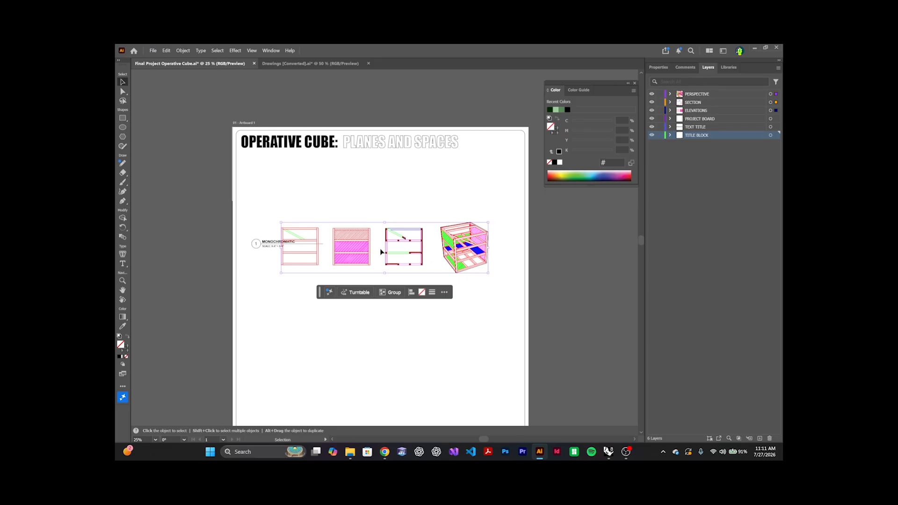
drag(370, 265, 356, 214)
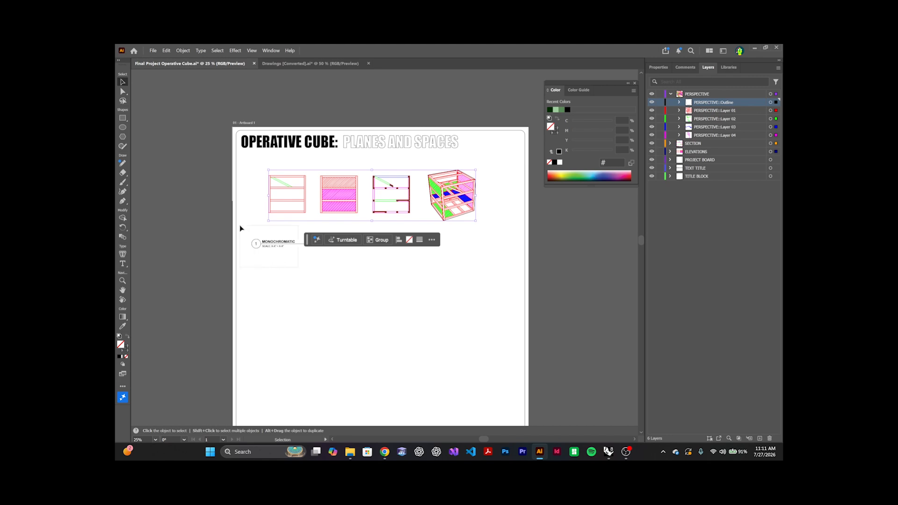
Step: Change the drawing label's MONOCHROMATIC heading to FRONT ELEVATION
click(252, 236)
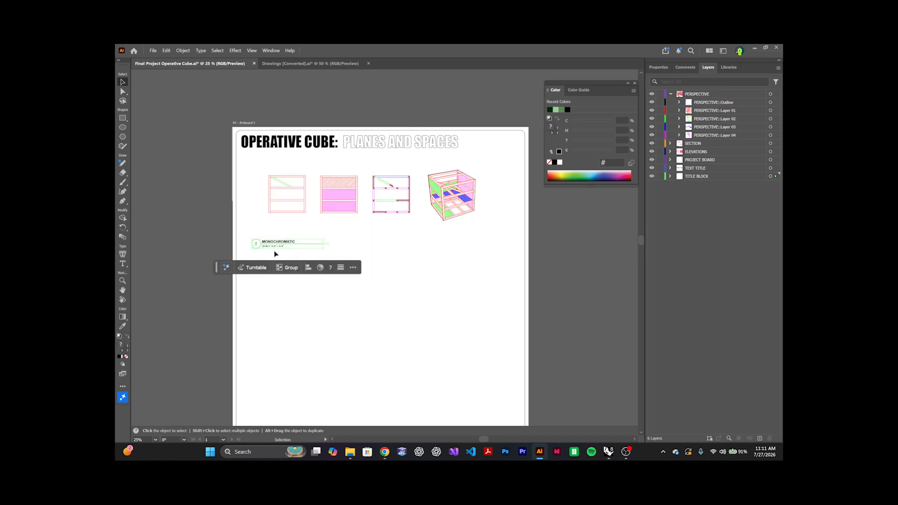
scroll(275, 253, up, 1)
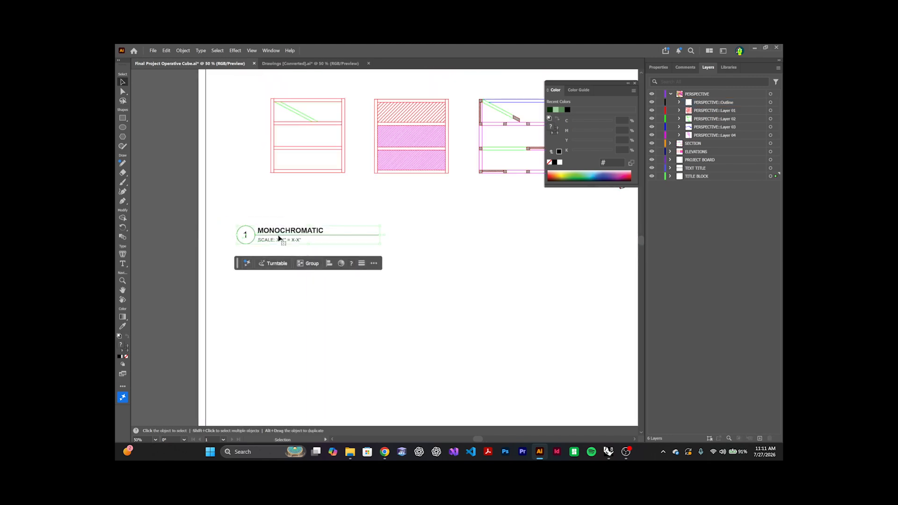
click(314, 208)
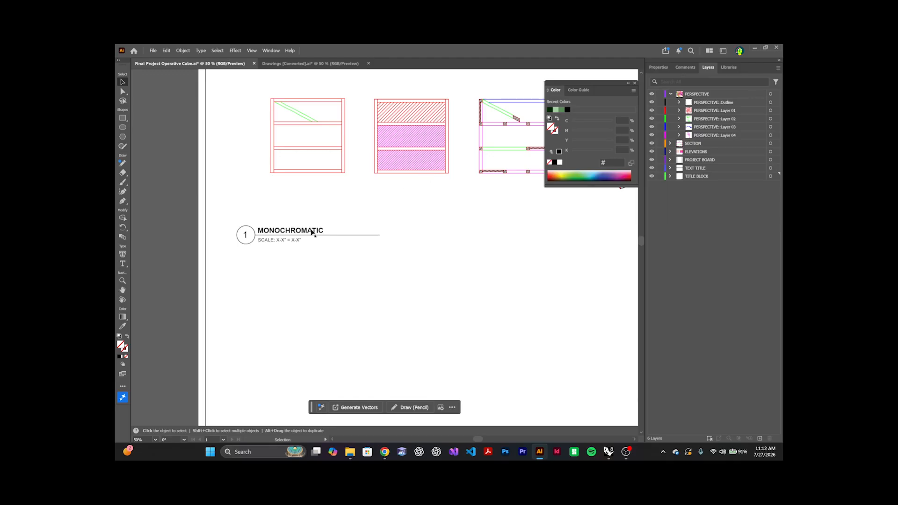
double_click(320, 230)
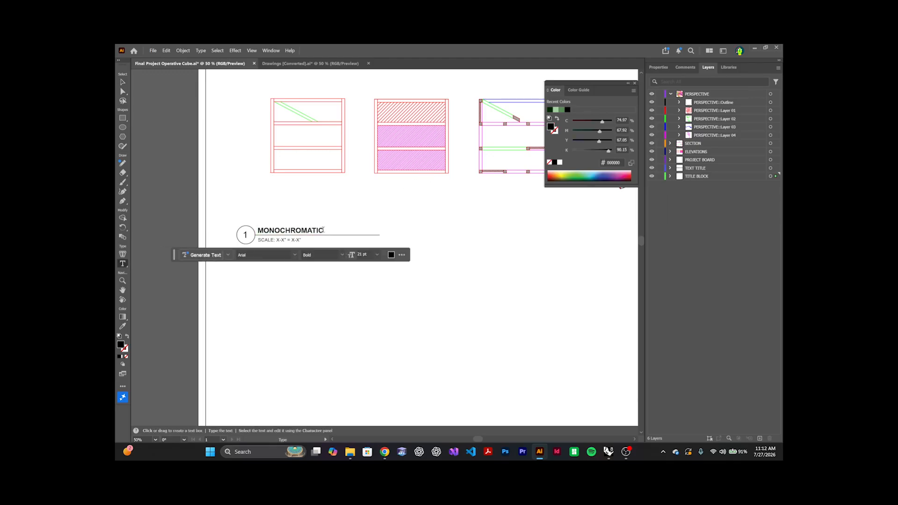
drag(323, 231, 256, 227)
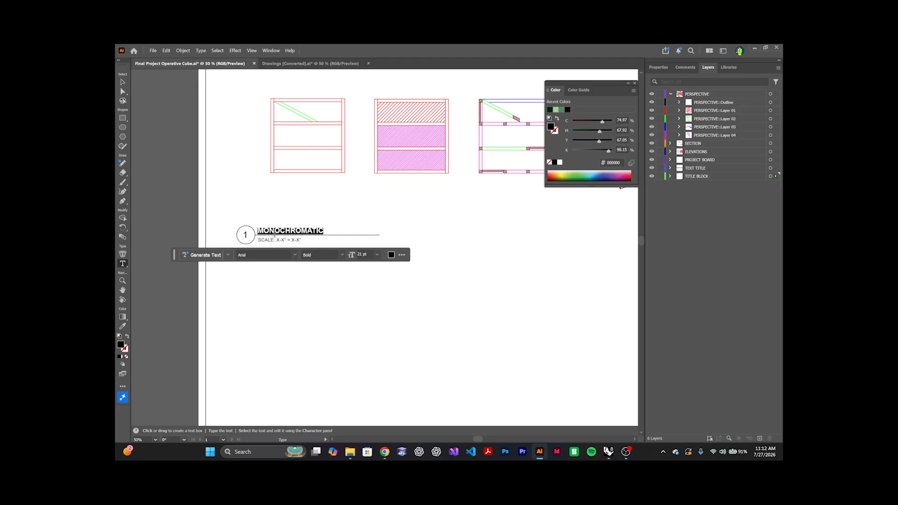
text(FRONT ELEV)
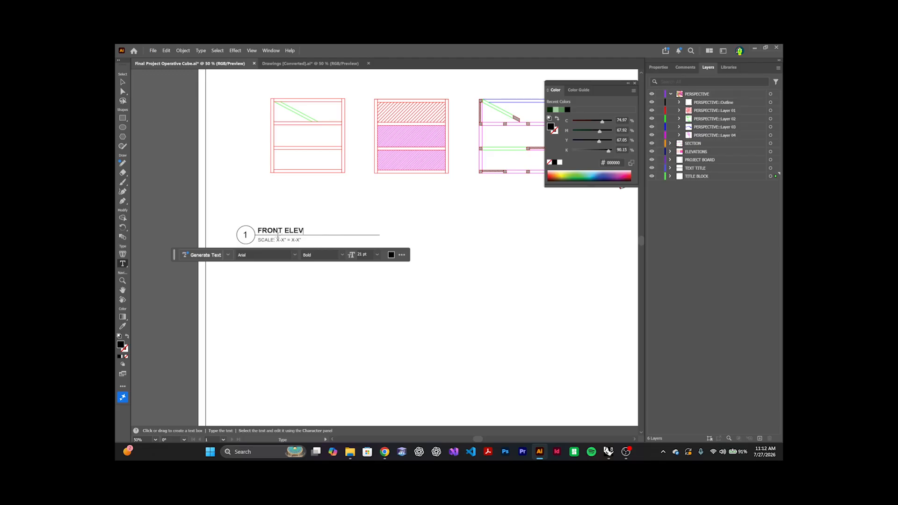
text(ATION)
key(Escape)
click(358, 213)
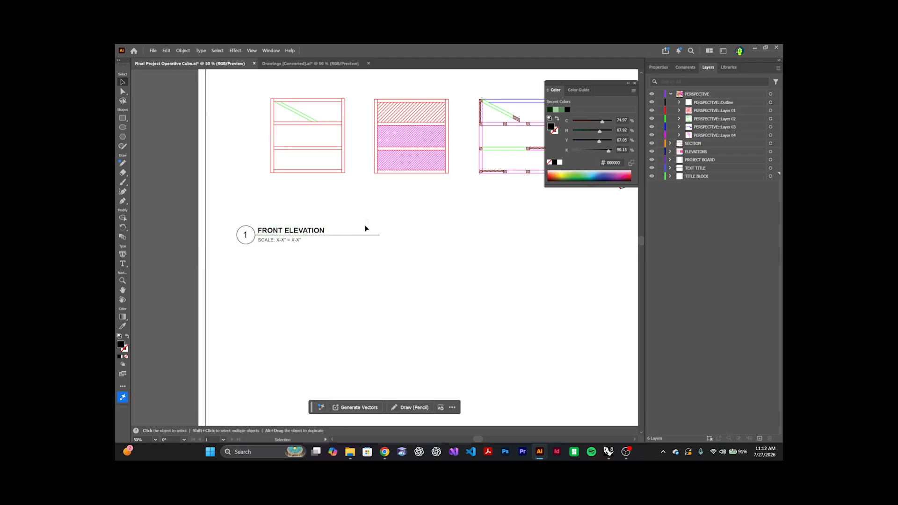
Step: Shorten the FRONT ELEVATION label's line to just past the heading and move the whole label directly beneath the first elevation
click(370, 235)
drag(379, 236, 335, 236)
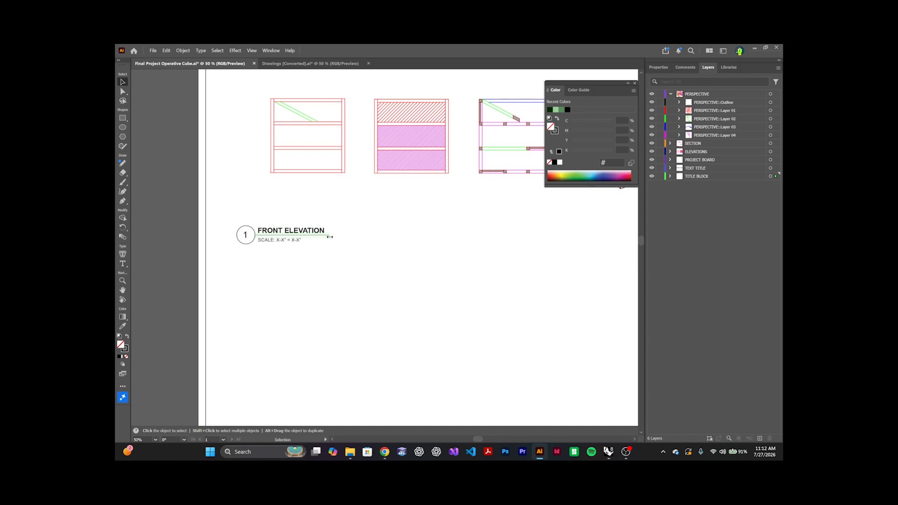
click(339, 212)
click(245, 242)
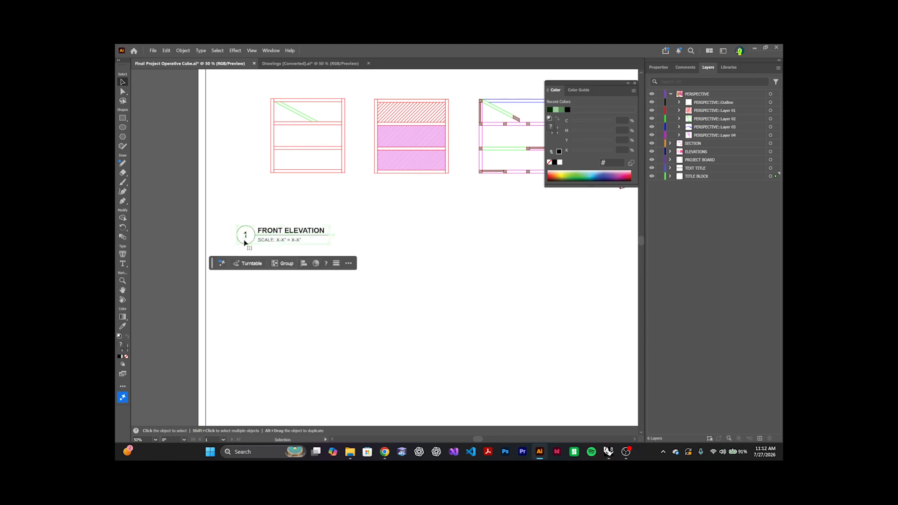
drag(244, 242, 261, 212)
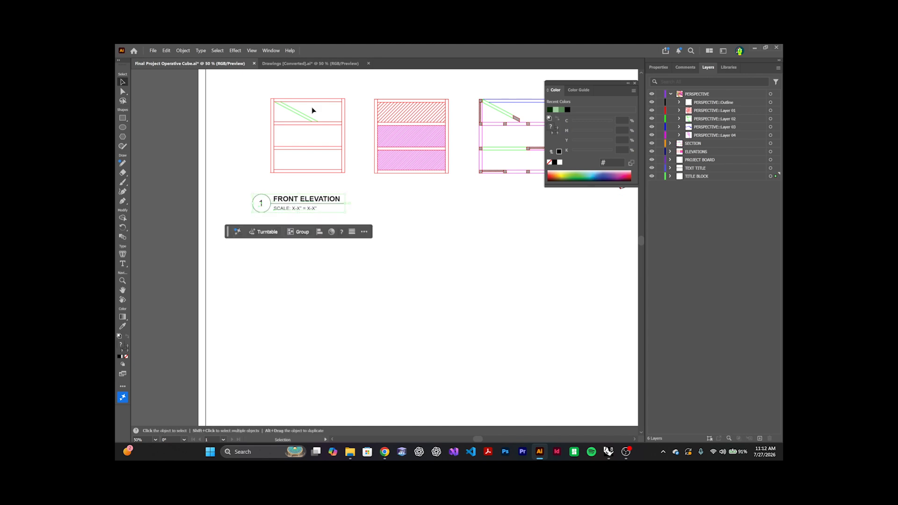
Step: Move the first elevation drawing sideways so its left edge lines up with the label's numbered circle
click(293, 150)
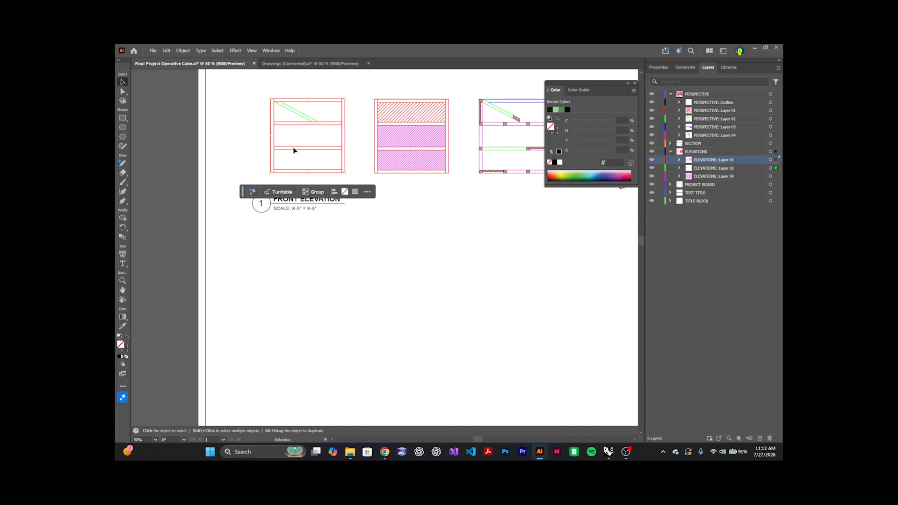
click(273, 148)
drag(338, 108, 264, 177)
drag(305, 153, 286, 151)
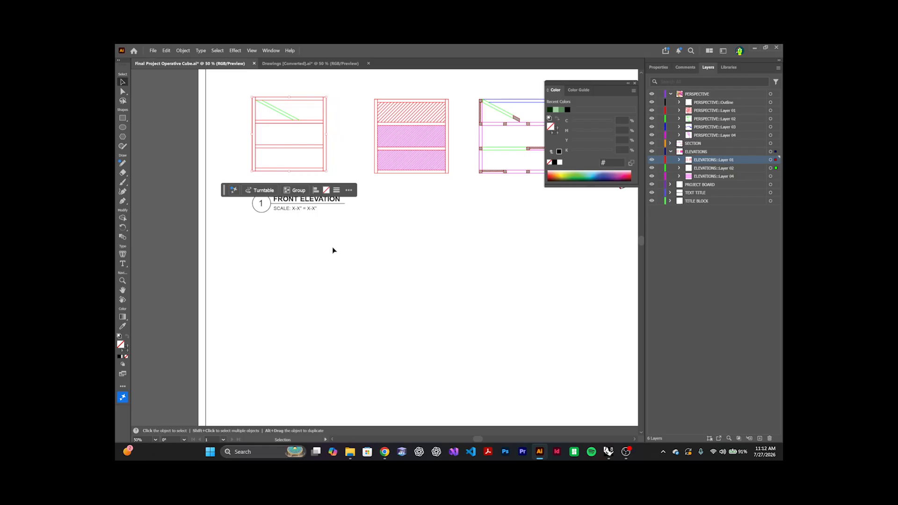
Step: Move the entire FRONT ELEVATION label down, leaving a wide gap below the first elevation drawing
scroll(337, 257, down, 3)
scroll(355, 259, up, 2)
scroll(382, 232, down, 1)
scroll(381, 232, down, 1)
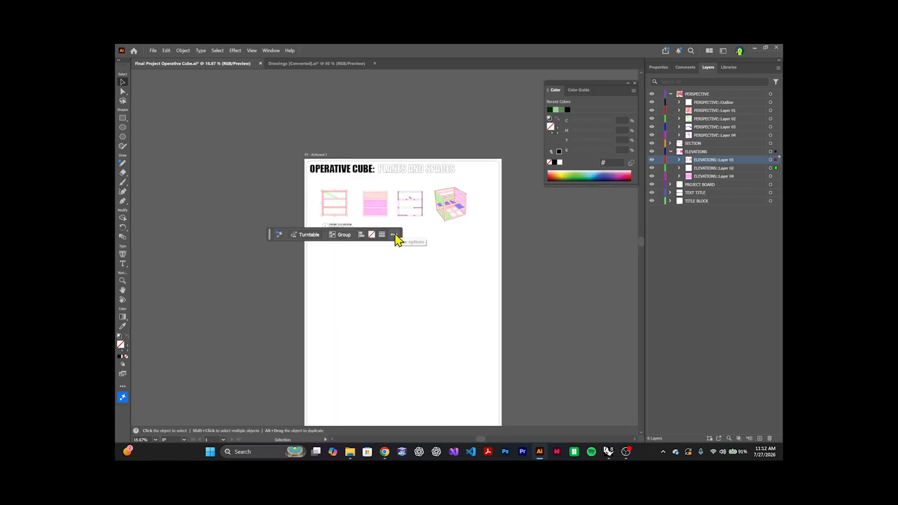
scroll(343, 229, up, 3)
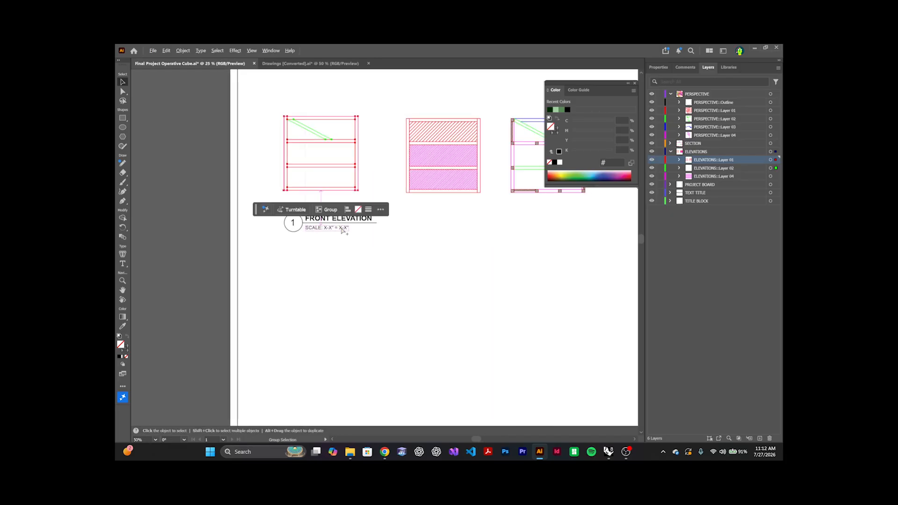
scroll(343, 230, up, 1)
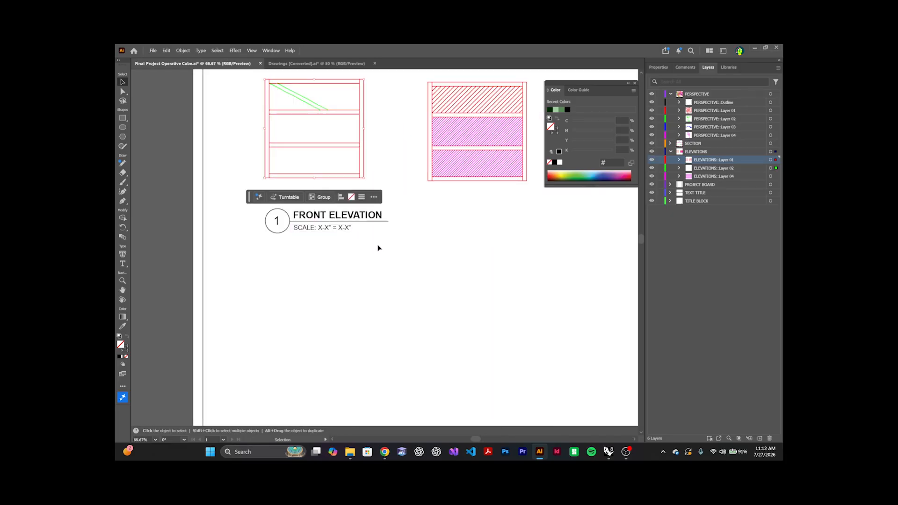
mouse_move(378, 245)
mouse_down()
mouse_move(258, 217)
mouse_move(242, 207)
mouse_up()
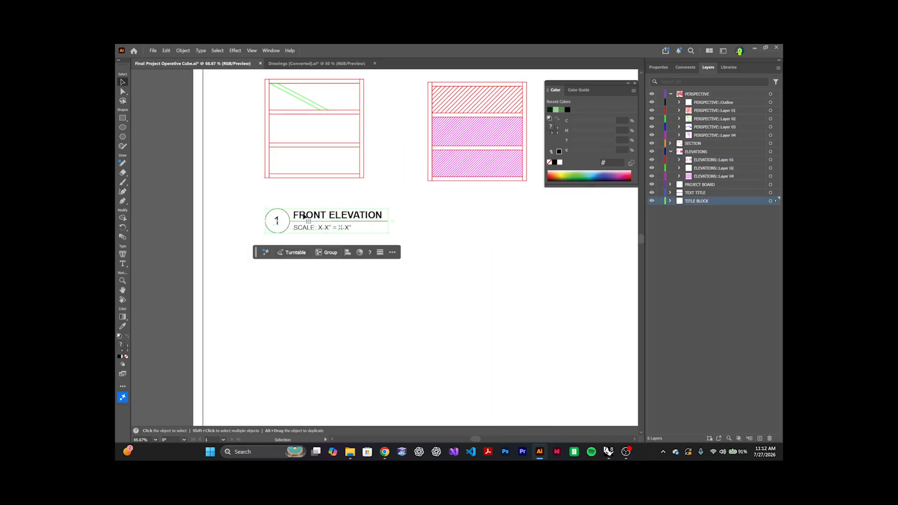
drag(303, 214, 299, 376)
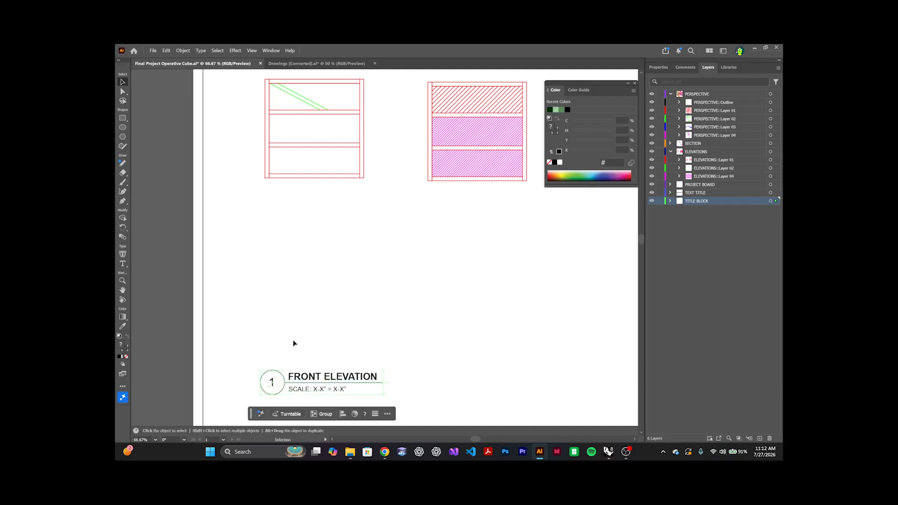
scroll(304, 269, down, 2)
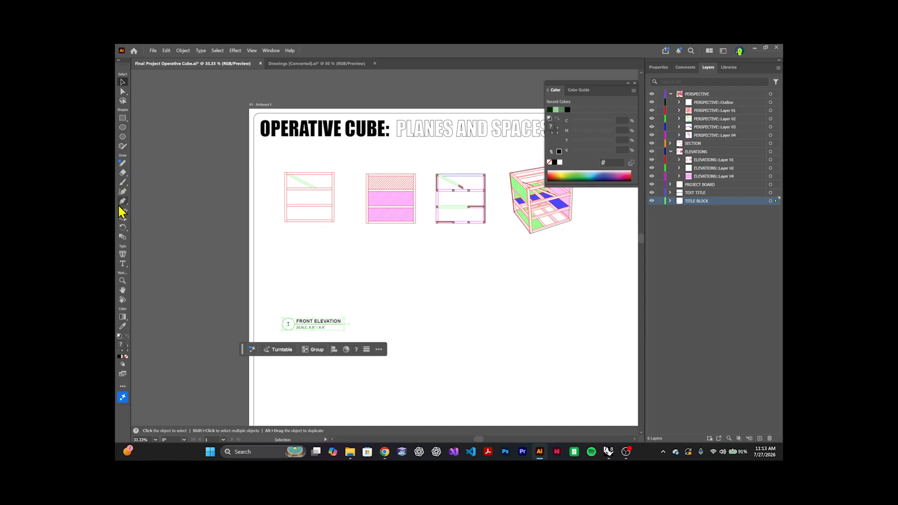
Step: Activate the Artboard tool and switch the toolbar to the Advanced tool set
click(122, 192)
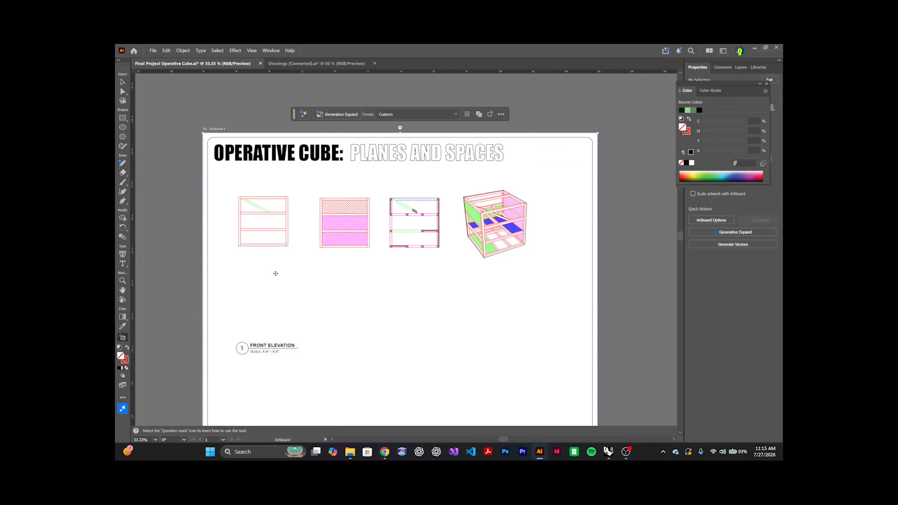
click(123, 82)
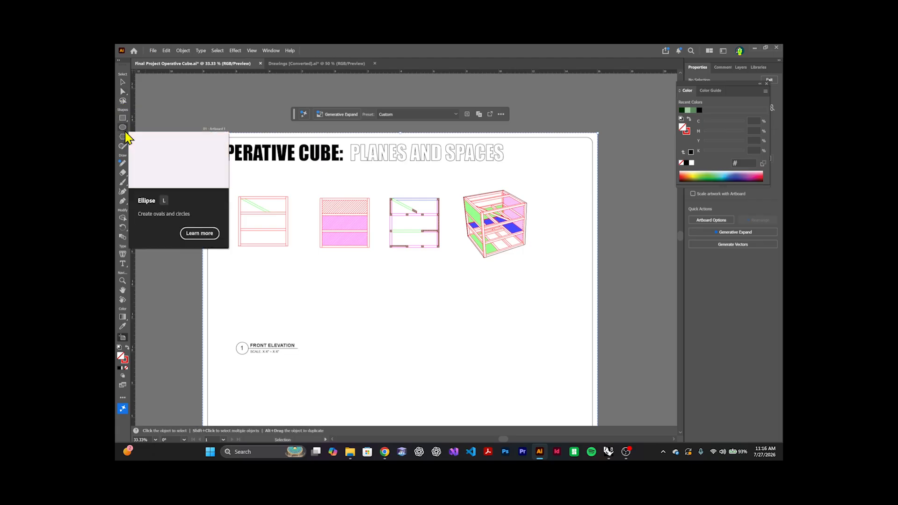
key(shift+o)
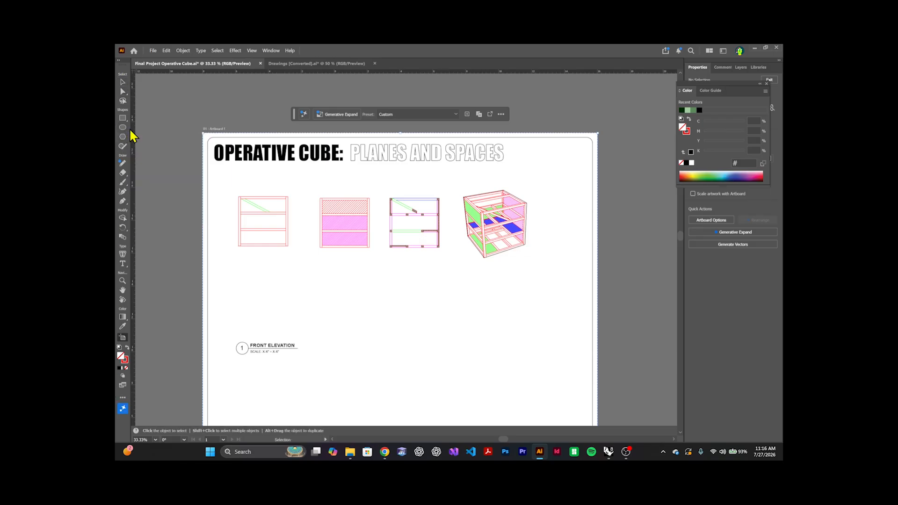
click(274, 50)
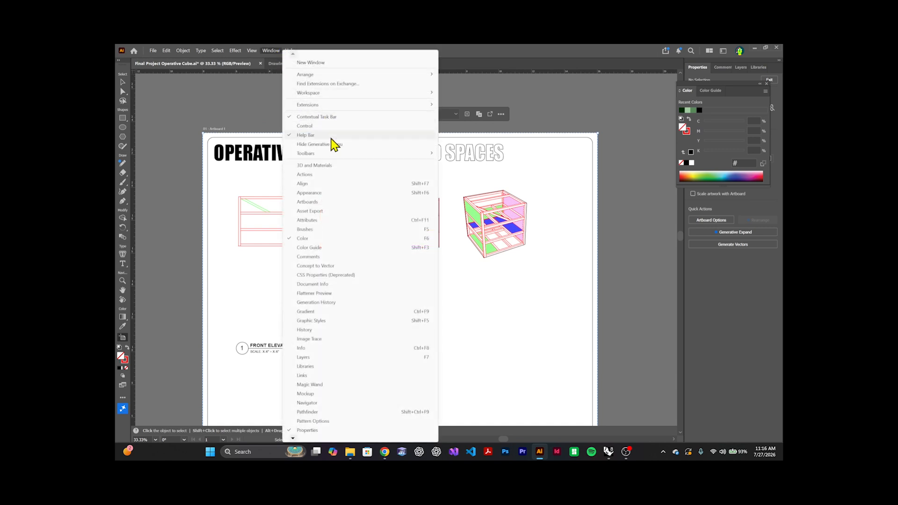
mouse_move(335, 155)
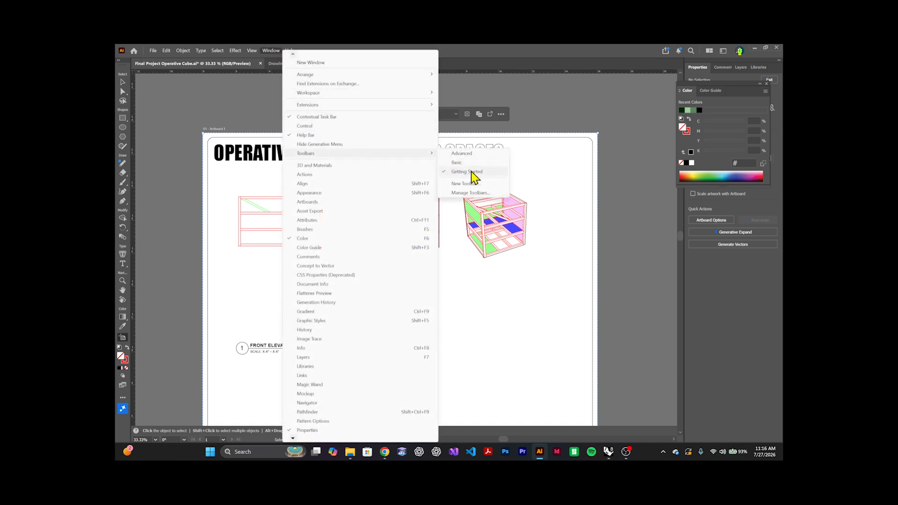
click(465, 163)
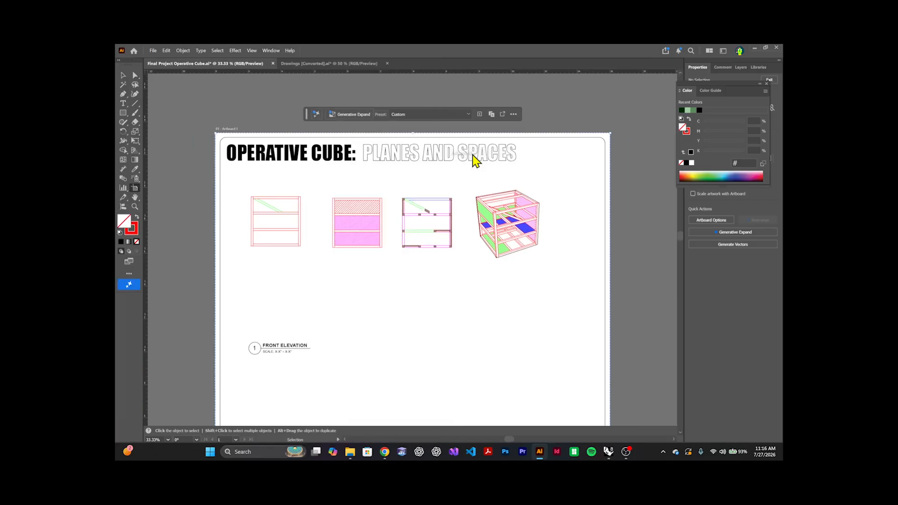
Step: Draw a horizontal reference line 6 in long at 0° in the gap below the first elevation drawing
click(134, 107)
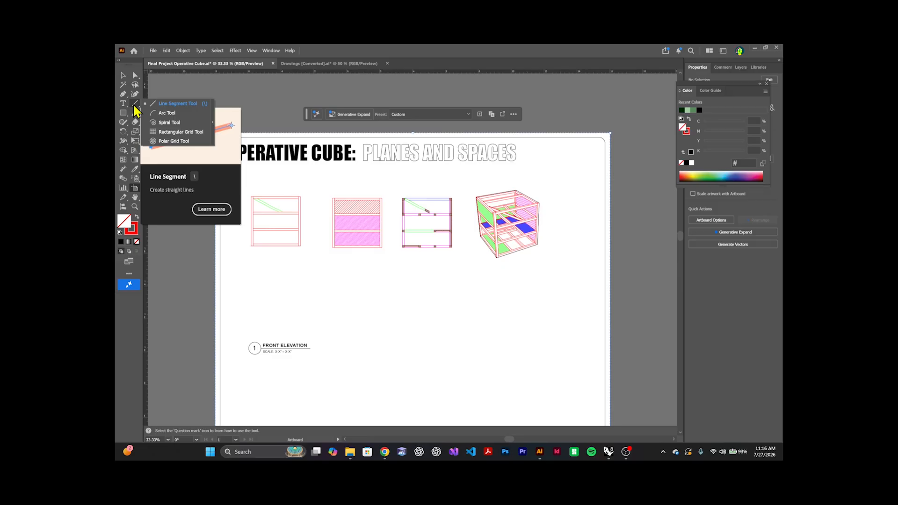
click(135, 109)
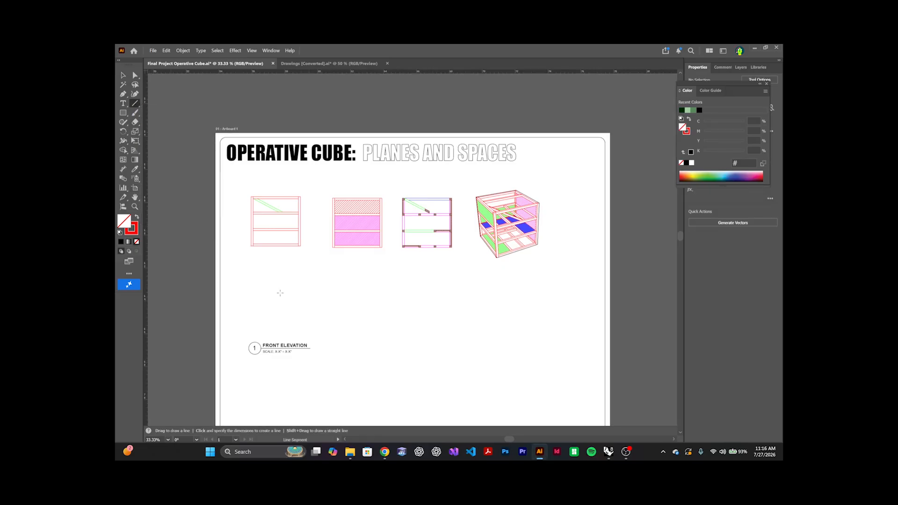
click(280, 293)
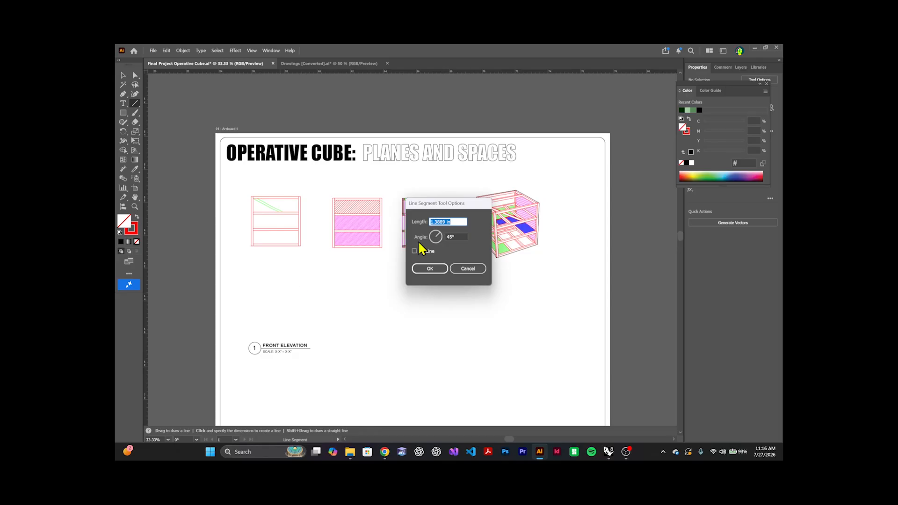
text(6)
key(Tab)
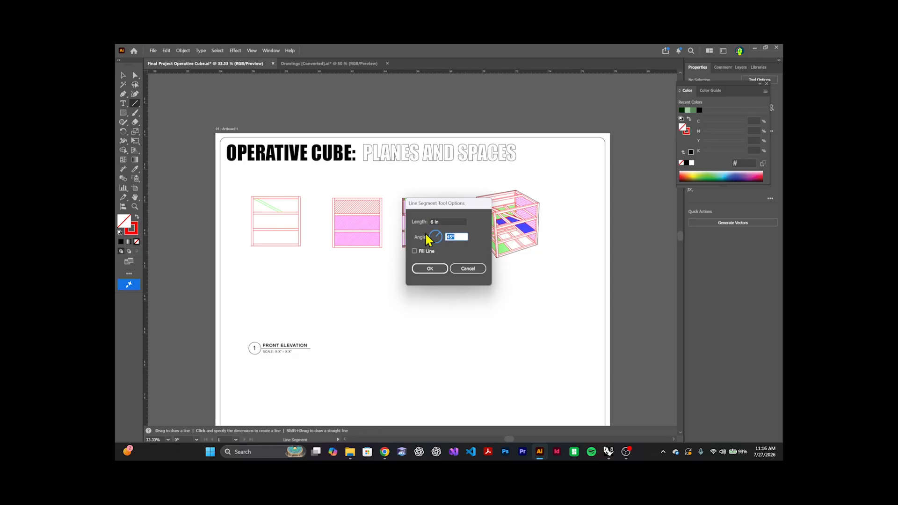
text(0)
click(427, 268)
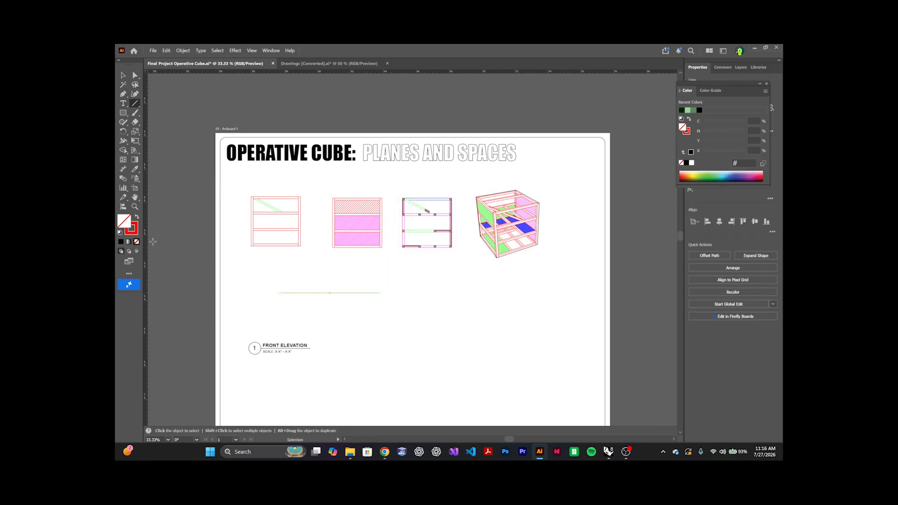
Step: Move the 6 in line sideways so its start lines up with the left edge of the first elevation and label
click(133, 228)
click(123, 75)
click(317, 279)
click(318, 294)
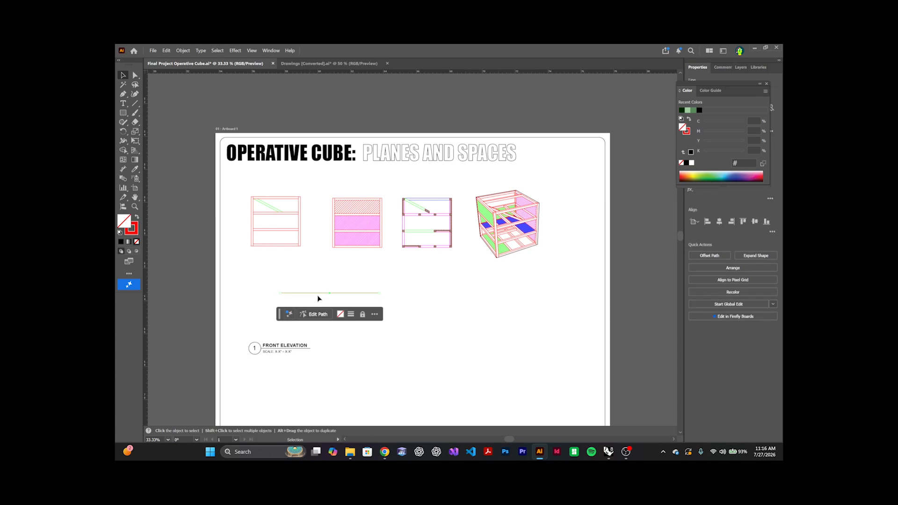
drag(318, 294, 288, 295)
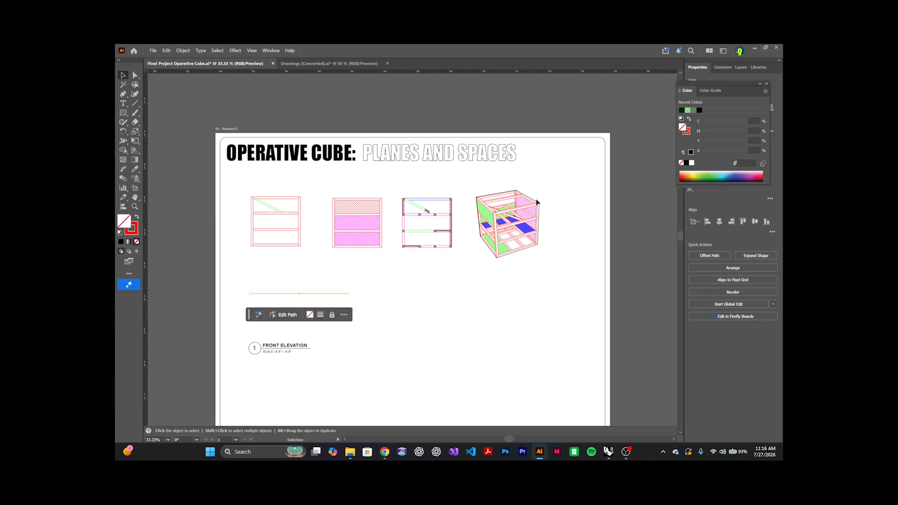
Step: Show the layers, move the Color panel clear of them, and lock the PROJECT BOARD, TEXT TITLE and TITLE BLOCK layers
drag(244, 277, 276, 256)
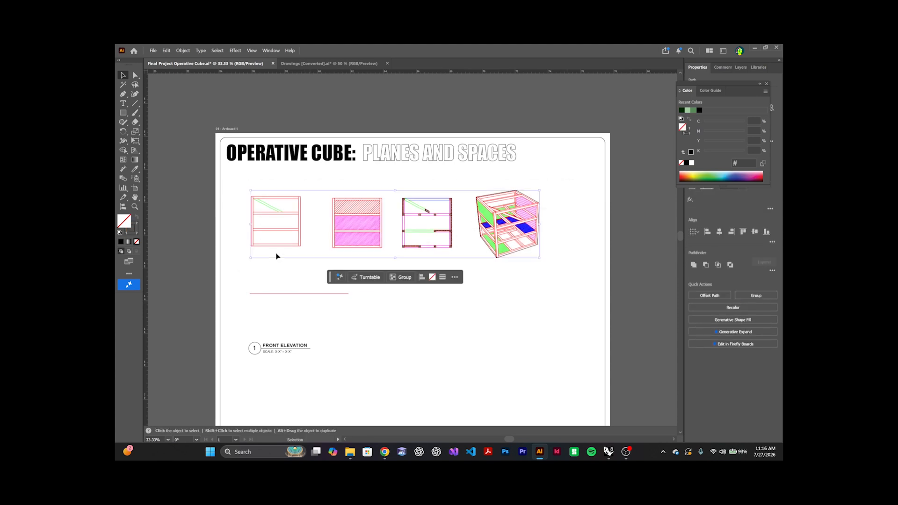
click(555, 145)
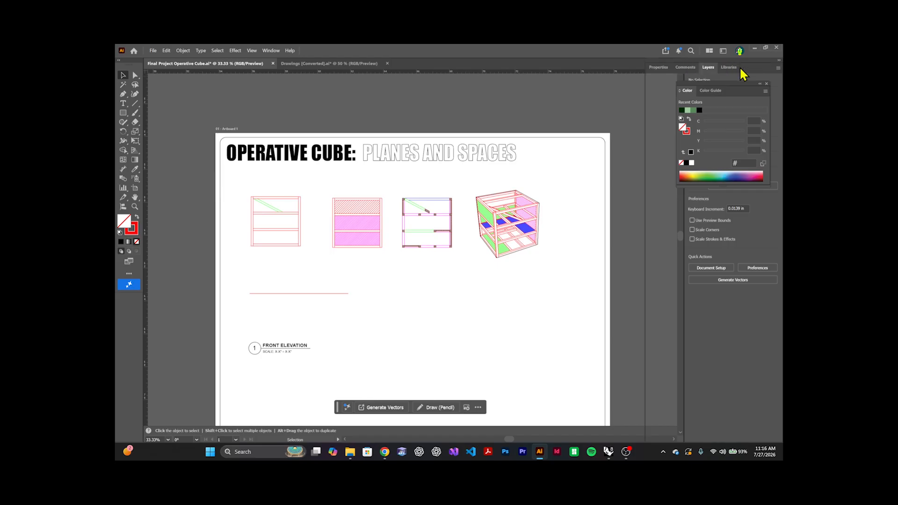
click(740, 67)
drag(753, 90, 742, 251)
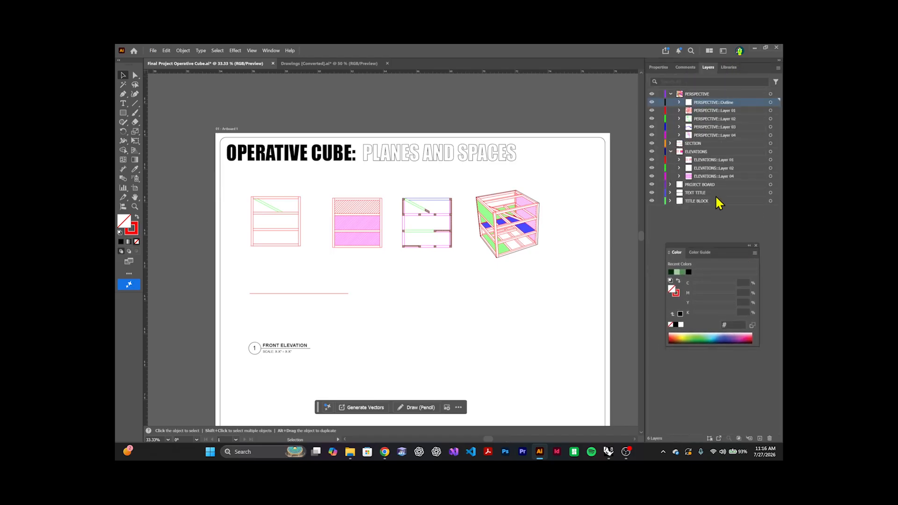
click(660, 185)
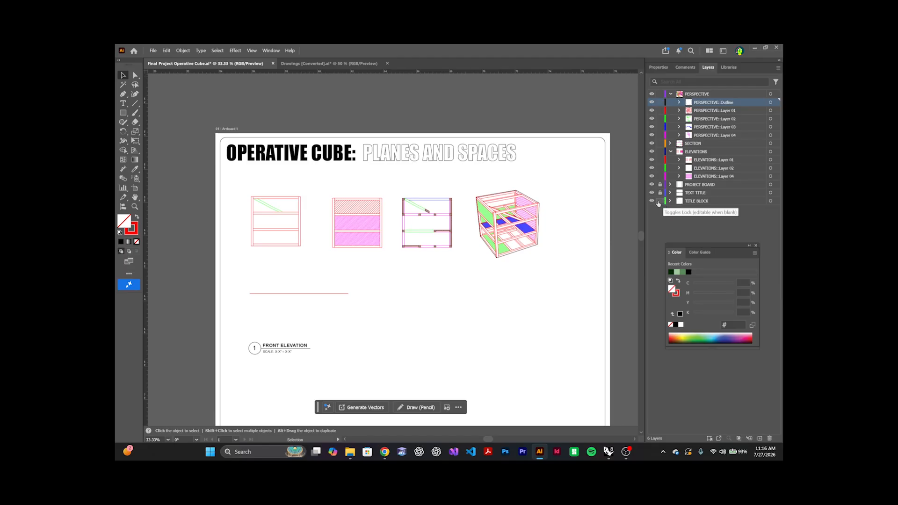
click(660, 201)
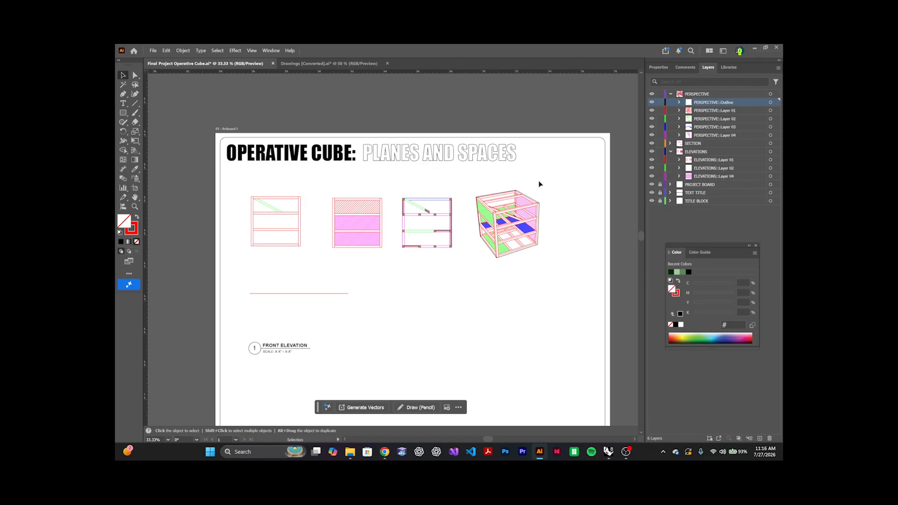
Step: Select all four drawings together and move them down so the first elevation's base sits at the reference line
drag(571, 177, 270, 294)
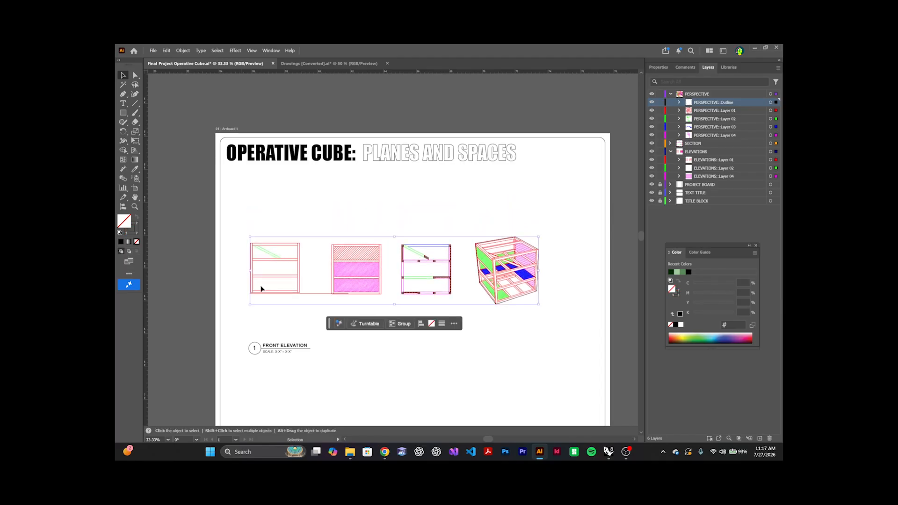
scroll(255, 295, up, 6)
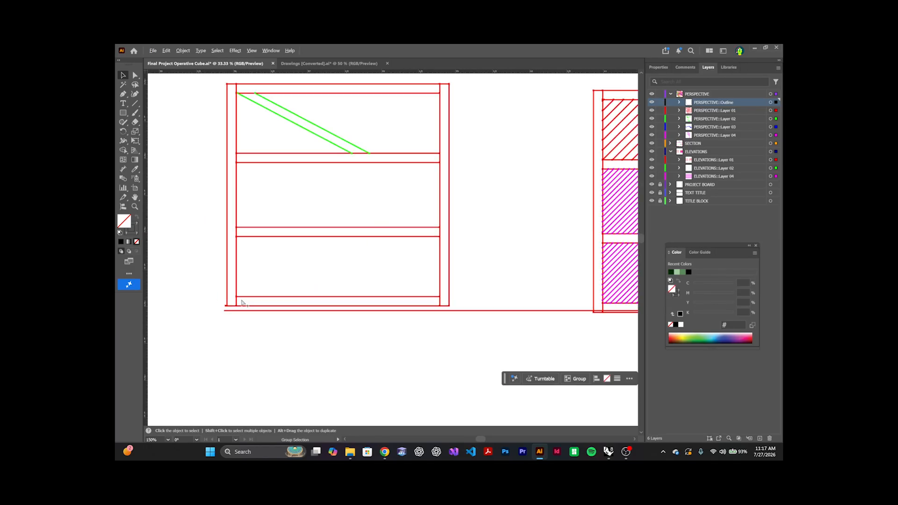
scroll(225, 313, down, 5)
scroll(233, 306, up, 5)
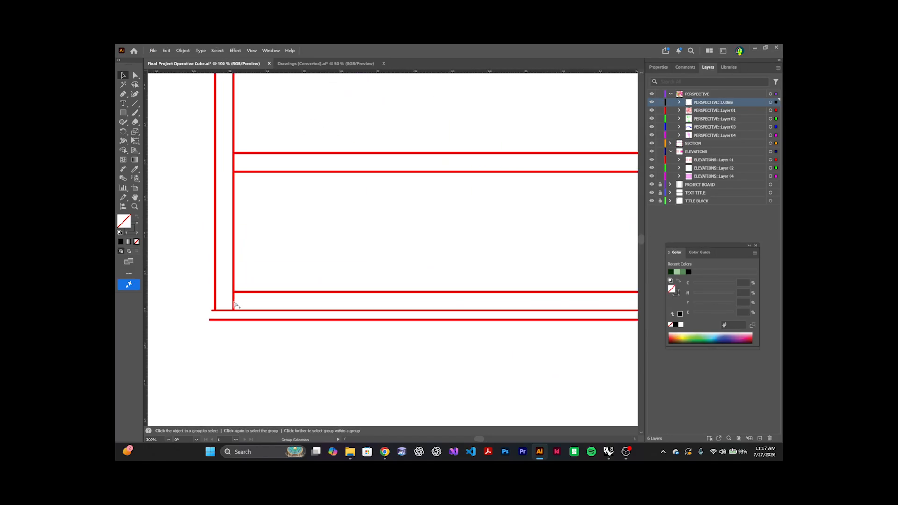
scroll(232, 307, down, 7)
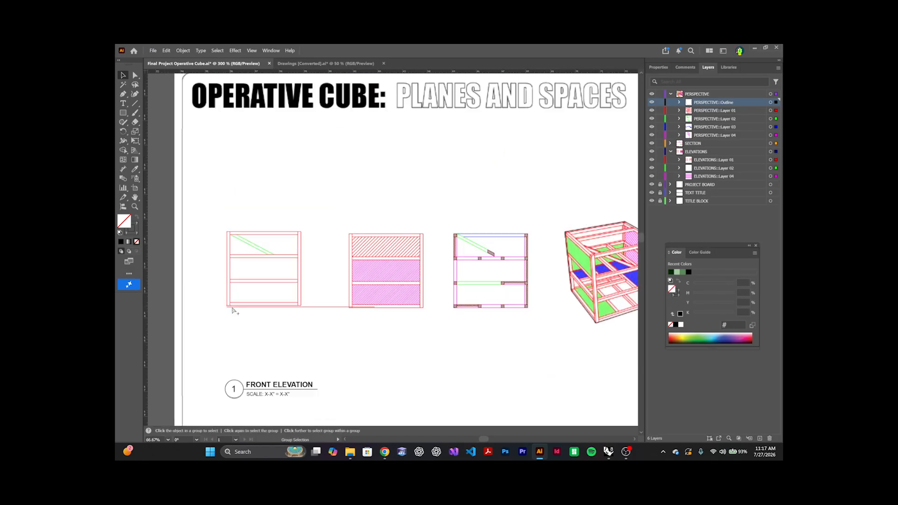
click(423, 278)
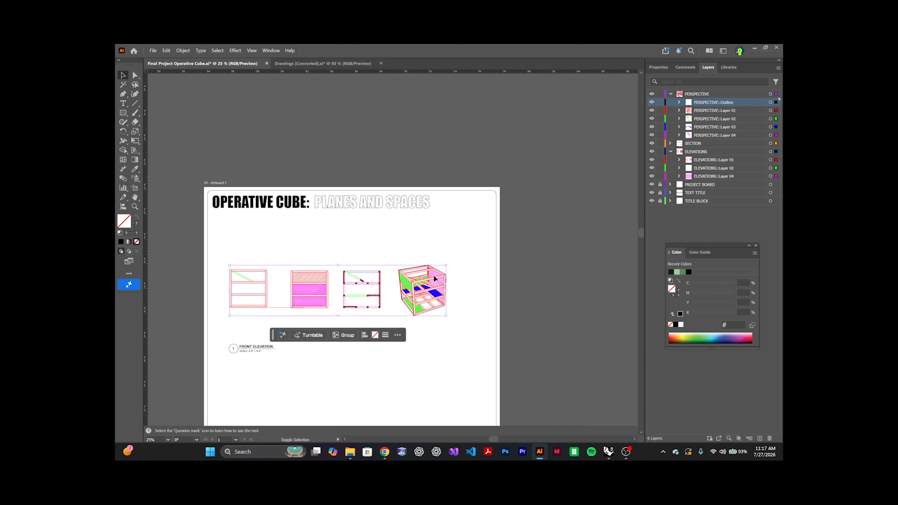
Step: Scale all four drawings up proportionally until the first elevation is as wide as the 6 in reference line
drag(447, 265, 625, 224)
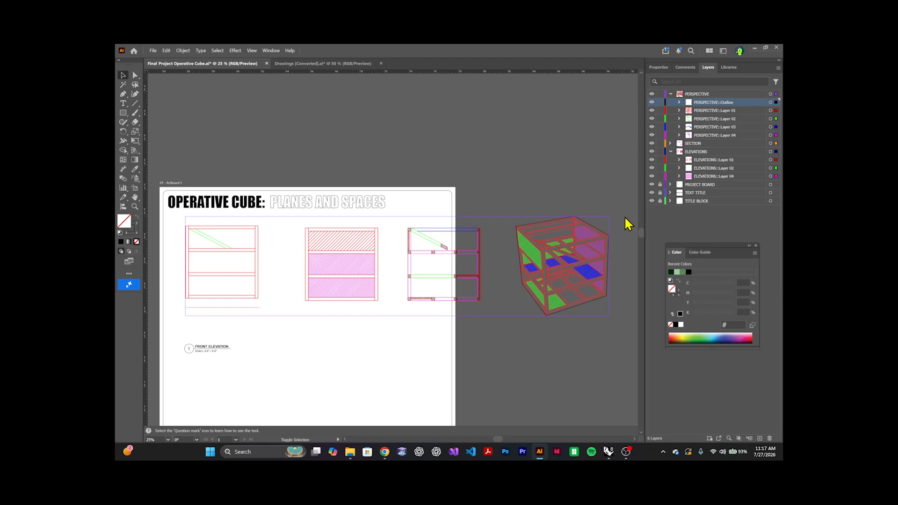
drag(625, 218, 625, 218)
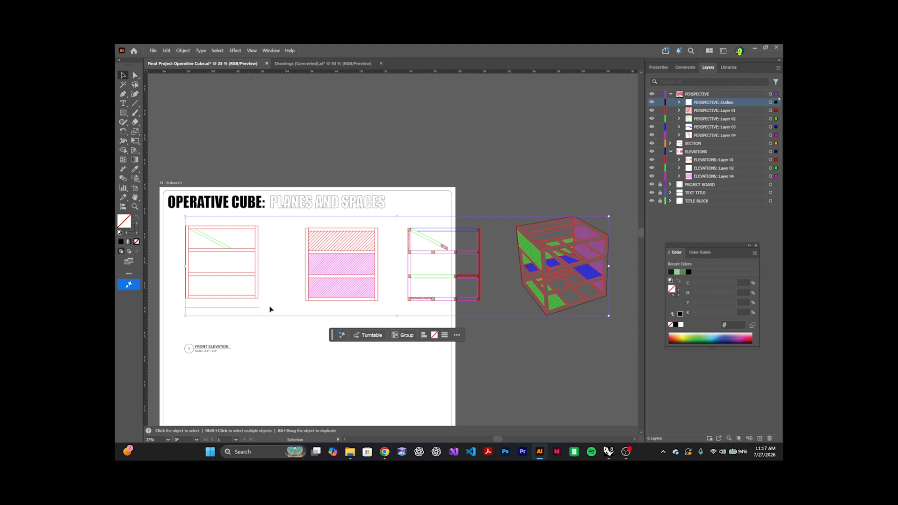
scroll(268, 308, down, 3)
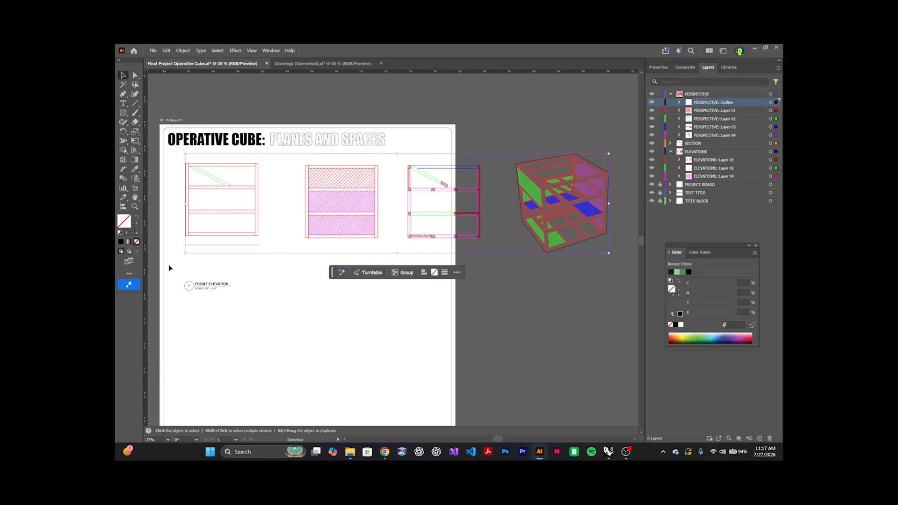
Step: Unlock the PROJECT BOARD, TEXT TITLE and TITLE BLOCK layers and delete the 6 in reference line
click(234, 248)
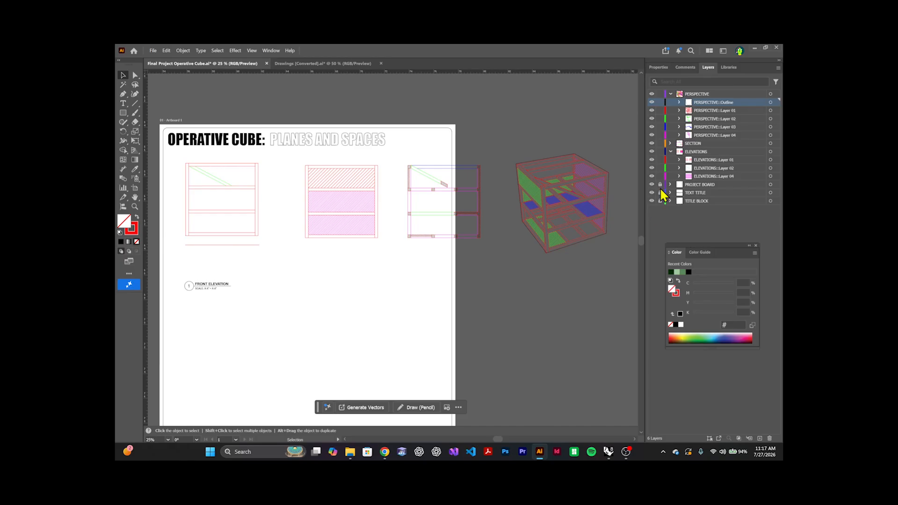
drag(659, 184, 659, 201)
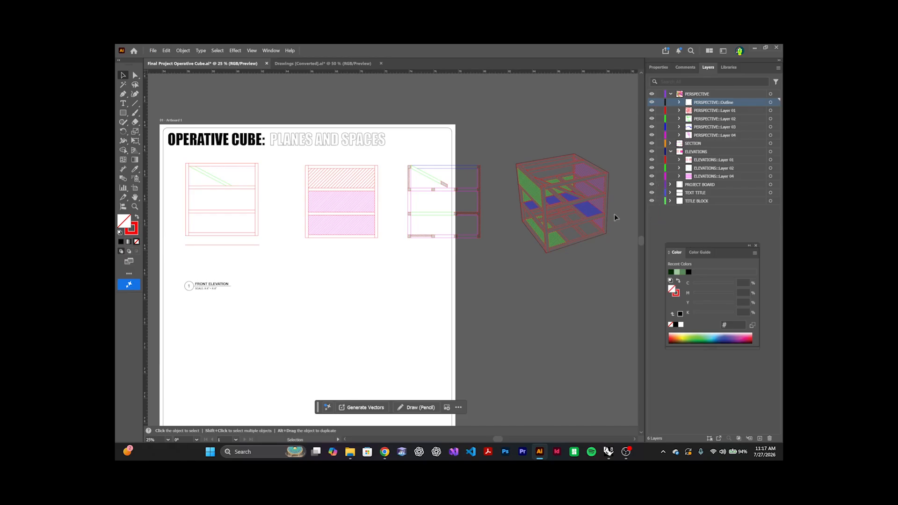
click(233, 244)
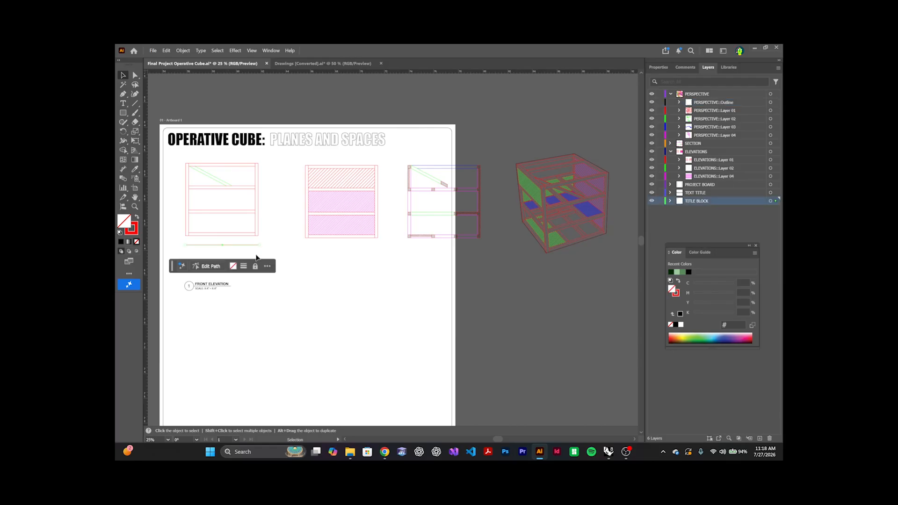
key(Delete)
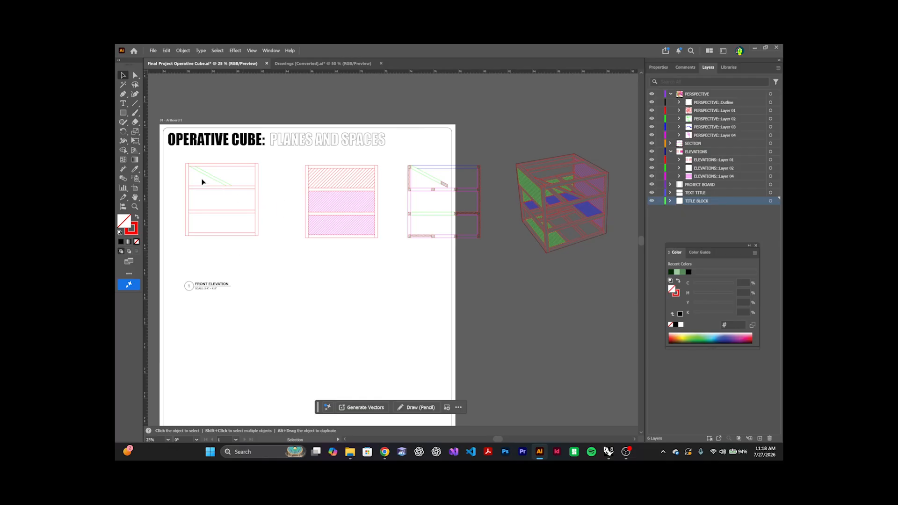
Step: Draw a 7.5 in horizontal reference line below the first elevation, starting at the drawing's left edge
click(135, 104)
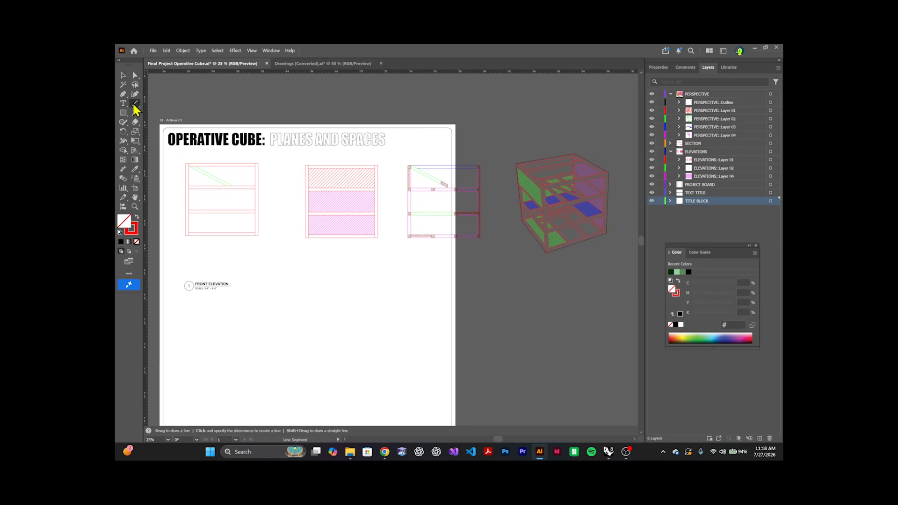
click(185, 246)
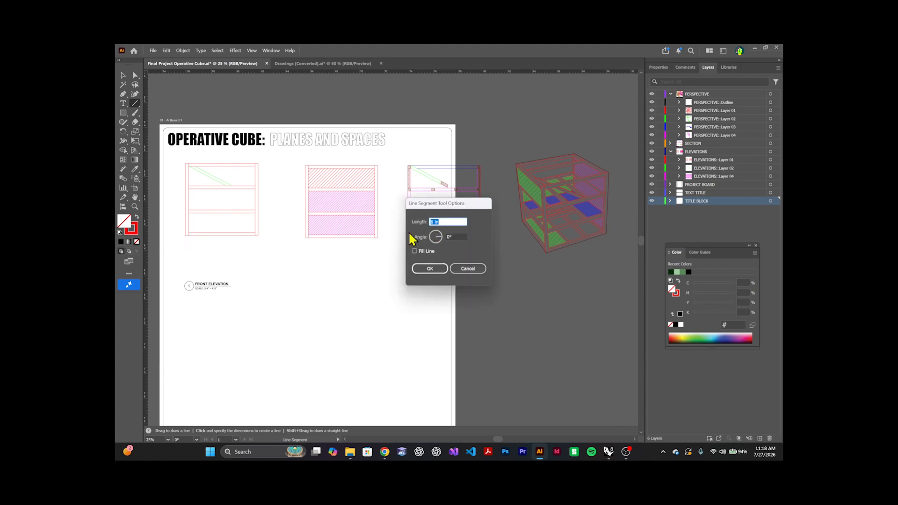
text(7.5)
click(429, 268)
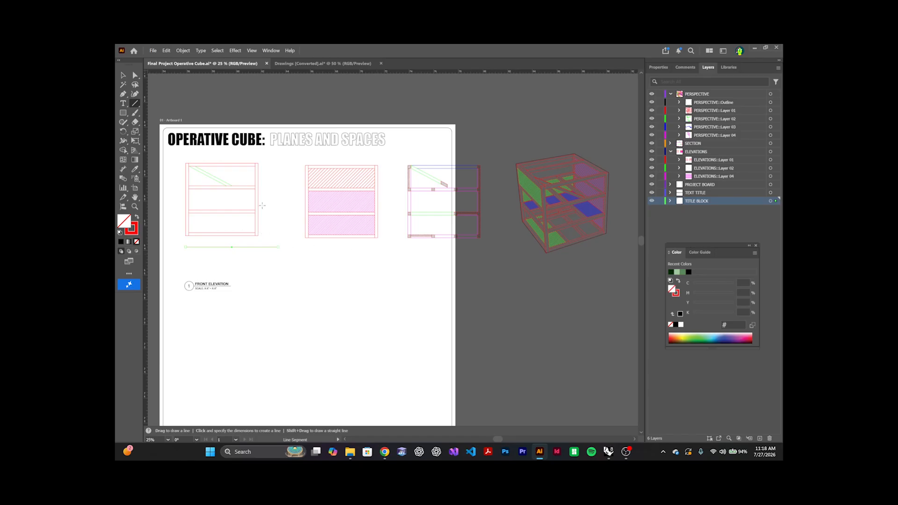
click(123, 75)
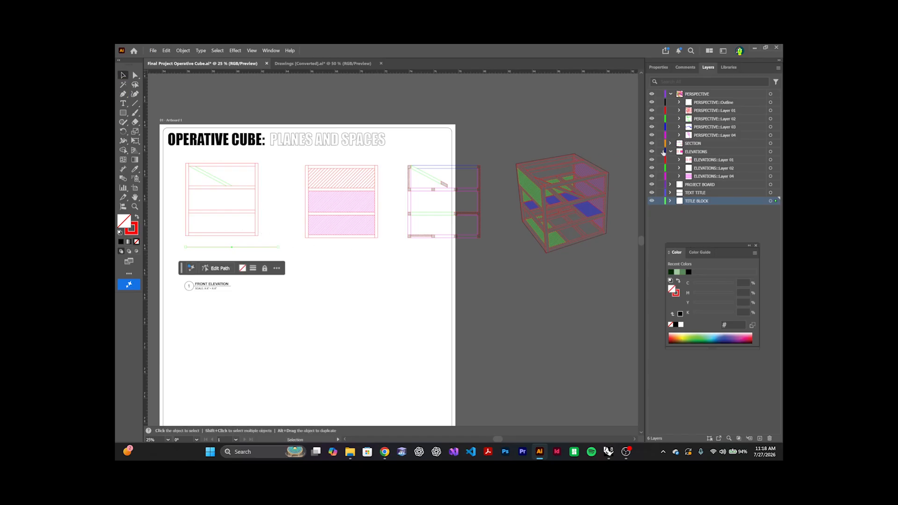
drag(659, 184, 660, 200)
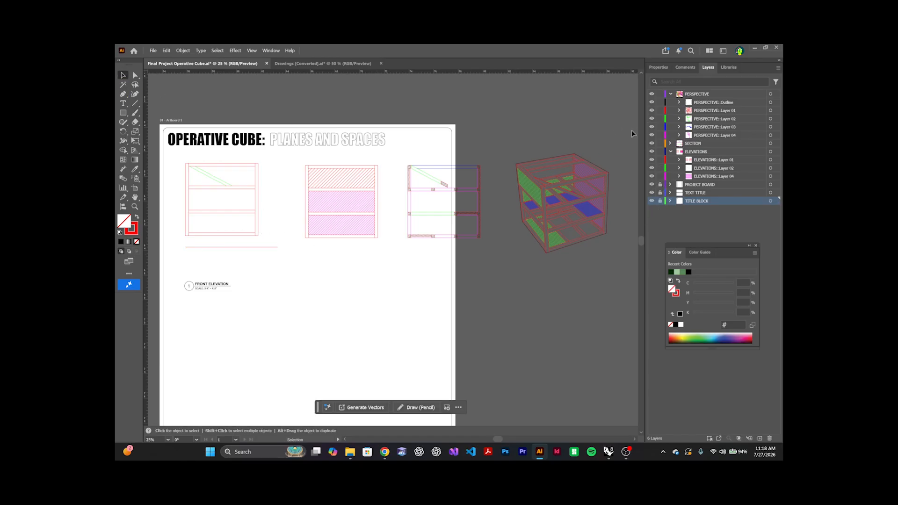
mouse_move(173, 245)
mouse_down()
mouse_move(183, 260)
mouse_move(182, 249)
mouse_up()
drag(186, 243, 181, 227)
click(212, 249)
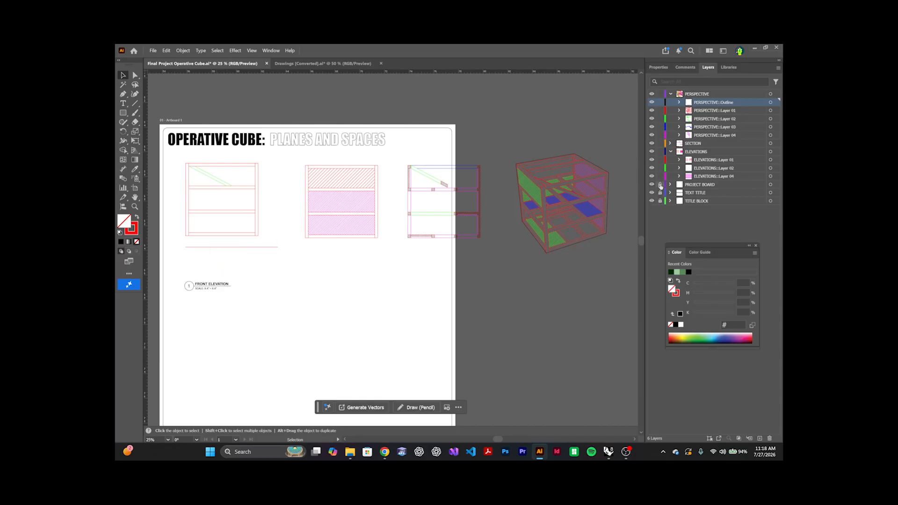
Step: Unlock the three template layers and move the 7.5 in line down to just above the FRONT ELEVATION label
drag(660, 184, 659, 201)
click(248, 248)
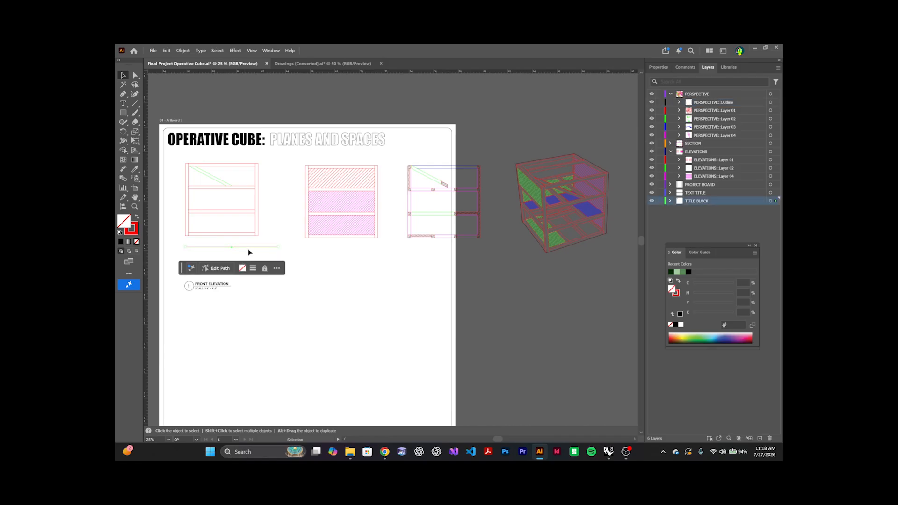
drag(249, 250, 250, 251)
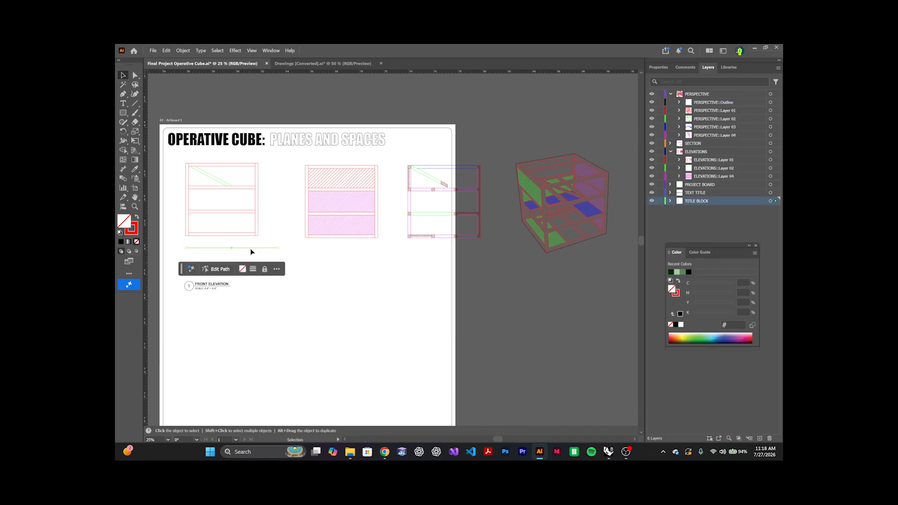
drag(251, 248, 253, 273)
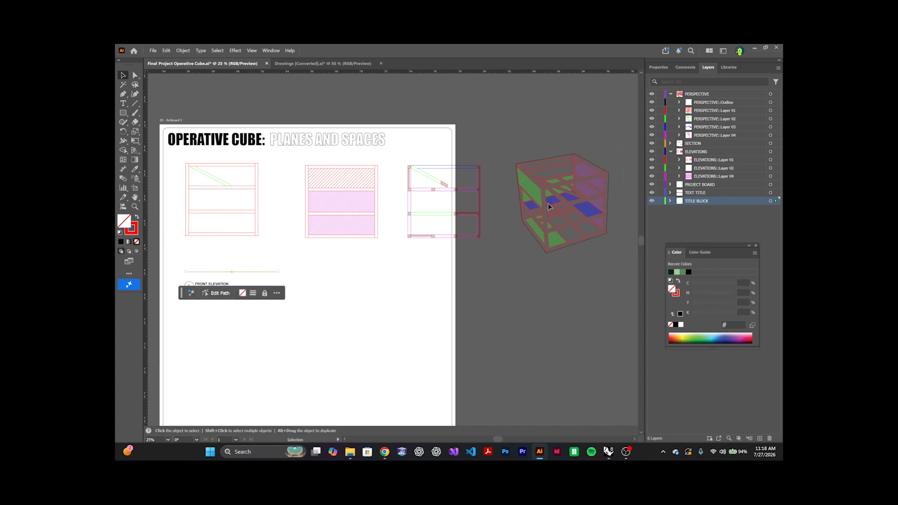
Step: Lock the PROJECT BOARD, TEXT TITLE and TITLE BLOCK layers and move all four drawings down to the 7.5 in reference line
click(521, 209)
drag(660, 184, 660, 200)
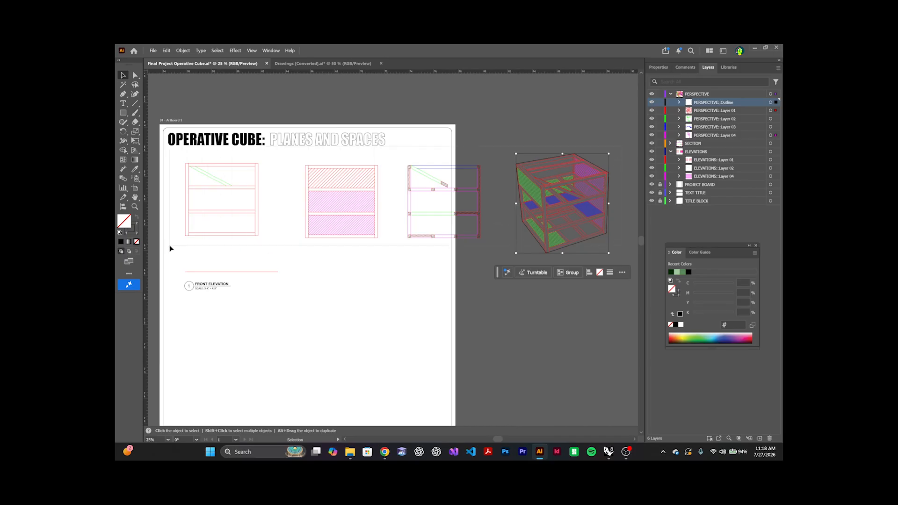
key(ctrl+a)
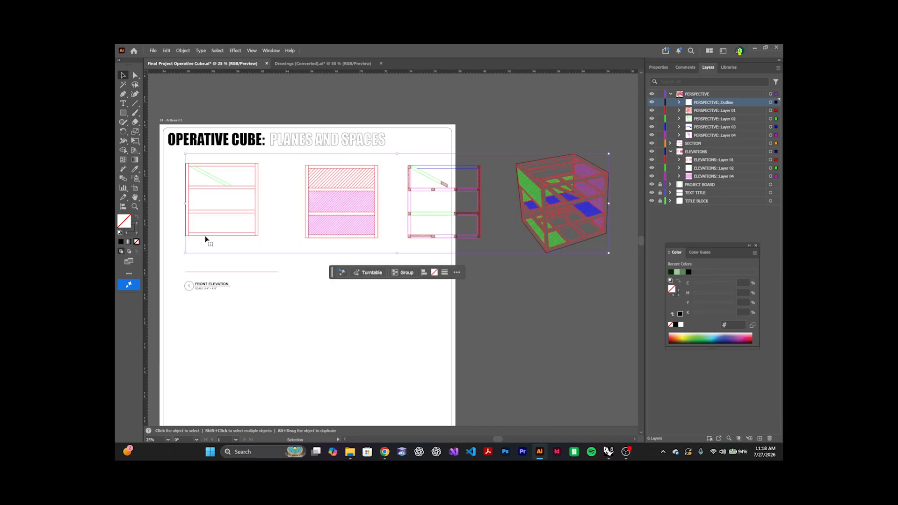
drag(205, 238, 206, 275)
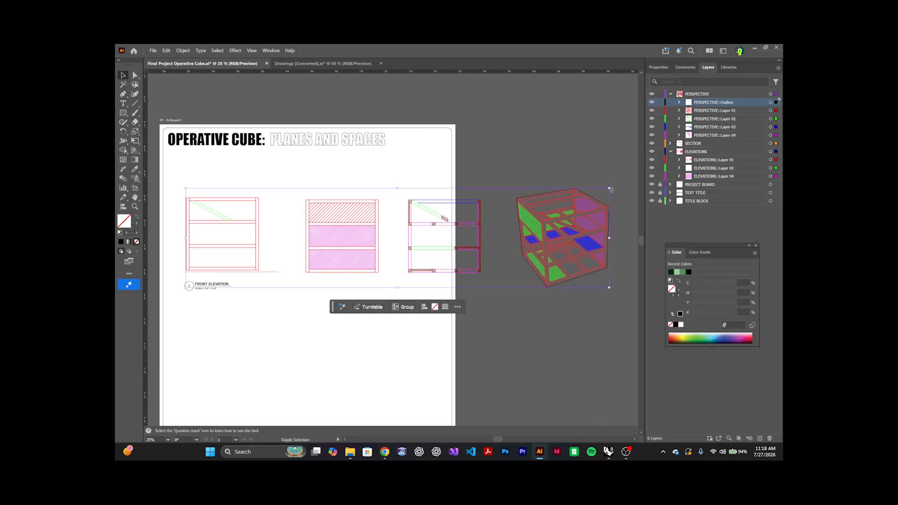
Step: Scale all four drawings up proportionally until the first elevation is as wide as the 7.5 in reference line
drag(609, 187, 608, 162)
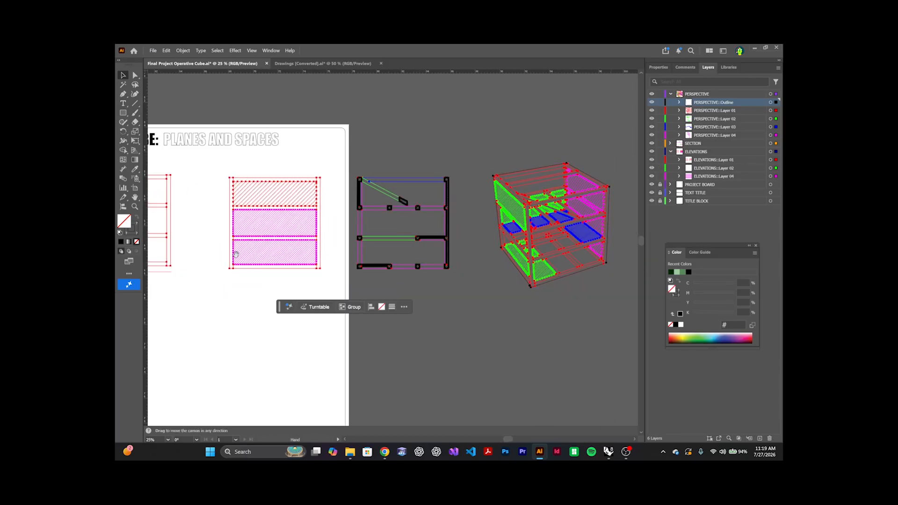
scroll(342, 257, left, 5)
scroll(265, 282, up, 3)
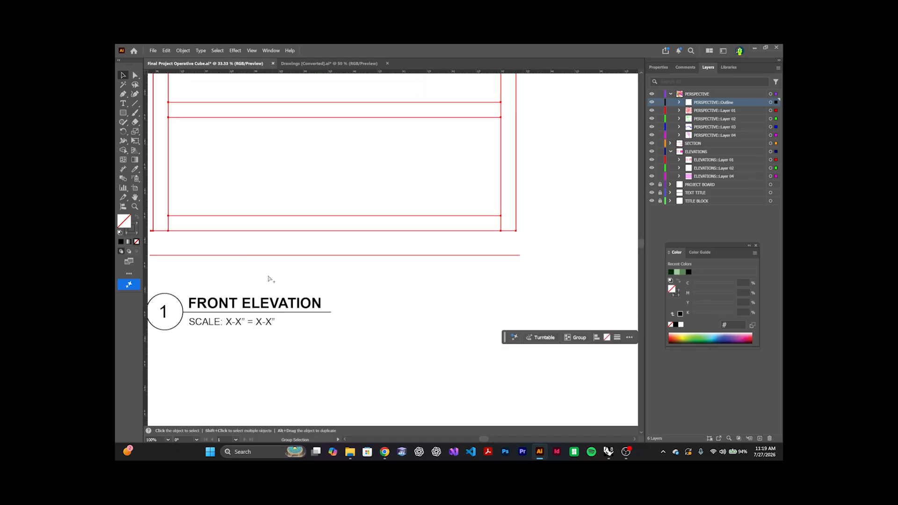
scroll(290, 266, down, 3)
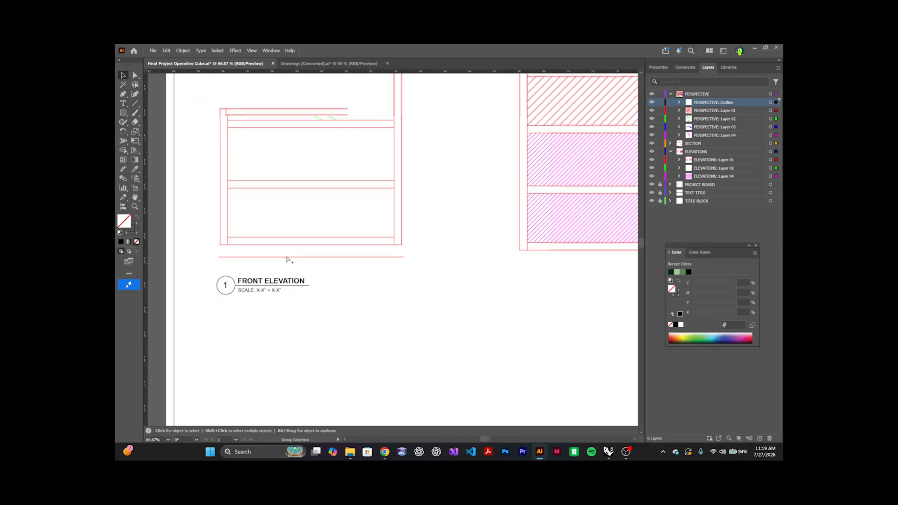
click(353, 295)
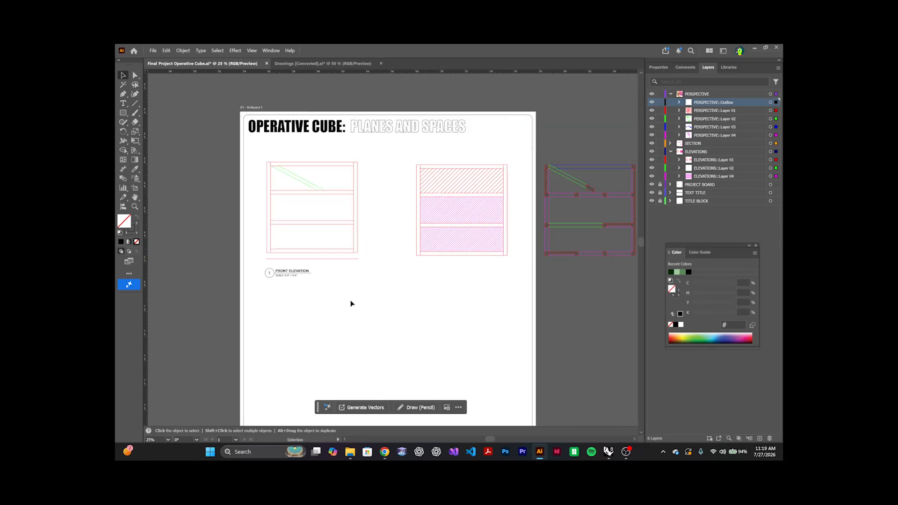
Step: Collapse the PERSPECTIVE and ELEVATIONS layers
click(670, 94)
click(669, 110)
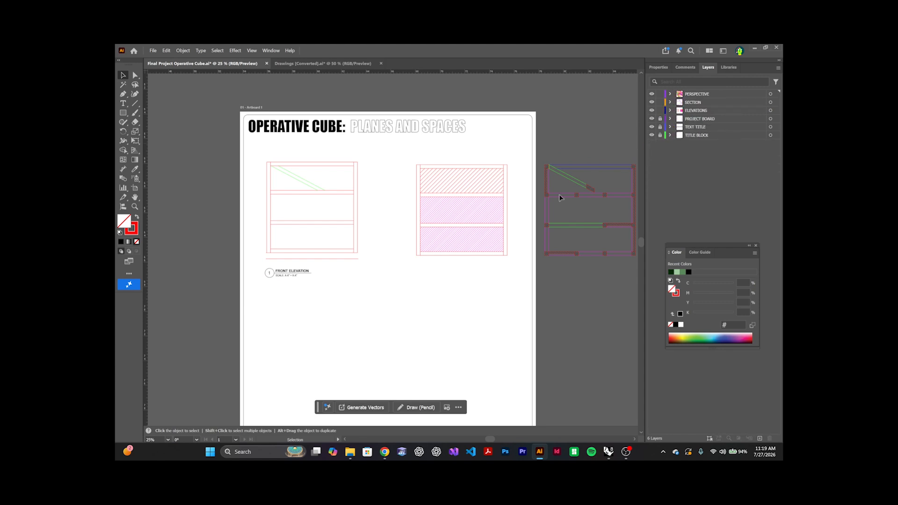
scroll(277, 275, up, 5)
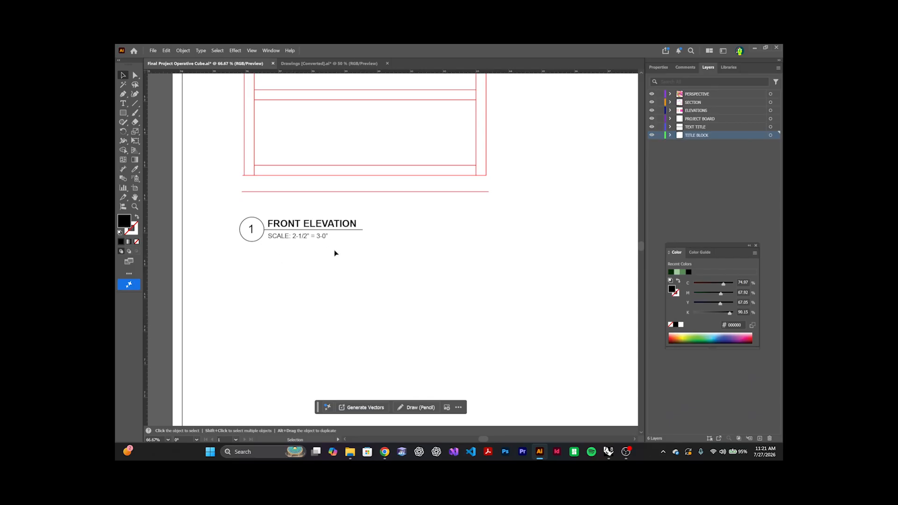
Step: Correct the scale text under FRONT ELEVATION to read SCALE: 2-1/2” = 1-0”
scroll(334, 253, up, 3)
key(t)
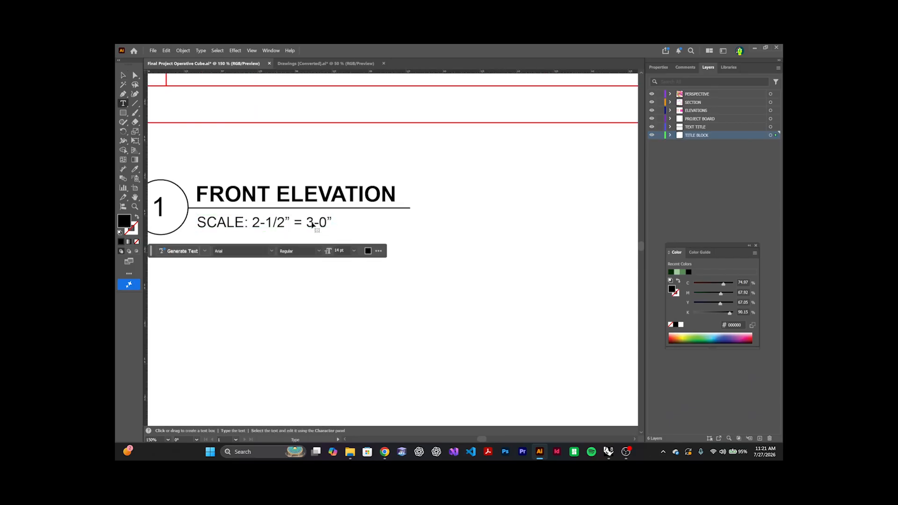
drag(313, 224, 306, 223)
key(BackSpace)
text(1)
click(123, 75)
click(208, 135)
scroll(322, 225, down, 2)
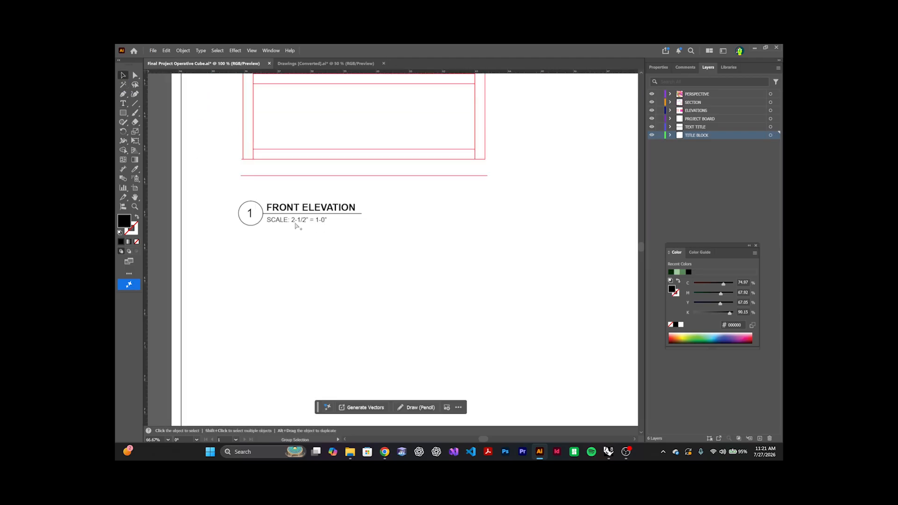
Step: Delete the 7.5 in reference line between the first elevation and its label
key(space)
drag(298, 217, 293, 242)
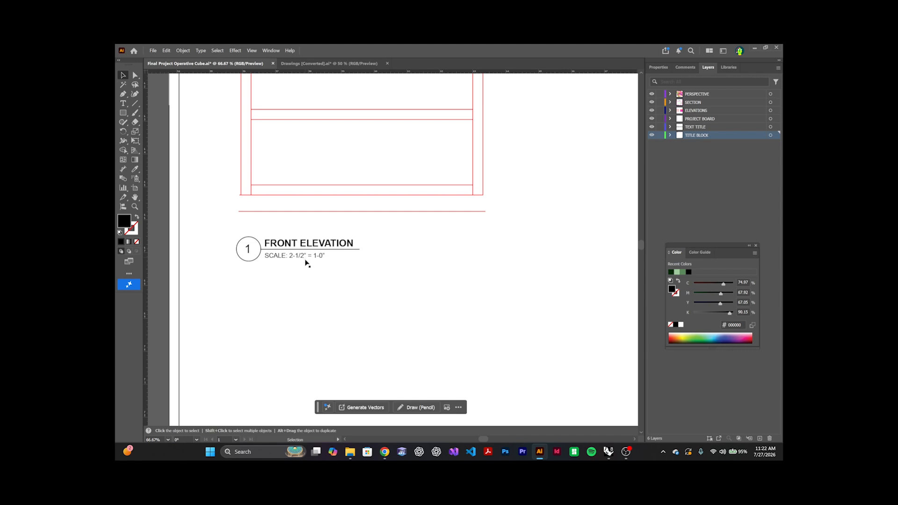
scroll(307, 264, down, 2)
scroll(304, 274, up, 1)
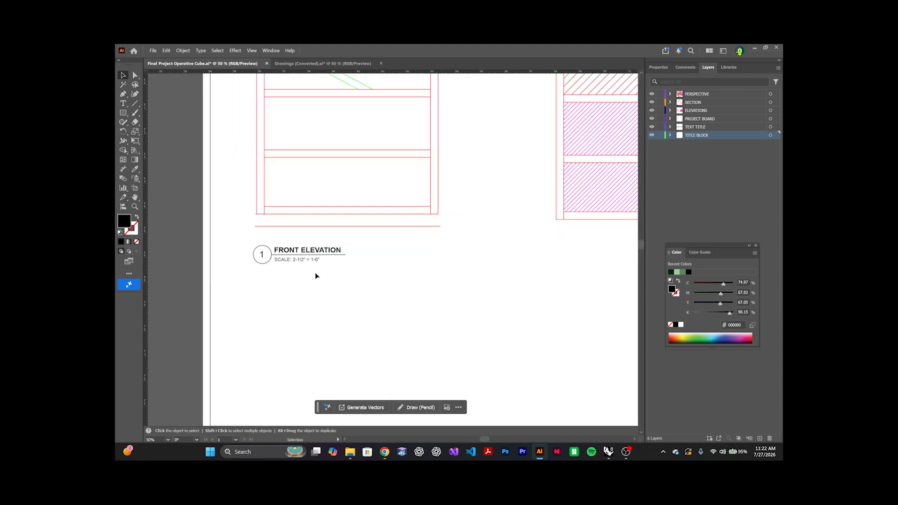
click(254, 242)
click(282, 227)
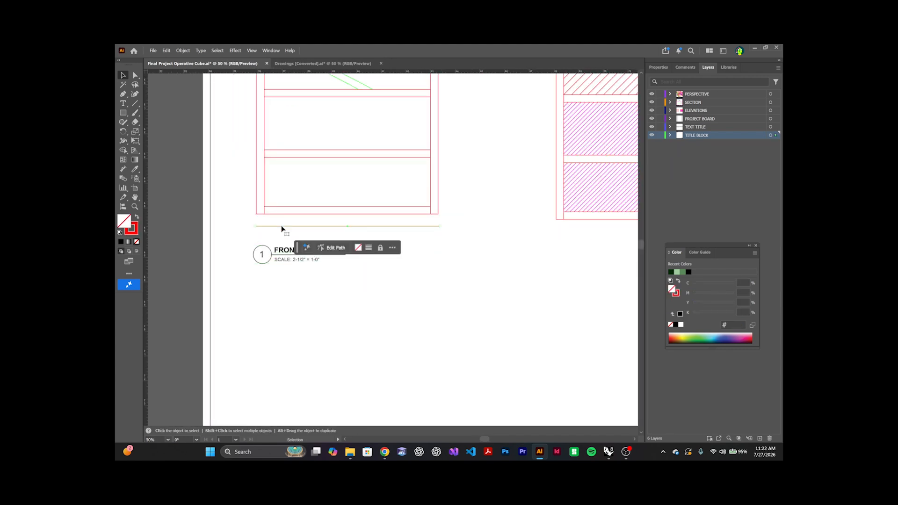
click(281, 228)
scroll(322, 231, down, 4)
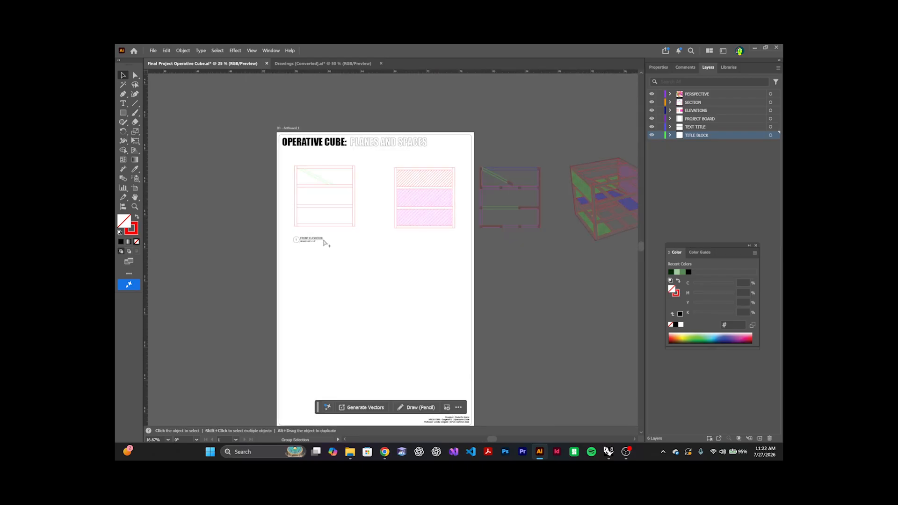
scroll(373, 228, up, 2)
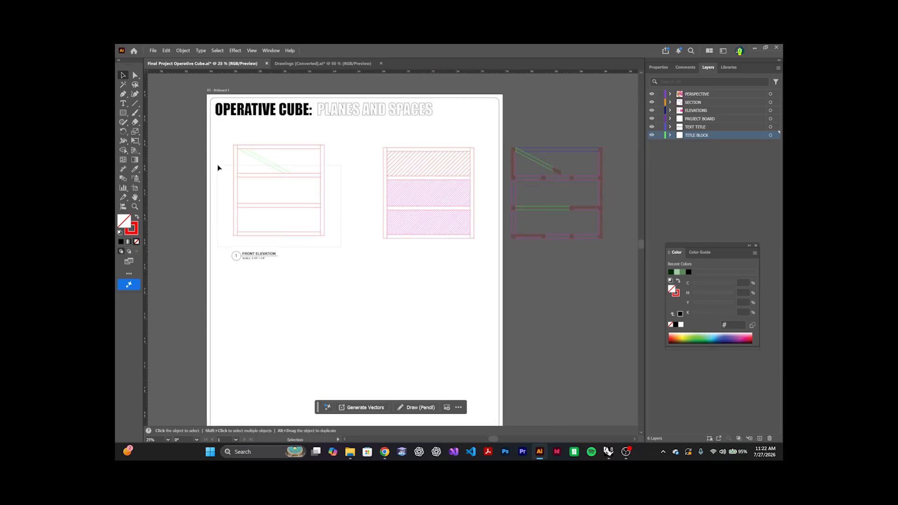
Step: Move the first elevation slightly up and right, and bring the hatched elevation closer to it at the same height
click(227, 140)
drag(276, 178, 282, 172)
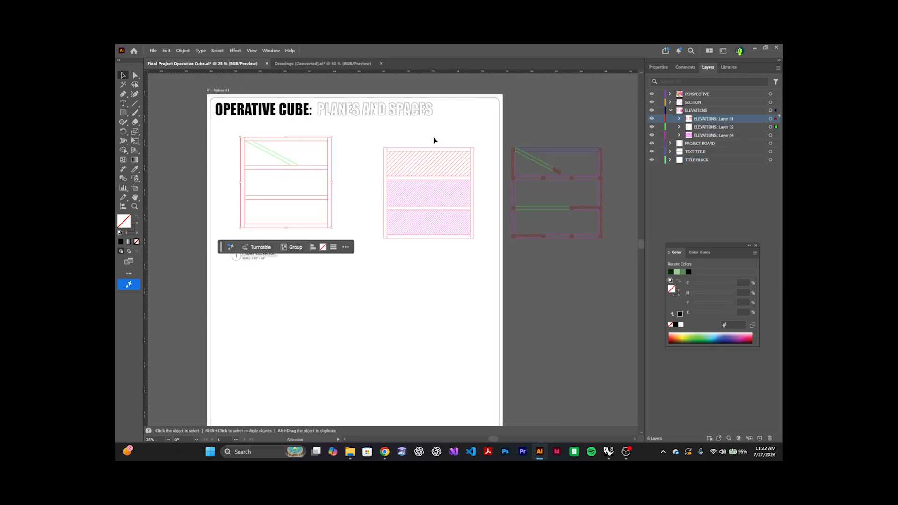
click(392, 239)
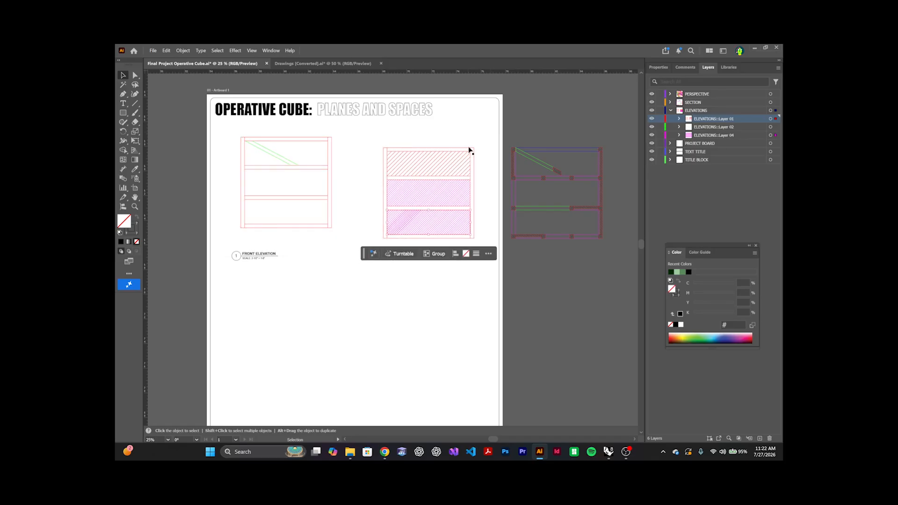
mouse_move(478, 140)
mouse_down()
mouse_move(386, 239)
mouse_move(393, 234)
mouse_move(385, 230)
mouse_up()
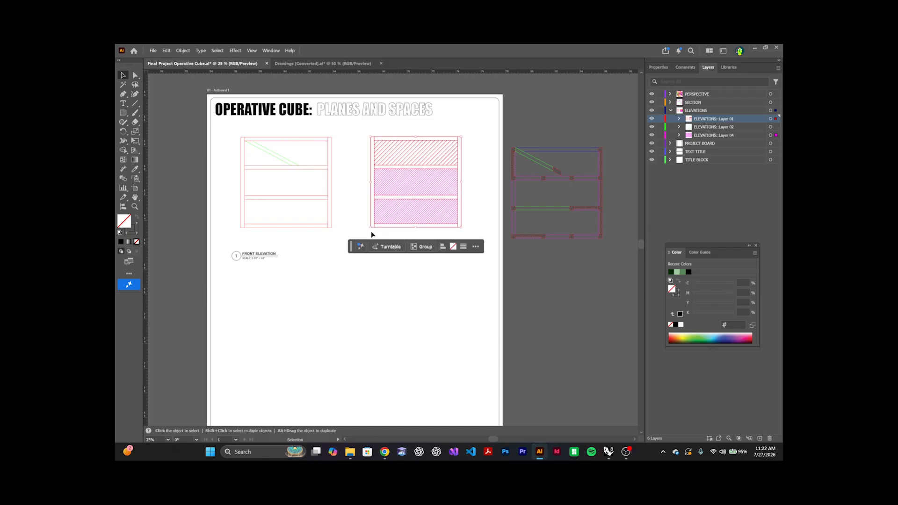
Step: Move the FRONT ELEVATION label up under the first elevation and place a copy of it under the hatched elevation
click(239, 256)
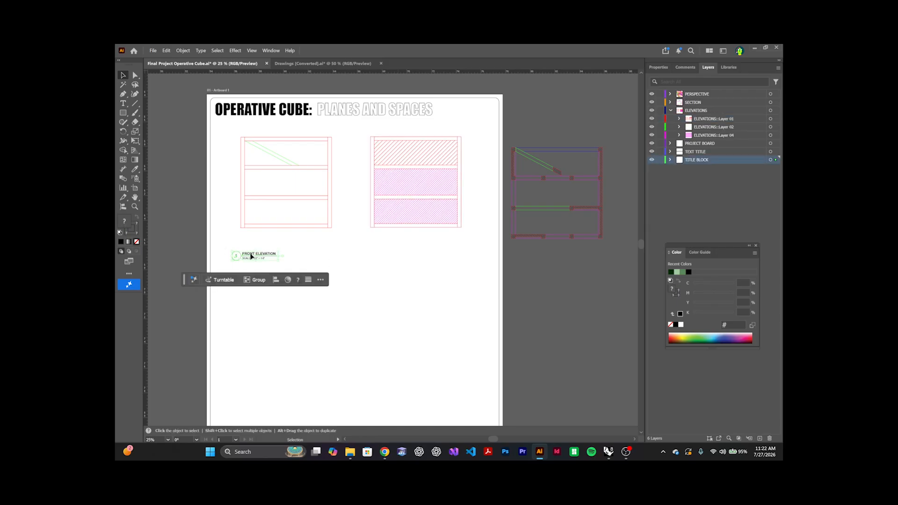
drag(250, 257, 257, 242)
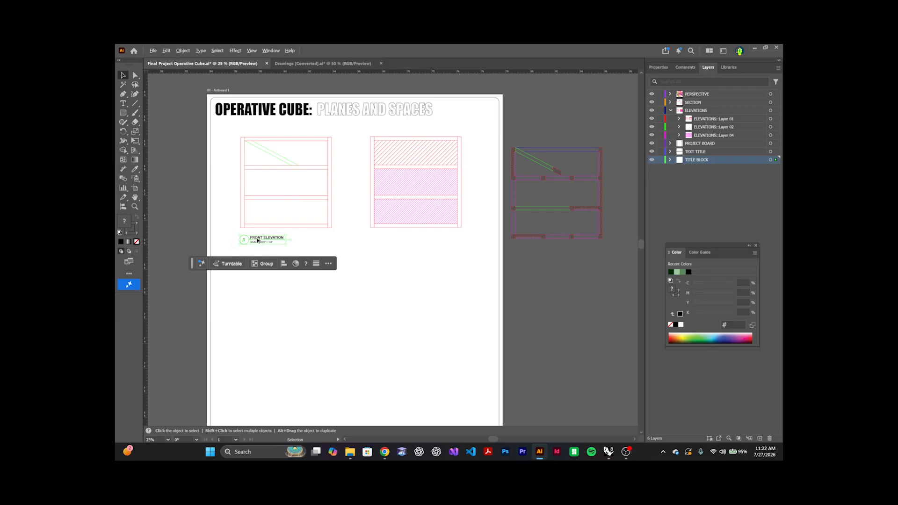
drag(257, 243, 365, 243)
drag(365, 243, 387, 243)
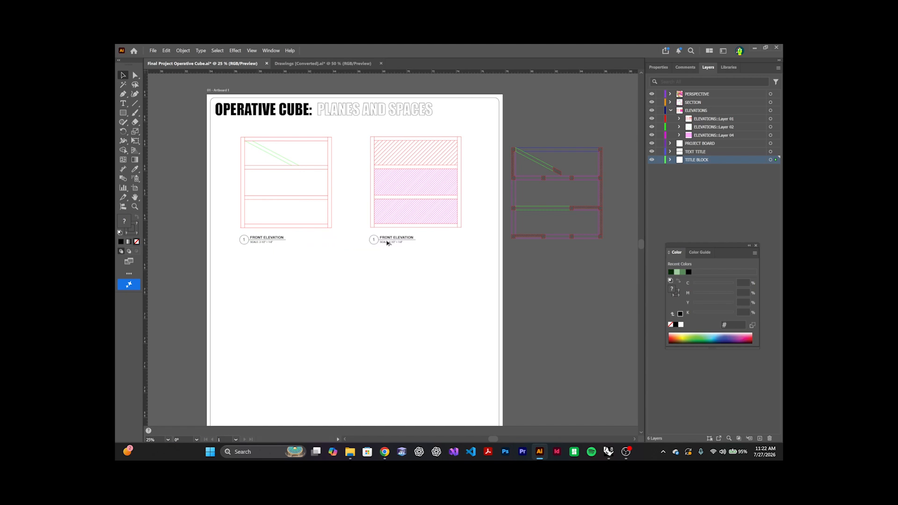
Step: Change the number in the copied label's circle under the hatched elevation to 2
click(350, 246)
scroll(372, 243, up, 4)
key(t)
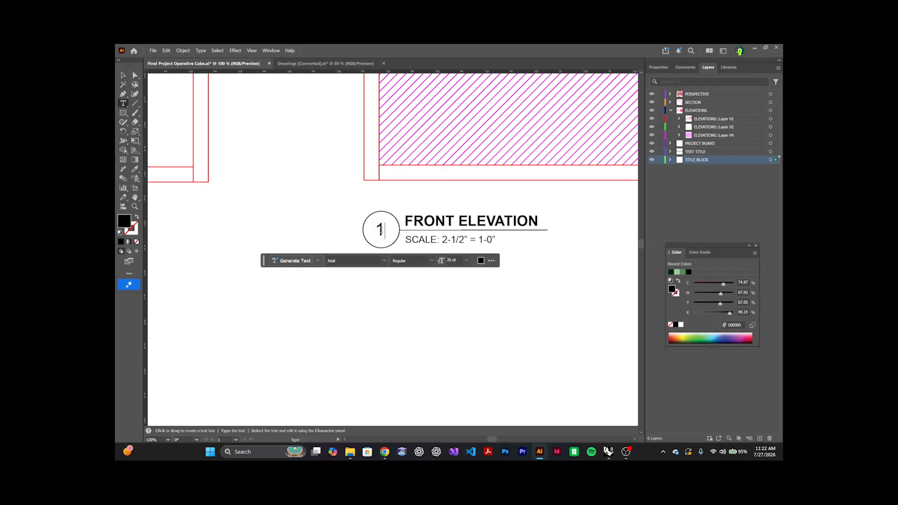
drag(384, 234, 373, 233)
text(2)
click(123, 75)
scroll(317, 195, down, 5)
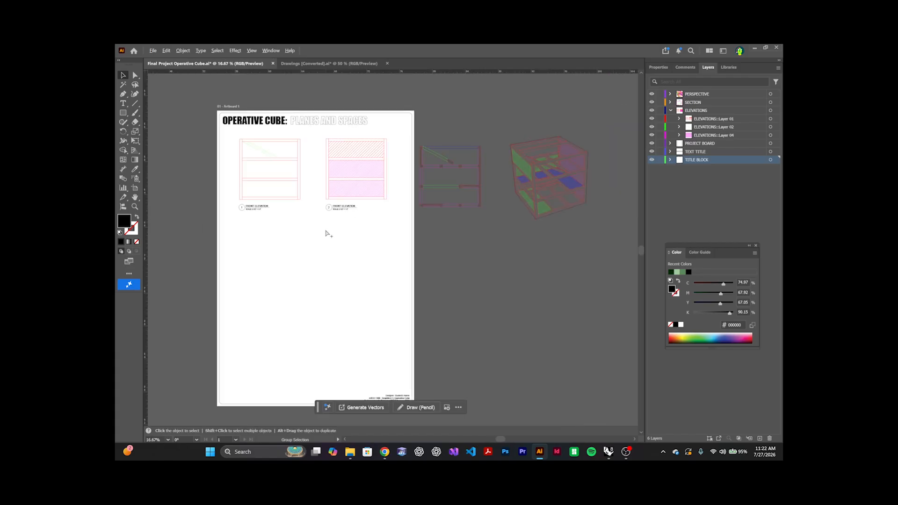
Step: Move the section drawing onto the artboard below the first elevation and place a copy of it below the hatched elevation
click(439, 166)
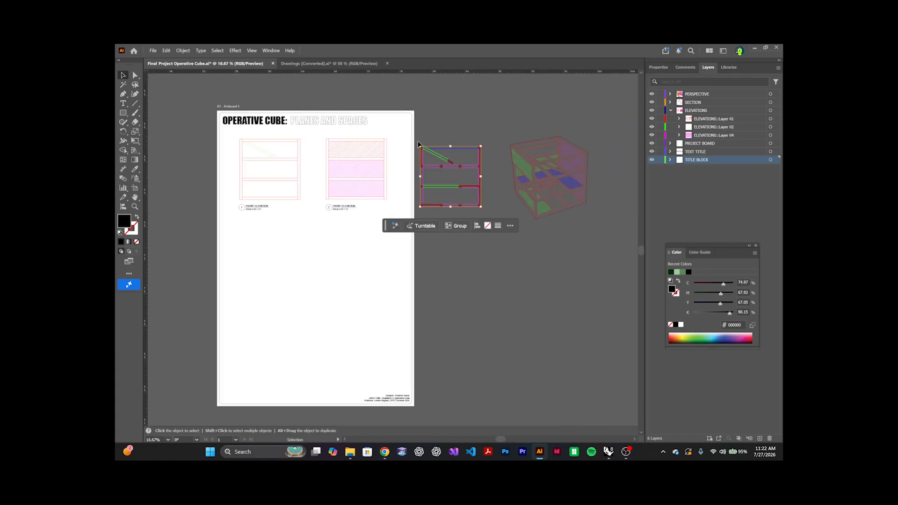
drag(440, 167, 262, 242)
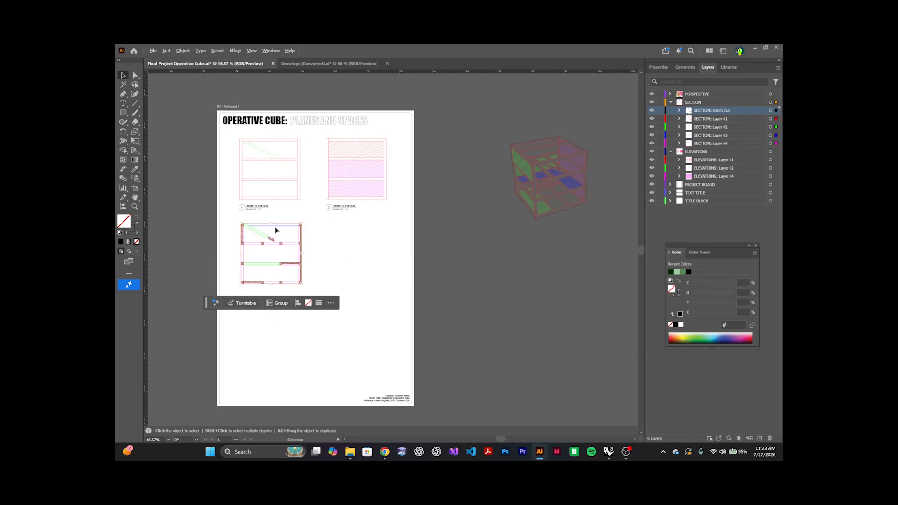
drag(276, 228, 362, 228)
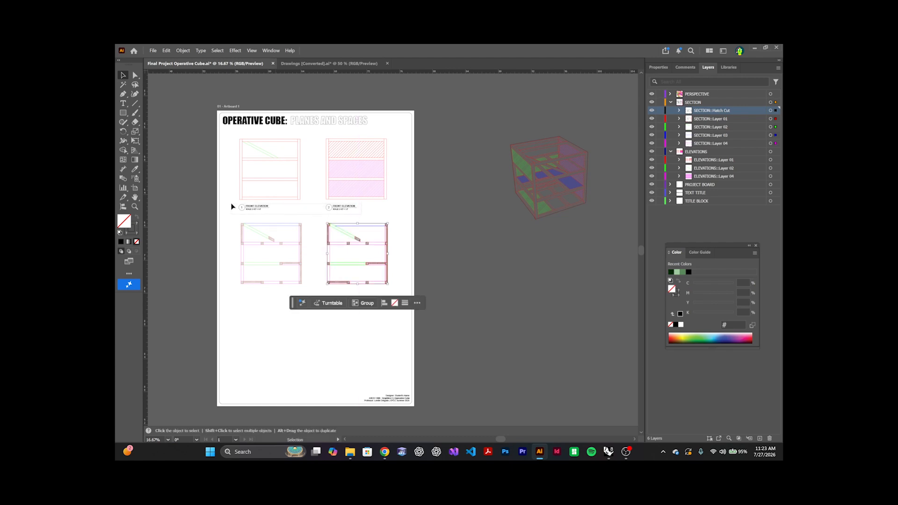
Step: Copy both numbered FRONT ELEVATION labels straight down to sit beneath the two section drawings
drag(231, 203, 275, 292)
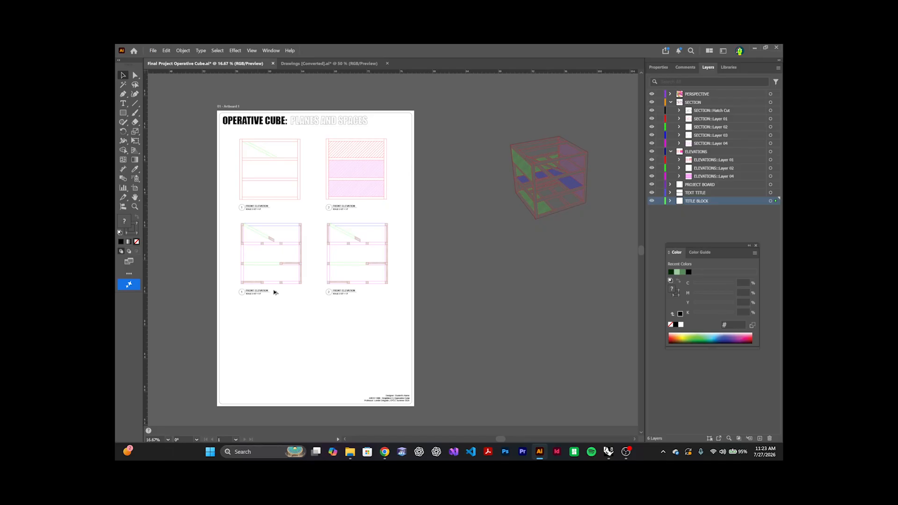
drag(275, 293, 275, 292)
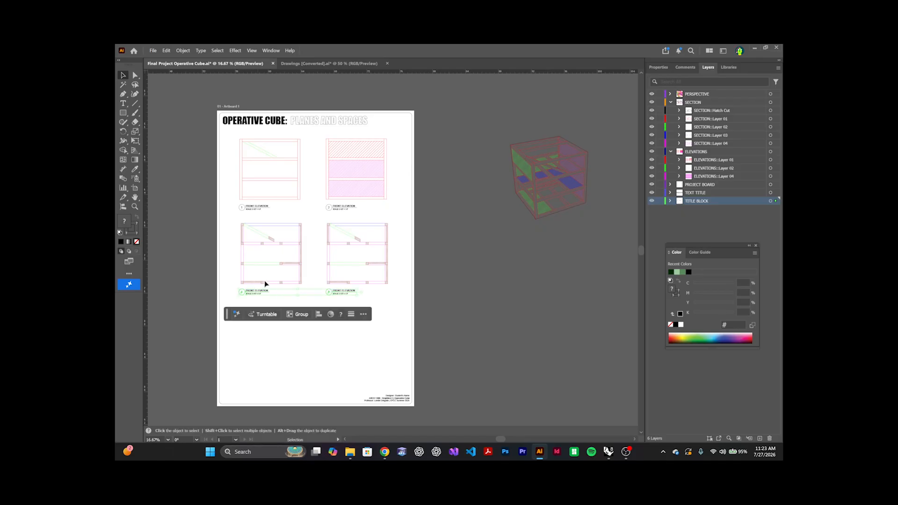
scroll(242, 234, up, 2)
scroll(241, 232, down, 2)
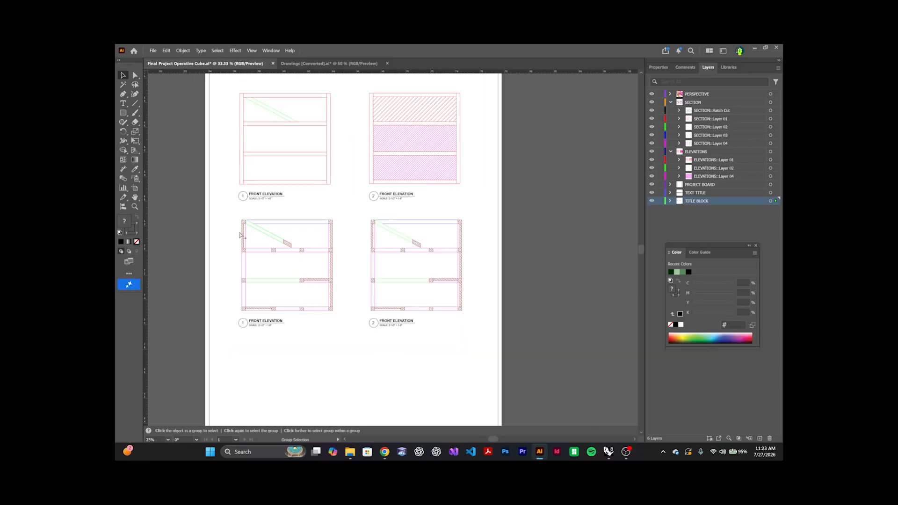
Step: Add two vertical ruler guides, one at the left edge of each column of drawings
click(157, 120)
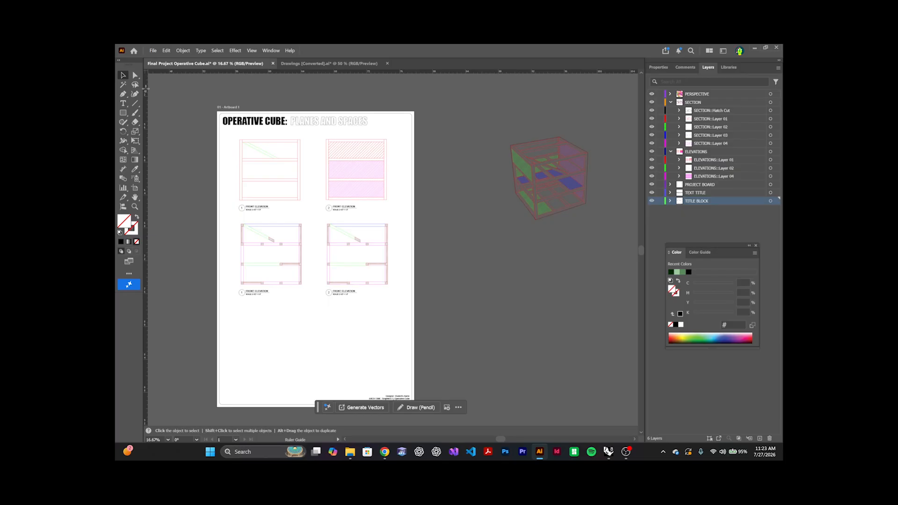
drag(145, 88, 240, 103)
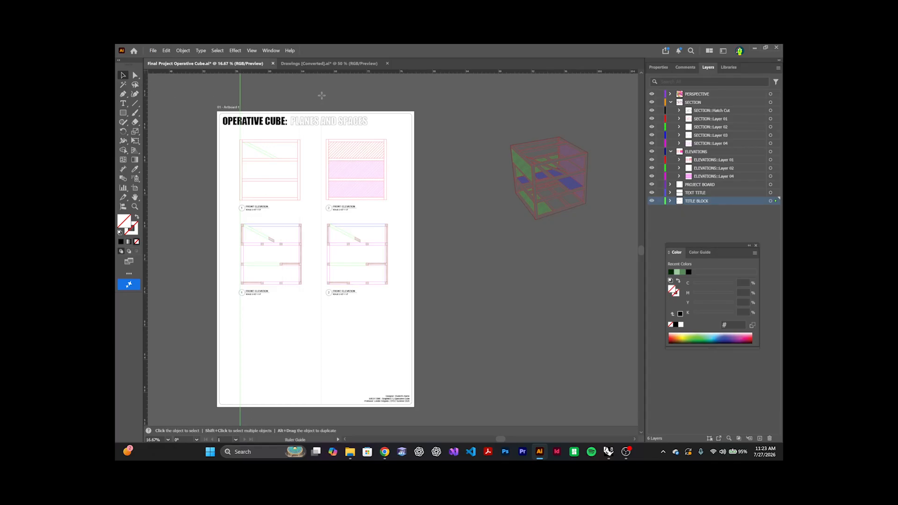
drag(325, 97, 326, 99)
Step: Align the left edge of the section drawing below the hatched elevation with the second column's vertical guide
scroll(384, 246, up, 2)
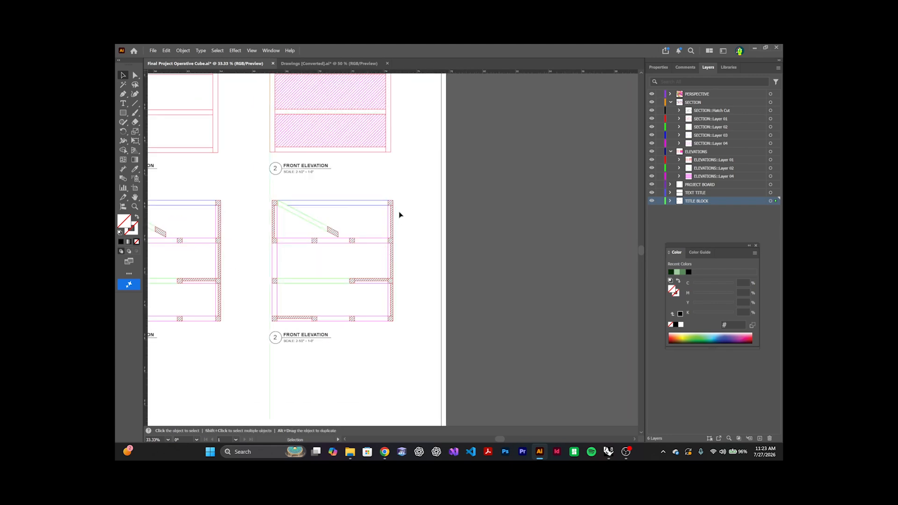
click(274, 322)
scroll(275, 321, up, 4)
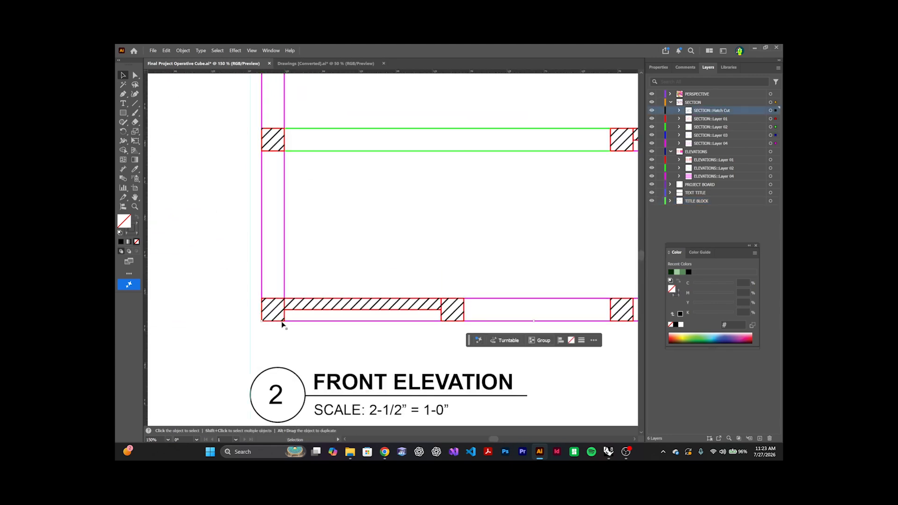
scroll(274, 321, left, 1)
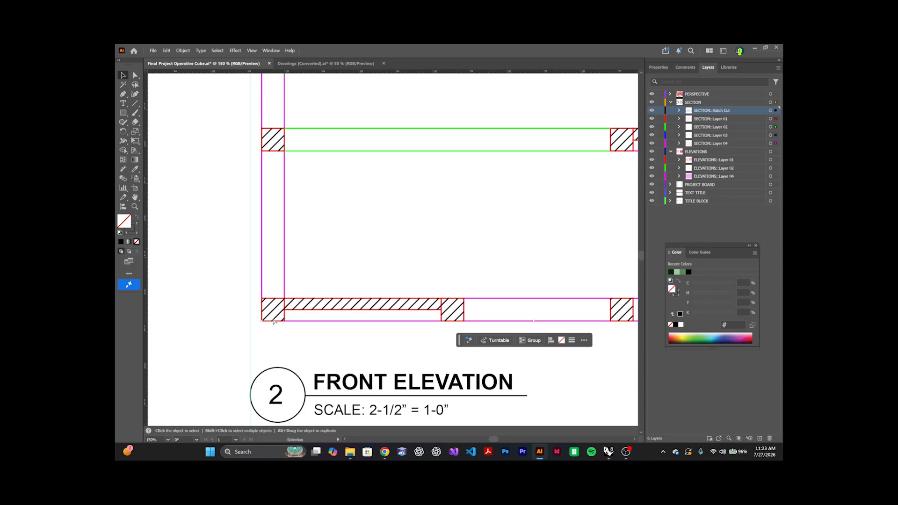
scroll(274, 322, down, 3)
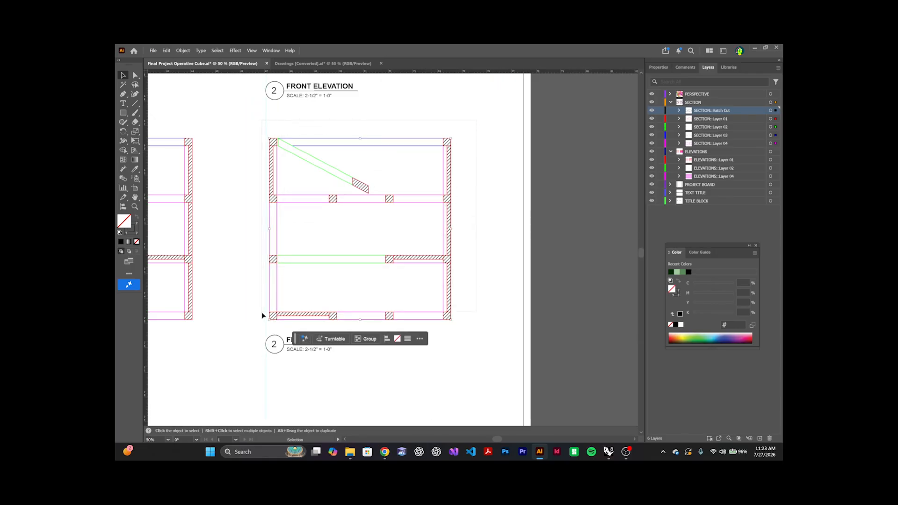
scroll(268, 329, up, 4)
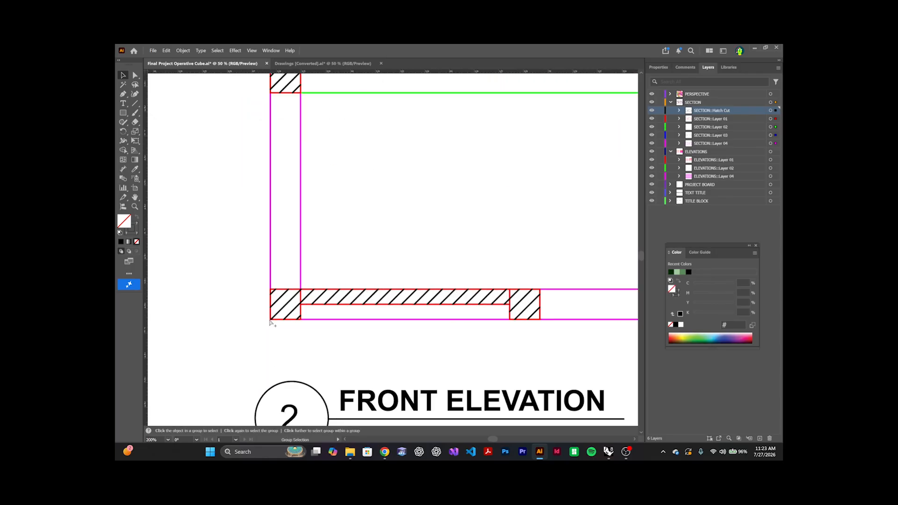
drag(273, 319, 264, 320)
scroll(381, 312, down, 5)
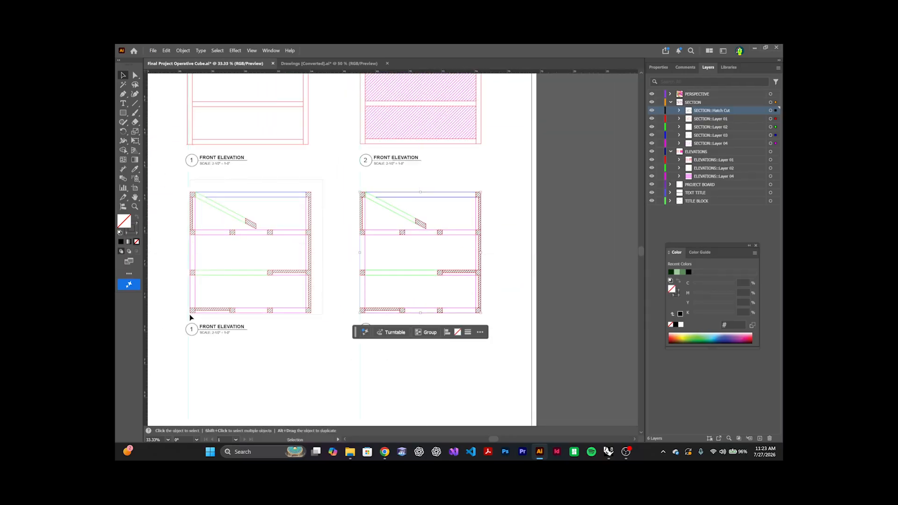
Step: Align the left edge of the section drawing below the first elevation with the first column's vertical guide
scroll(189, 316, up, 4)
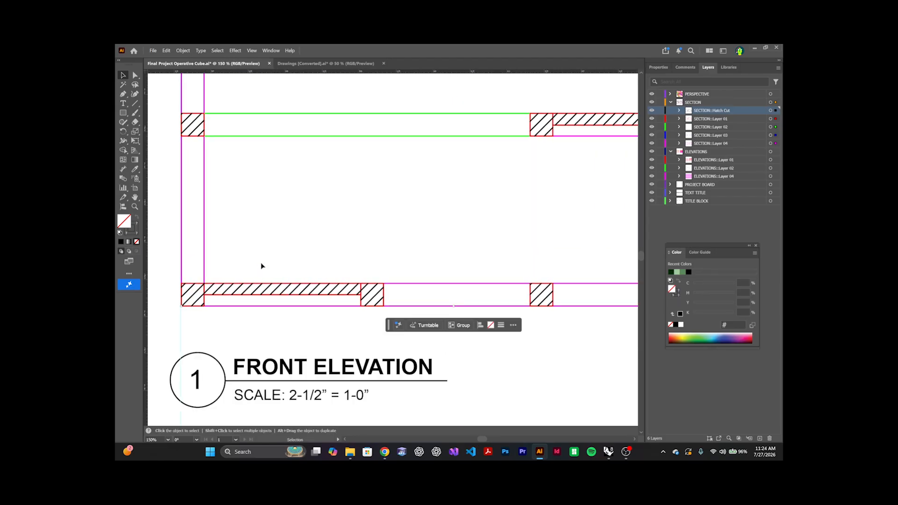
scroll(261, 266, down, 3)
scroll(271, 276, down, 5)
scroll(300, 274, up, 2)
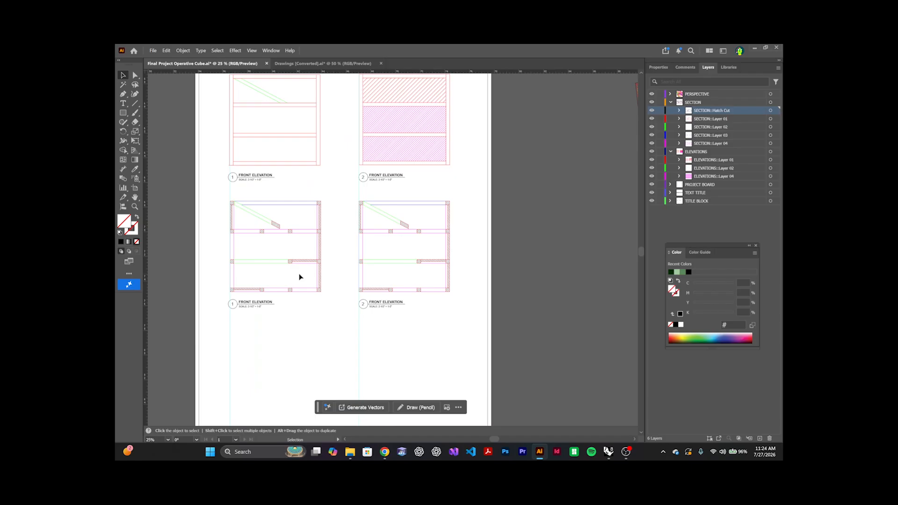
Step: Retitle the labels under the two section drawings as SECTION in the first column and PLAN in the second
scroll(253, 307, up, 1)
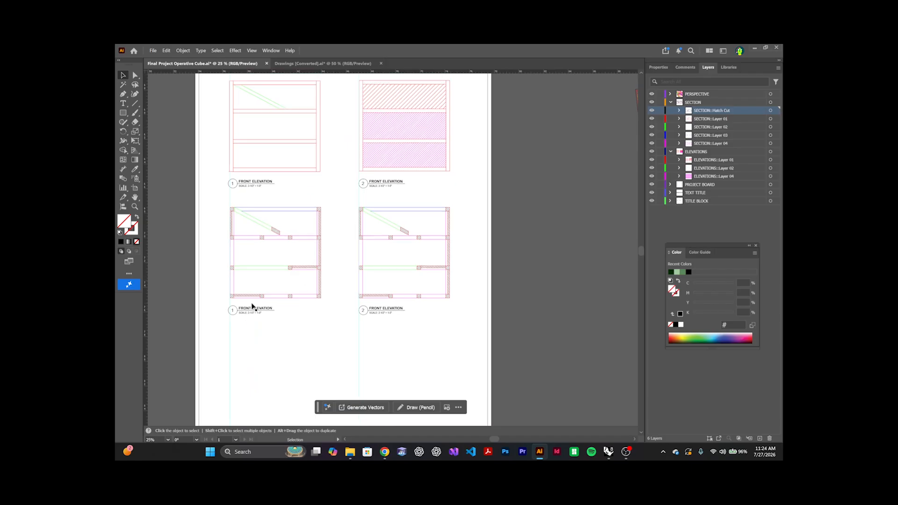
double_click(264, 313)
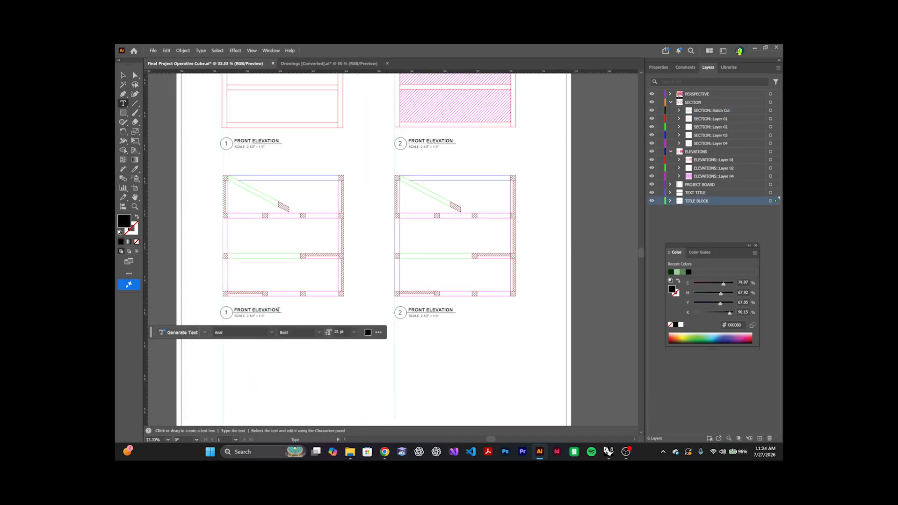
drag(279, 310, 234, 312)
text(SECTION)
drag(453, 309, 416, 312)
text(PLAN)
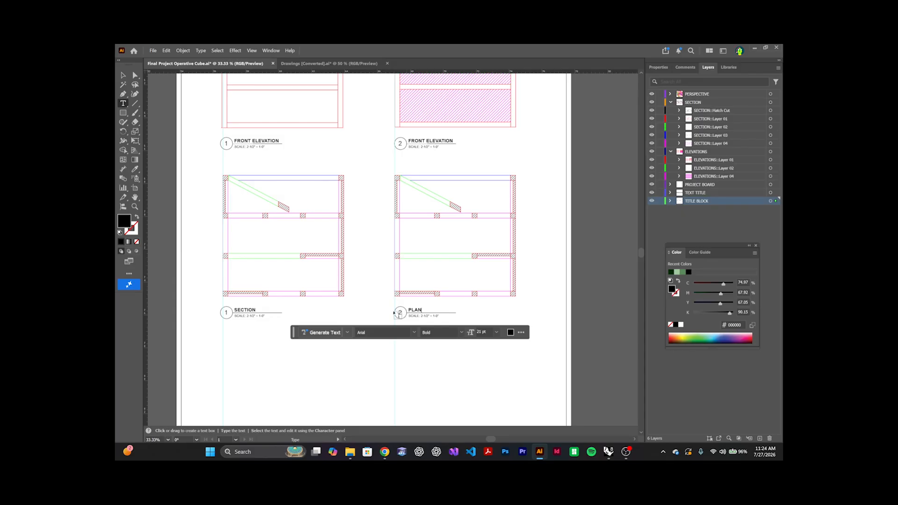
Step: Change the circled numbers in the second-row labels to 4 for PLAN and 3 for SECTION
double_click(399, 313)
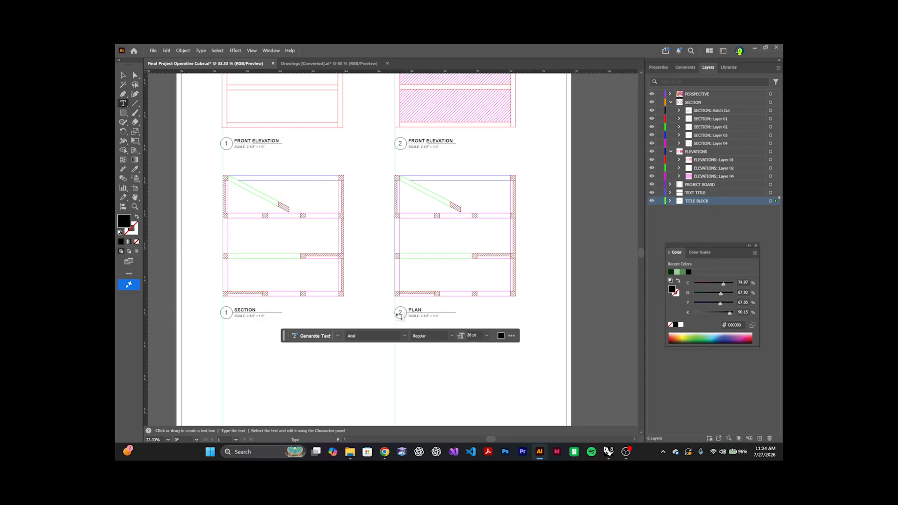
text(4)
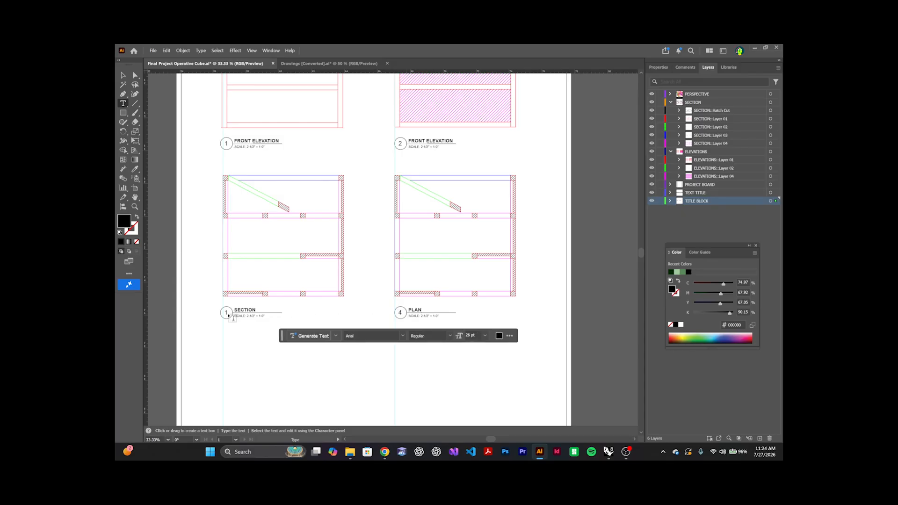
click(227, 313)
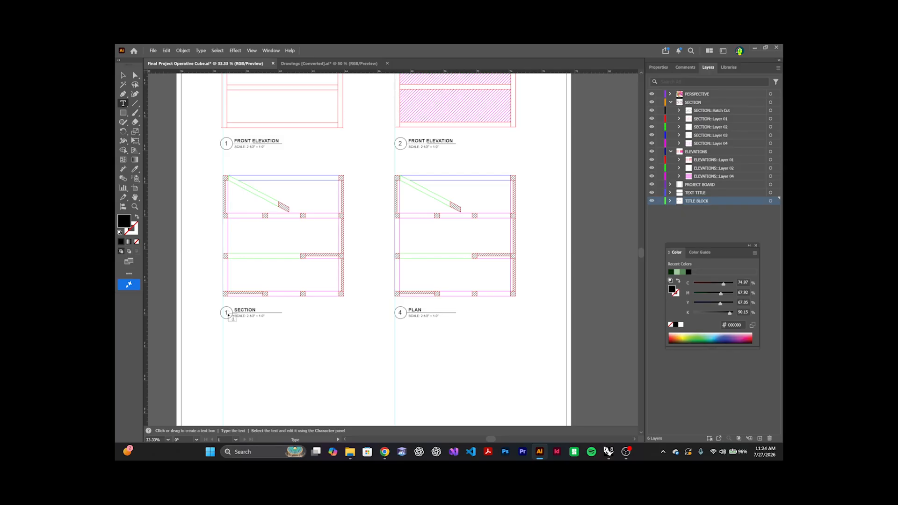
click(227, 313)
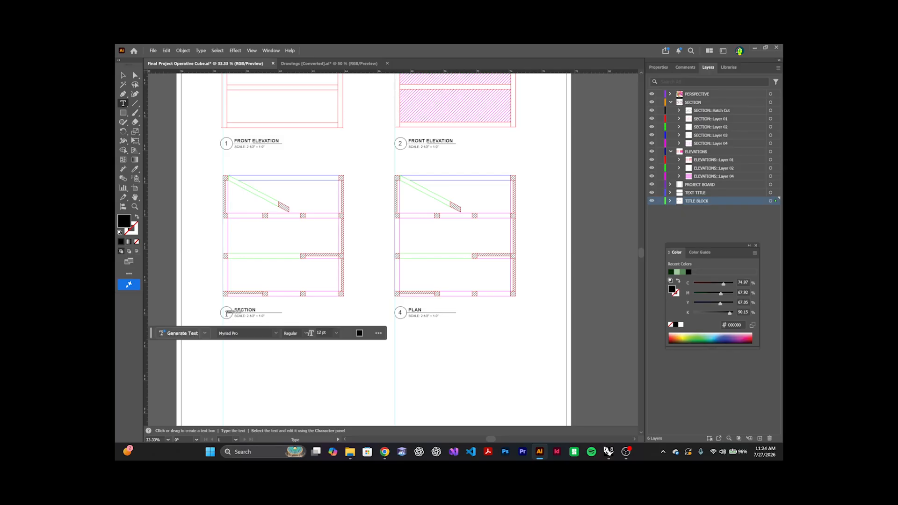
key(Escape)
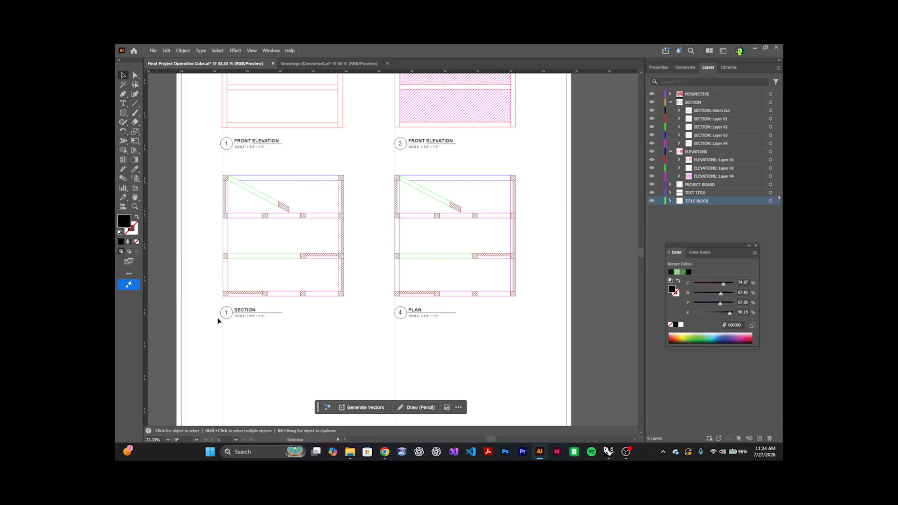
alt+scroll(218, 321, up, 3)
key(t)
click(254, 305)
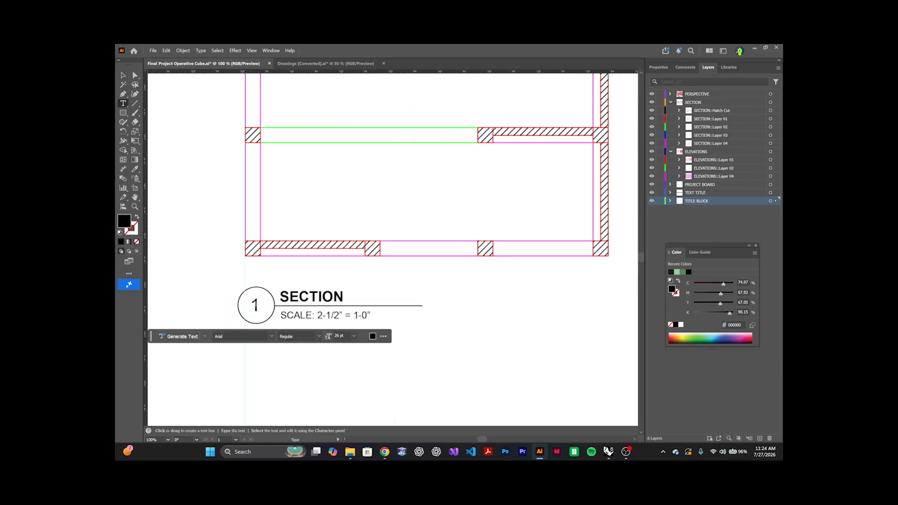
double_click(255, 305)
text(3)
key(Escape)
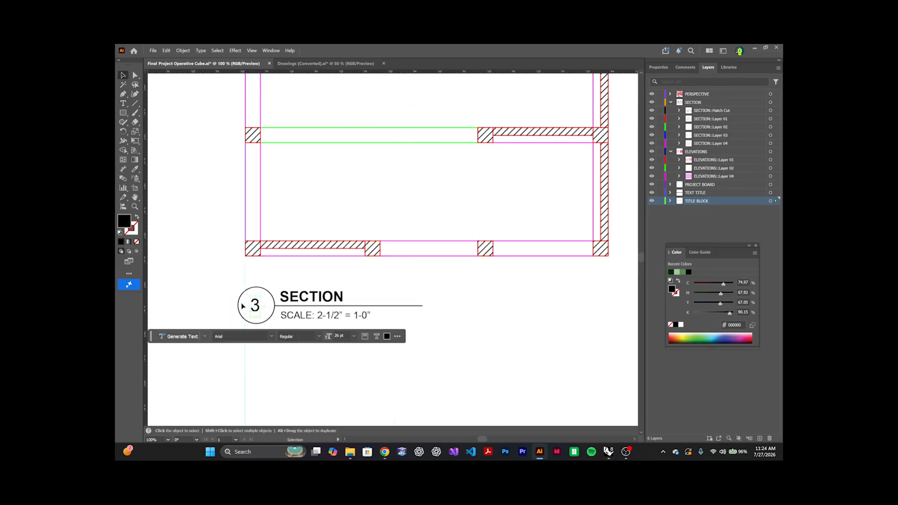
Step: Move the perspective cube drawing onto the artboard, placing it in the first column below the SECTION label
alt+scroll(290, 215, down, 6)
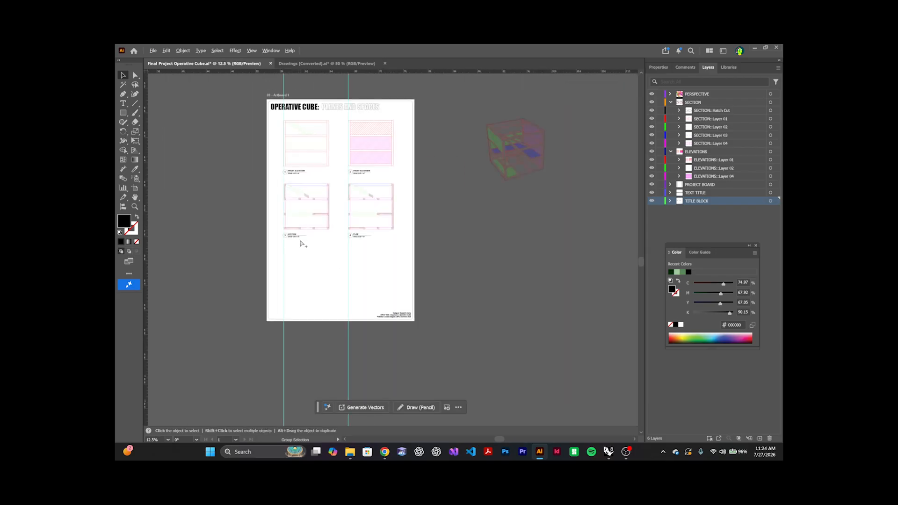
alt+scroll(299, 243, up, 1)
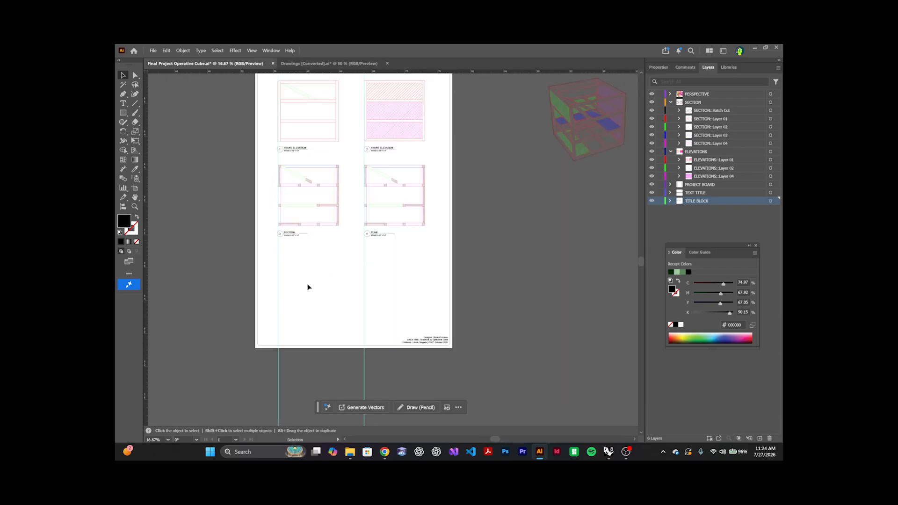
alt+scroll(380, 233, down, 2)
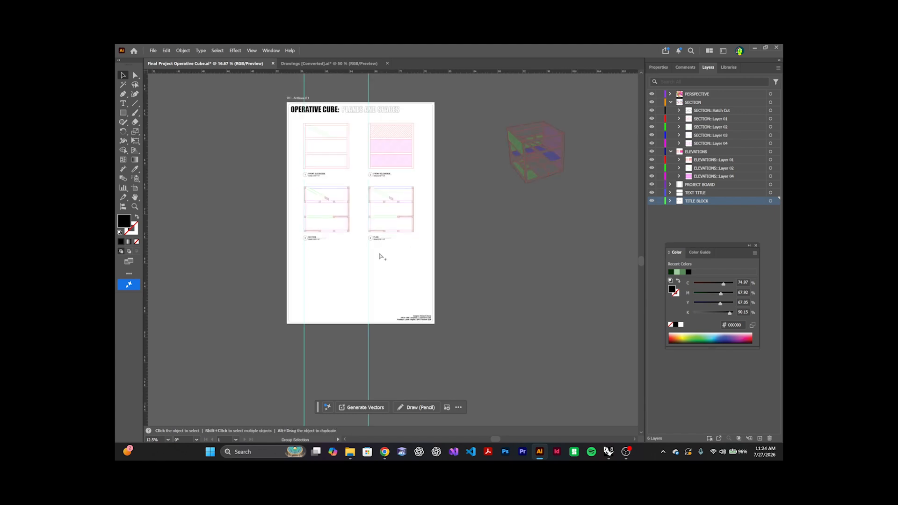
click(477, 196)
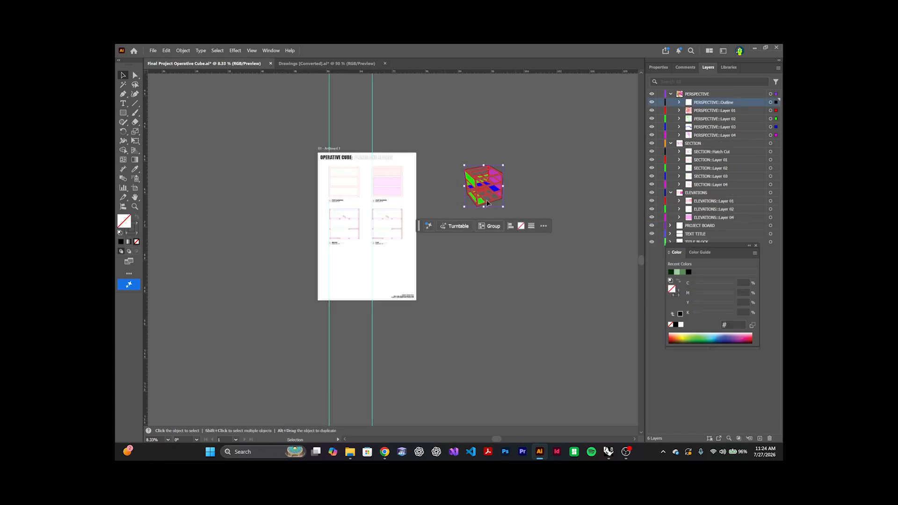
drag(485, 193, 350, 284)
alt+scroll(350, 284, up, 3)
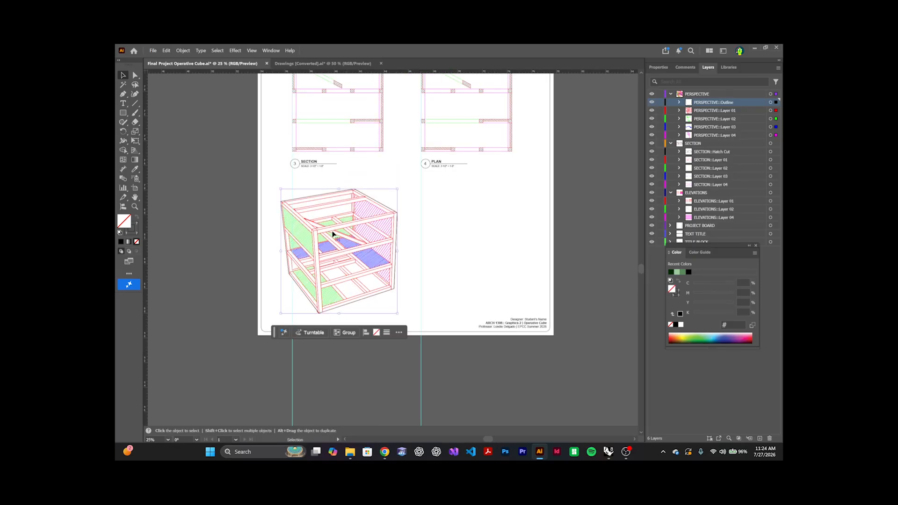
drag(333, 234, 333, 229)
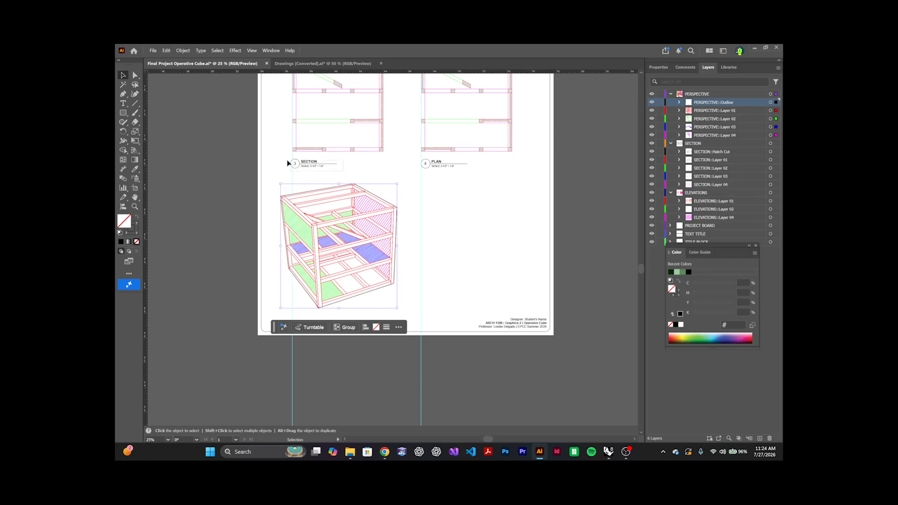
Step: Copy the numbered SECTION label straight down to sit beneath the perspective cube drawing
click(311, 165)
click(339, 177)
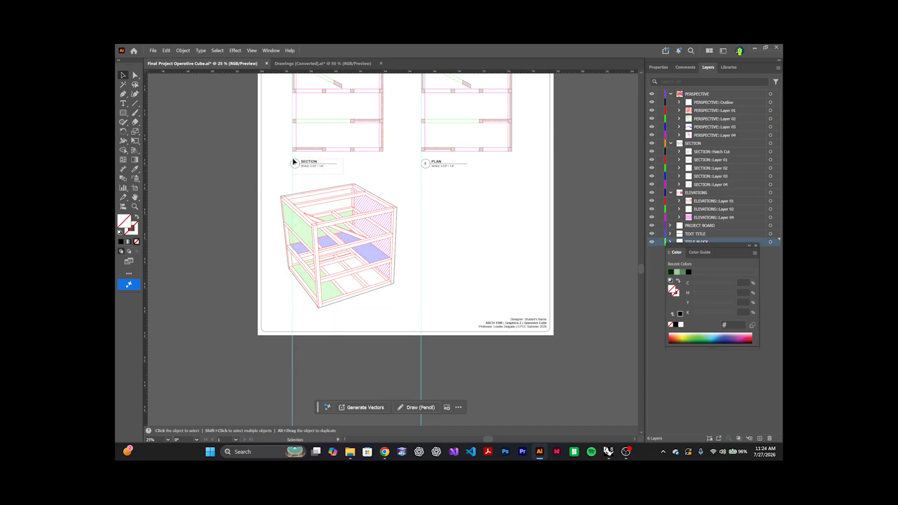
click(310, 163)
drag(309, 162, 313, 318)
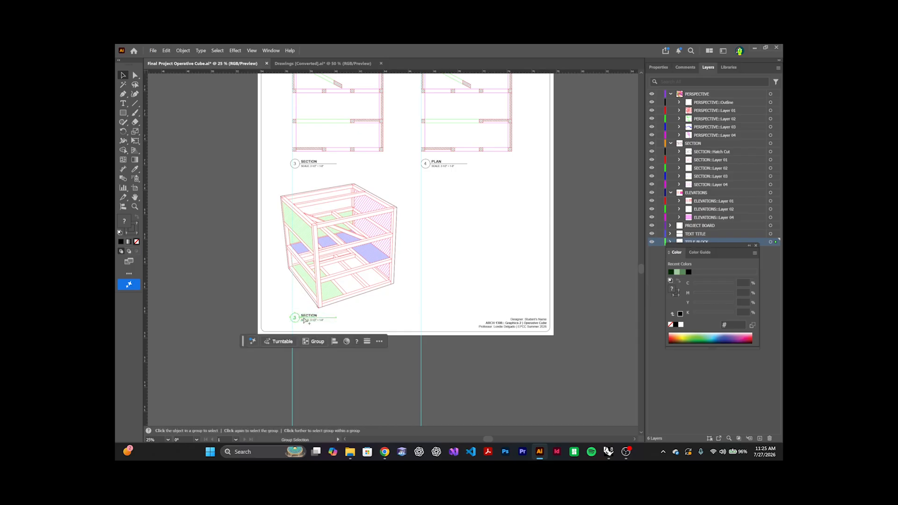
Step: Retitle the label beneath the cube AXONOMETRIC and change its circled number to 5
scroll(313, 317, up, 4)
key(t)
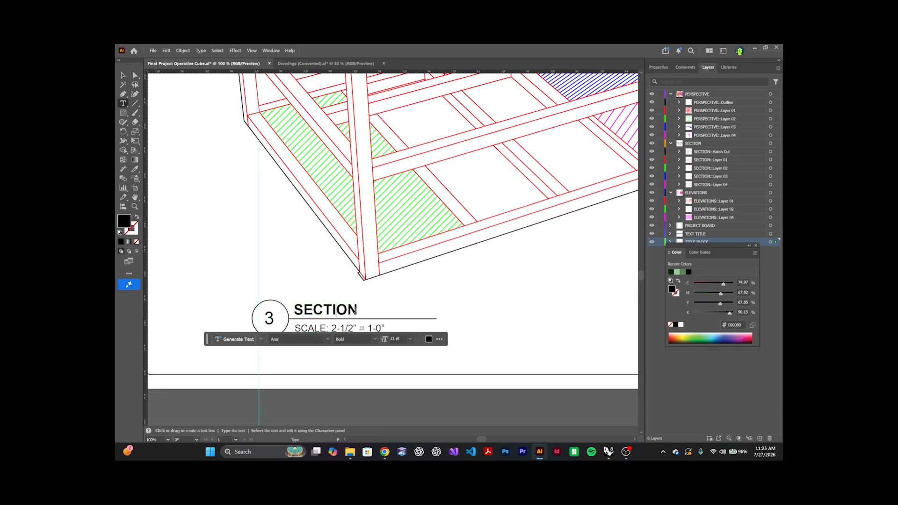
double_click(343, 312)
text(AXO)
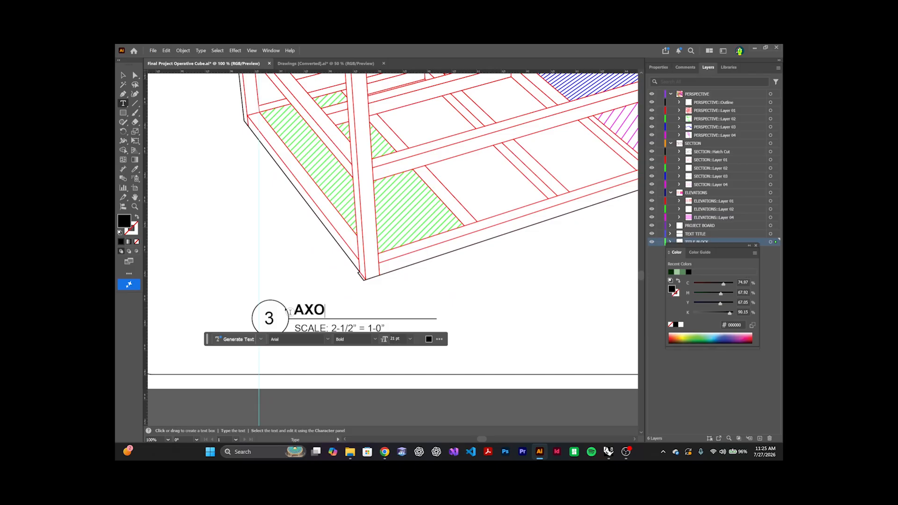
text(NOMETRIC)
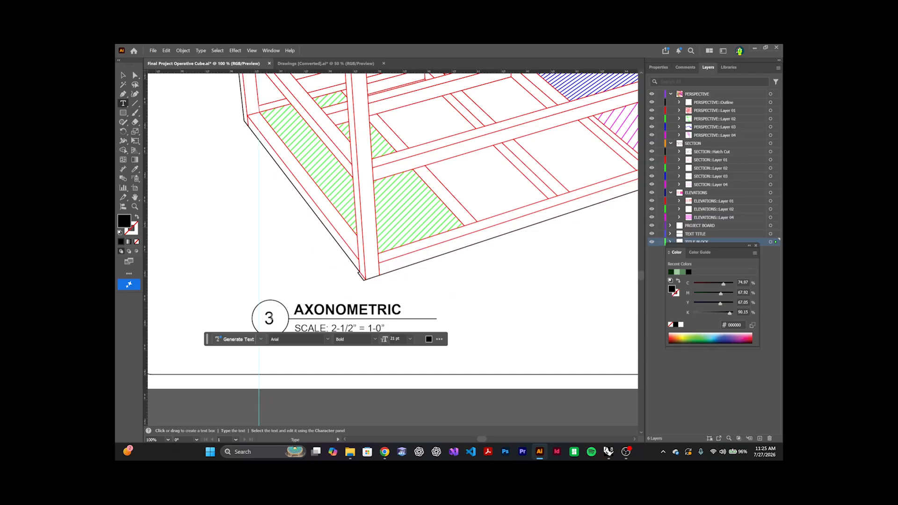
double_click(267, 318)
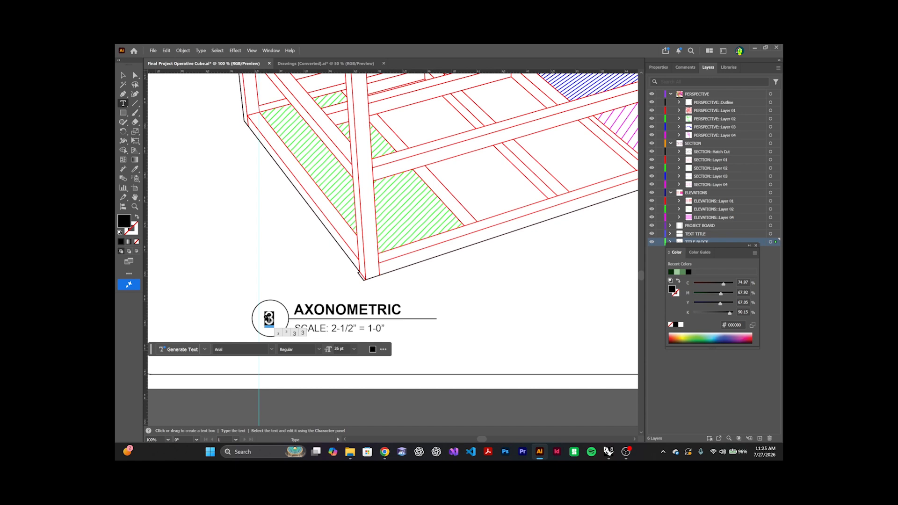
text(5)
key(Escape)
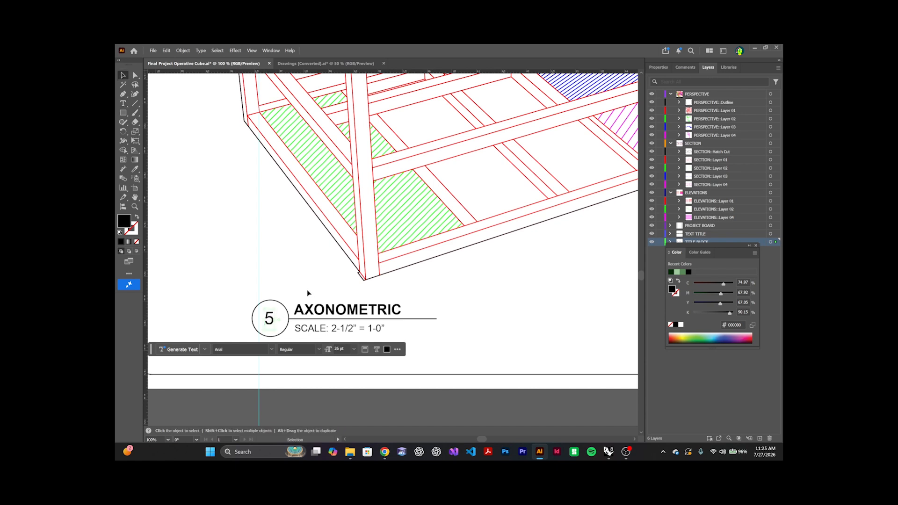
Step: Delete the scale text line from the AXONOMETRIC label
click(341, 329)
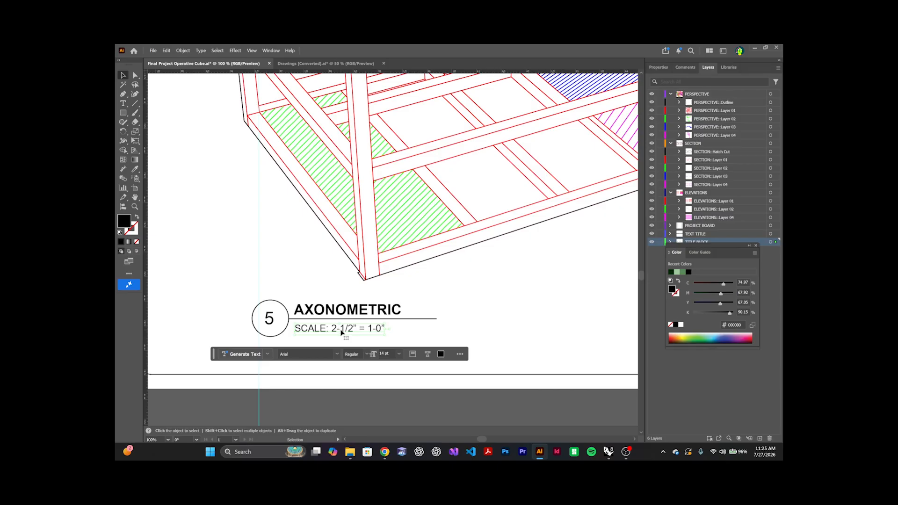
key(Delete)
scroll(302, 304, down, 3)
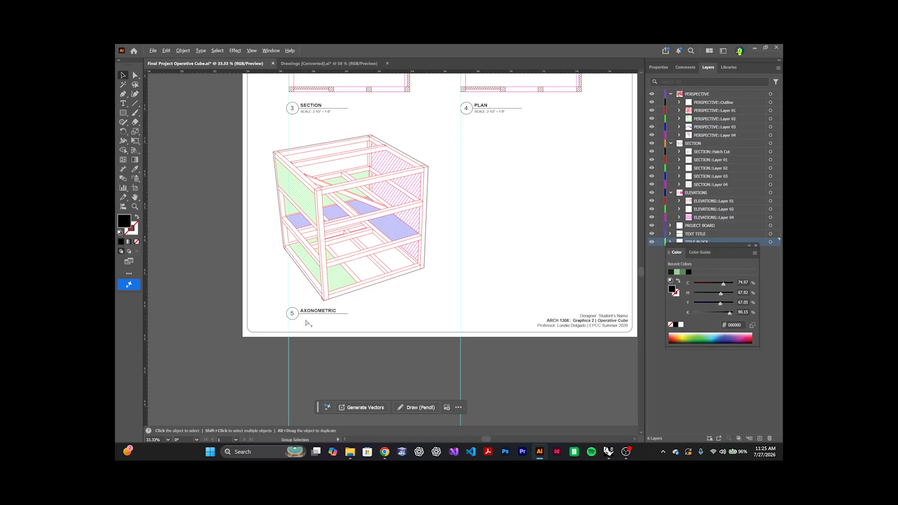
drag(388, 245, 357, 302)
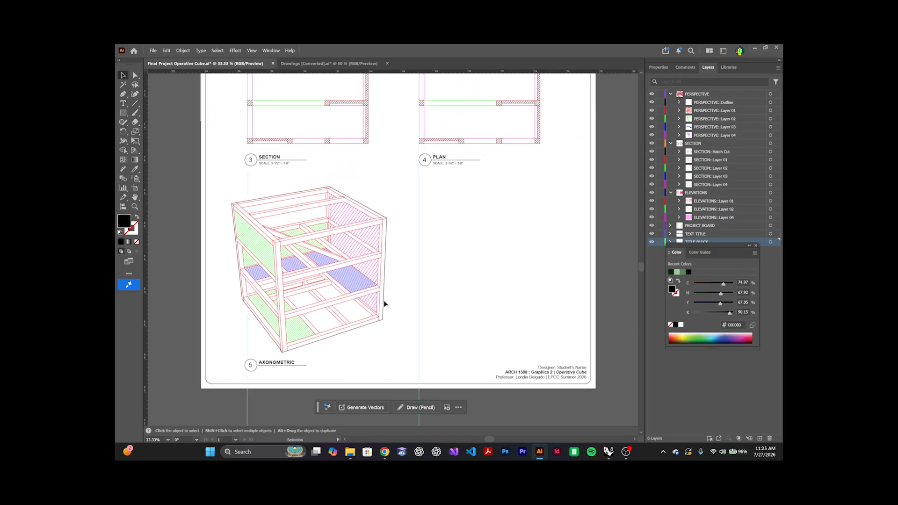
scroll(381, 300, down, 2)
drag(424, 158, 402, 185)
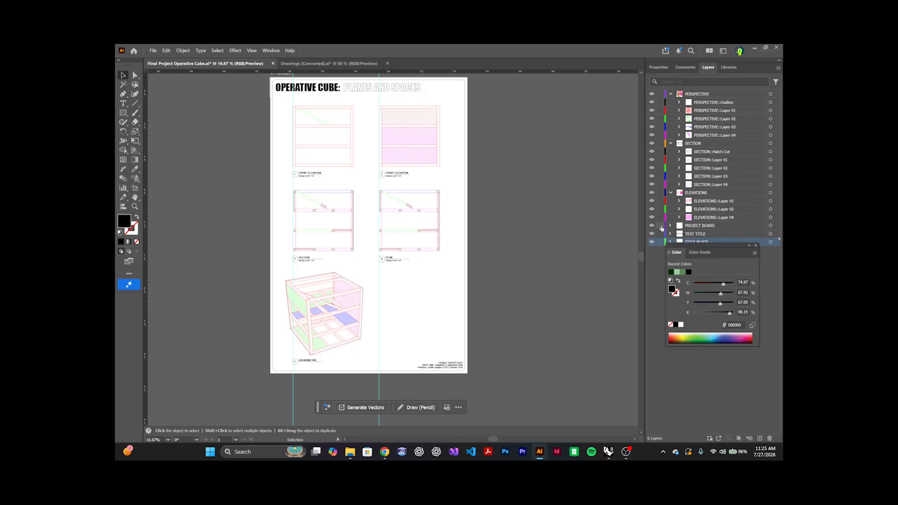
Step: Lock the PROJECT BOARD, TEXT TITLE and TITLE BLOCK layers
drag(660, 226, 658, 248)
Step: Switch to Chrome, close the old search tab and enter COOLORS.IO as the address in a new tab
click(384, 452)
click(508, 52)
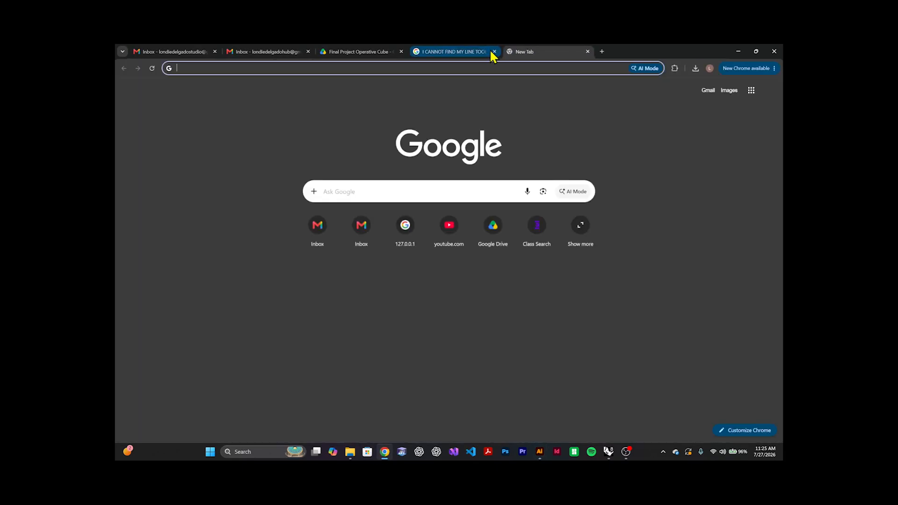
click(494, 52)
click(431, 66)
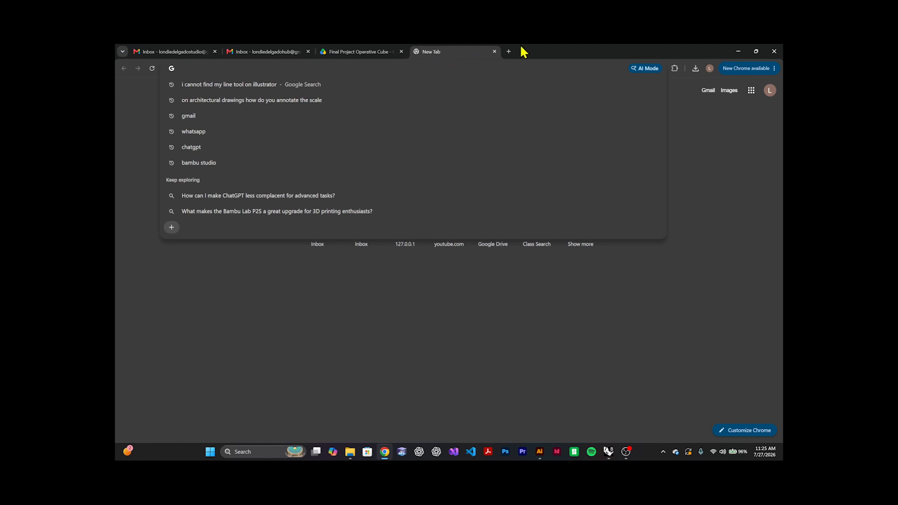
click(494, 51)
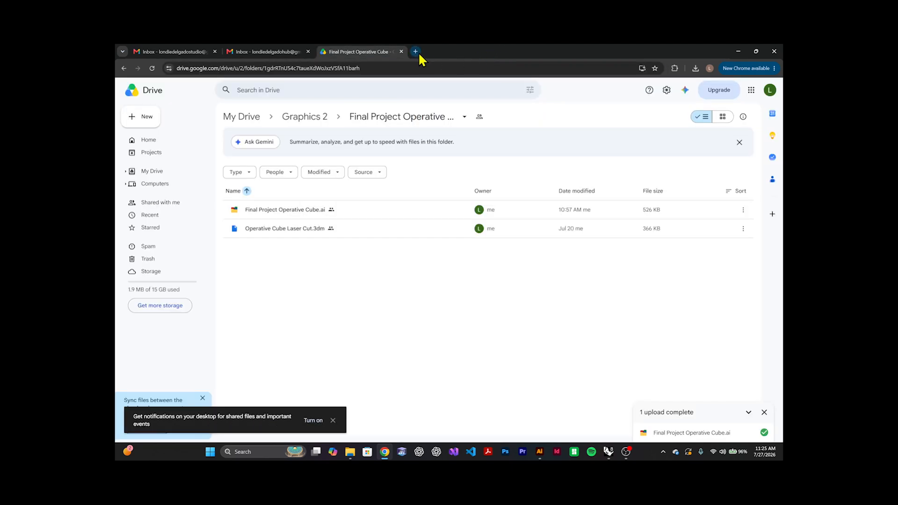
click(415, 51)
click(400, 67)
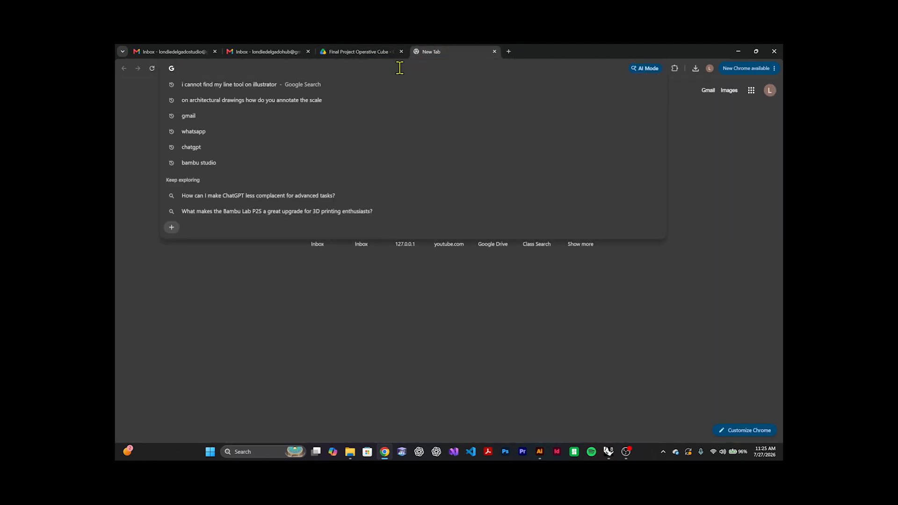
text(COOLL)
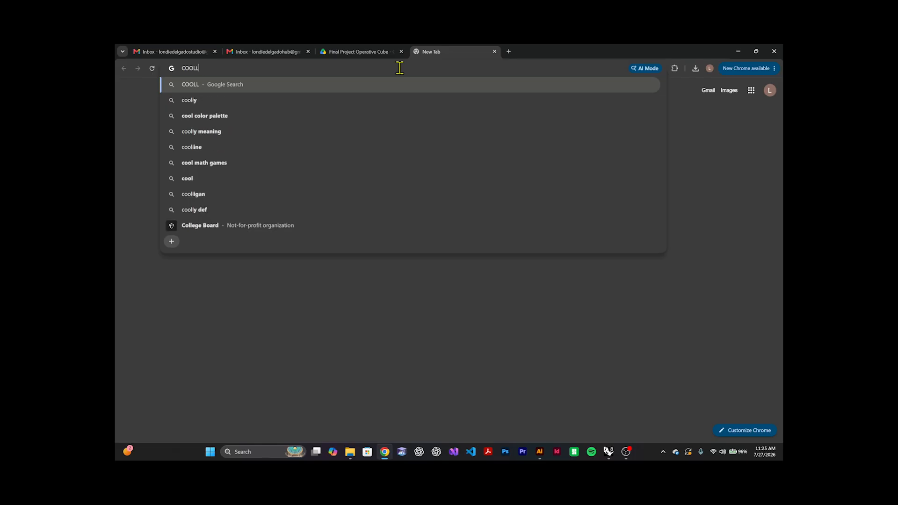
key(BackSpace)
text(O)
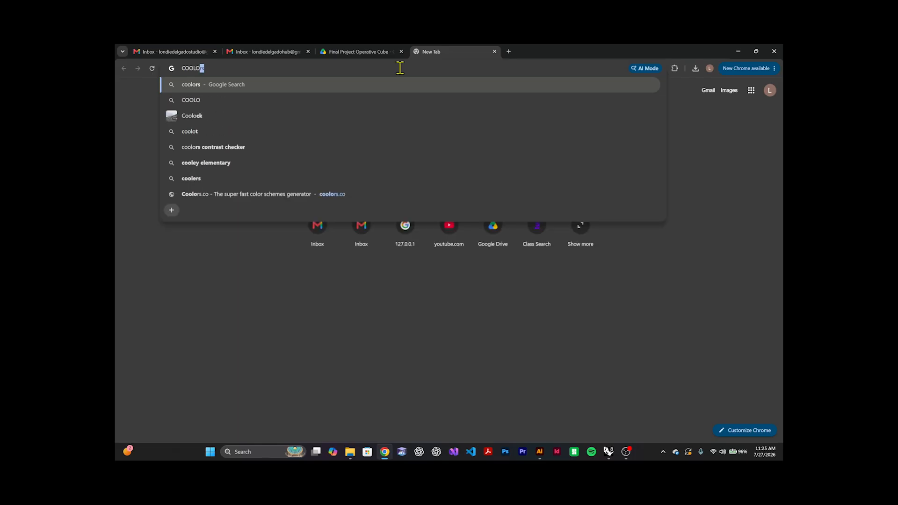
text(RS.IO)
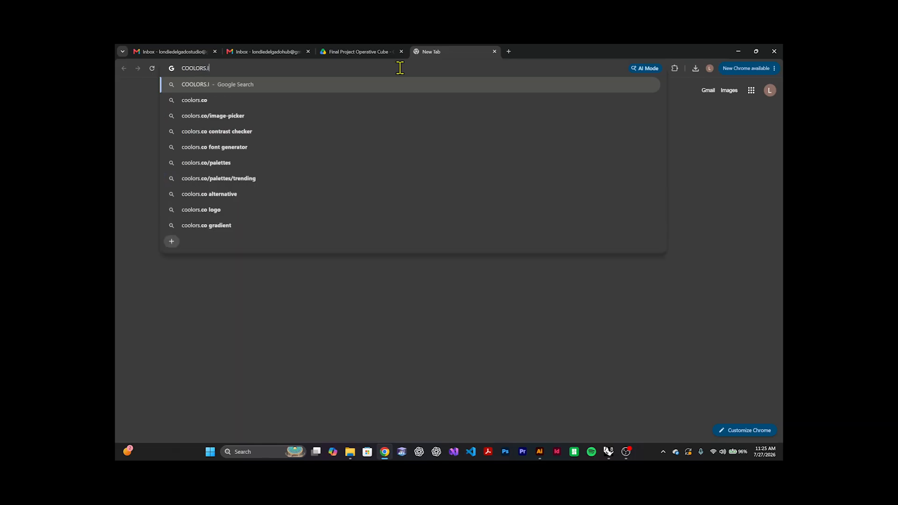
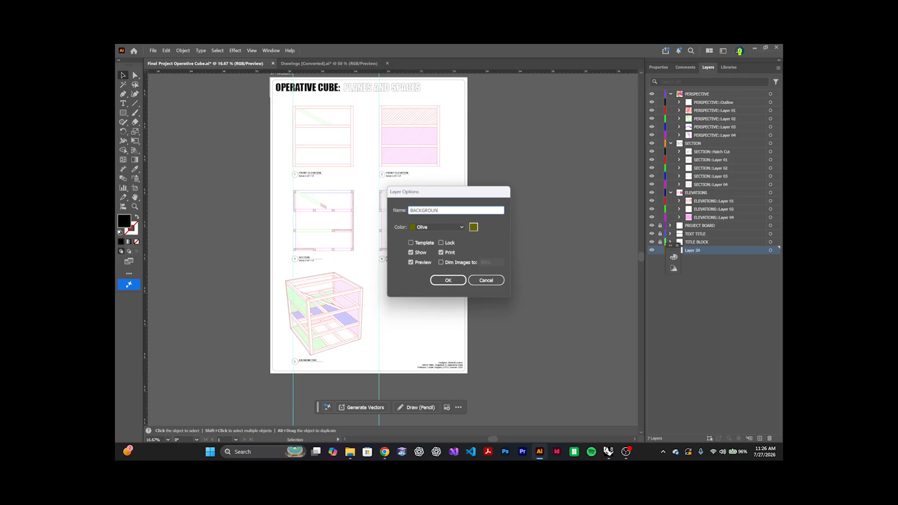
Step: Name the new layer BACKGROUND and draw a black rectangle on it covering the whole artboard
key(Return)
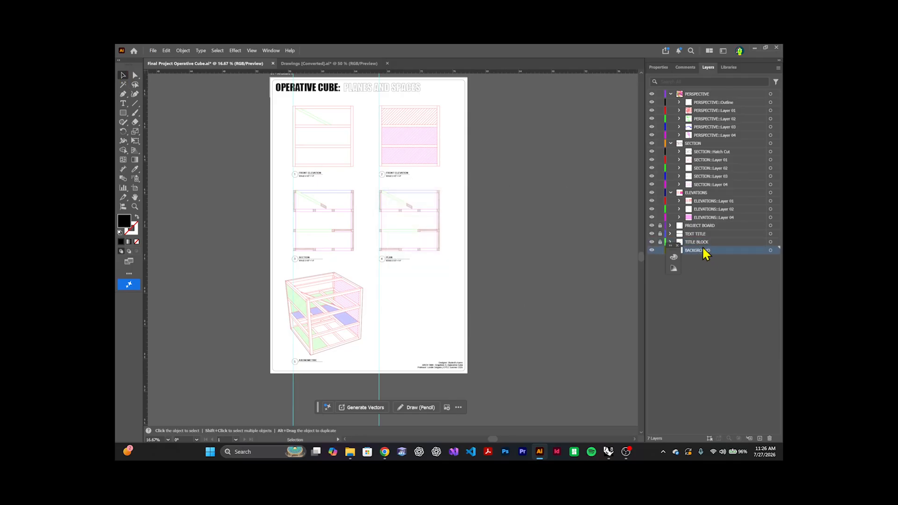
click(123, 113)
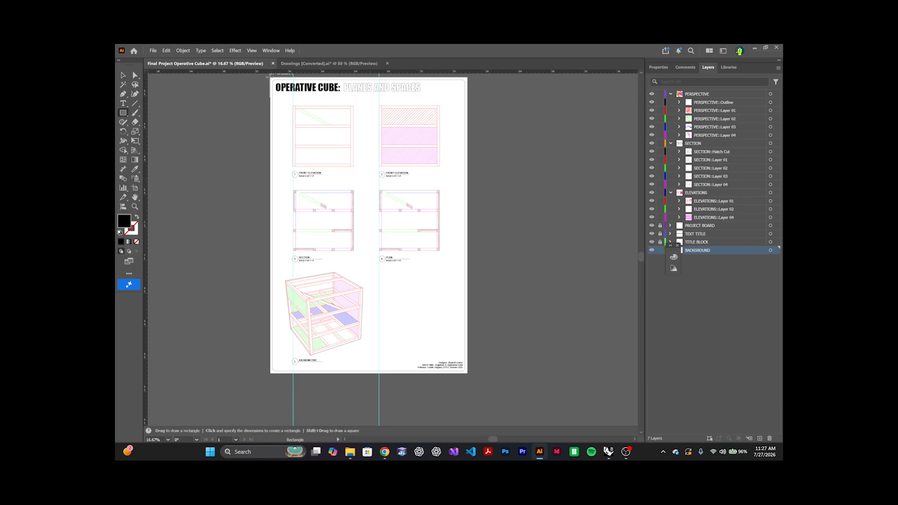
drag(270, 77, 467, 374)
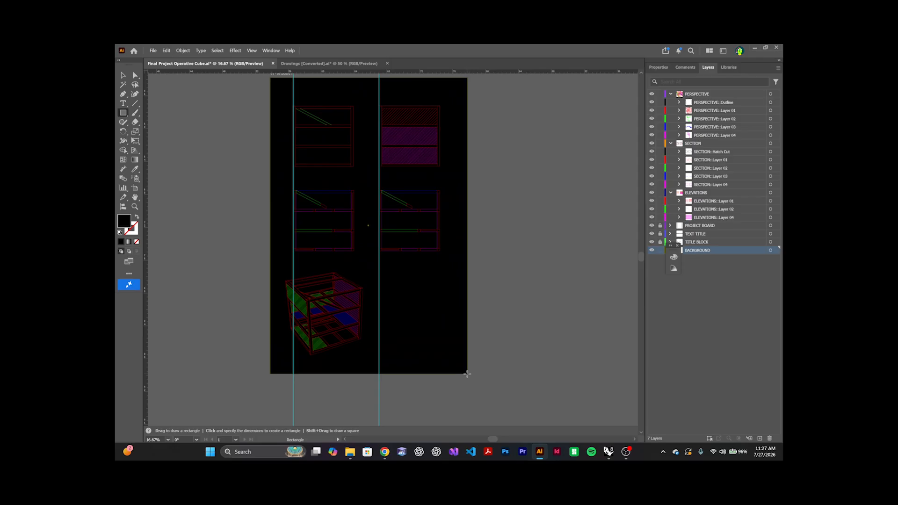
key(v)
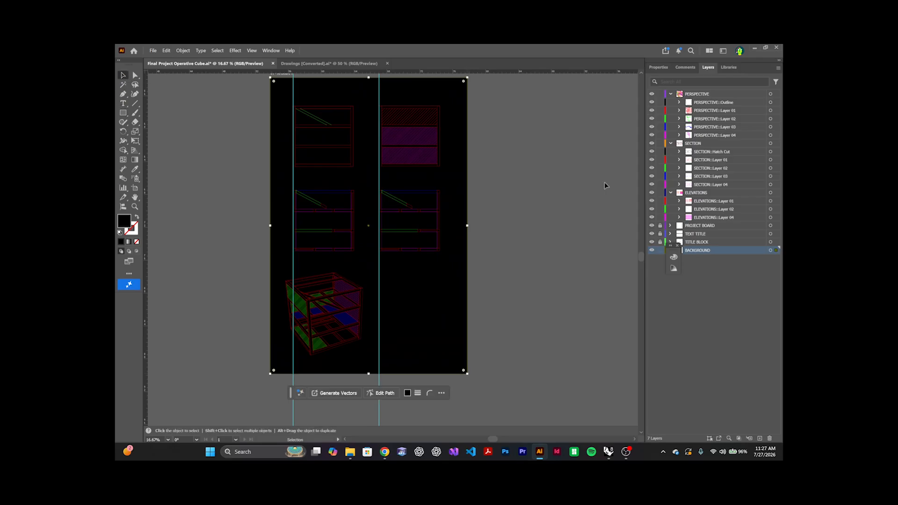
Step: Add another layer, place it below BACKGROUND and name it COLOR PALETTE
click(760, 438)
mouse_move(700, 256)
mouse_down()
mouse_move(705, 280)
mouse_move(699, 260)
mouse_up()
double_click(697, 259)
text(COLOR PALETTE)
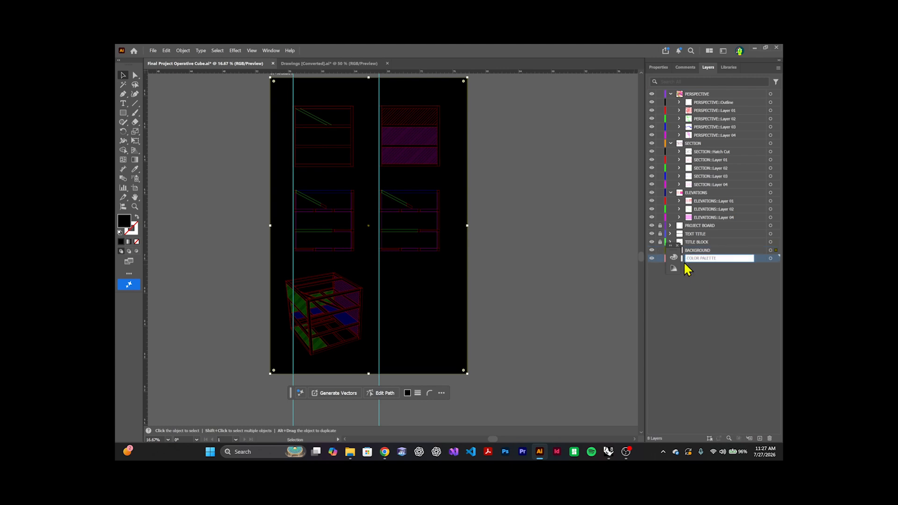
key(Return)
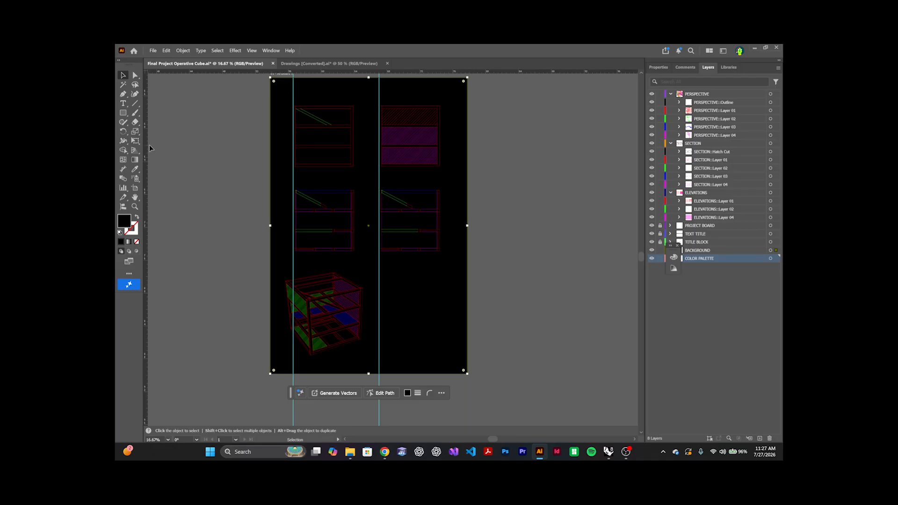
Step: Draw a small square swatch beside the artboard and fill it dark purple, RGB 81, 0, 75
click(123, 113)
drag(183, 103, 212, 132)
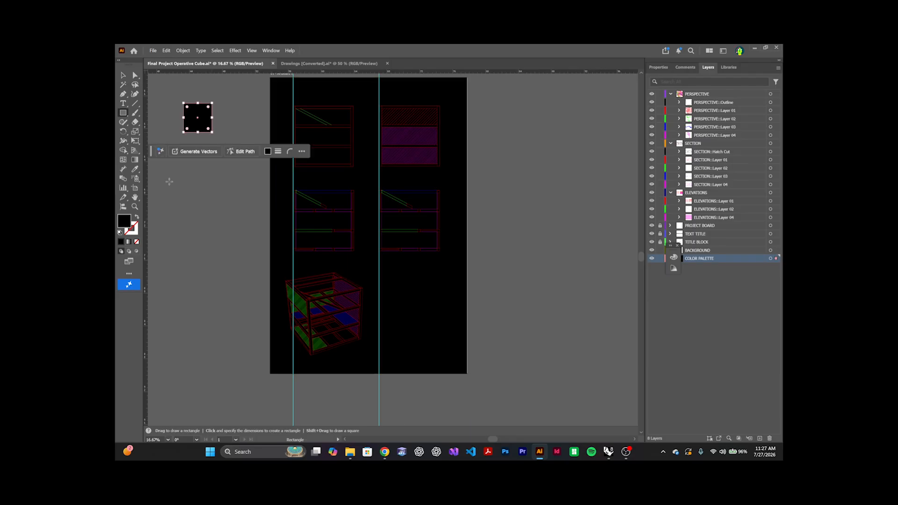
double_click(122, 225)
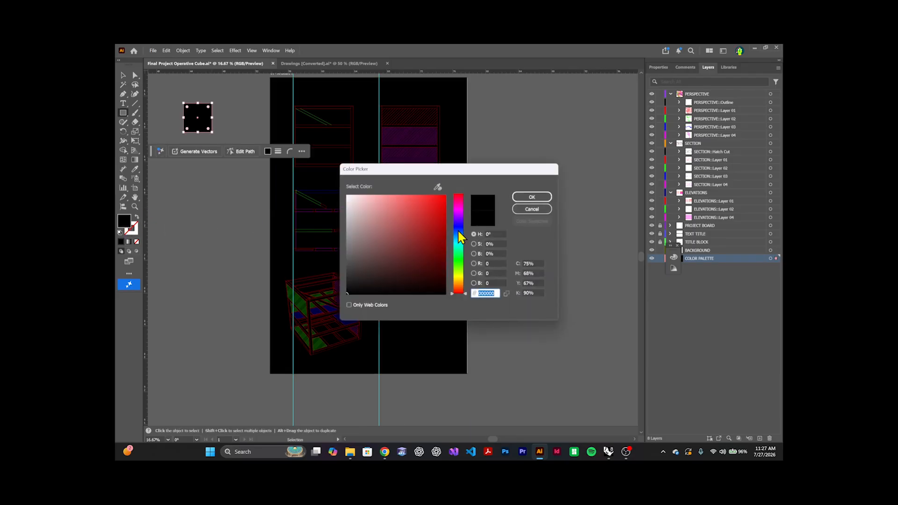
click(458, 209)
mouse_move(434, 196)
mouse_down()
mouse_move(449, 192)
mouse_move(455, 259)
mouse_up()
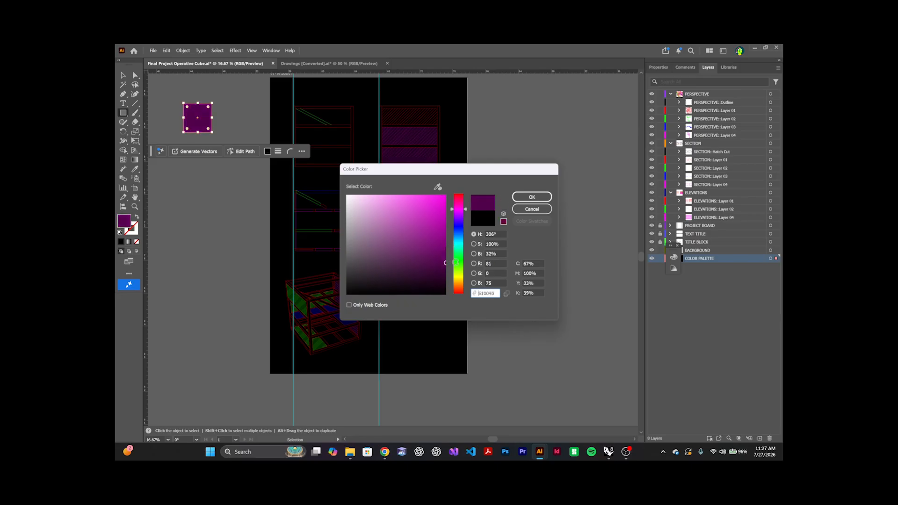
click(532, 197)
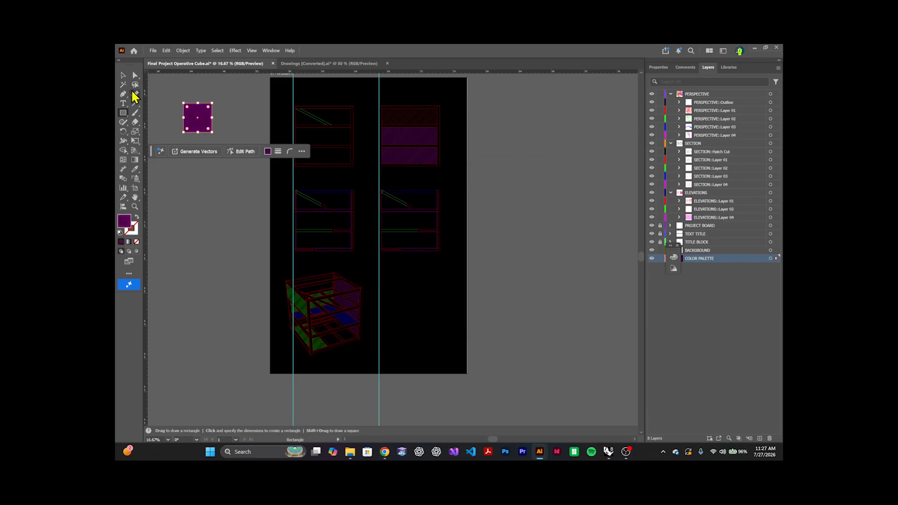
Step: Copy the dark swatch once straight down, removing the extra duplicate, and fill the copy with purple, RGB 160, 31, 157
key(v)
drag(202, 119, 203, 193)
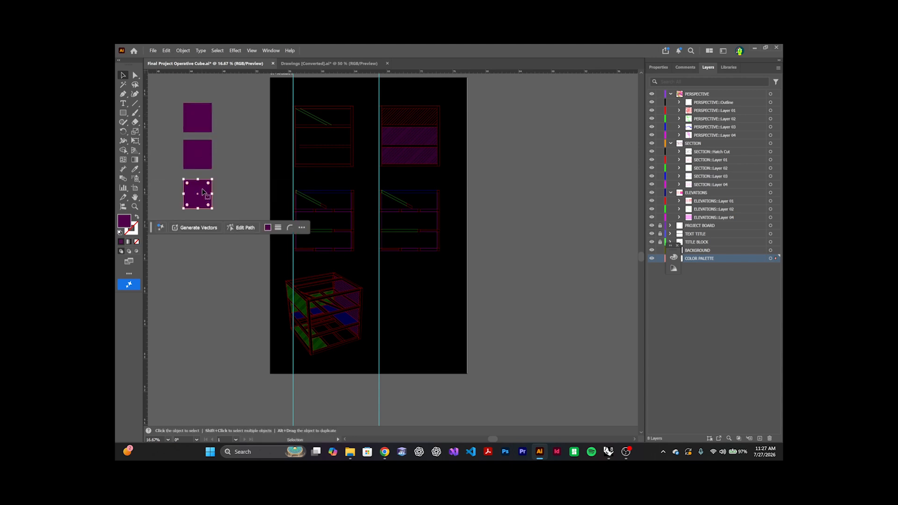
key(Delete)
click(191, 154)
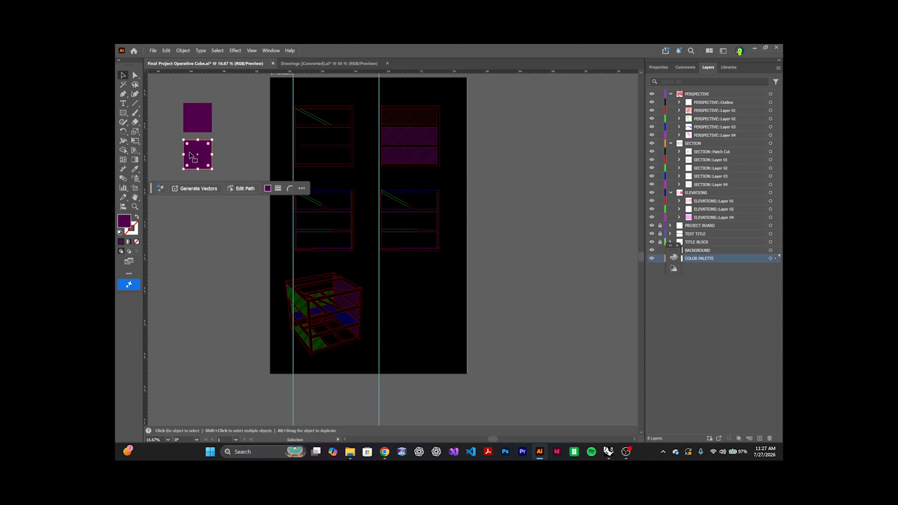
double_click(122, 228)
drag(425, 236, 428, 238)
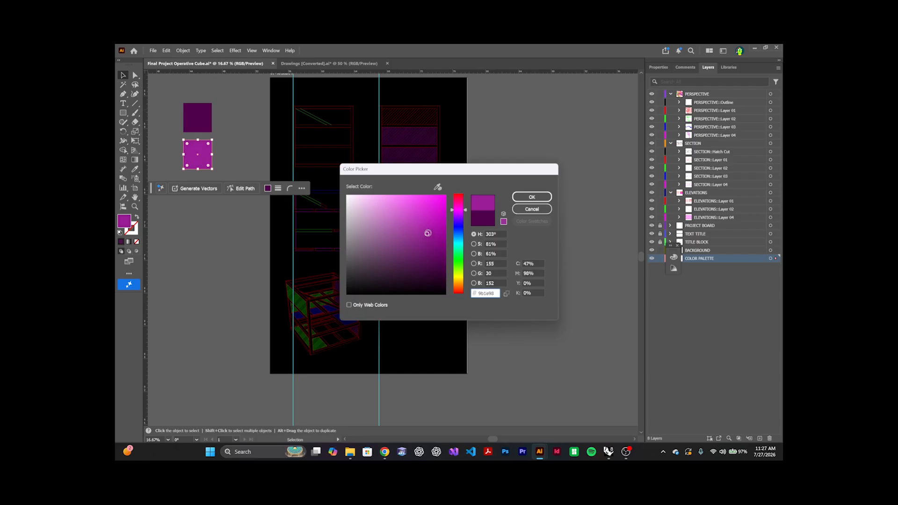
click(531, 197)
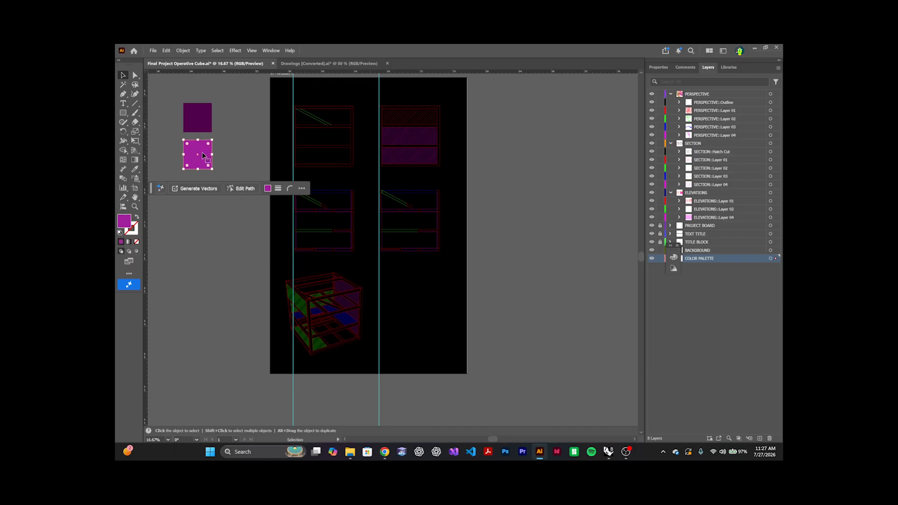
Step: Copy the purple swatch downward and fill the third swatch with pink, RGB 237, 119, 237
drag(203, 156, 202, 197)
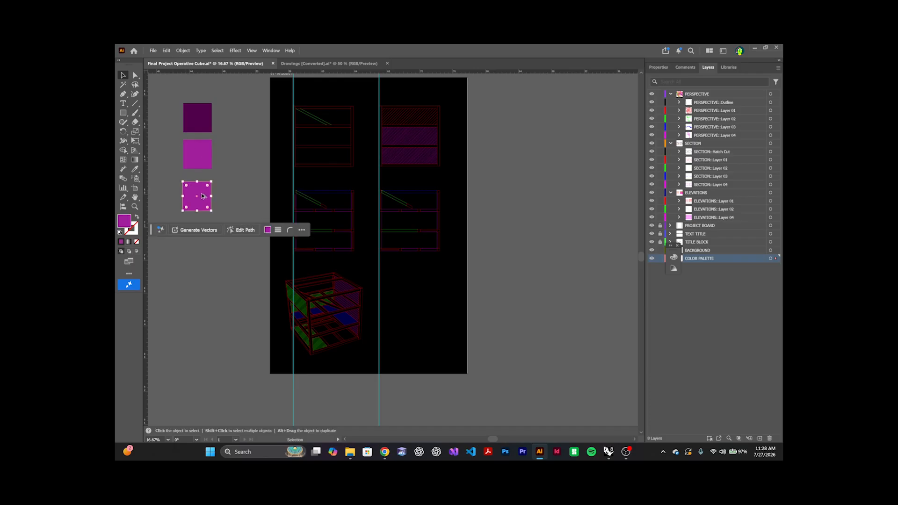
double_click(125, 221)
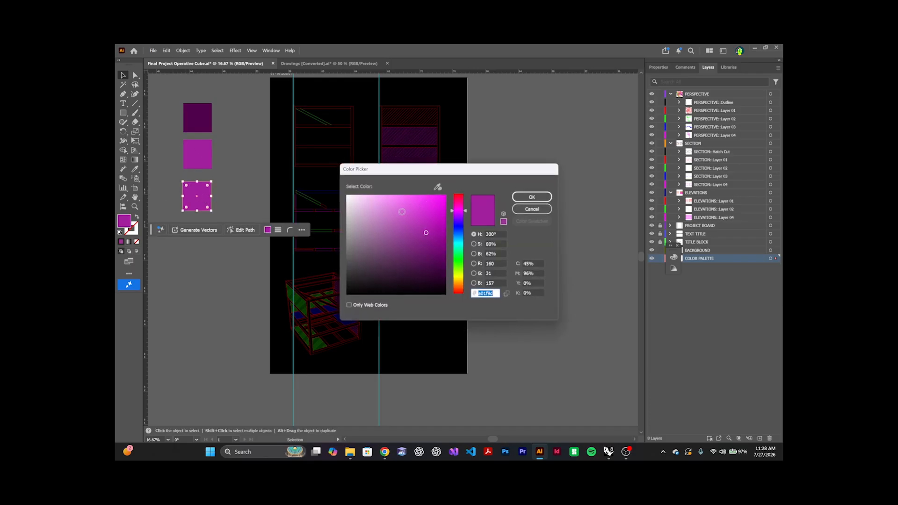
click(406, 207)
drag(406, 207, 397, 202)
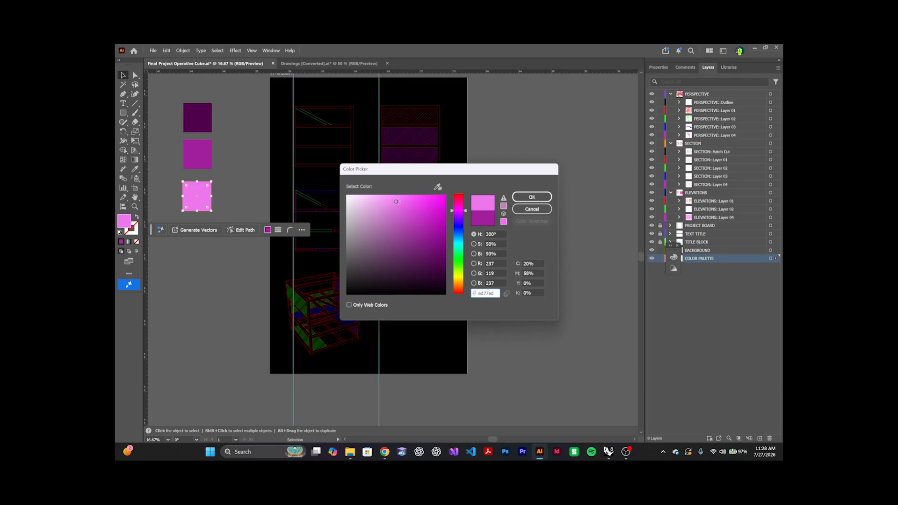
click(532, 196)
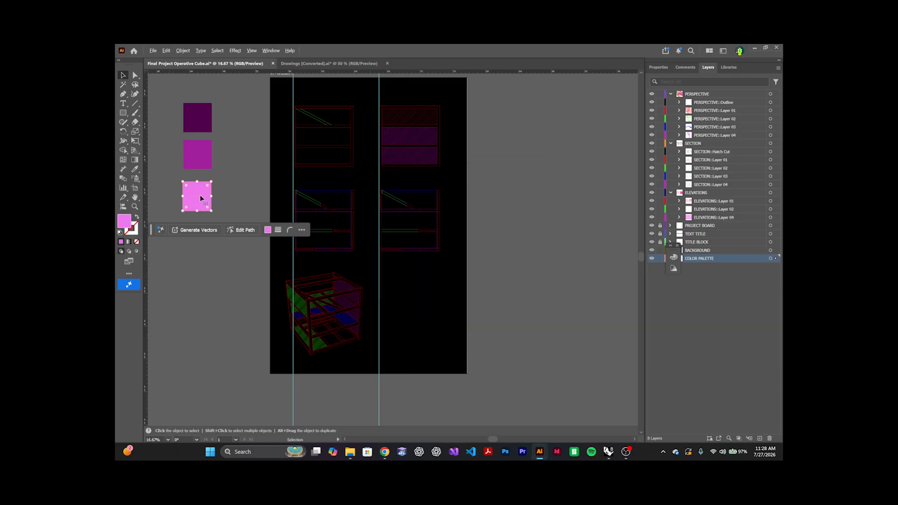
Step: Copy the pink swatch downward and fill the fourth swatch with a pale pink
drag(200, 194, 201, 237)
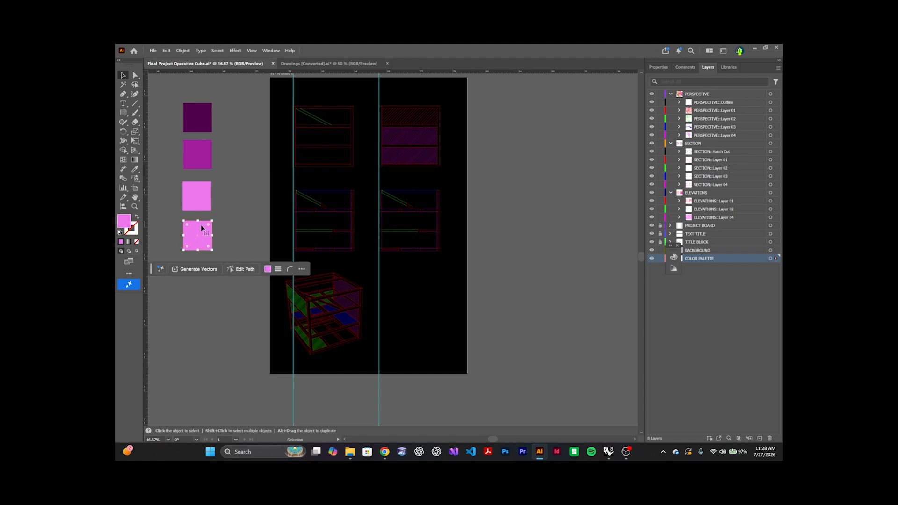
double_click(201, 224)
double_click(186, 200)
double_click(124, 221)
click(366, 198)
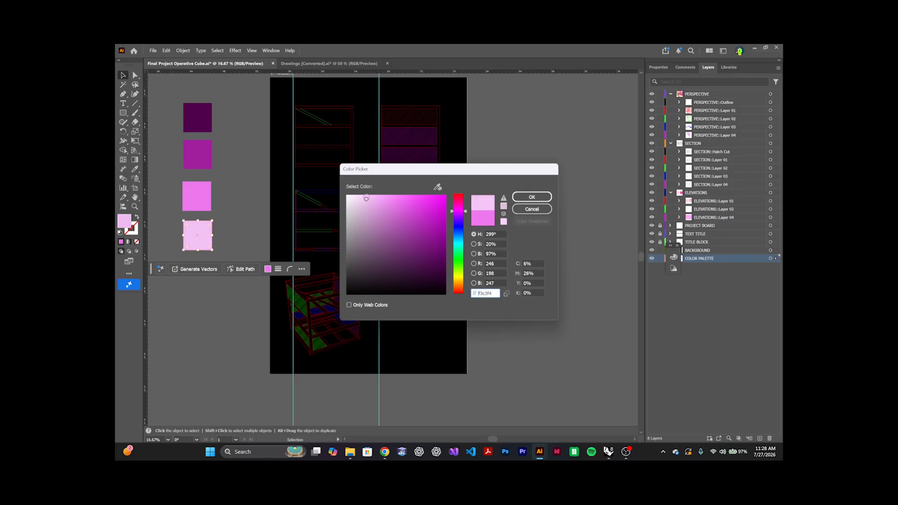
click(367, 195)
click(529, 197)
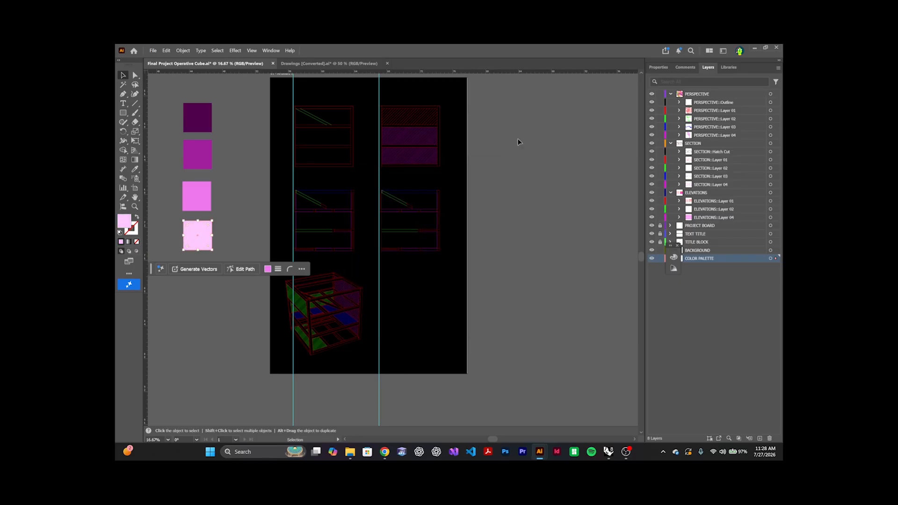
click(508, 142)
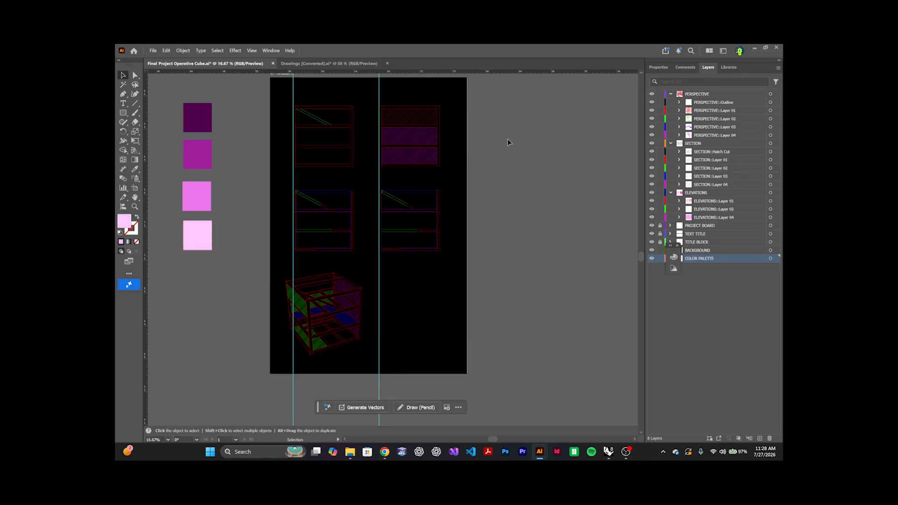
Step: Recolor the BACKGROUND rectangle with the darkest purple sampled by Eyedropper from the first palette swatch
click(720, 251)
click(416, 297)
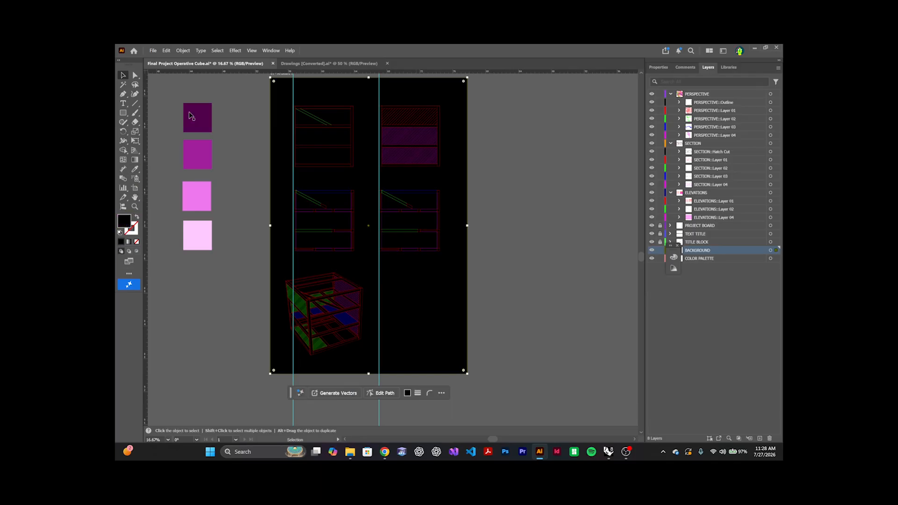
click(505, 164)
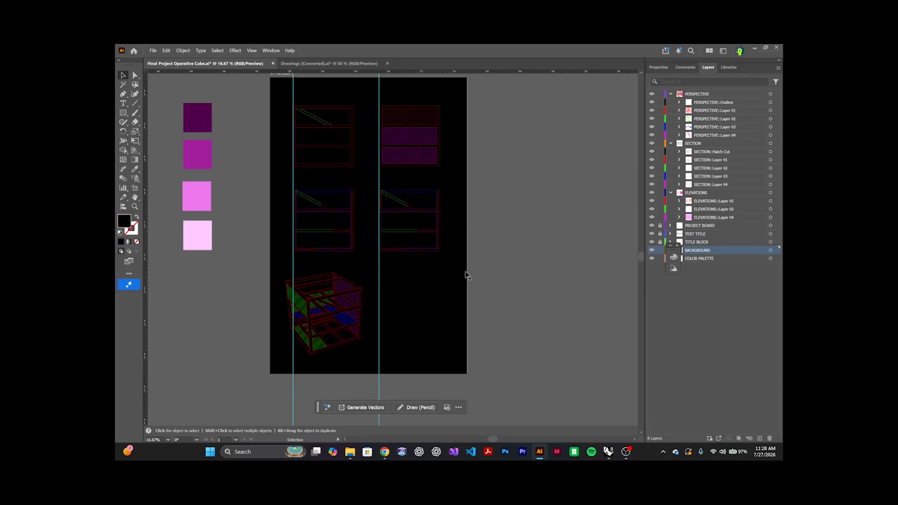
click(434, 298)
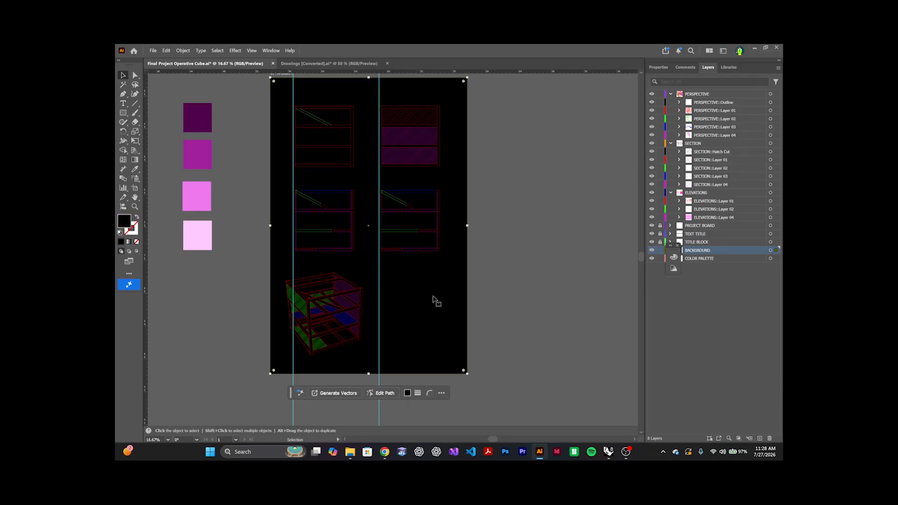
click(135, 169)
click(201, 126)
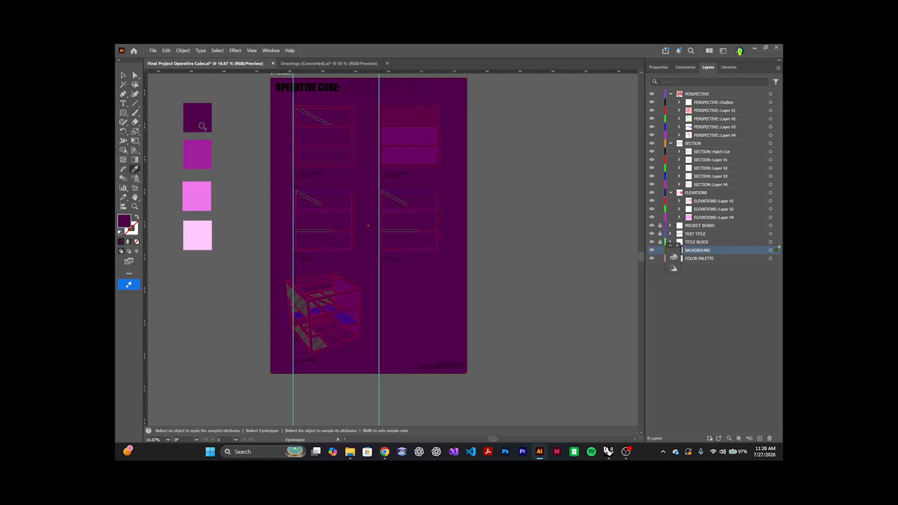
key(v)
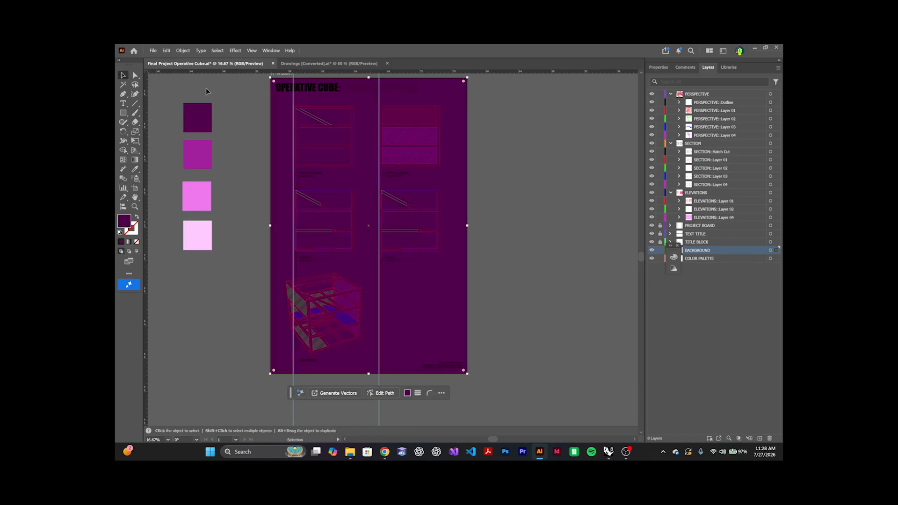
Step: Deselect the background rectangle, collapse the floating color settings and lock the BACKGROUND layer
click(205, 91)
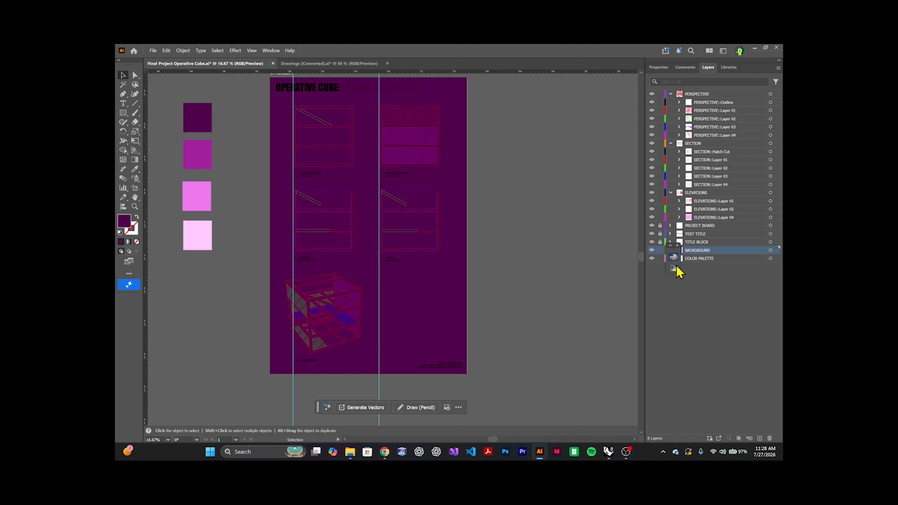
click(677, 245)
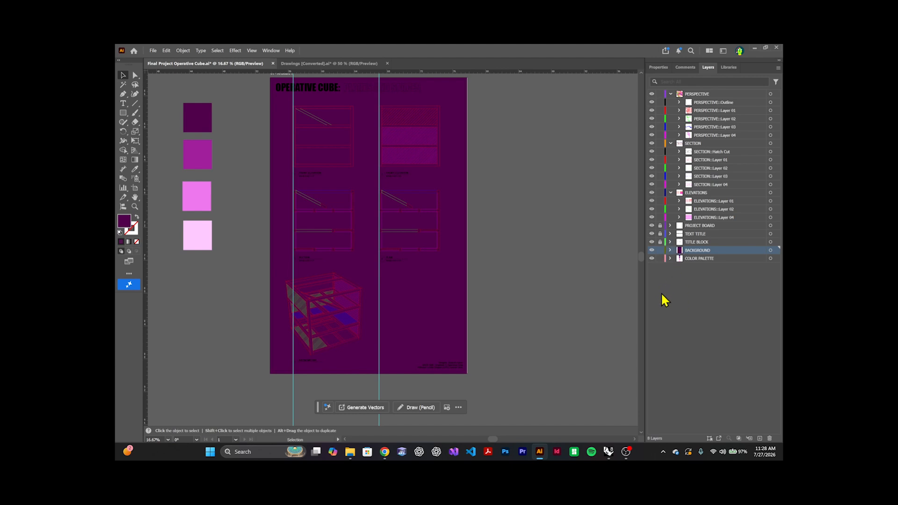
click(659, 251)
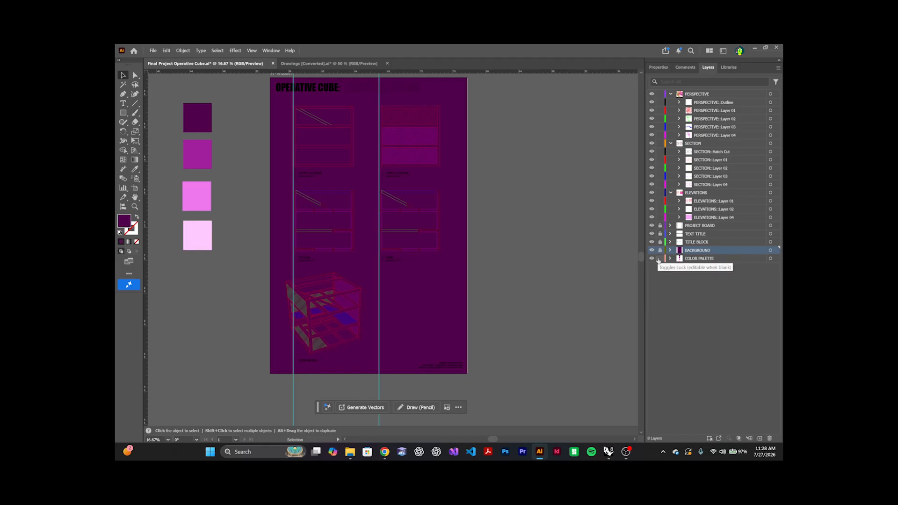
Step: Recolor all PERSPECTIVE::Layer 01 artwork with the purple sampled by Eyedropper from the second palette swatch, and deselect it
click(651, 136)
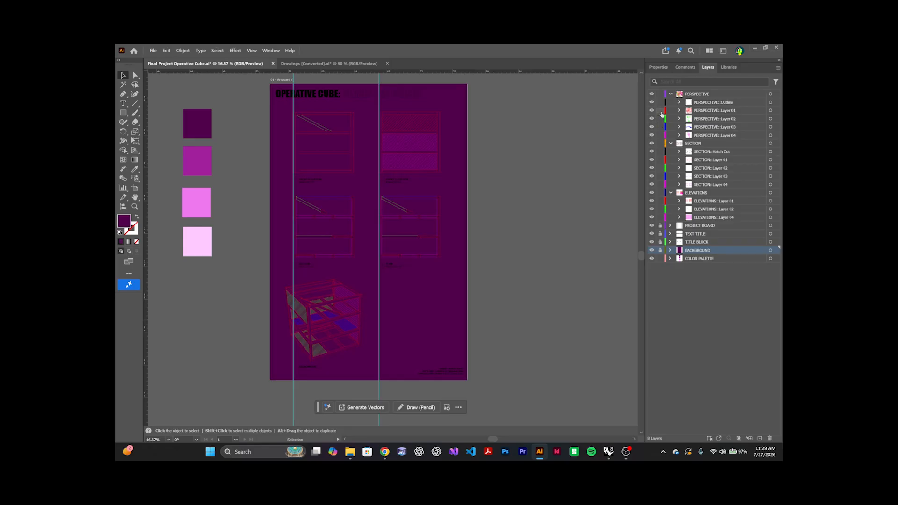
click(770, 110)
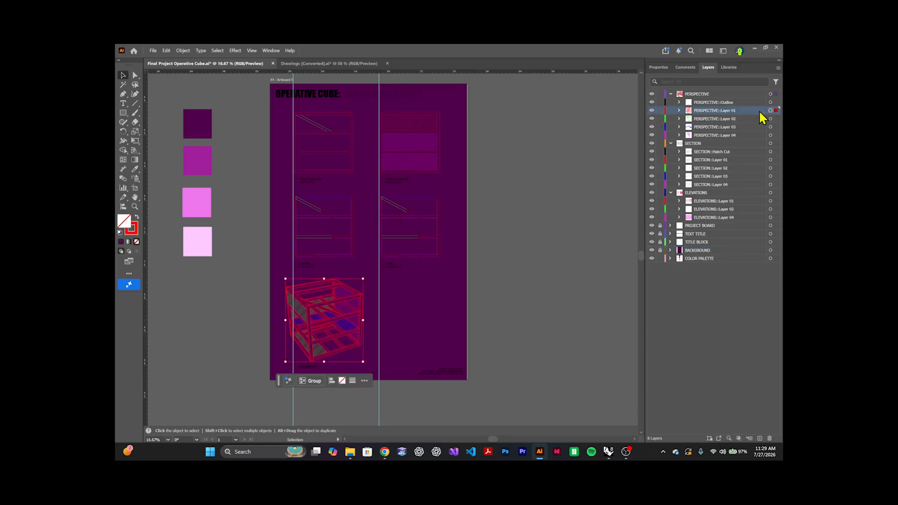
click(133, 228)
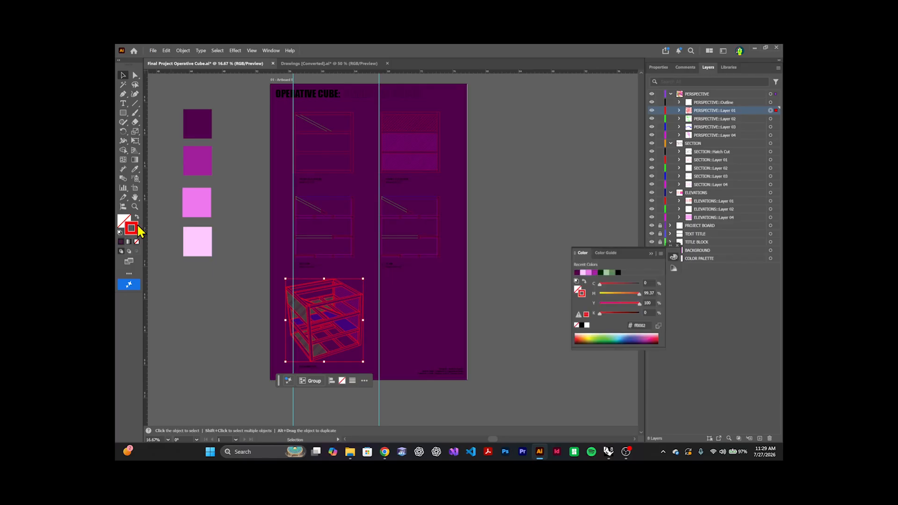
click(133, 171)
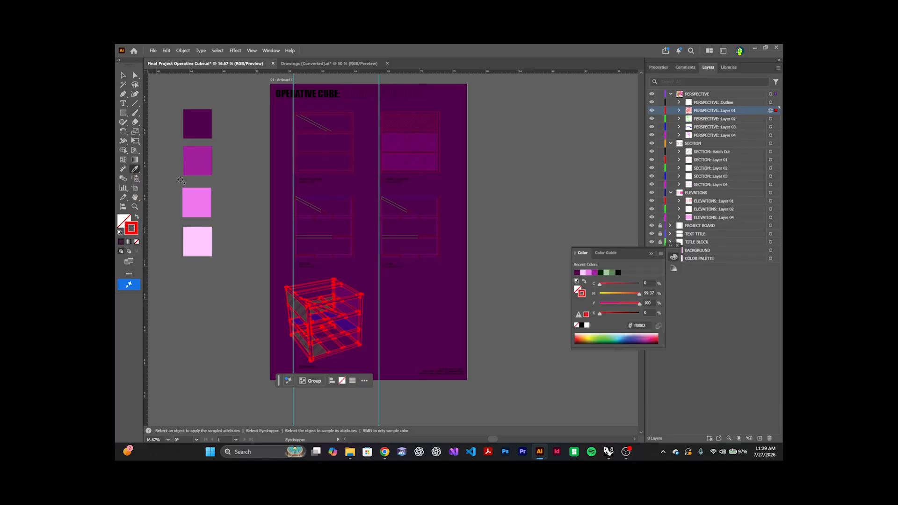
click(198, 163)
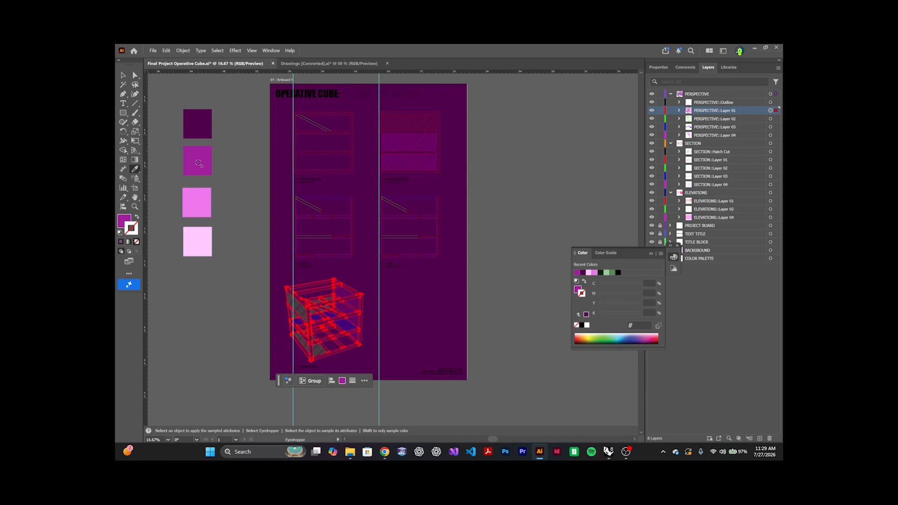
click(123, 75)
click(255, 223)
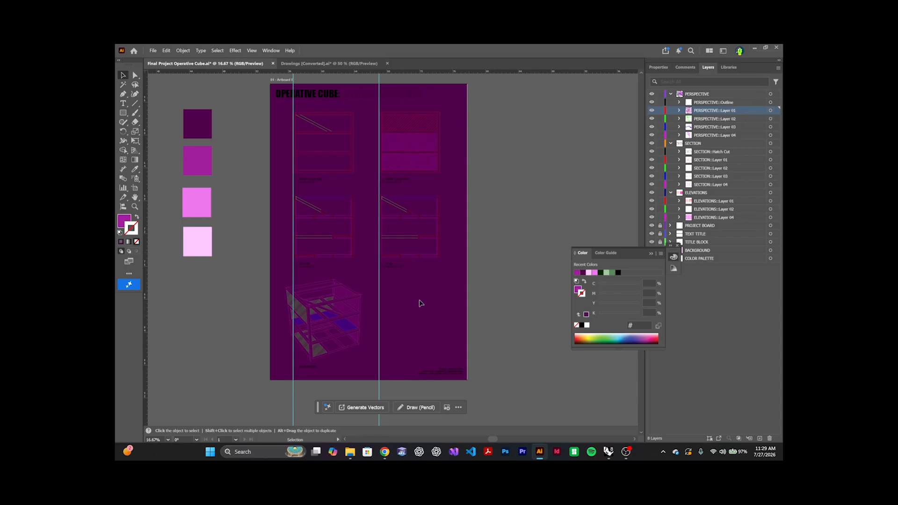
Step: Recolor the PERSPECTIVE::Layer 01 linework with the bright pink palette swatch as its stroke and no fill
click(770, 111)
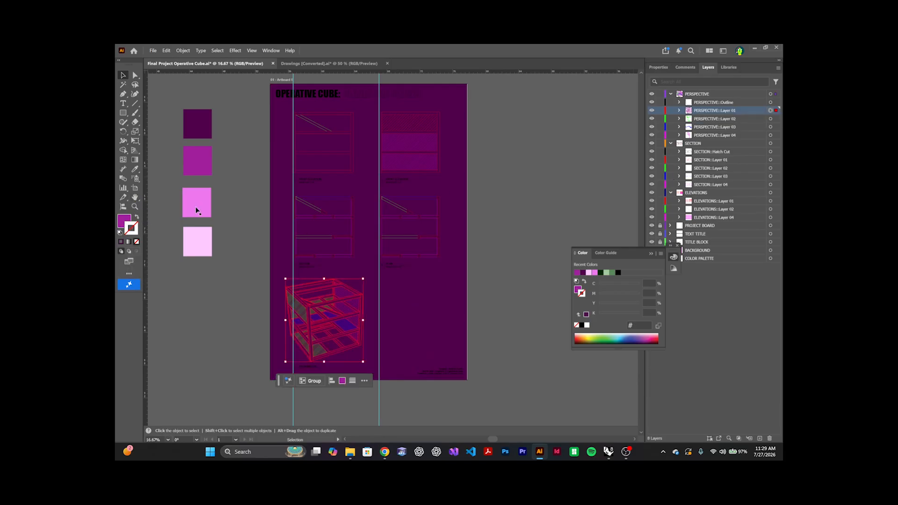
click(135, 168)
click(202, 202)
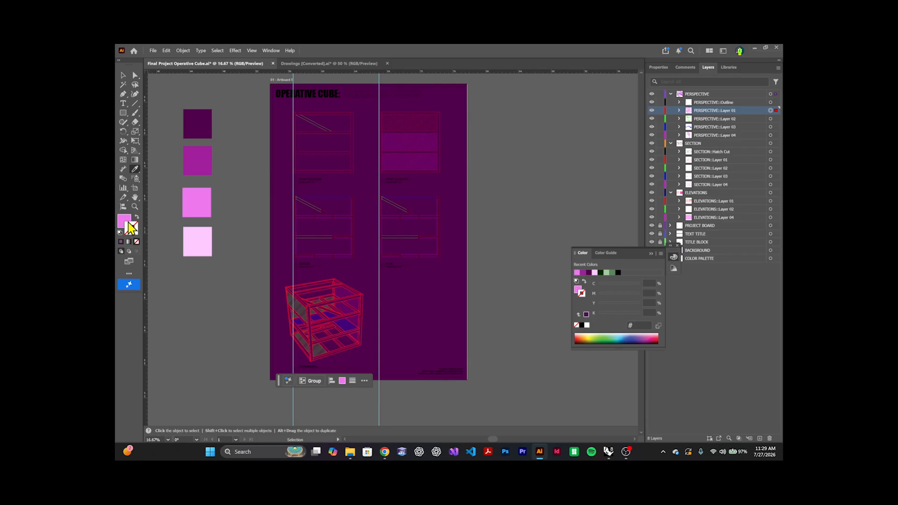
click(136, 218)
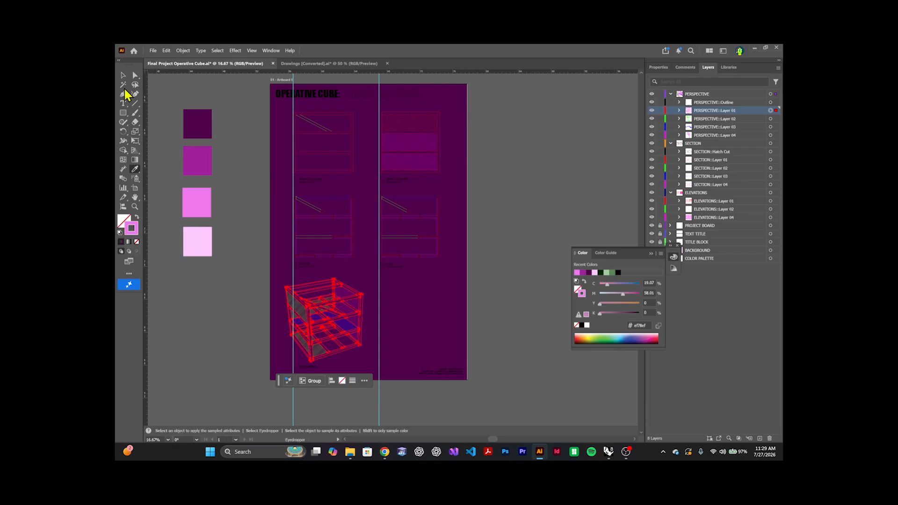
click(123, 76)
click(237, 313)
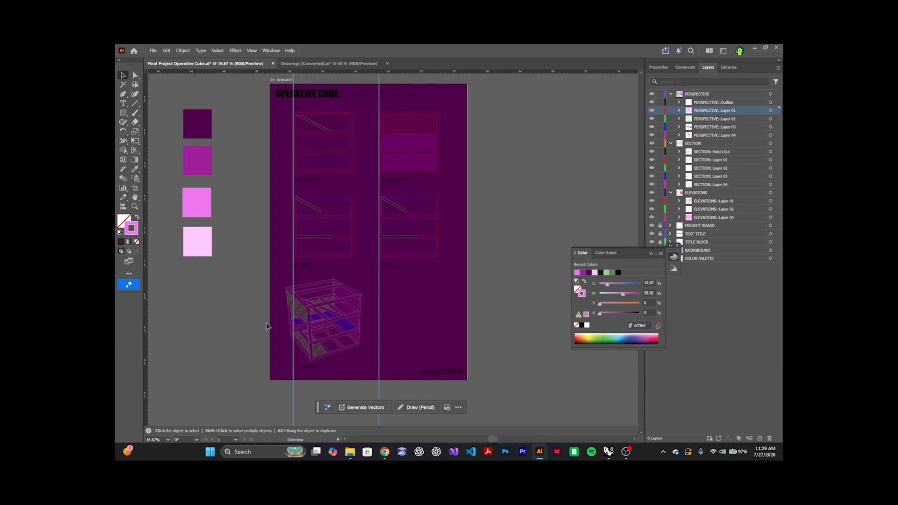
scroll(282, 332, up, 3)
scroll(290, 280, down, 3)
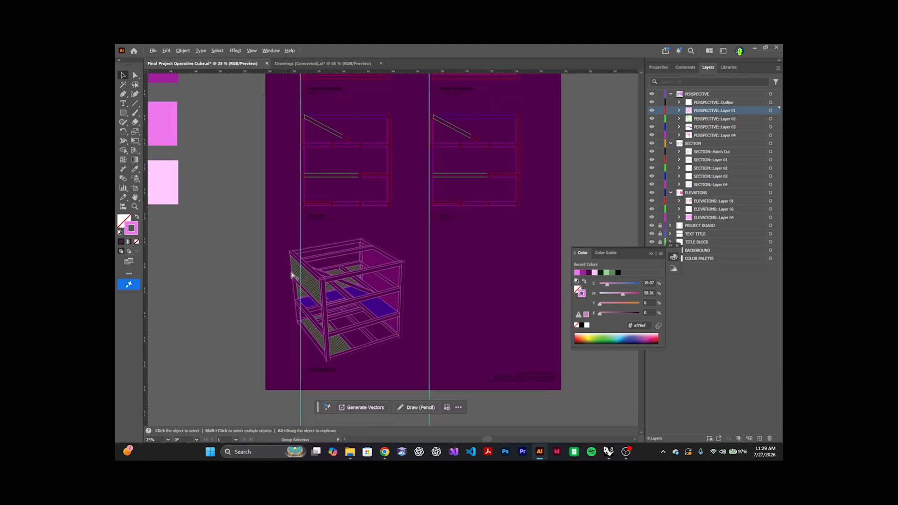
scroll(291, 276, up, 1)
scroll(291, 275, down, 1)
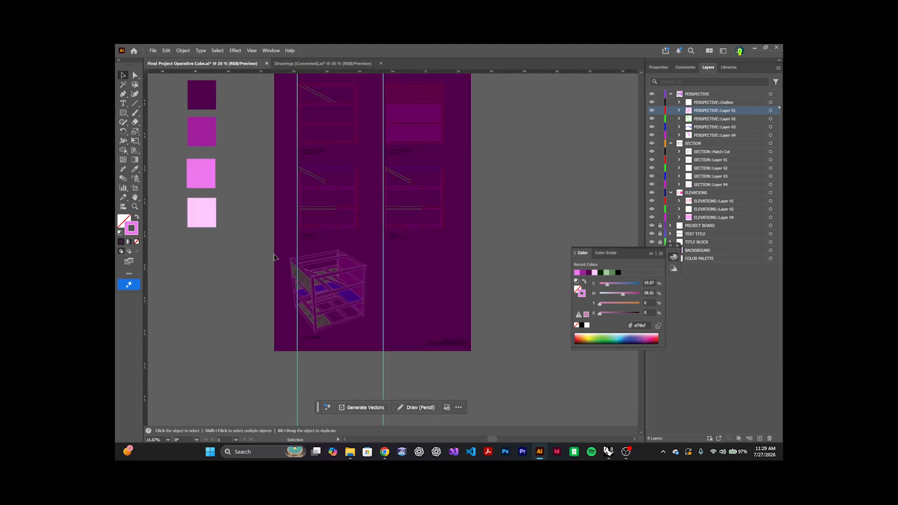
key(space)
drag(270, 249, 273, 266)
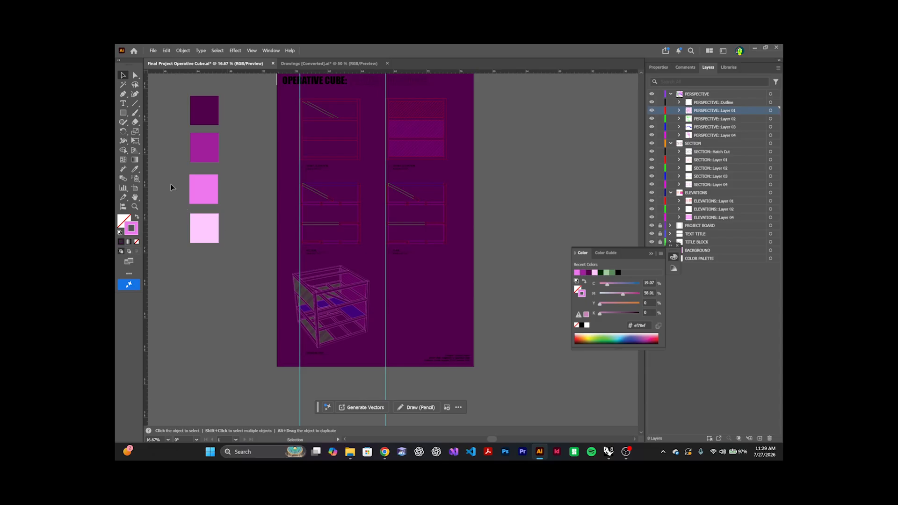
Step: Delete the medium purple palette swatch and recolor the bright pink swatch to the lighter pink #f19af4
click(204, 154)
key(Delete)
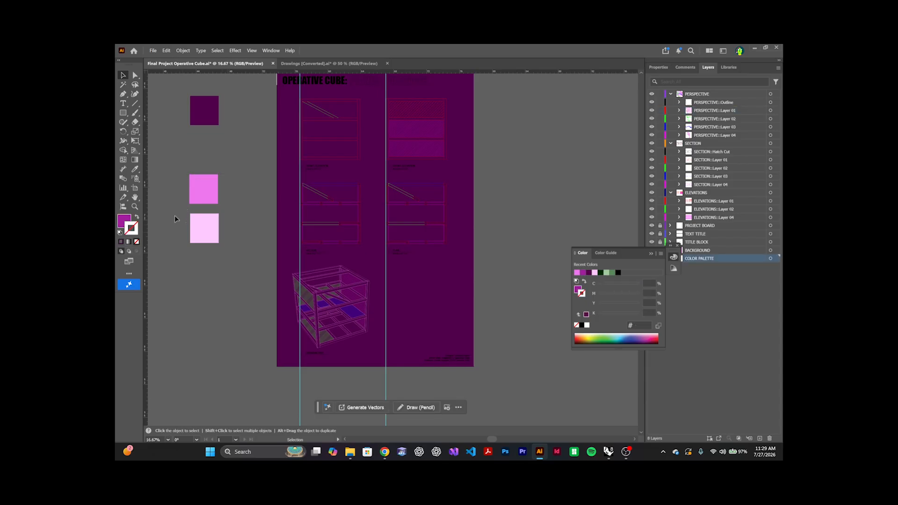
click(198, 195)
double_click(124, 220)
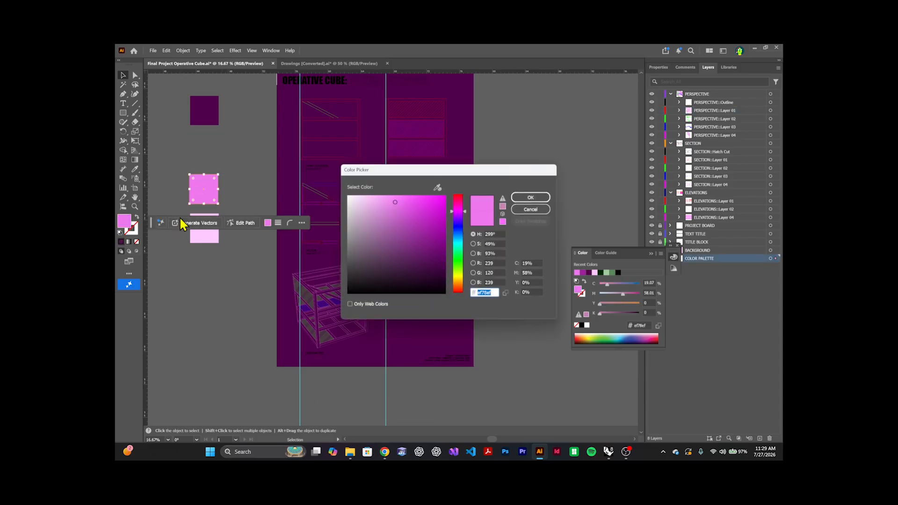
click(383, 199)
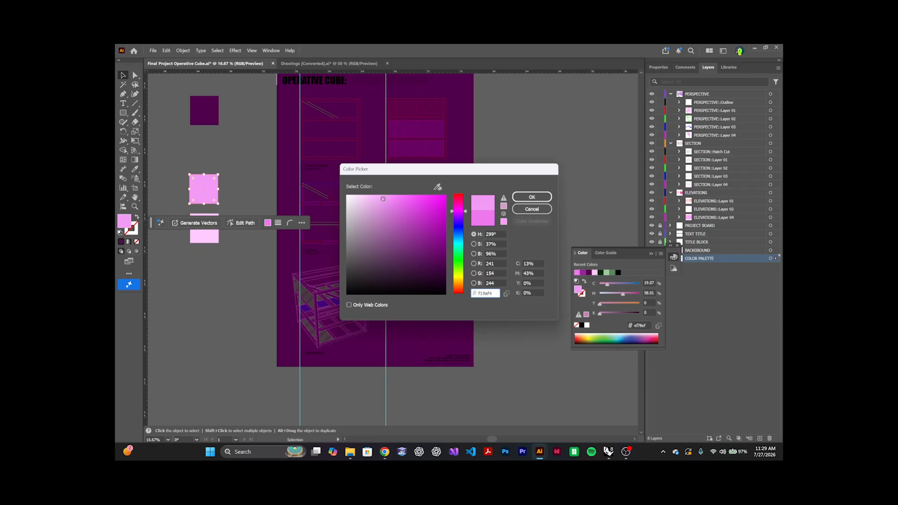
click(532, 197)
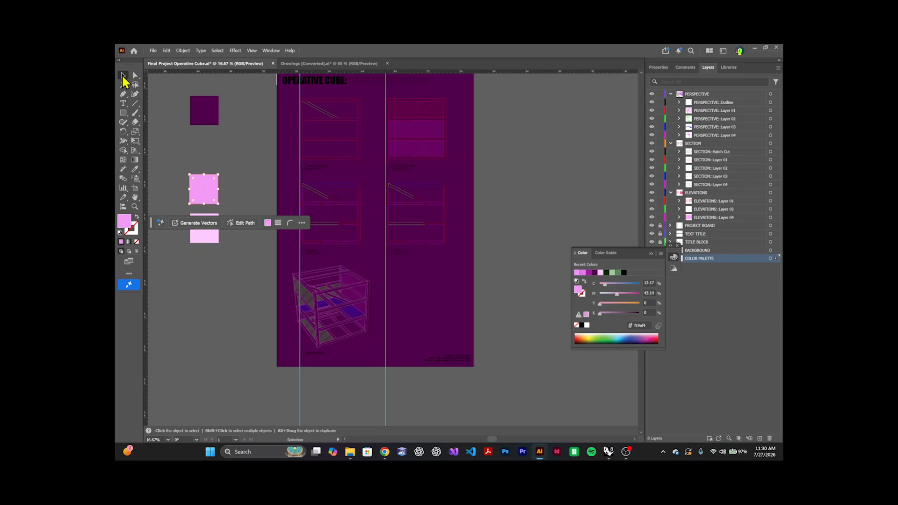
Step: Lighten the lowest palette swatch's fill to a very pale pink with 1.71% cyan and 12.92% magenta
click(208, 232)
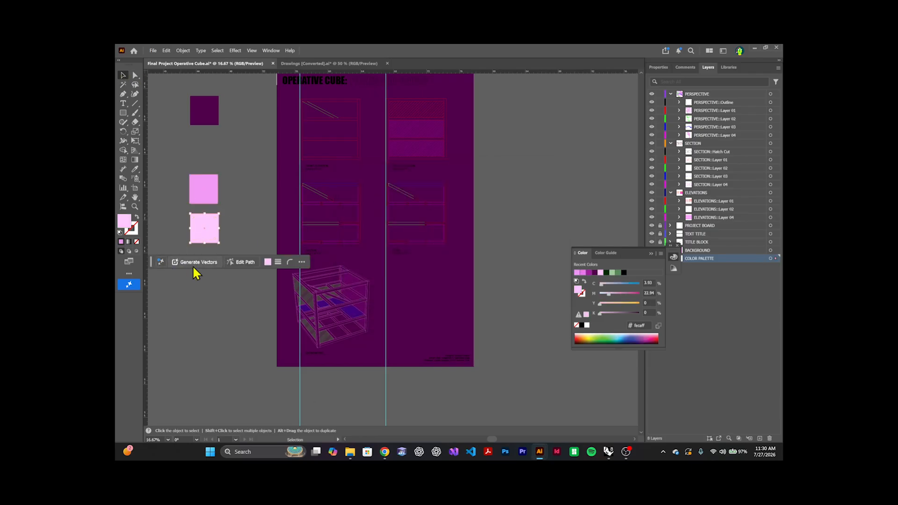
click(267, 261)
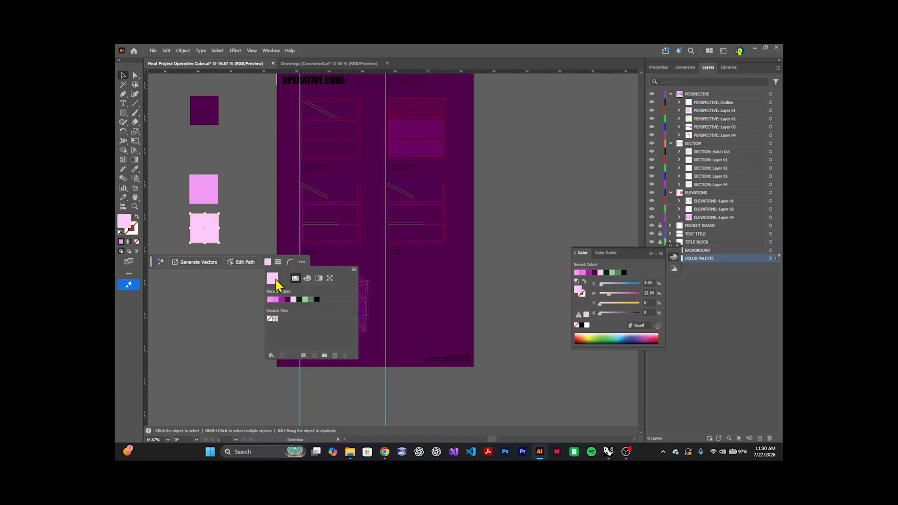
double_click(126, 223)
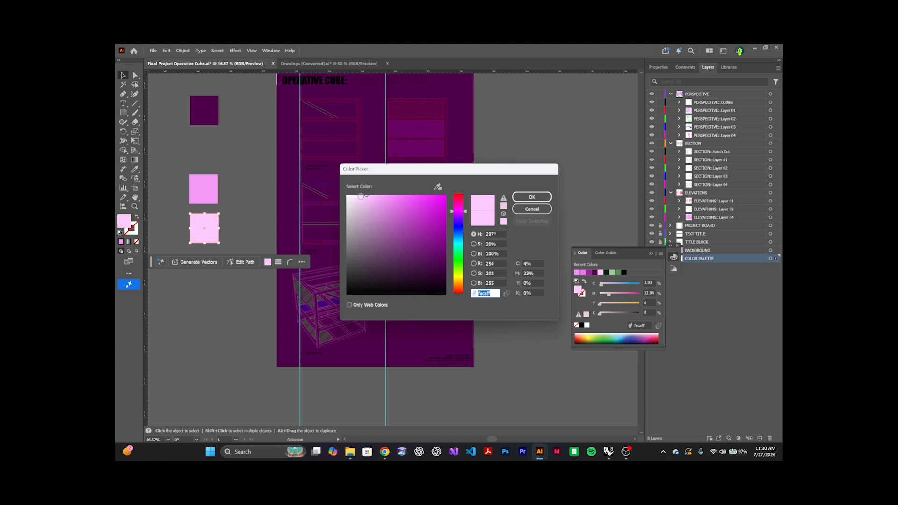
click(359, 195)
click(522, 197)
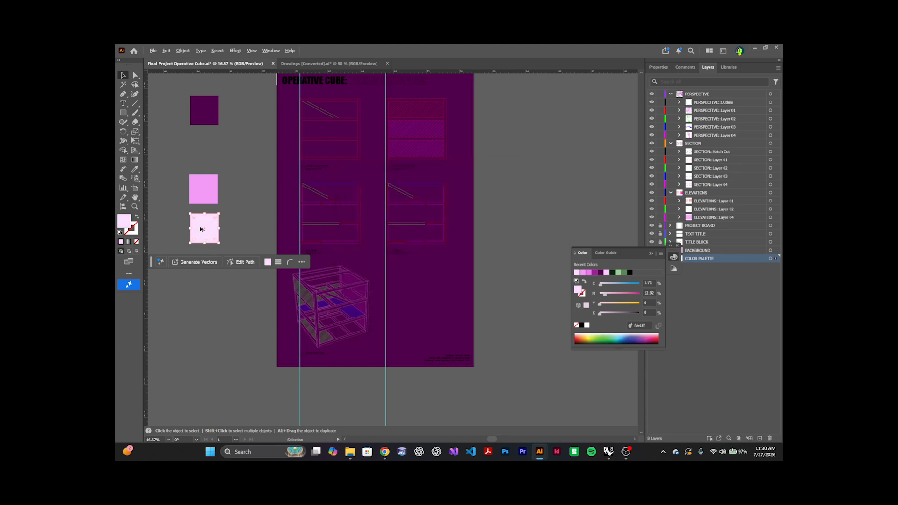
Step: Duplicate the palest pink swatch directly below itself and change the copy's fill to white #ffffff
drag(201, 229, 203, 269)
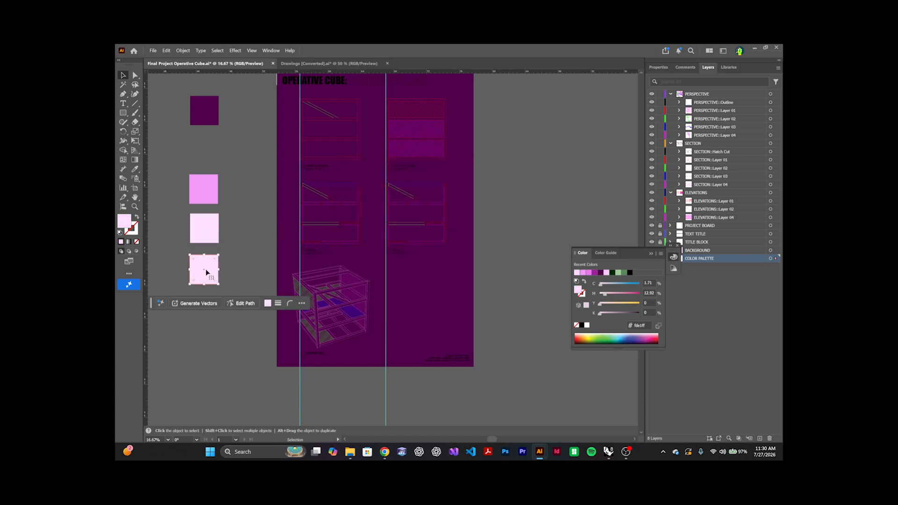
double_click(120, 225)
click(347, 197)
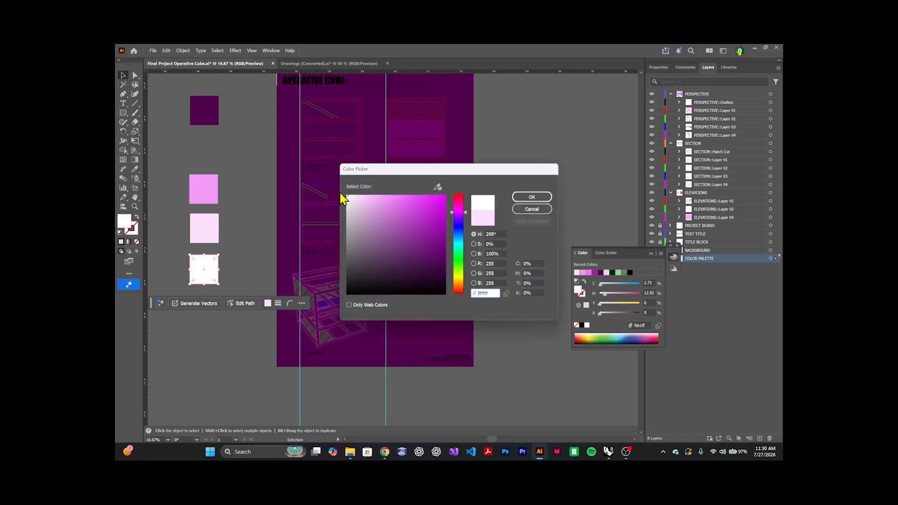
click(531, 197)
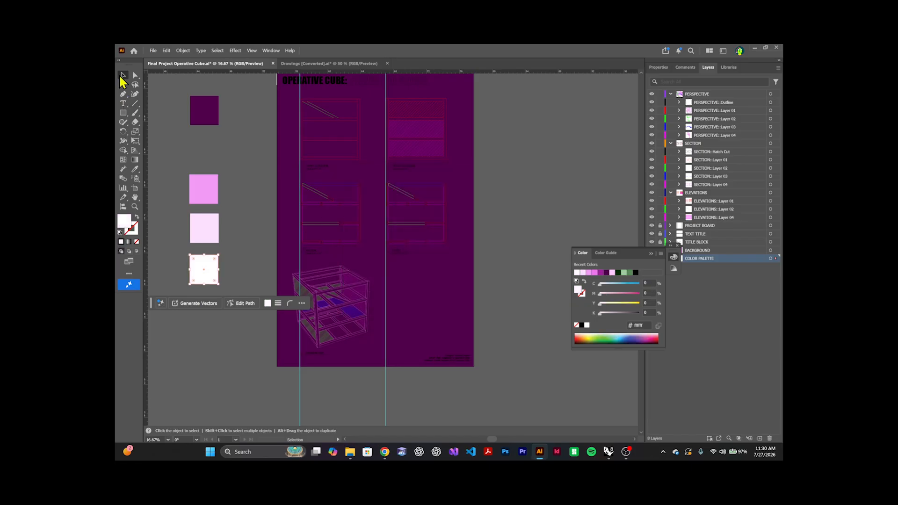
click(190, 140)
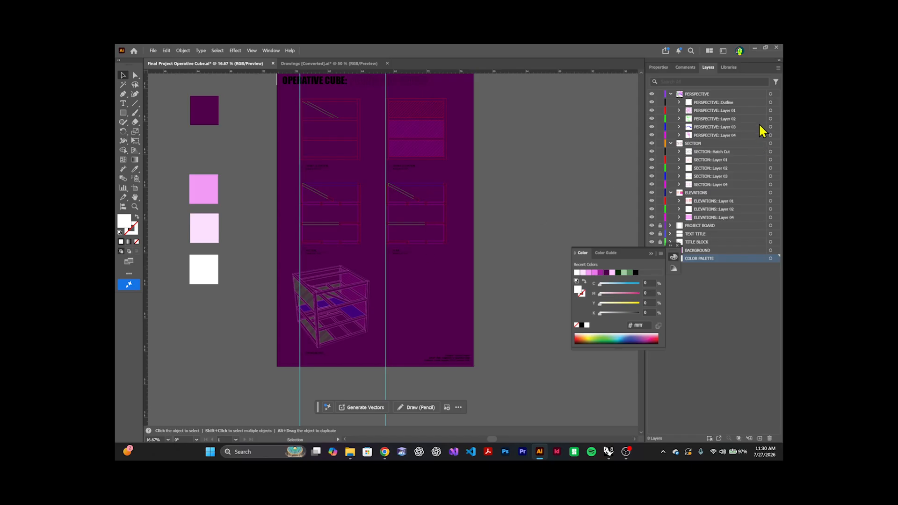
Step: Sample the #f19af4 pink swatch for the PERSPECTIVE::Layer 01 artwork and make it the stroke color with no fill
click(770, 110)
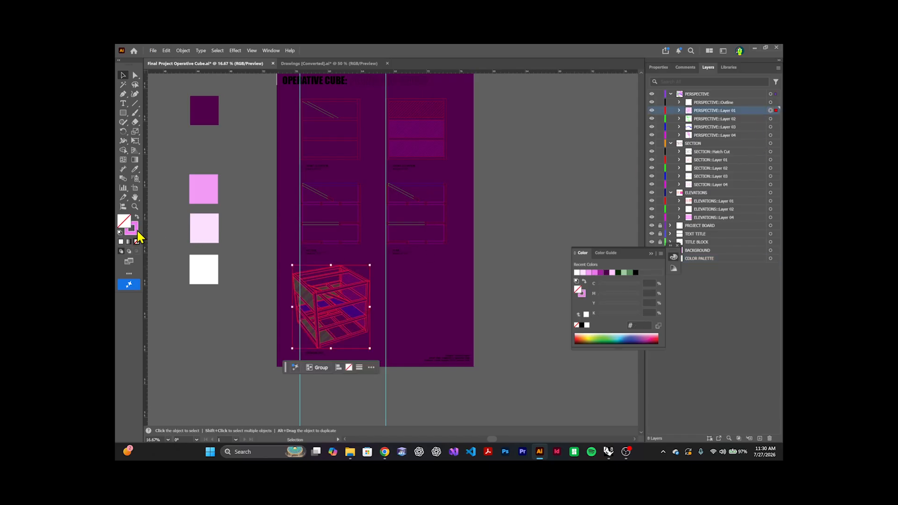
click(135, 169)
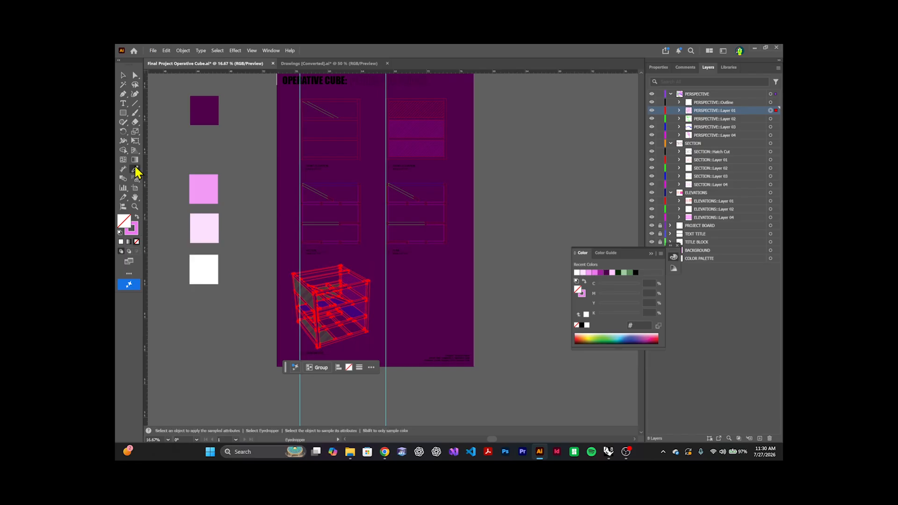
click(201, 187)
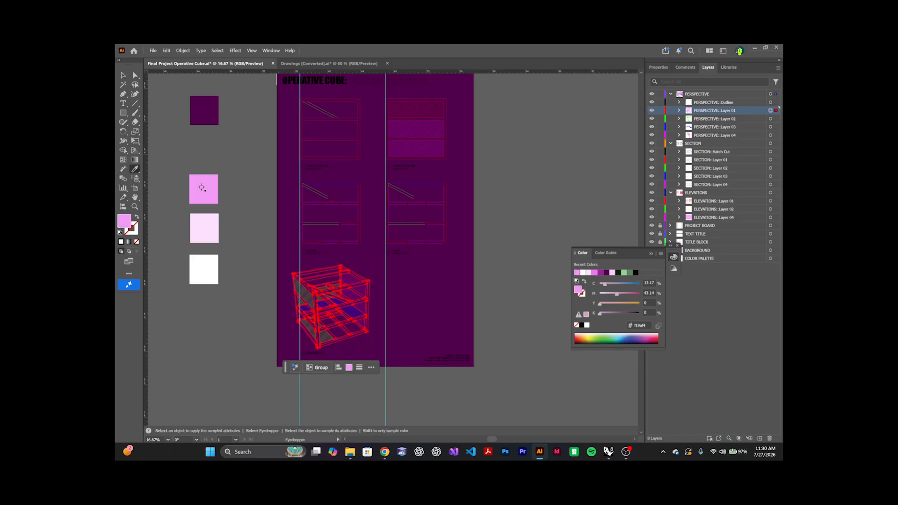
click(137, 218)
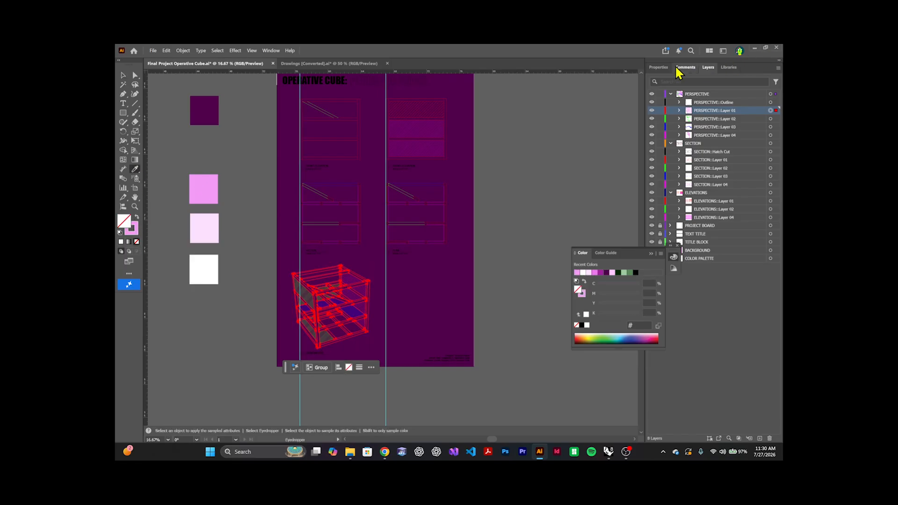
Step: Set the stroke weight of the PERSPECTIVE::Layer 01 linework to 2 pt and deselect it
click(659, 67)
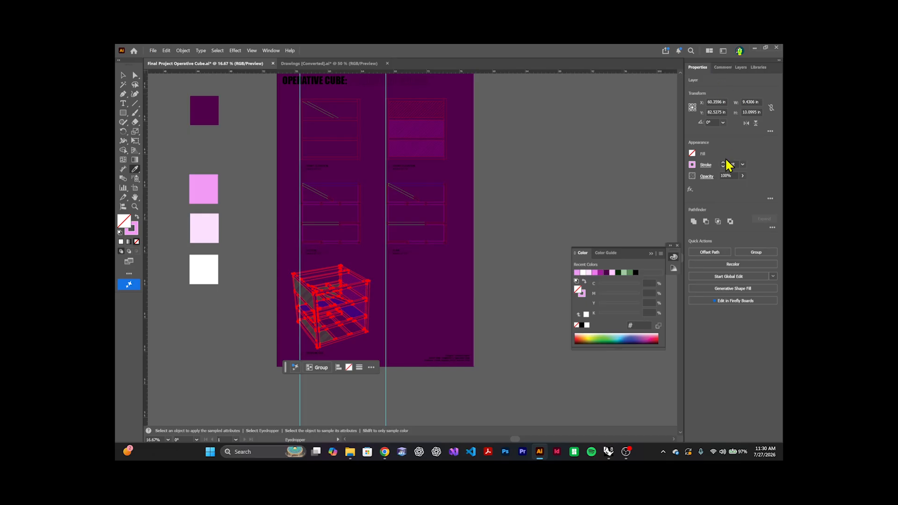
click(742, 164)
click(758, 211)
click(122, 76)
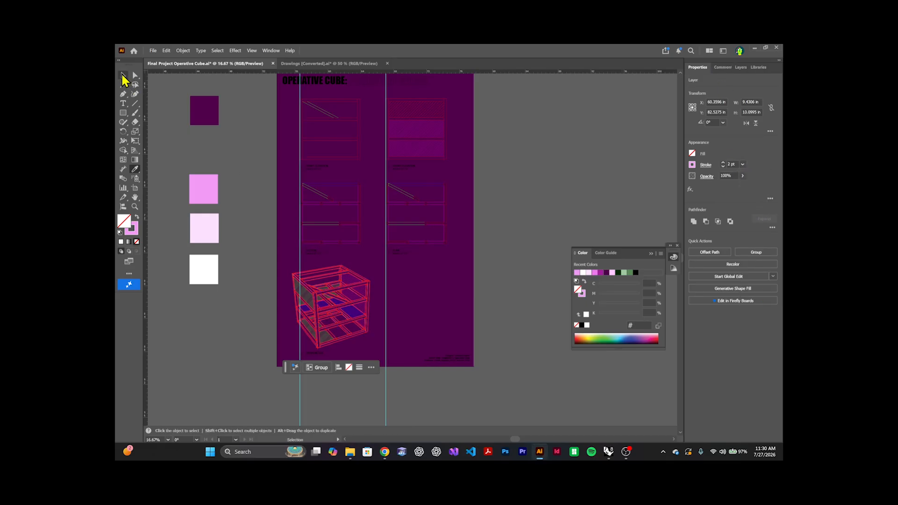
click(174, 141)
scroll(329, 298, up, 2)
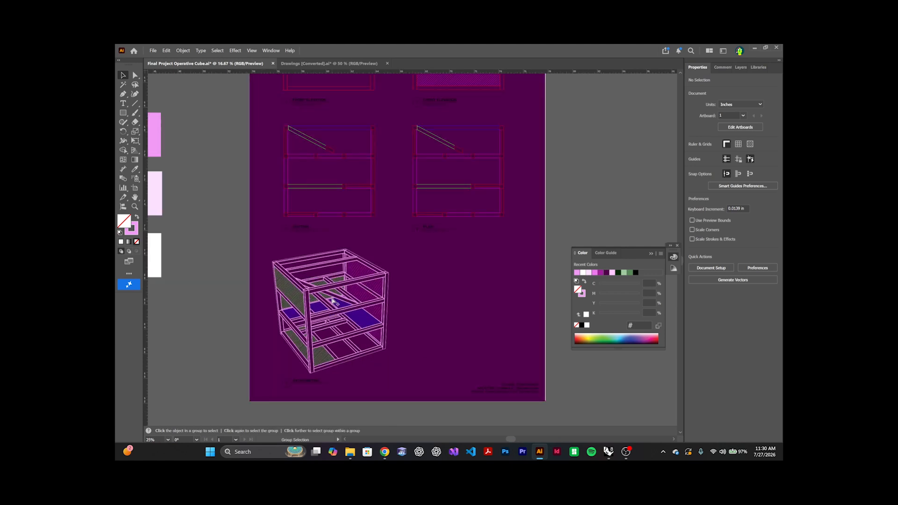
scroll(344, 287, down, 2)
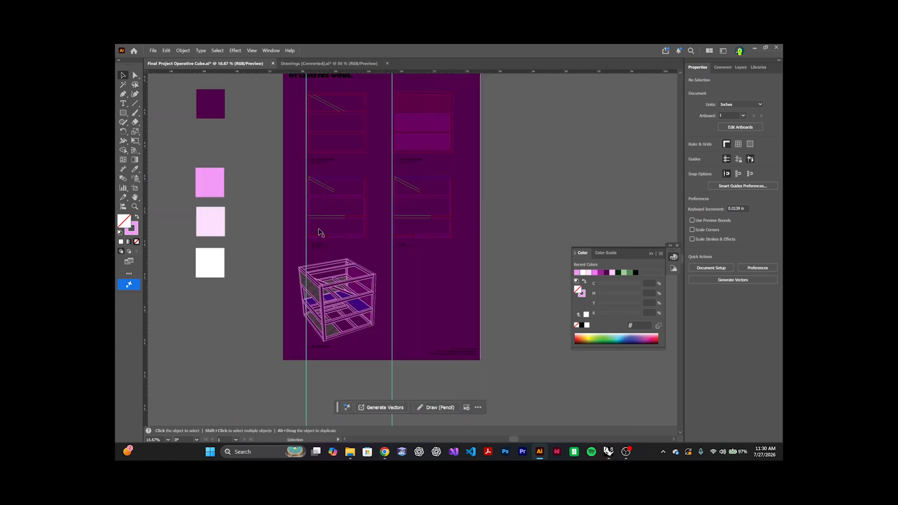
Step: Sample the palest pink swatch for the artwork on PERSPECTIVE::Layer 02, PERSPECTIVE::Layer 03 and PERSPECTIVE::Layer 04 together
click(722, 70)
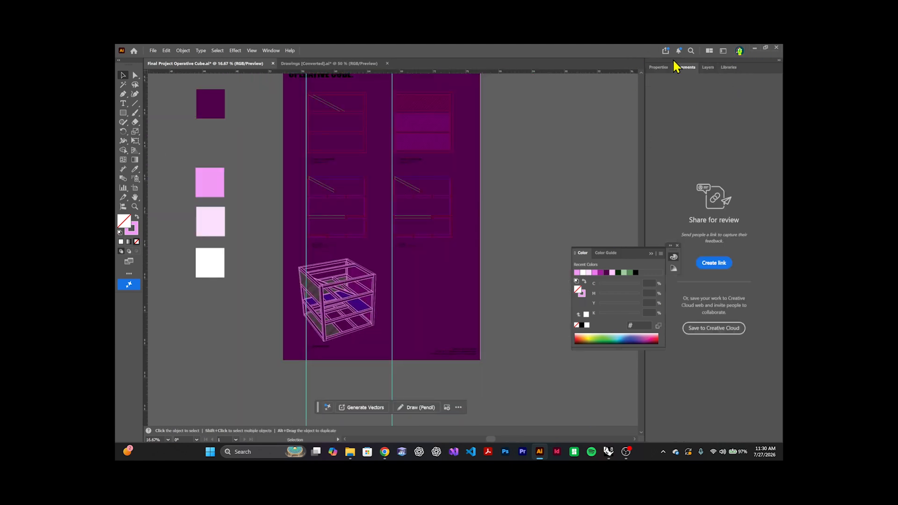
click(706, 67)
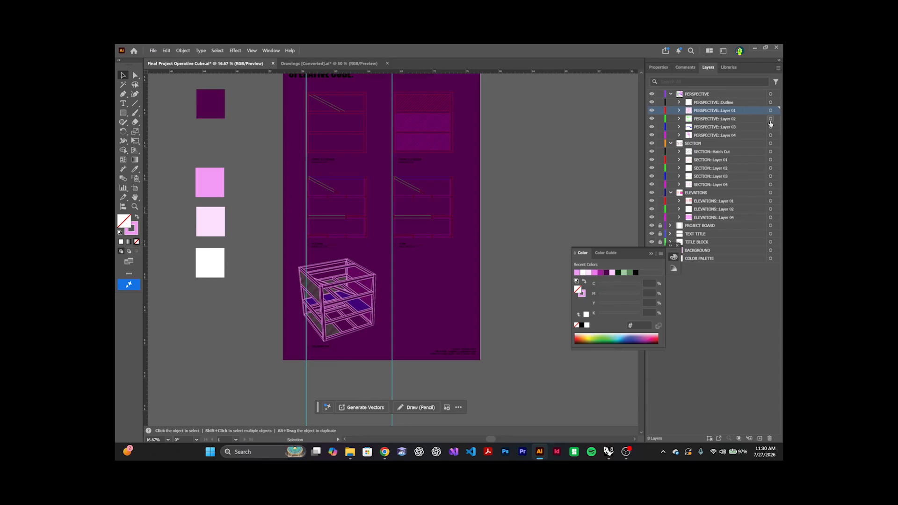
click(652, 119)
click(652, 119)
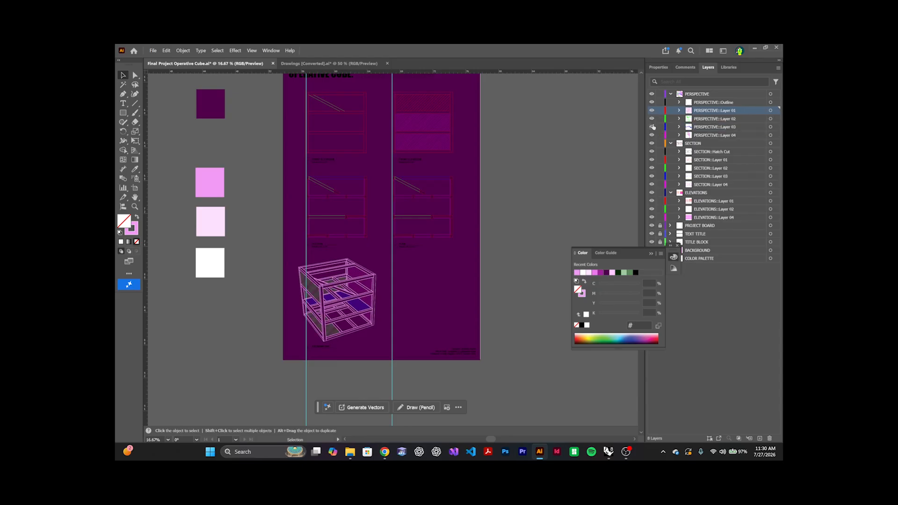
click(770, 119)
shift+click(769, 127)
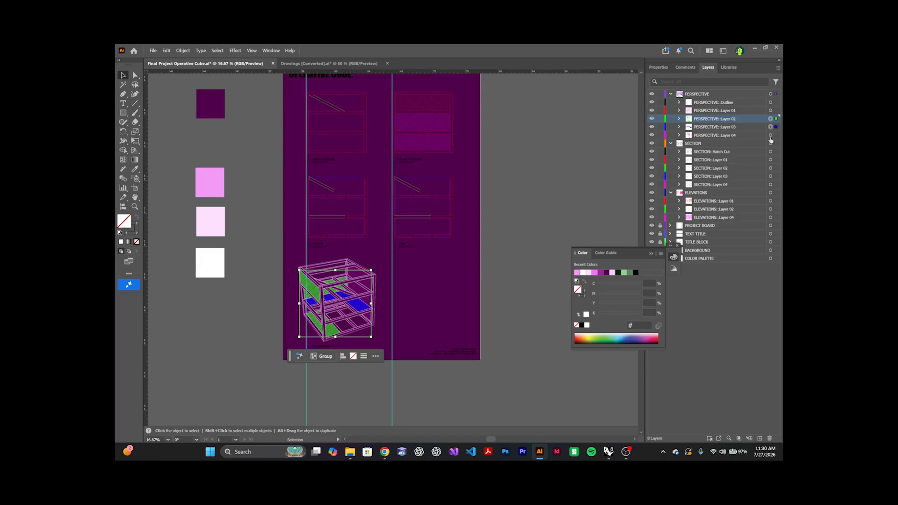
shift+click(770, 136)
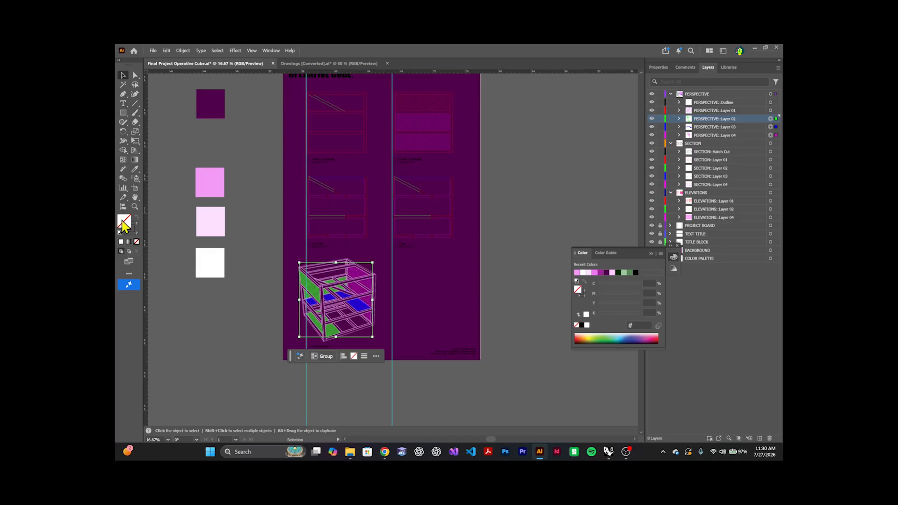
click(135, 170)
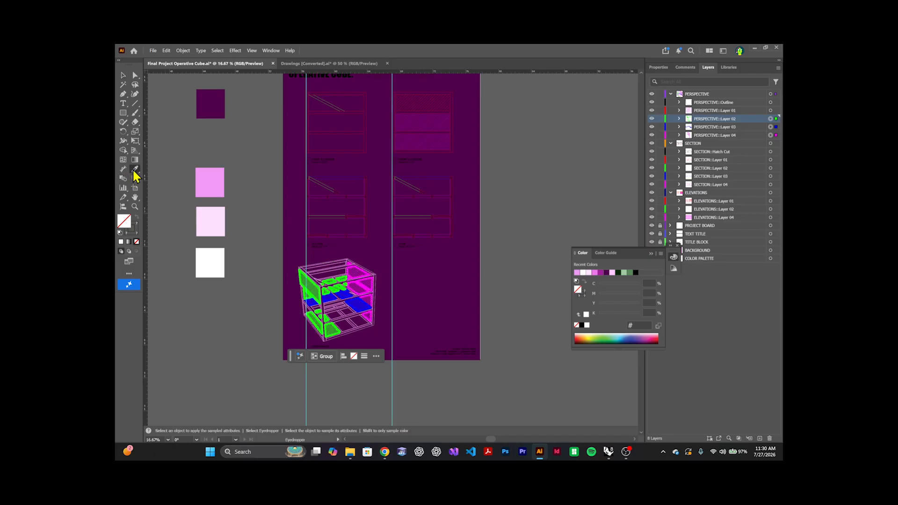
click(209, 217)
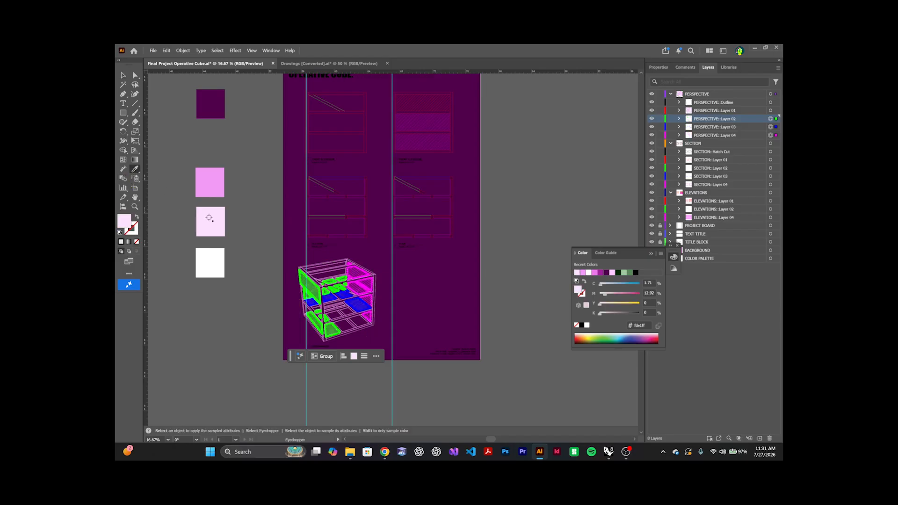
Step: Set the stroke weight of the PERSPECTIVE::Layer 02, 03 and 04 artwork to 0.75 pt and deselect it
click(658, 67)
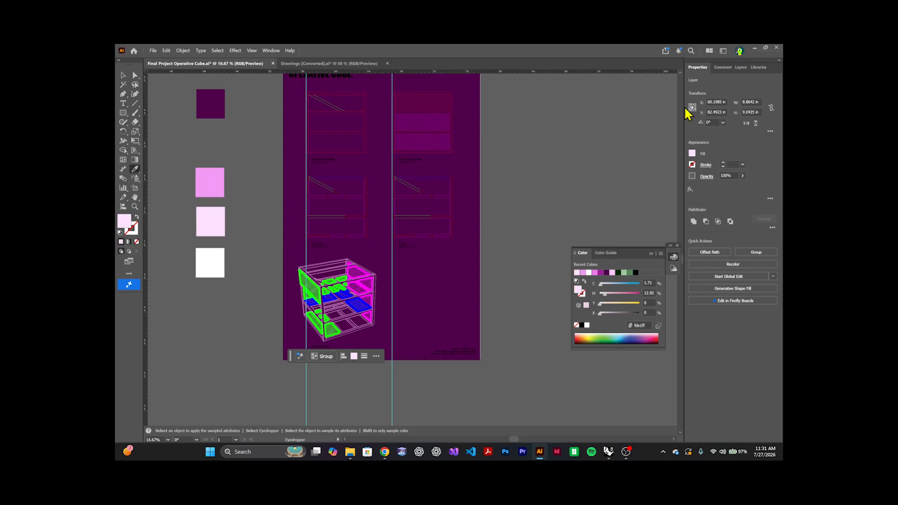
click(742, 164)
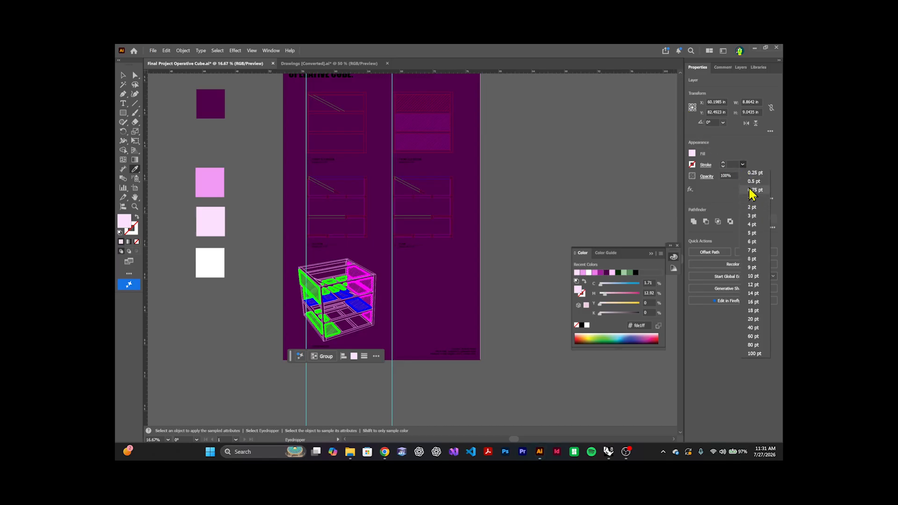
click(739, 190)
click(123, 75)
click(163, 116)
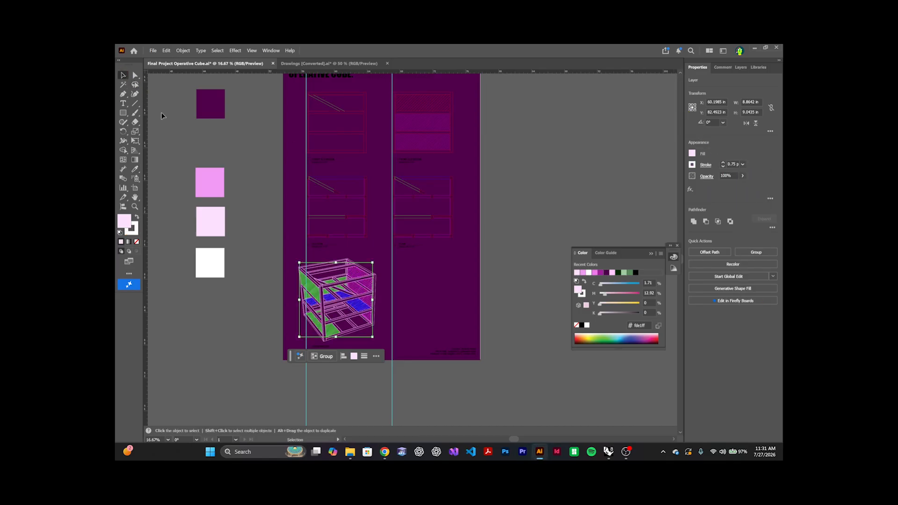
scroll(314, 258, up, 2)
scroll(342, 247, down, 2)
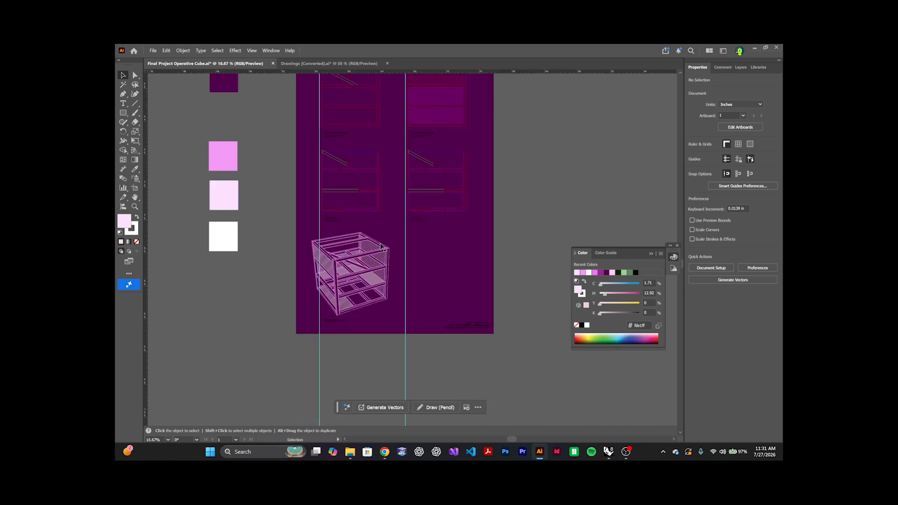
Step: Sample the white swatch for the PERSPECTIVE::Outline artwork and make it the stroke color with no fill
click(721, 68)
click(708, 68)
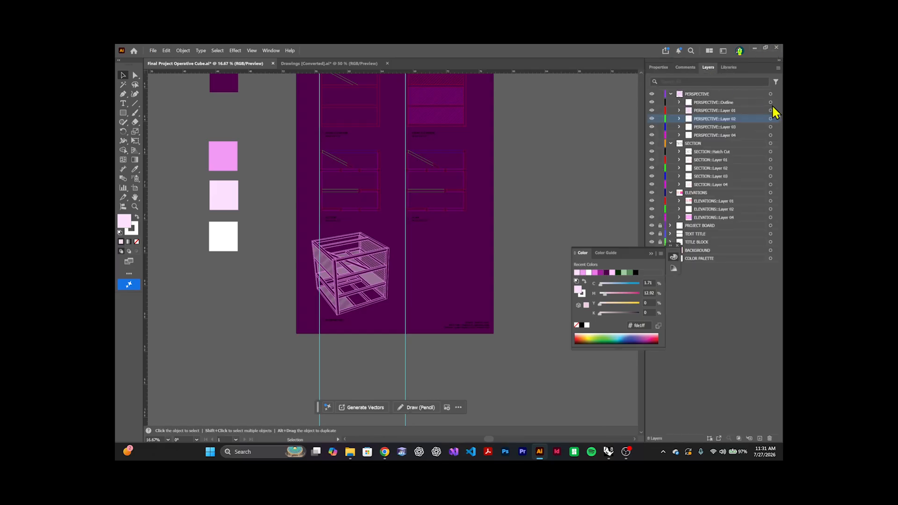
click(770, 103)
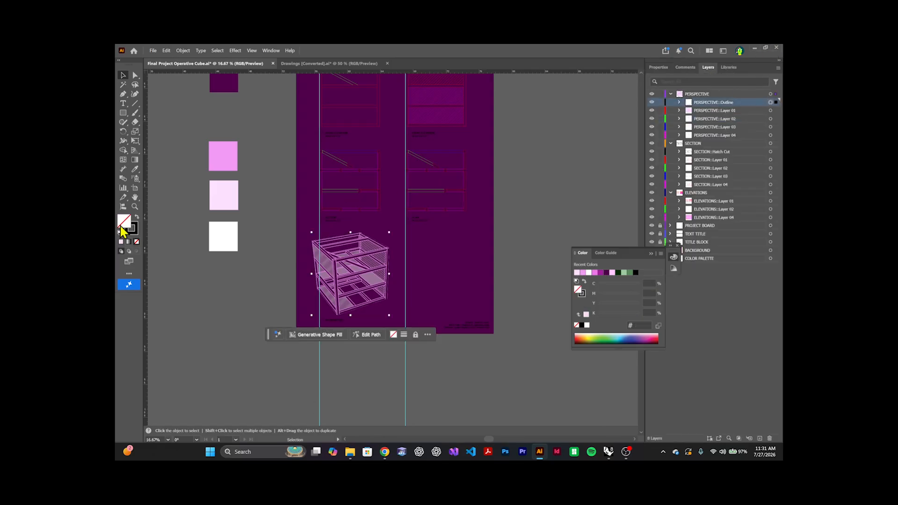
click(135, 170)
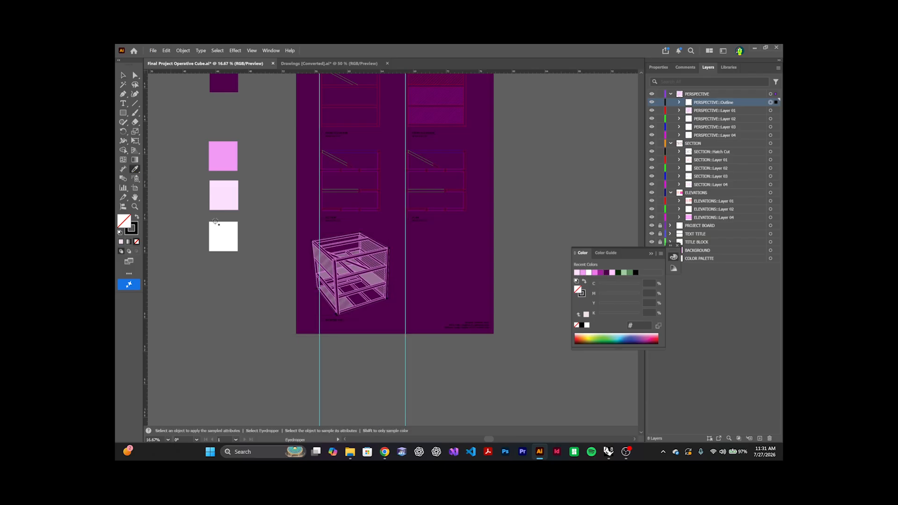
click(228, 233)
key(v)
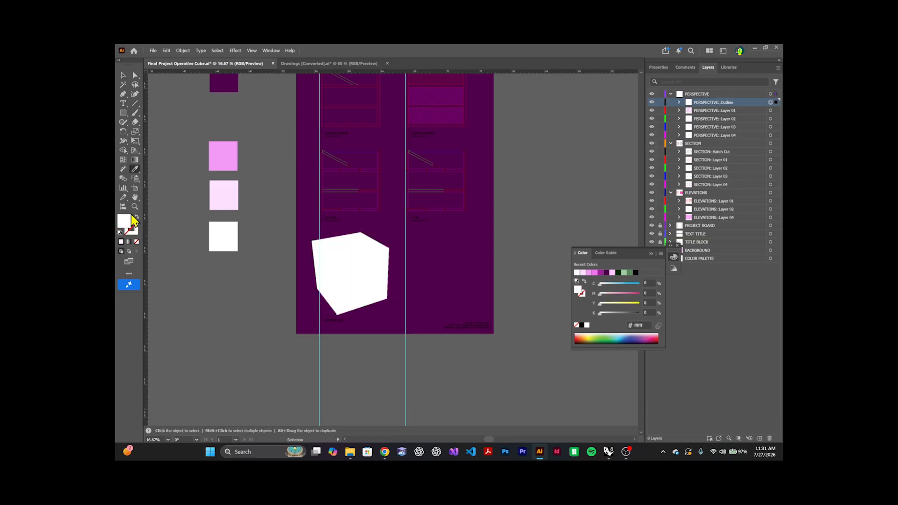
click(137, 217)
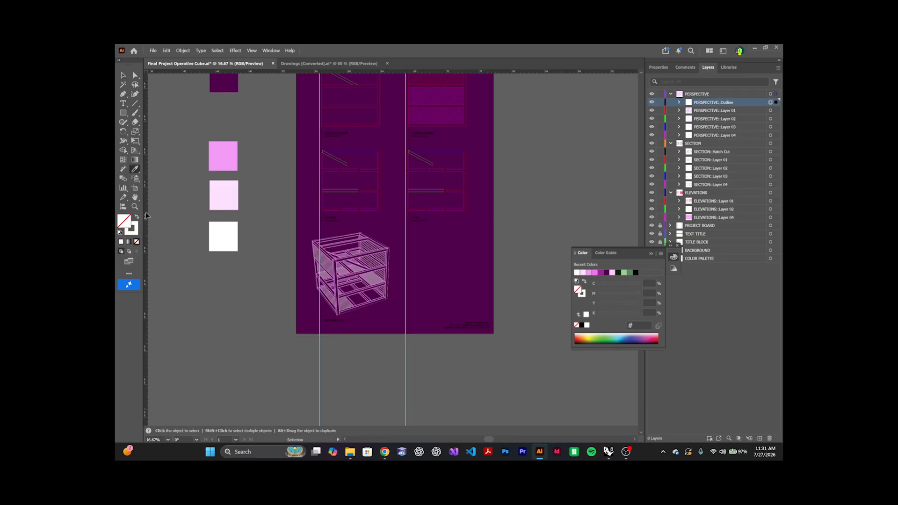
Step: Set the stroke weight of the PERSPECTIVE::Outline artwork to 5 pt and deselect it
click(658, 67)
key(i)
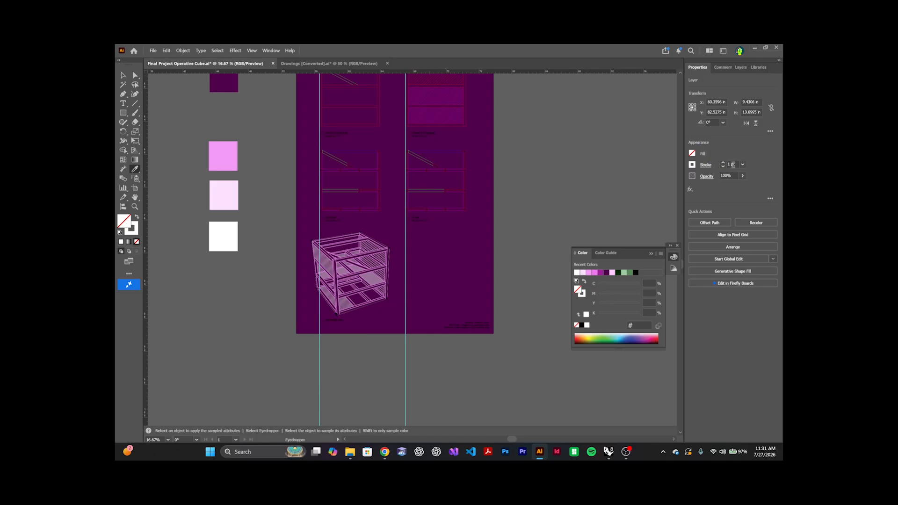
click(742, 165)
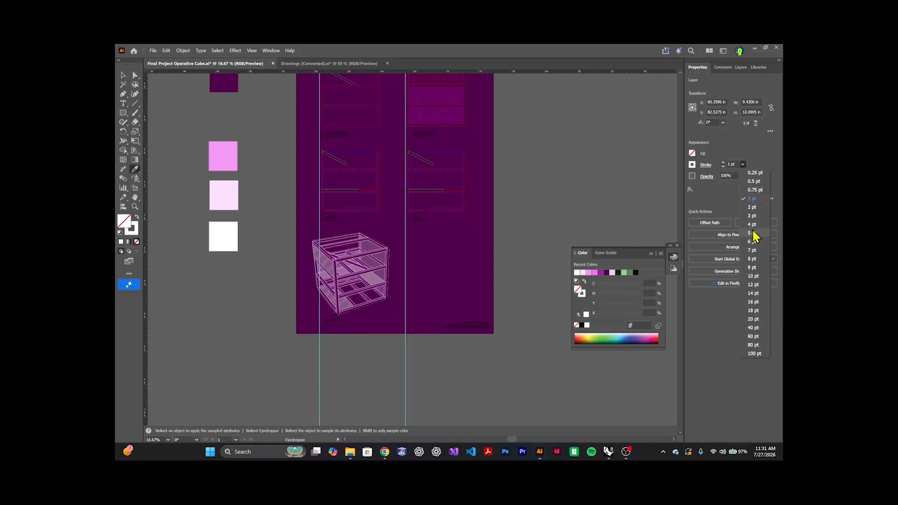
click(755, 236)
click(123, 75)
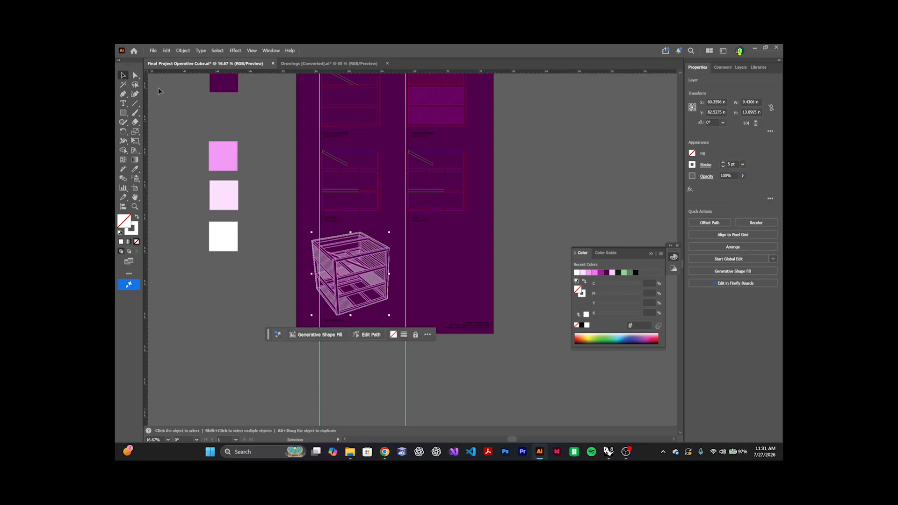
click(239, 142)
Step: Collapse the PERSPECTIVE, SECTION and ELEVATIONS layer groups in the layer list
scroll(317, 274, up, 2)
scroll(291, 260, down, 3)
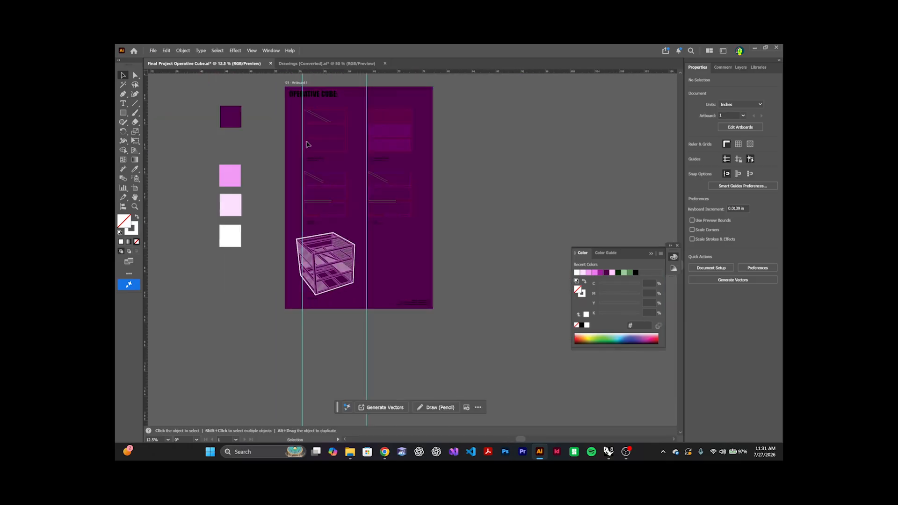
scroll(316, 192, up, 1)
scroll(316, 190, up, 2)
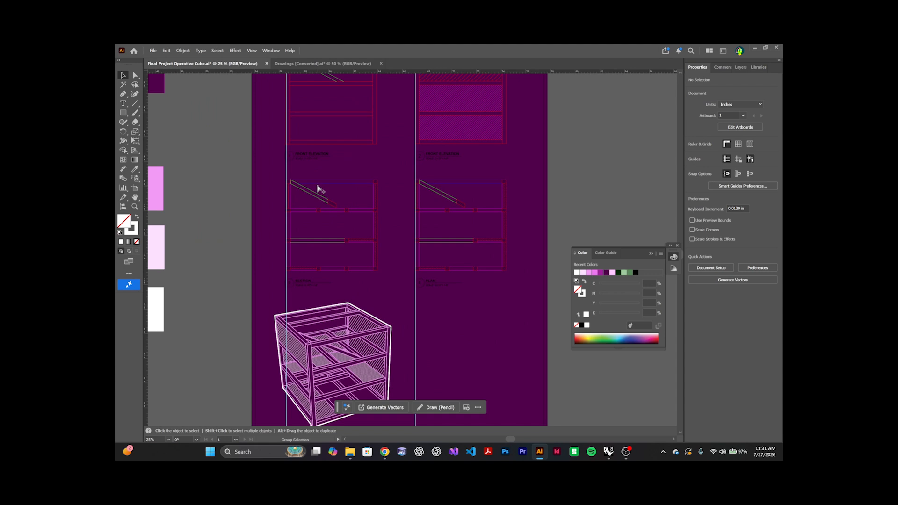
scroll(319, 189, down, 1)
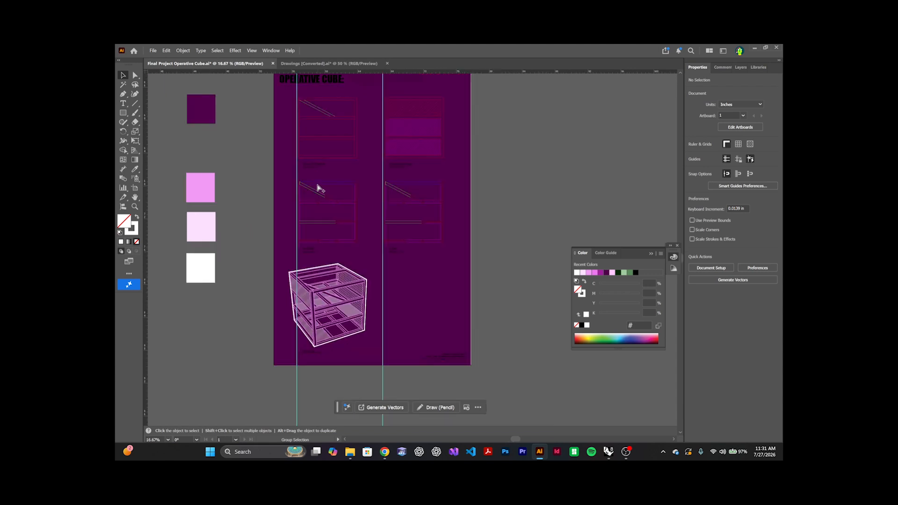
scroll(318, 188, down, 1)
scroll(324, 190, up, 1)
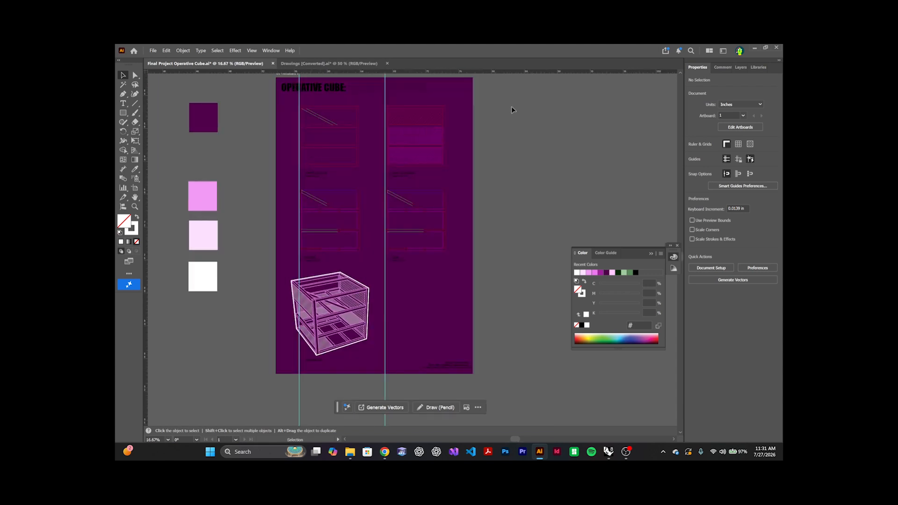
click(718, 67)
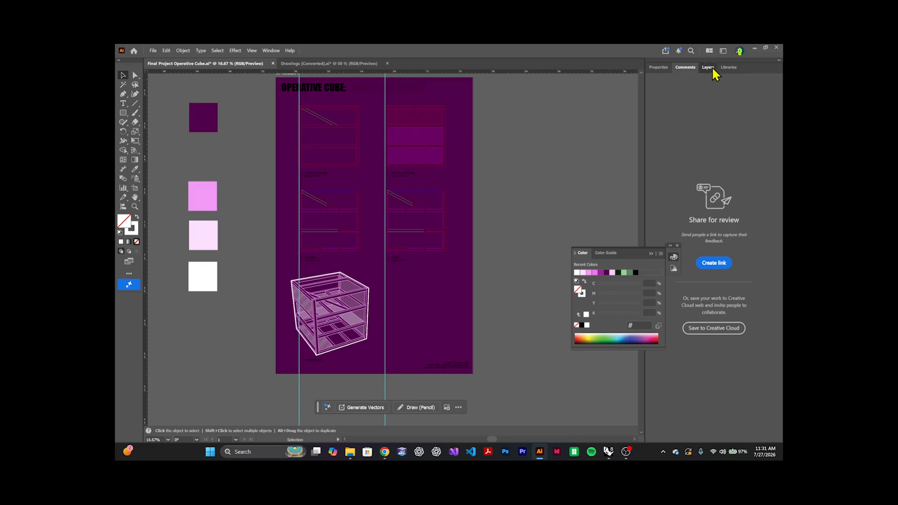
click(707, 66)
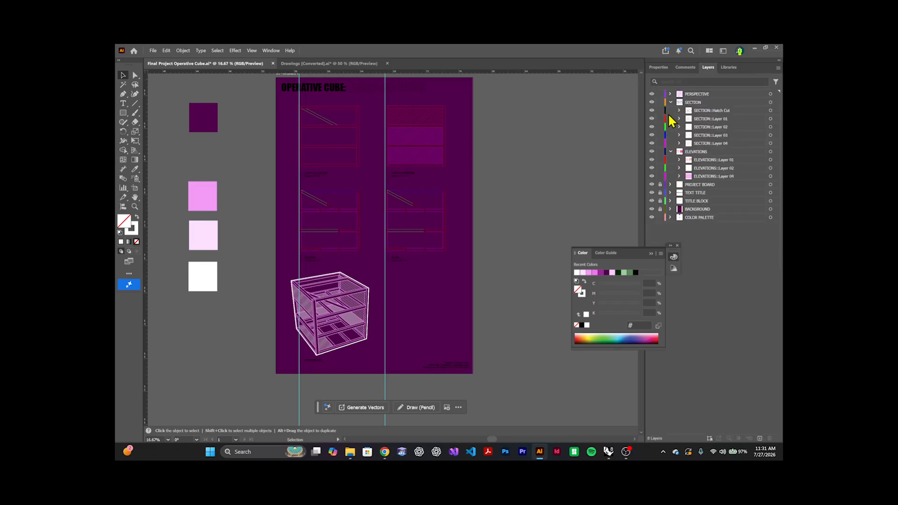
click(671, 102)
click(670, 110)
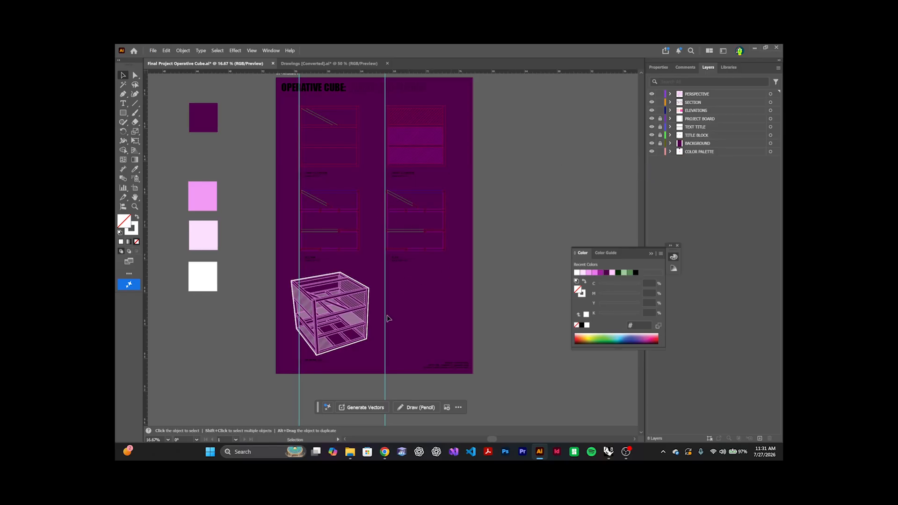
Step: Unlock the PROJECT BOARD, TEXT TITLE and TITLE BLOCK layers, and lock PERSPECTIVE, SECTION, ELEVATIONS and COLOR PALETTE
click(660, 136)
click(660, 118)
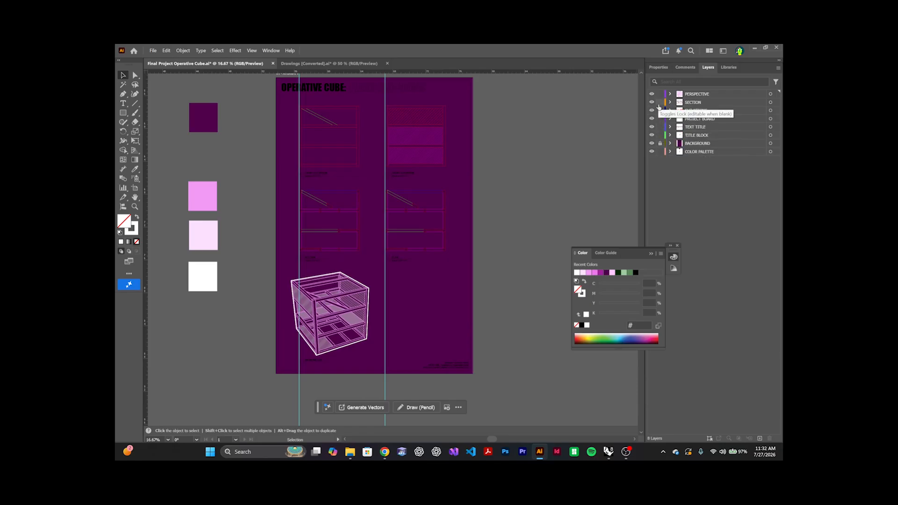
click(659, 103)
click(658, 94)
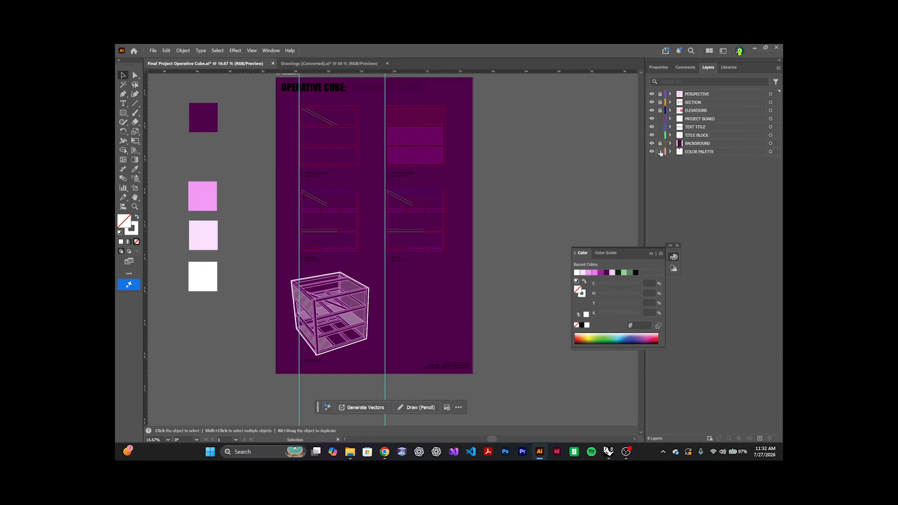
Step: Recolor the title text "OPERATIVE CUBE:" with the medium pink palette swatch
click(340, 88)
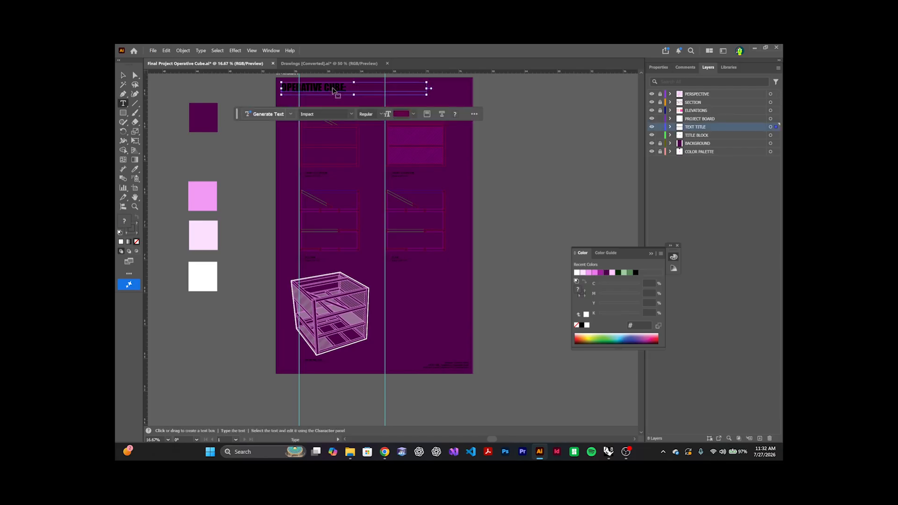
double_click(342, 88)
drag(347, 88, 277, 90)
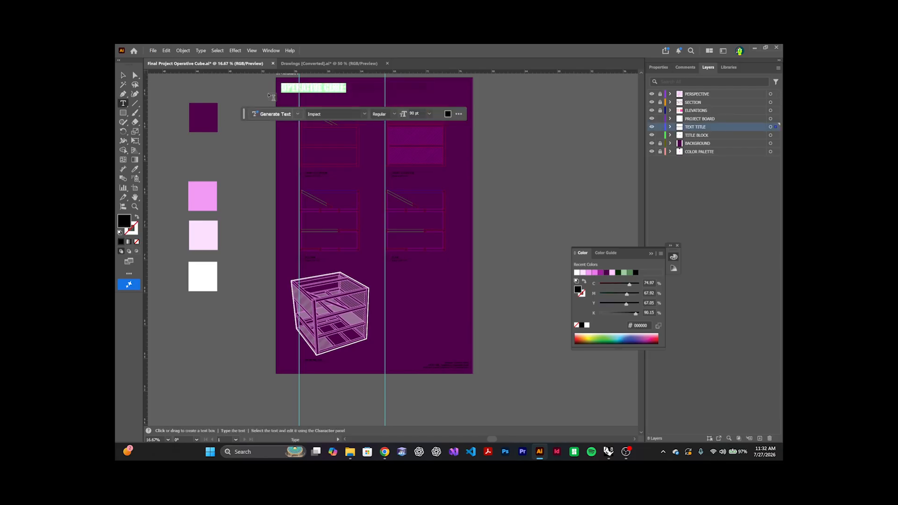
click(135, 169)
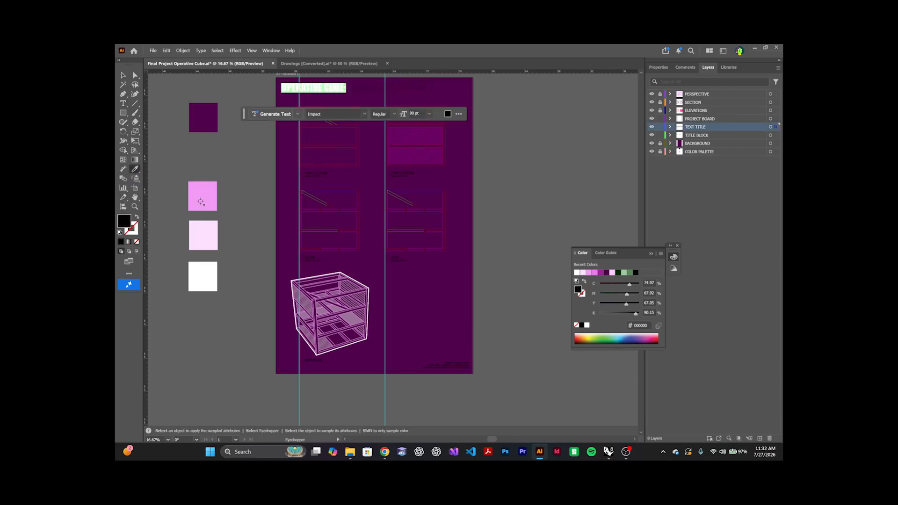
click(200, 202)
click(123, 75)
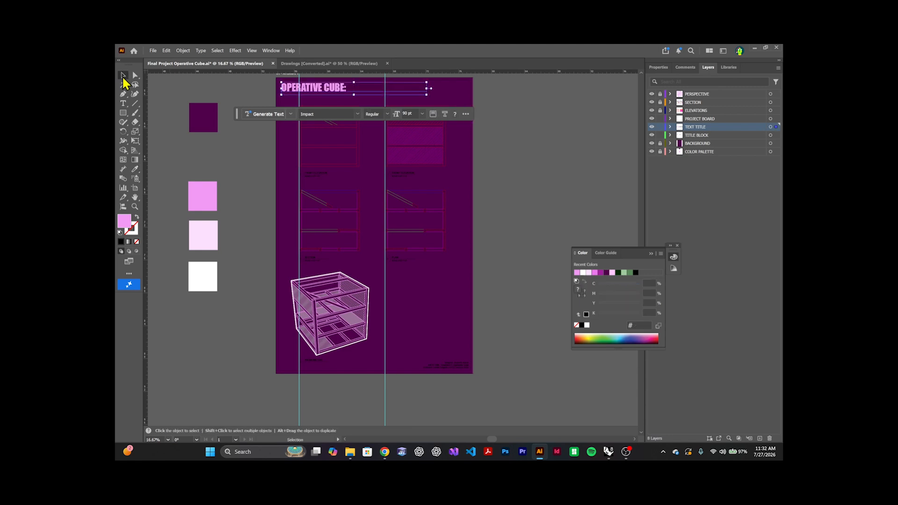
double_click(413, 90)
scroll(422, 93, up, 2)
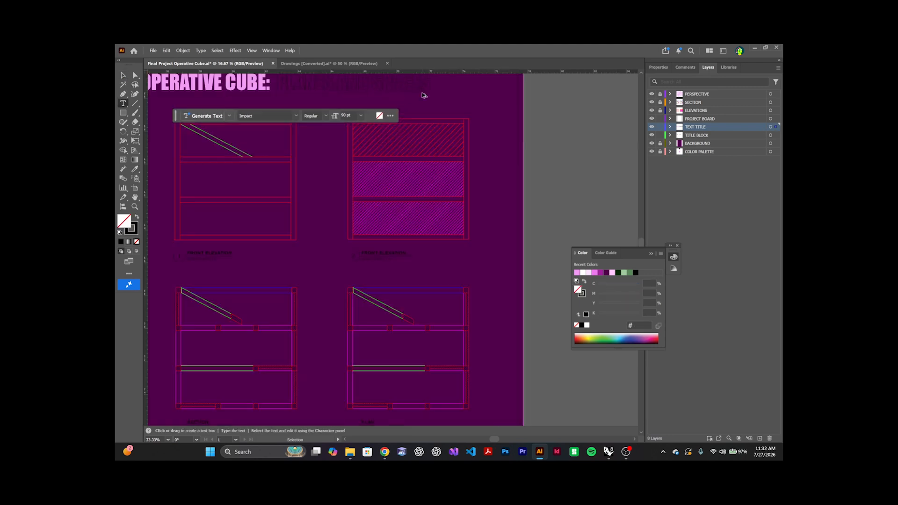
drag(431, 89, 415, 86)
key(Escape)
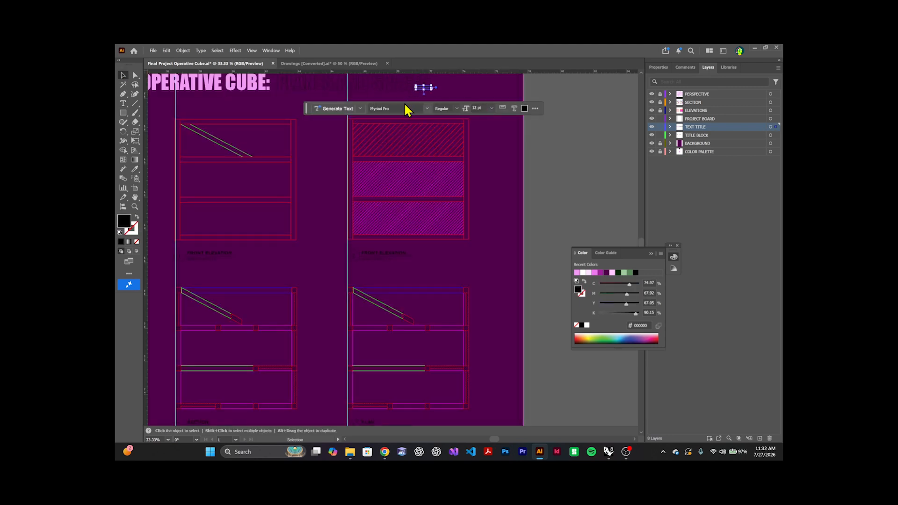
click(432, 90)
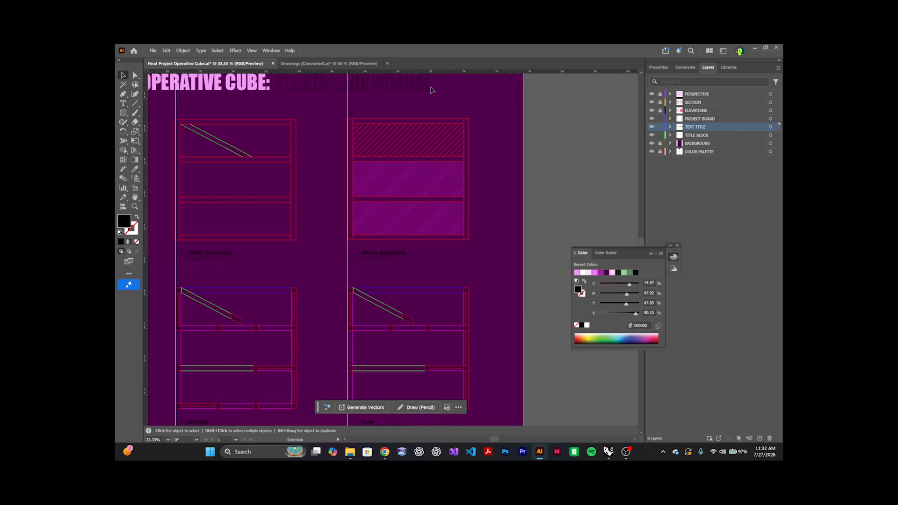
Step: Recolor the title text "PLANES AND SPACES" with the medium pink palette swatch as its stroke and no fill
double_click(431, 90)
drag(431, 89, 276, 88)
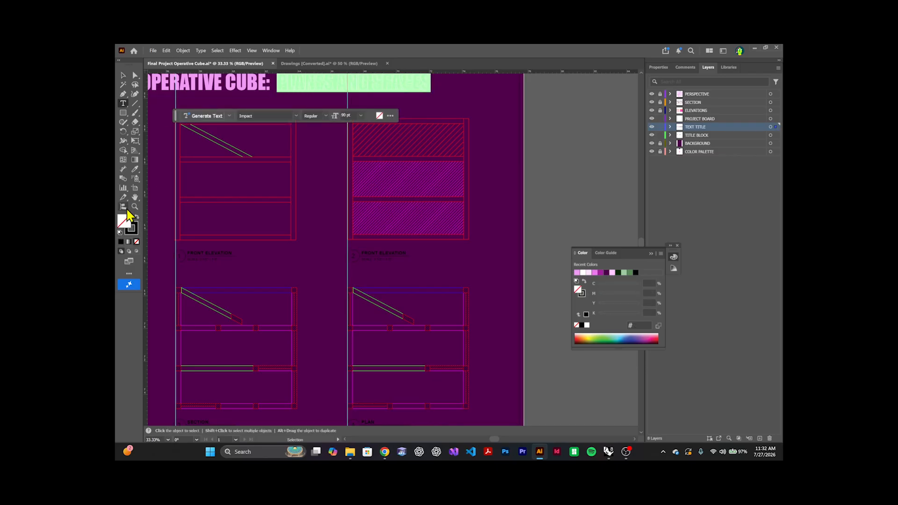
click(135, 170)
scroll(252, 187, down, 3)
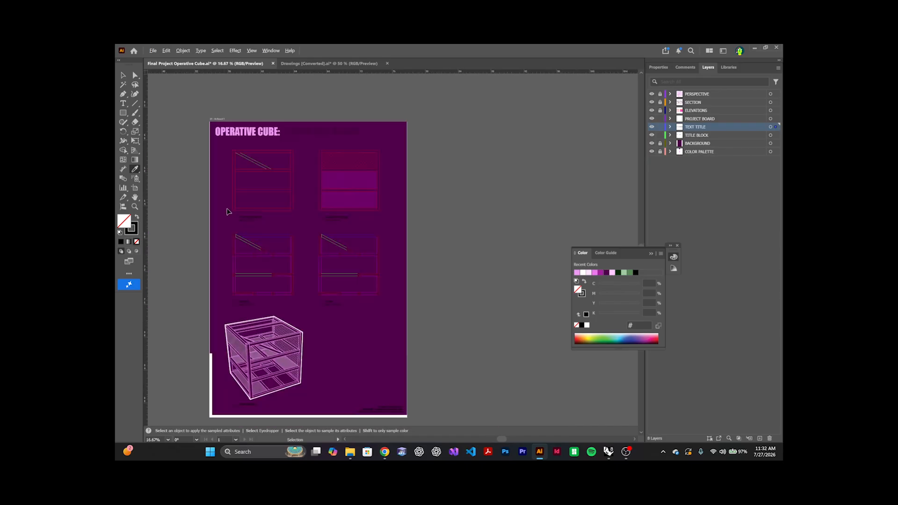
click(156, 230)
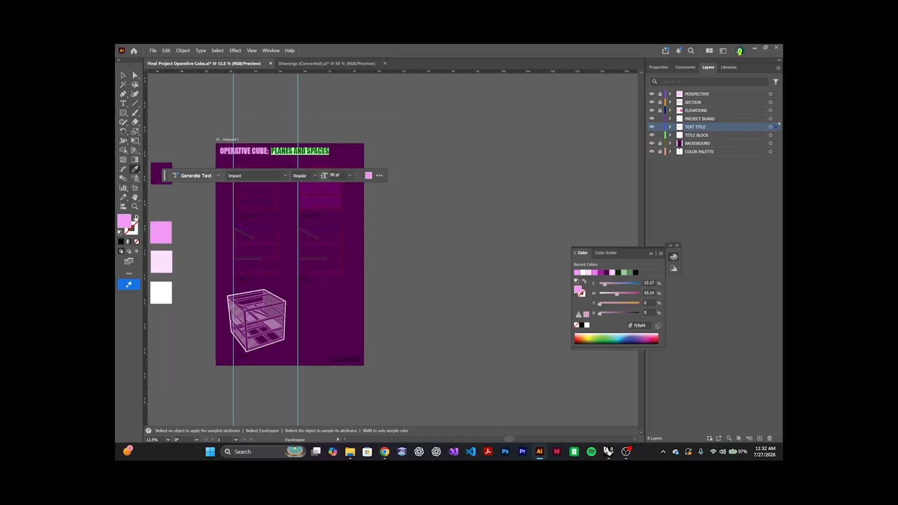
click(123, 75)
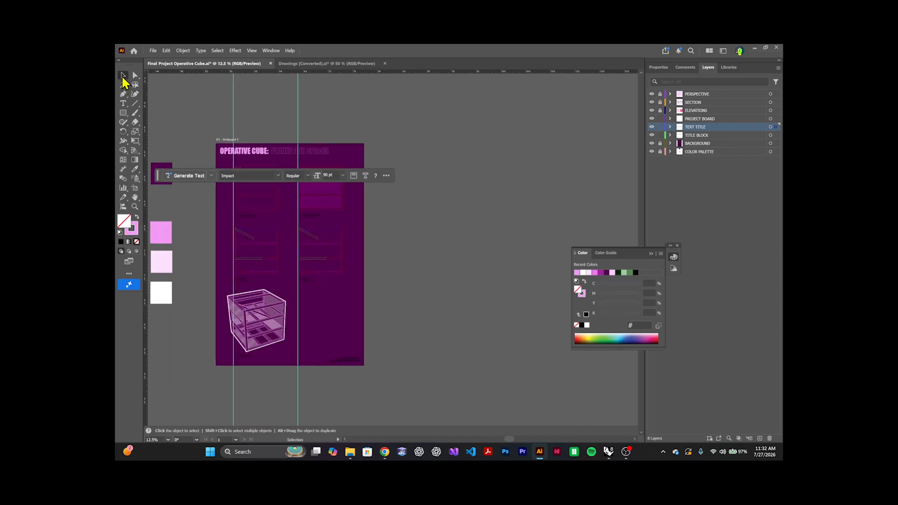
click(213, 134)
scroll(257, 160, up, 4)
scroll(371, 136, down, 4)
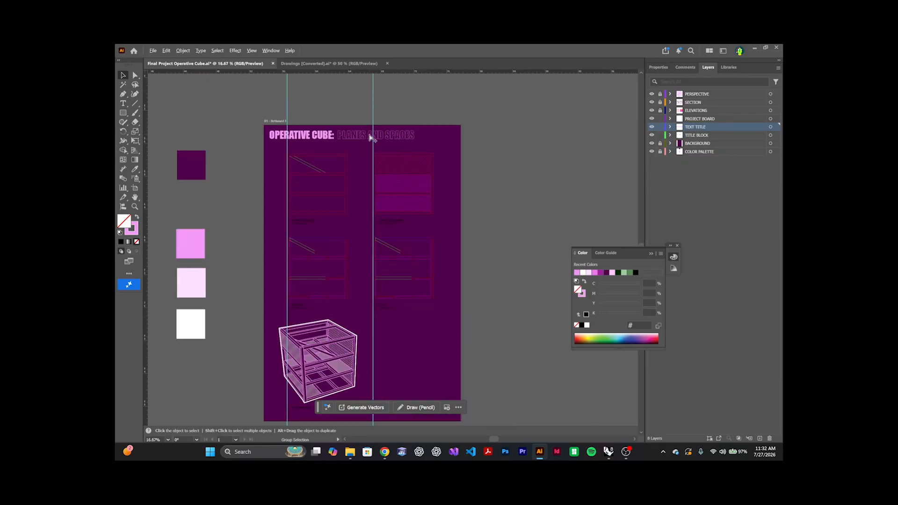
Step: Set the stroke weight of the title text "PLANES AND SPACES" to 3 pt and deselect it
scroll(373, 137, up, 2)
key(t)
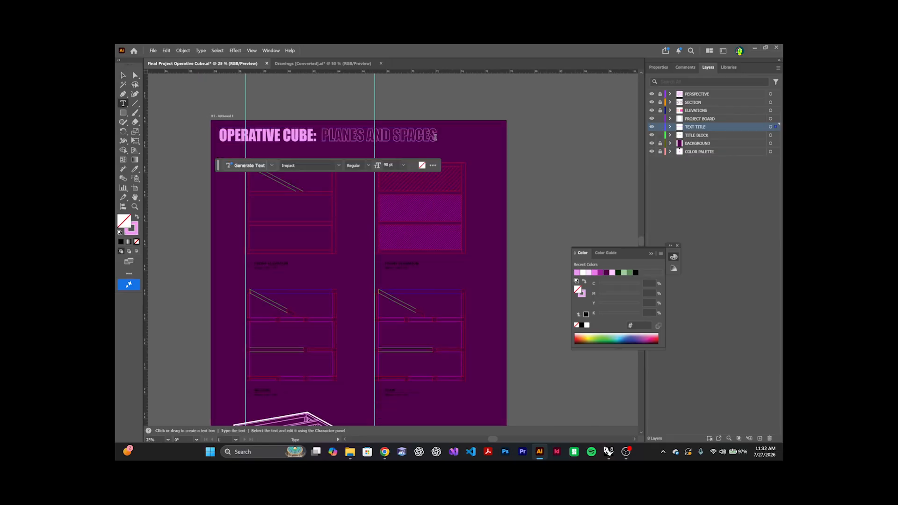
drag(434, 136, 322, 136)
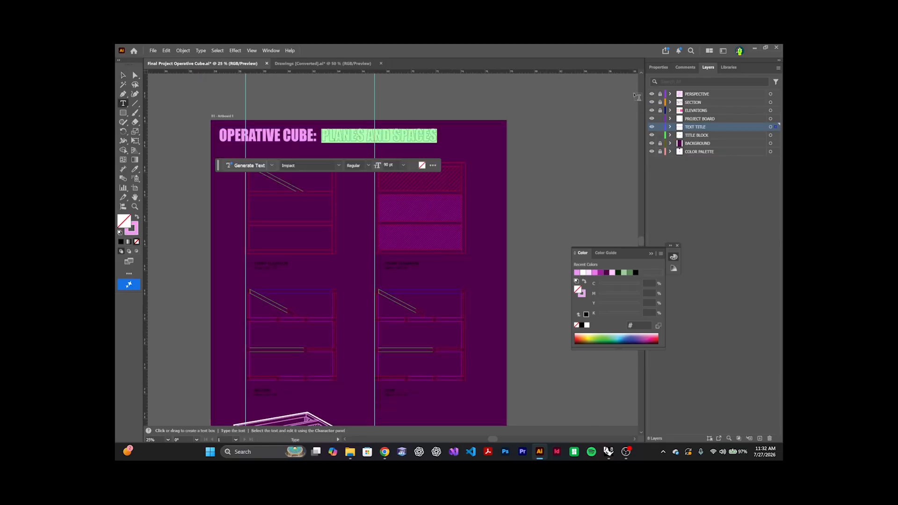
click(658, 66)
click(742, 174)
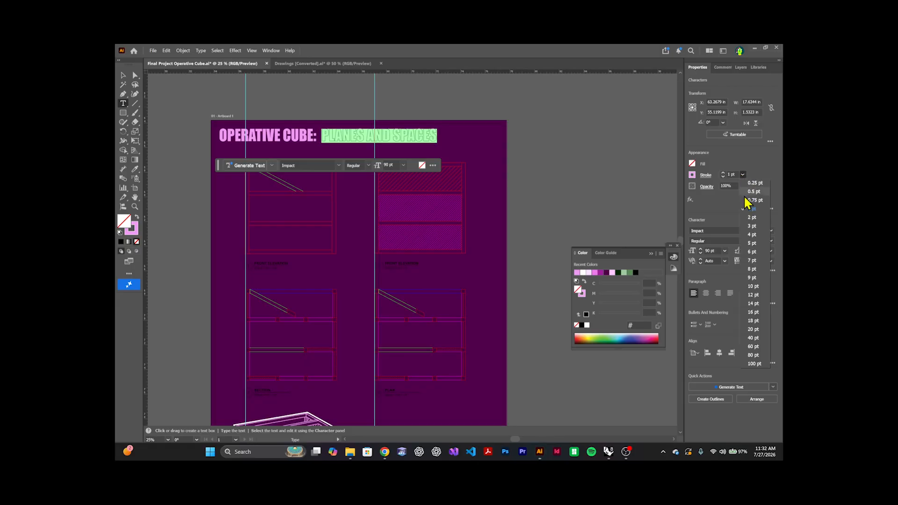
click(751, 226)
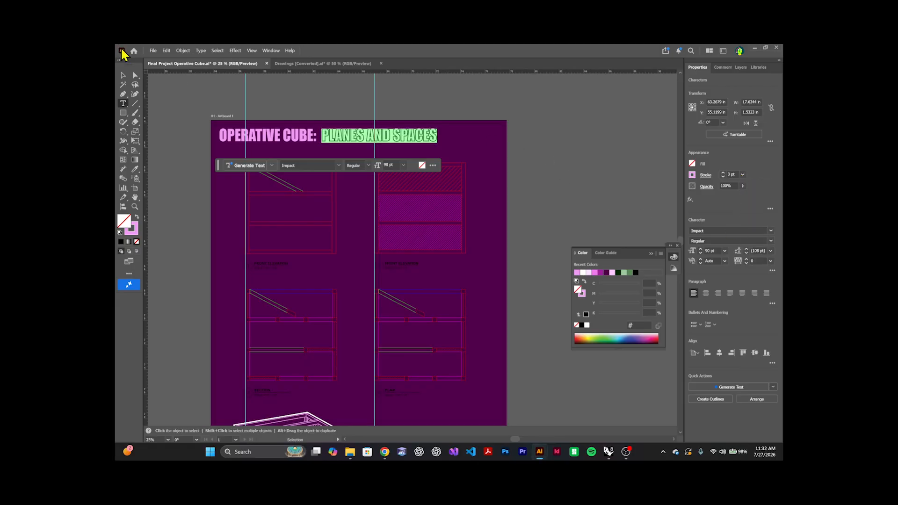
click(123, 75)
click(215, 94)
Step: Recolor the title block's "Designer: Student's Name" line with the light pink palette swatch and deselect it
scroll(400, 117, down, 3)
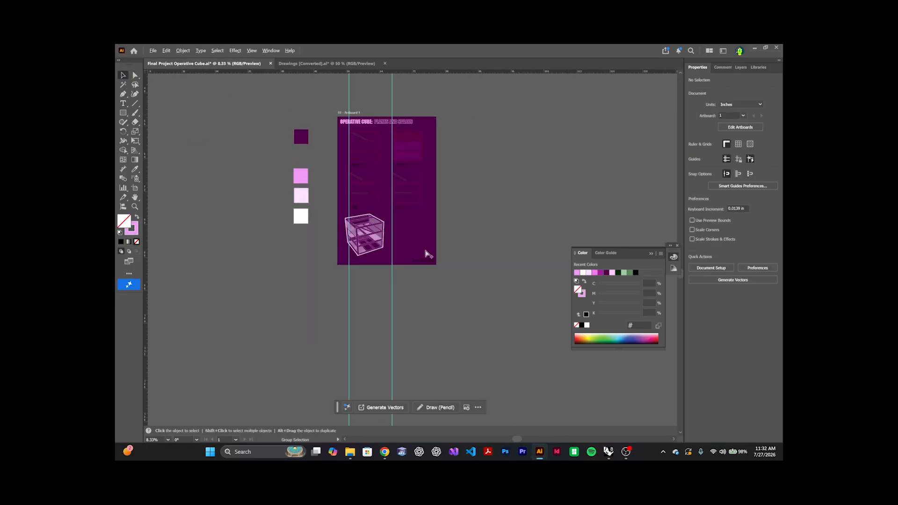
scroll(427, 253, up, 8)
double_click(486, 241)
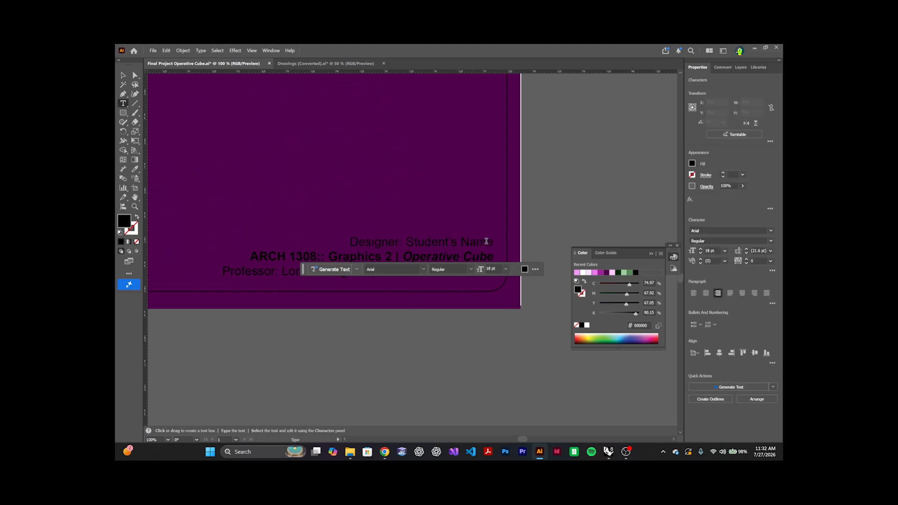
drag(486, 241, 351, 240)
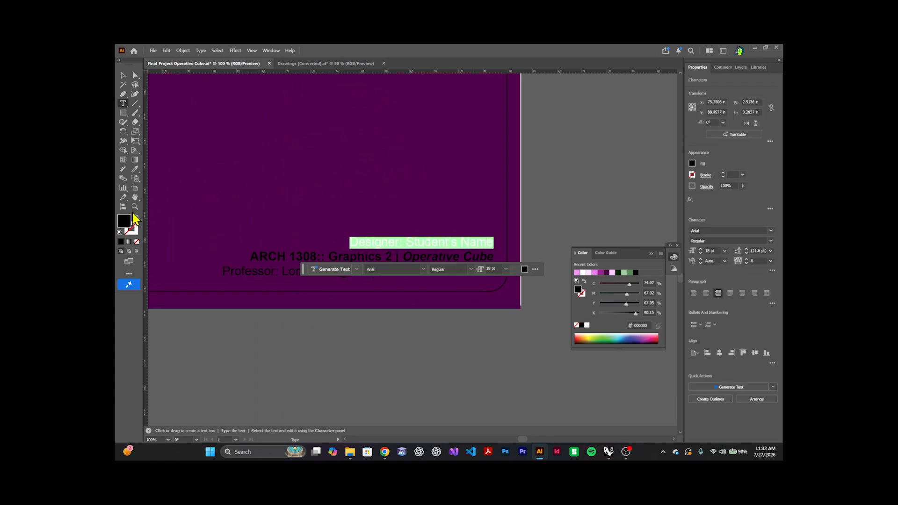
click(135, 170)
scroll(395, 214, down, 3)
scroll(399, 215, down, 4)
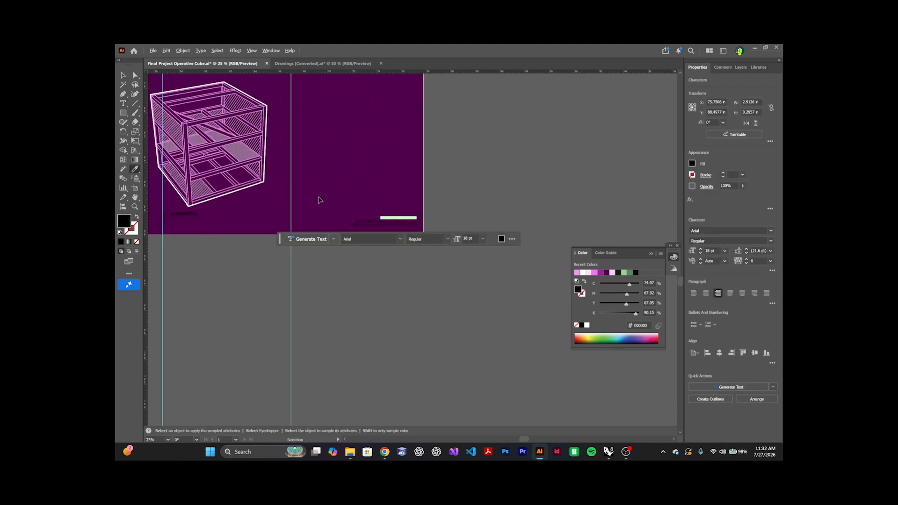
click(167, 108)
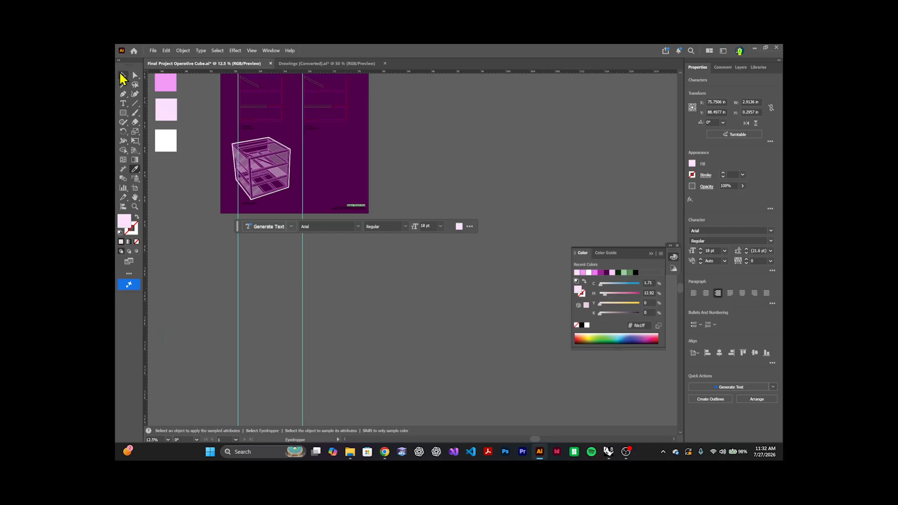
click(123, 75)
click(317, 207)
Step: Recolor the title block line "ARCH 1308:: Graphics 2 | Operative Cube" with the light pink palette swatch
scroll(353, 205, up, 7)
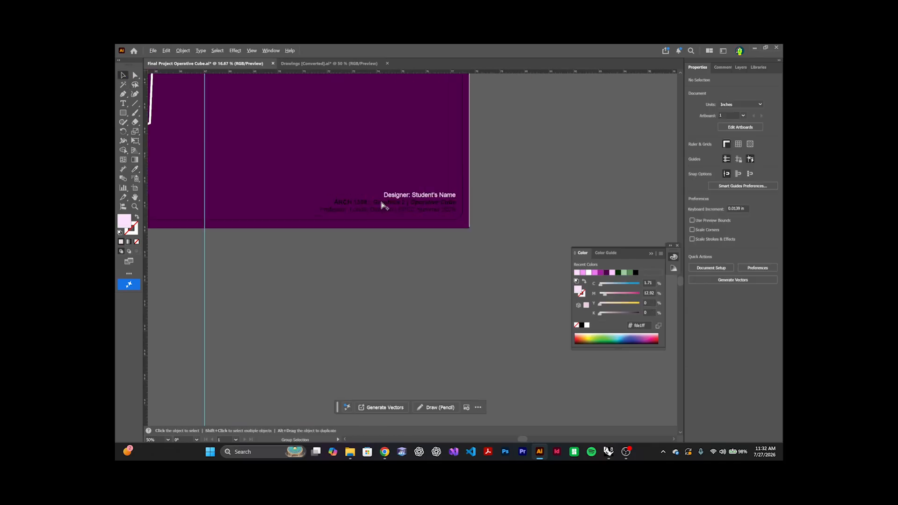
click(422, 201)
double_click(518, 199)
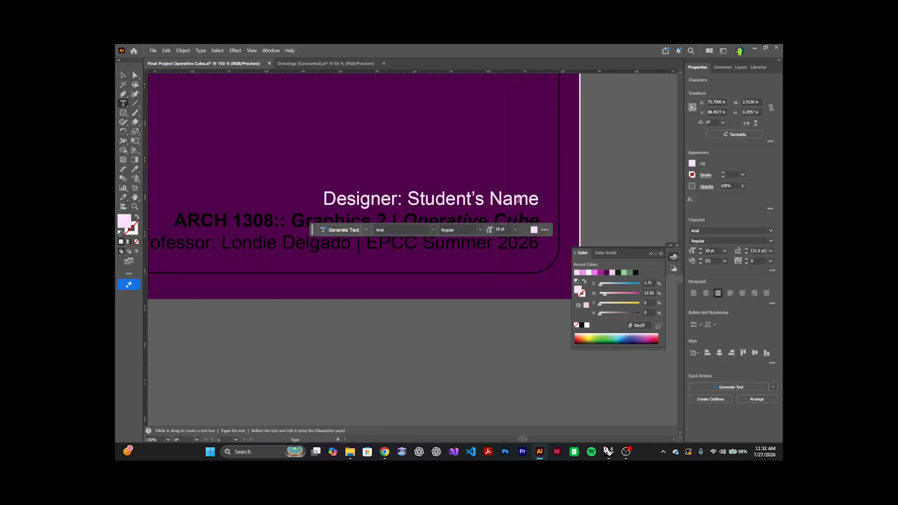
drag(538, 219, 171, 220)
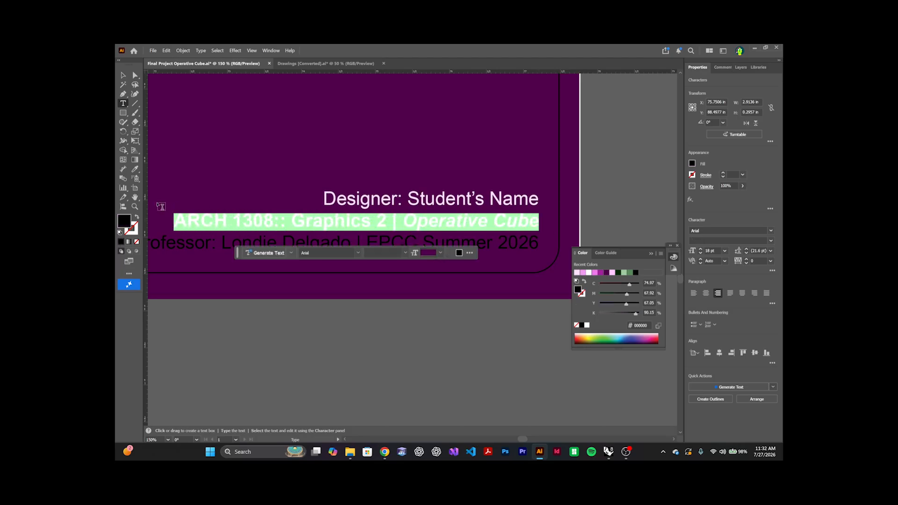
click(135, 169)
scroll(403, 207, down, 8)
click(221, 113)
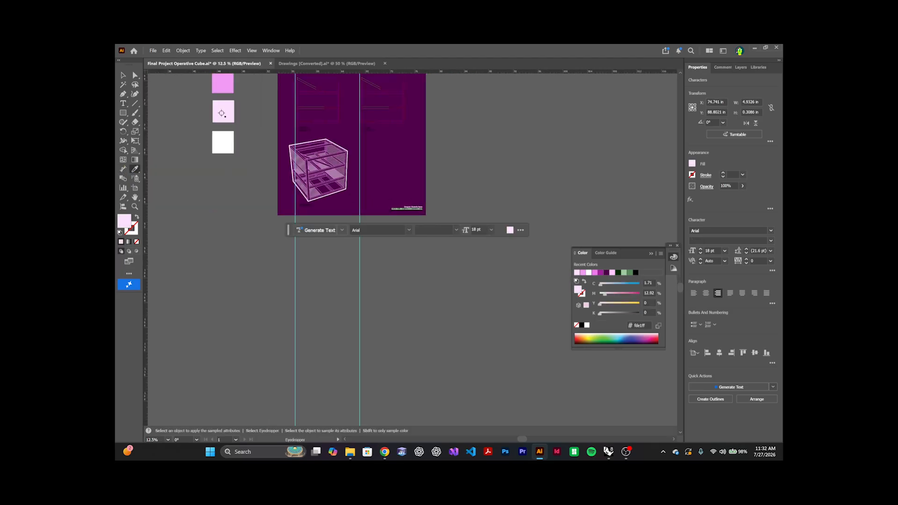
key(v)
Step: Recolor the title block's professor and semester line by sampling the light pink of the designer line, and deselect it
scroll(408, 209, up, 6)
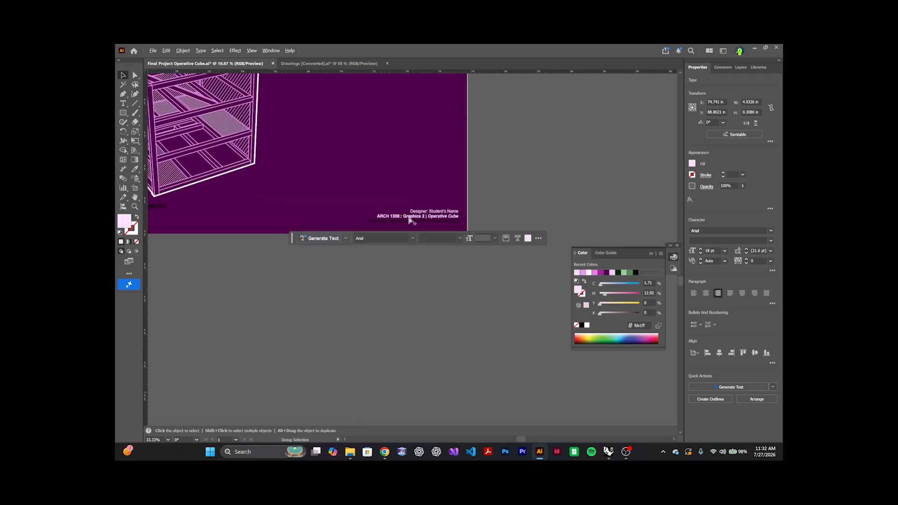
double_click(476, 217)
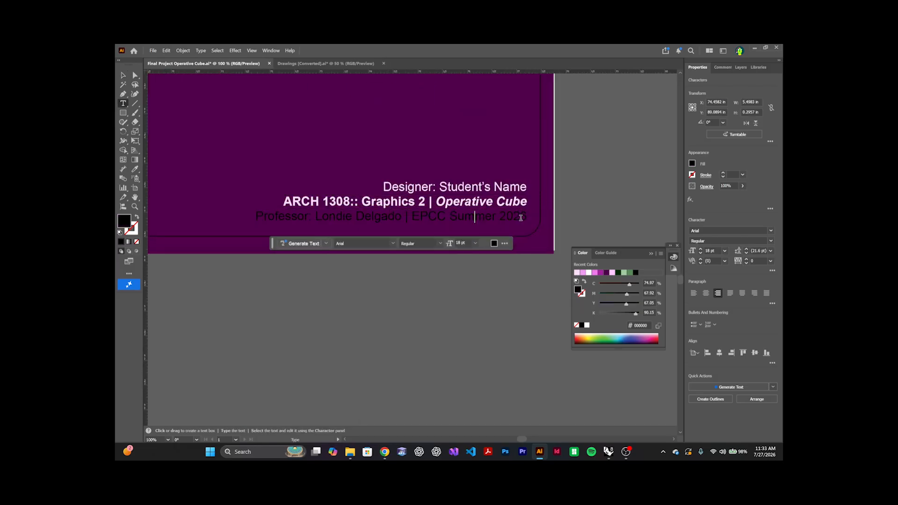
drag(523, 217, 254, 212)
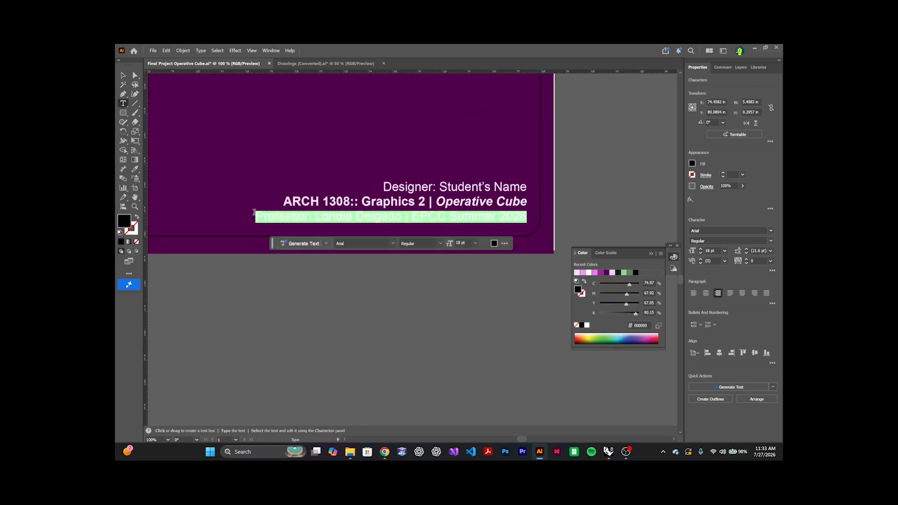
click(134, 169)
click(412, 188)
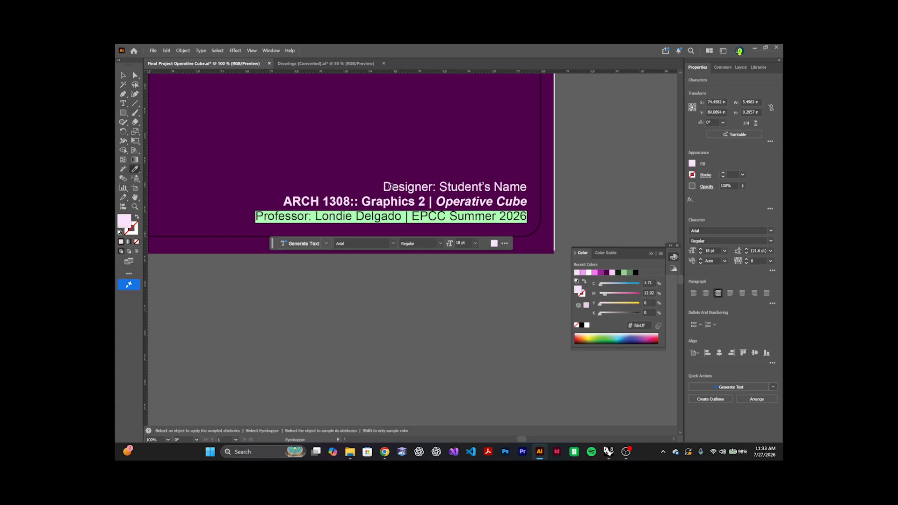
click(123, 75)
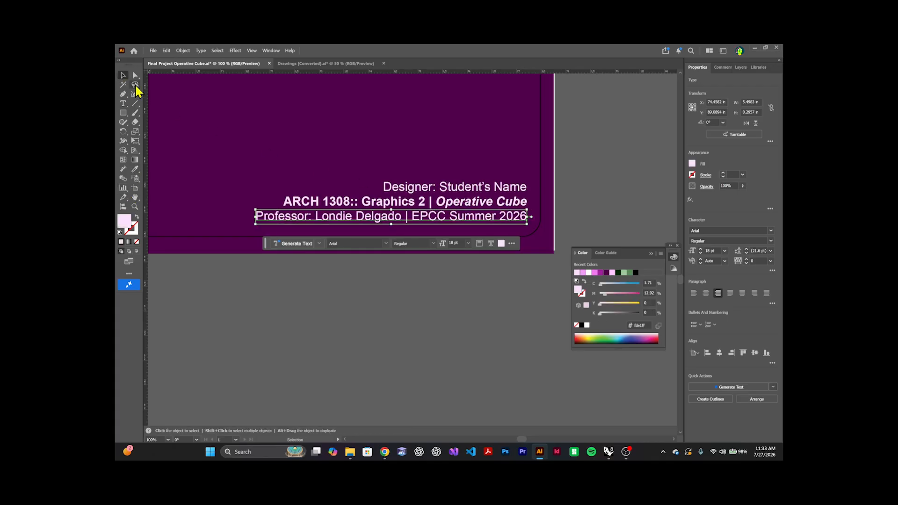
click(543, 174)
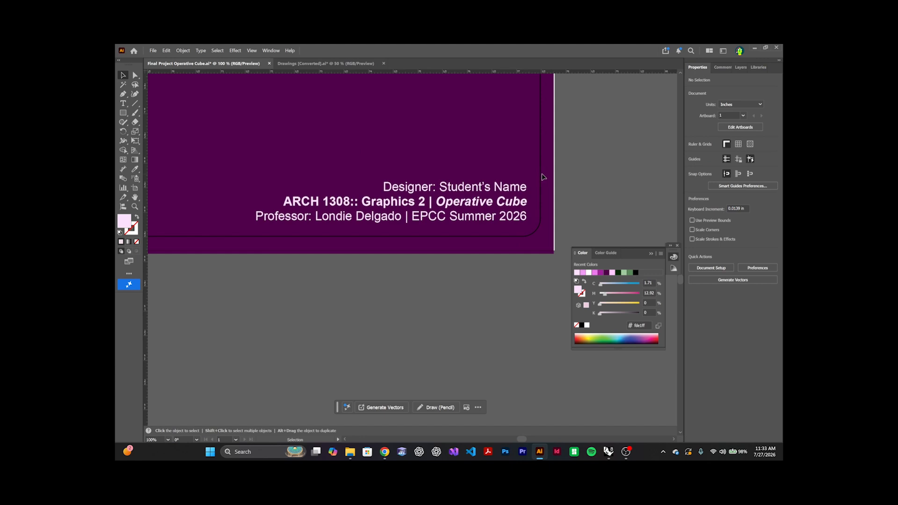
Step: Give the board's rounded border path a white stroke from the palette swatch and no fill
double_click(541, 179)
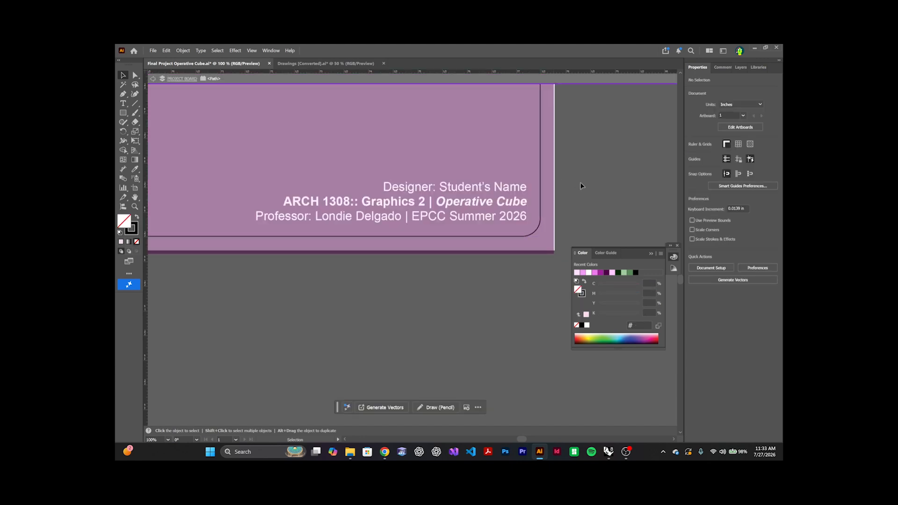
key(Escape)
click(541, 193)
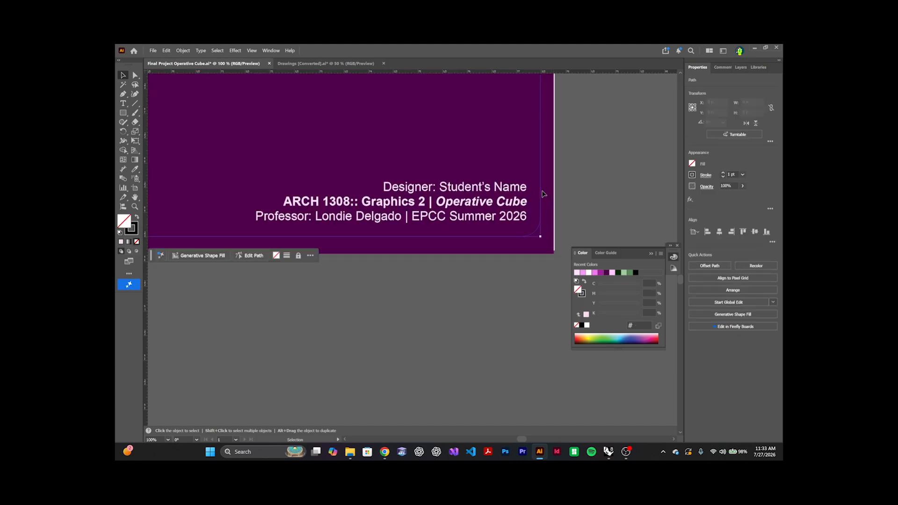
scroll(533, 220, down, 5)
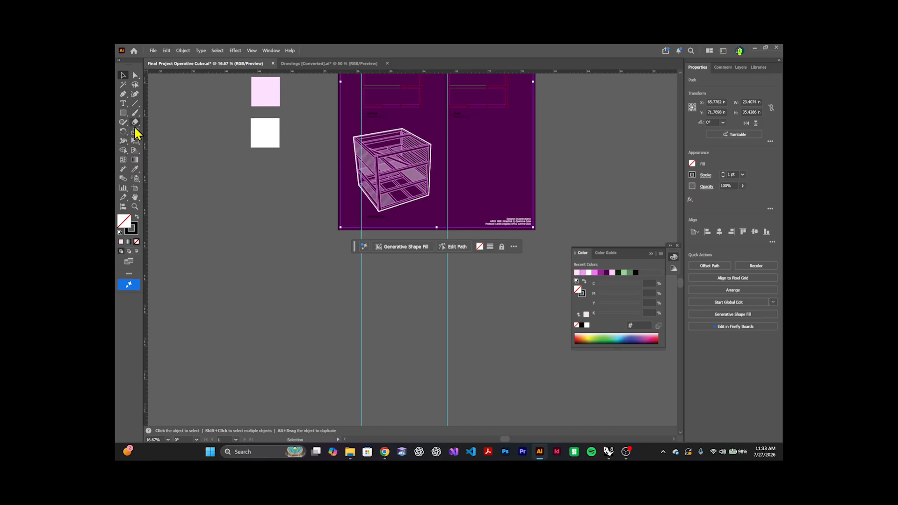
click(135, 168)
click(261, 135)
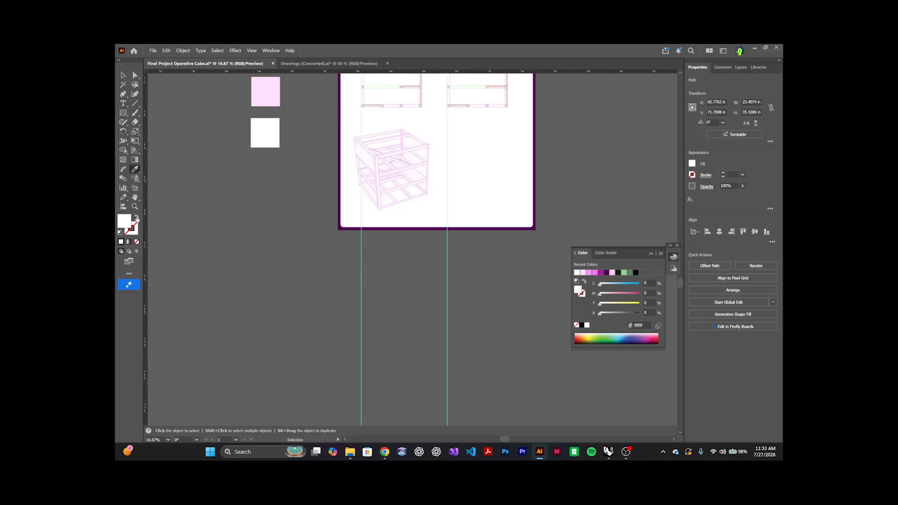
click(137, 218)
click(137, 217)
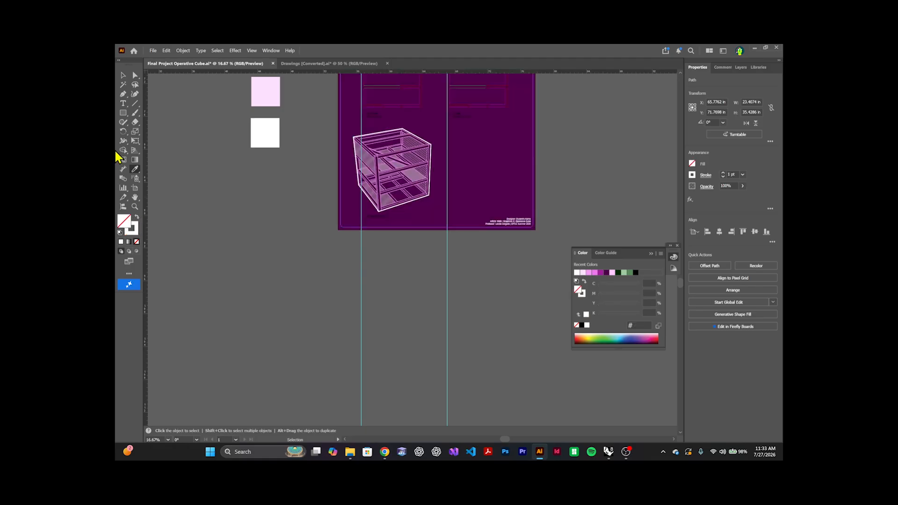
Step: Set the board border's stroke weight to 3 pt and deselect it
click(742, 174)
click(753, 229)
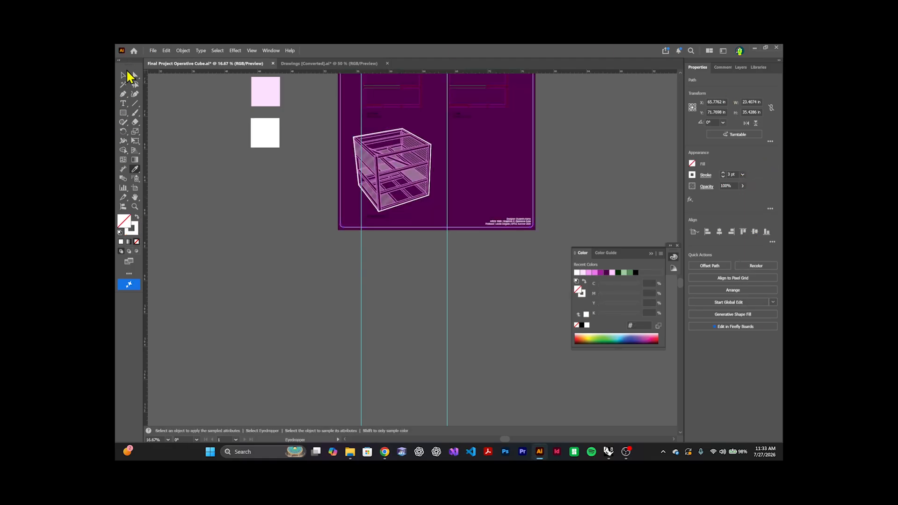
click(126, 74)
click(199, 116)
scroll(449, 223, up, 5)
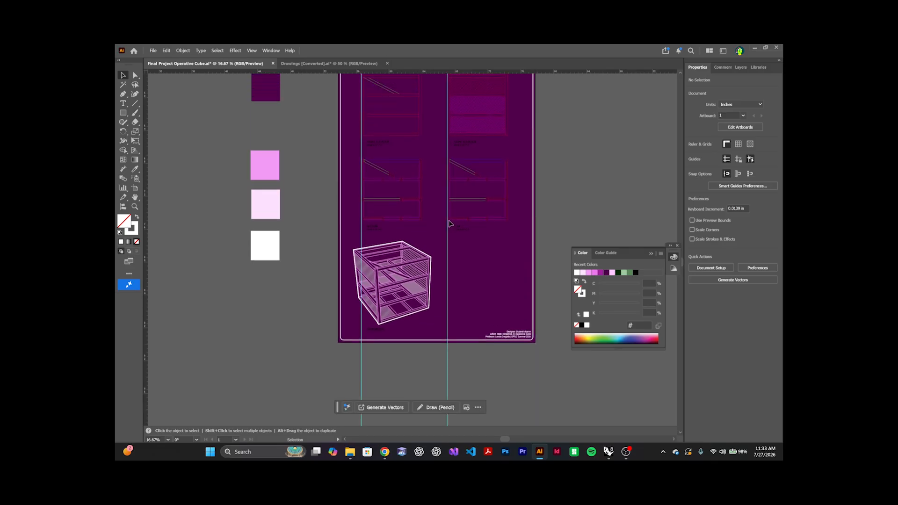
scroll(448, 223, up, 2)
drag(449, 223, 403, 204)
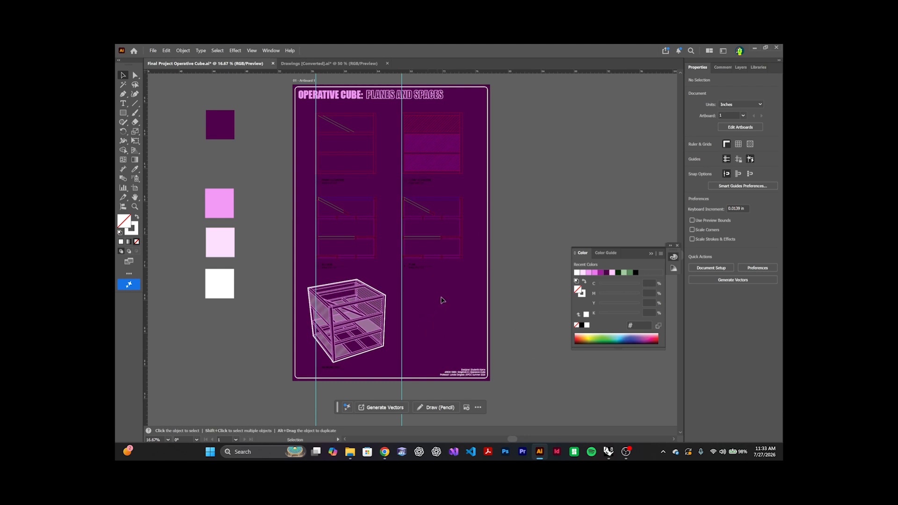
scroll(432, 316, up, 3)
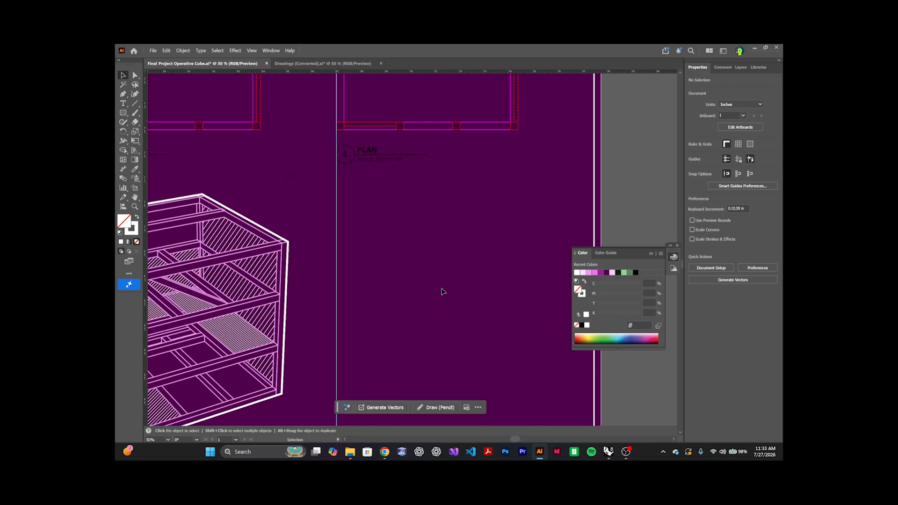
scroll(442, 293, down, 2)
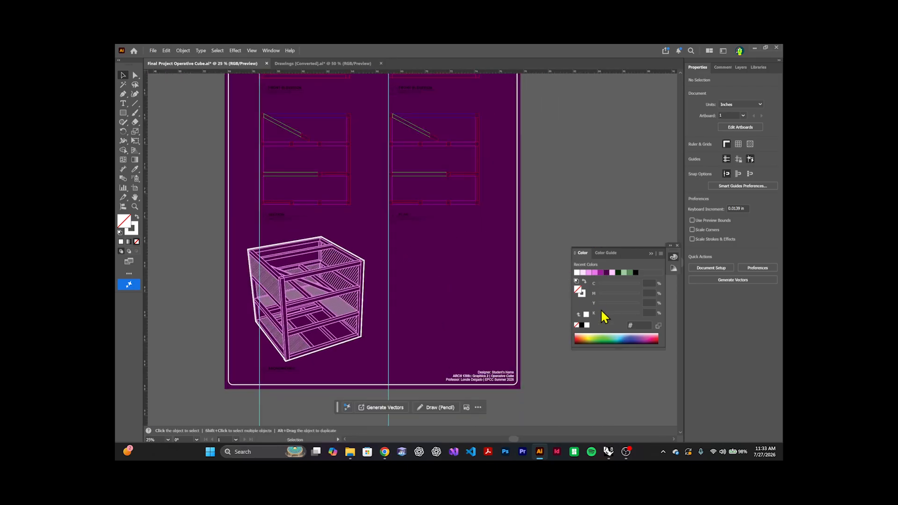
Step: Switch to the Cube Operations model in Rhino and bring the cube and waffle structure into view
click(609, 451)
scroll(582, 274, down, 6)
scroll(302, 335, up, 2)
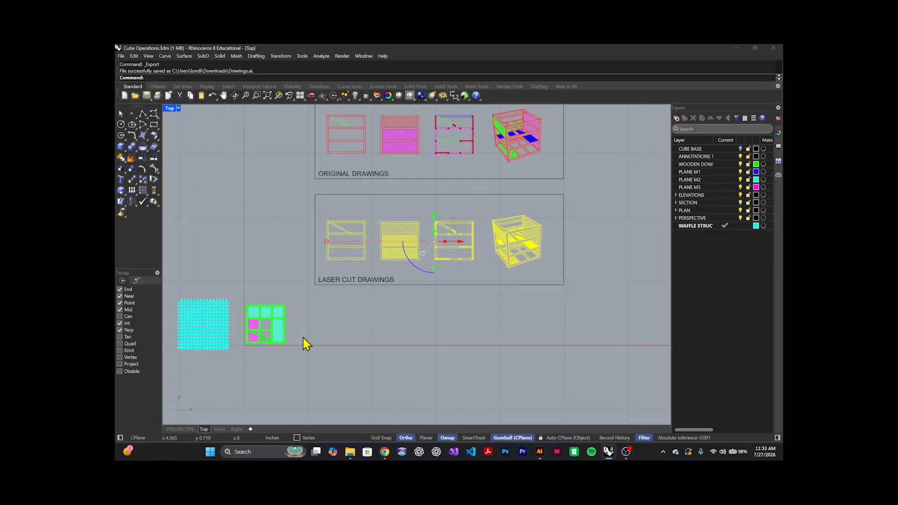
right_click(288, 364)
click(672, 111)
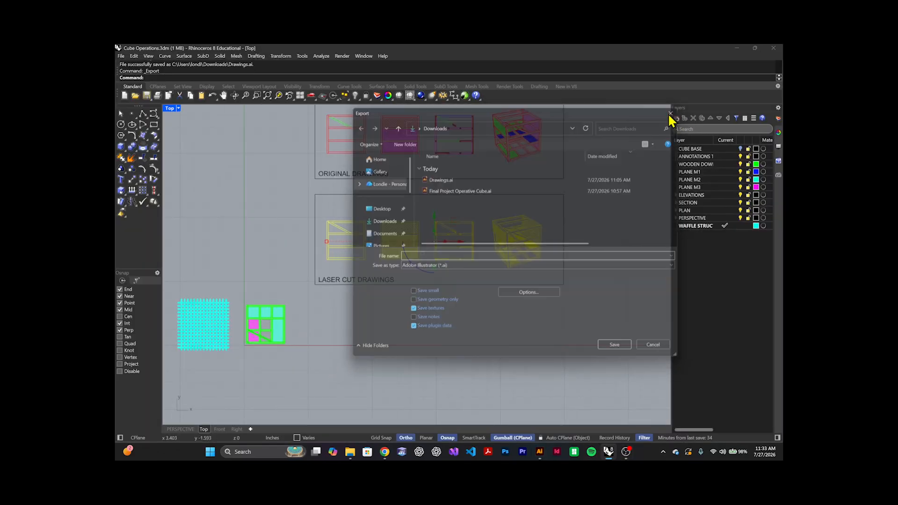
drag(343, 334, 513, 307)
right_click(496, 316)
right_click(494, 317)
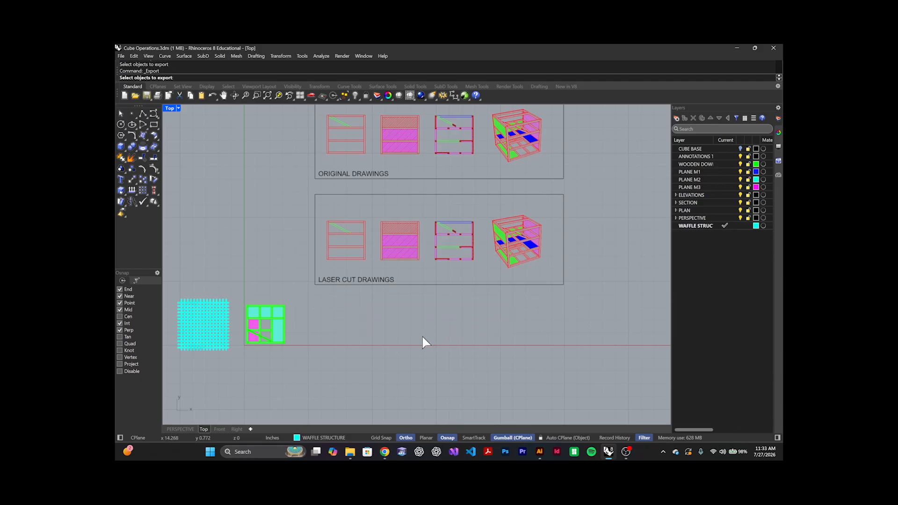
drag(423, 338, 497, 327)
drag(341, 355, 282, 272)
scroll(317, 271, down, 5)
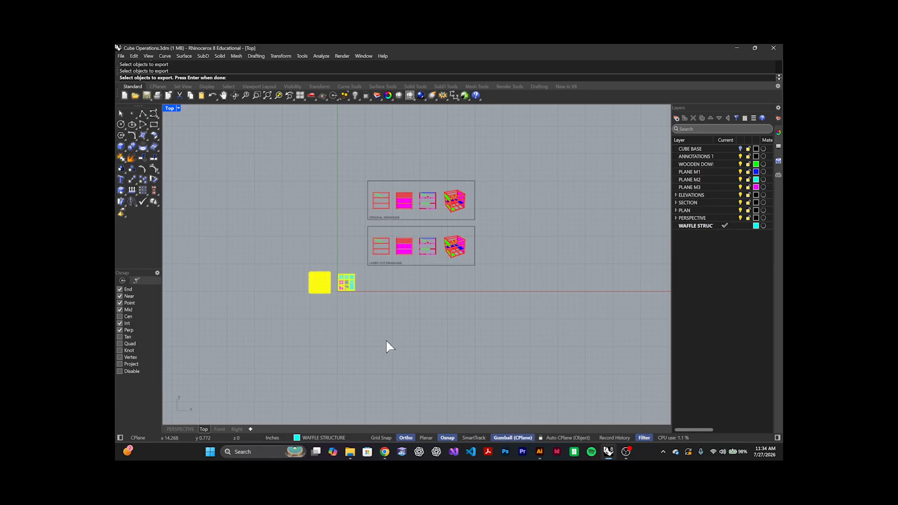
key(Escape)
Step: Duplicate the waffle structure and the cube together along the X axis into the empty area beyond the drawing frames
drag(369, 305, 290, 268)
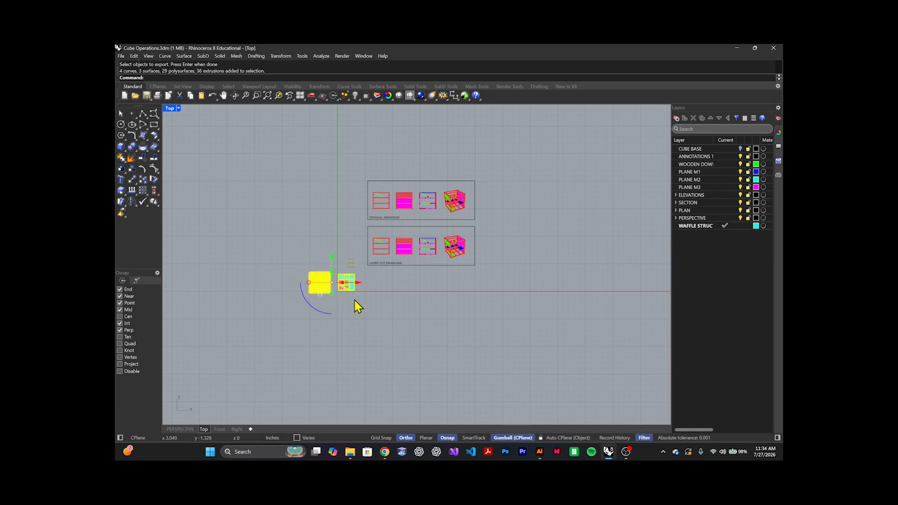
drag(356, 283, 570, 304)
key(alt)
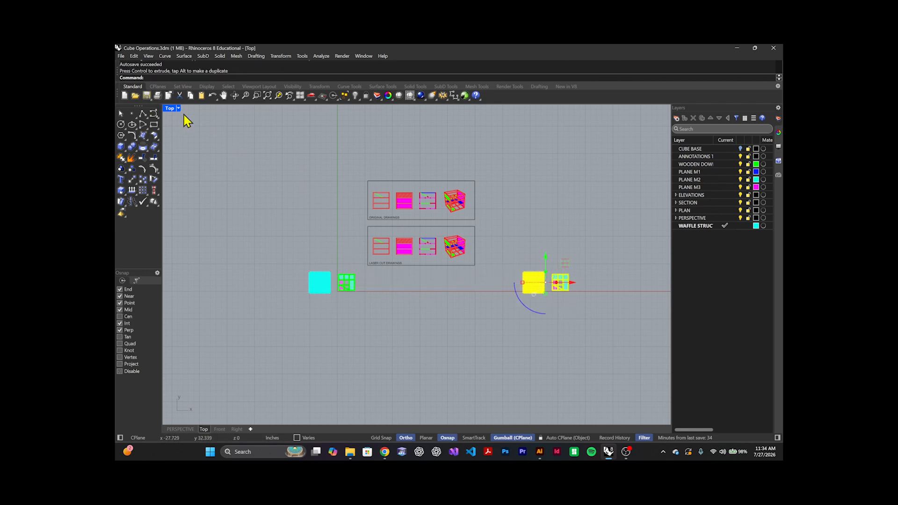
Step: Move the copied cube along the X axis in the perspective view until it sits over the copied waffle structure
double_click(170, 110)
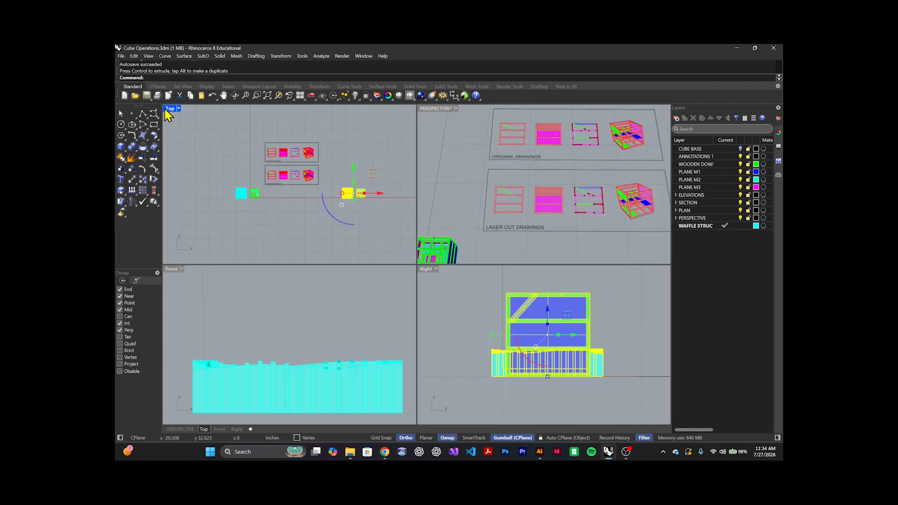
double_click(420, 111)
scroll(376, 187, down, 9)
scroll(564, 254, up, 14)
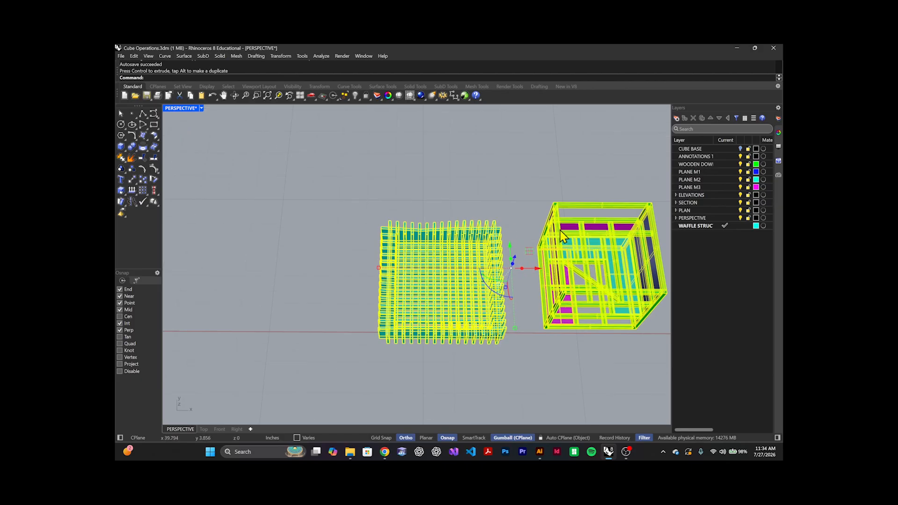
click(523, 184)
scroll(523, 183, down, 3)
drag(523, 170, 638, 302)
scroll(584, 269, up, 4)
drag(591, 230, 436, 209)
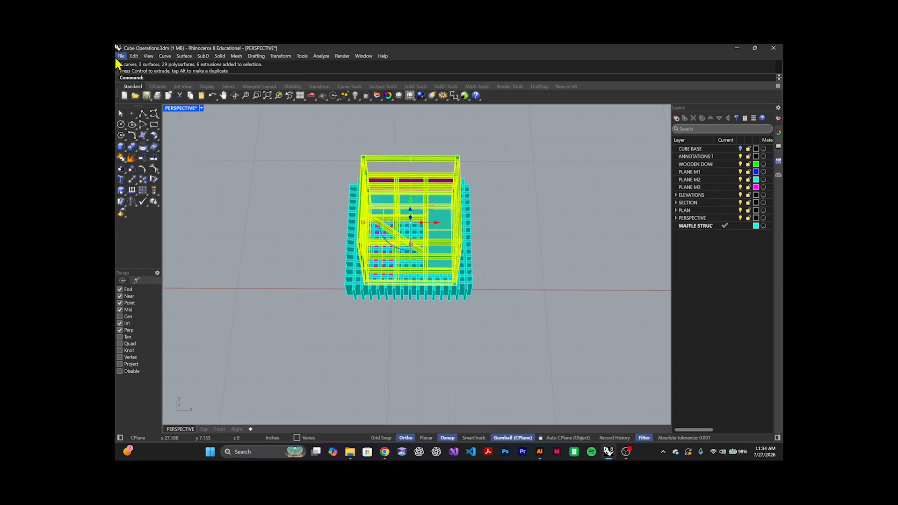
Step: Set the Right viewport to Ghosted display and adjust the copied cube's height against the waffle structure
double_click(172, 109)
scroll(555, 371, up, 3)
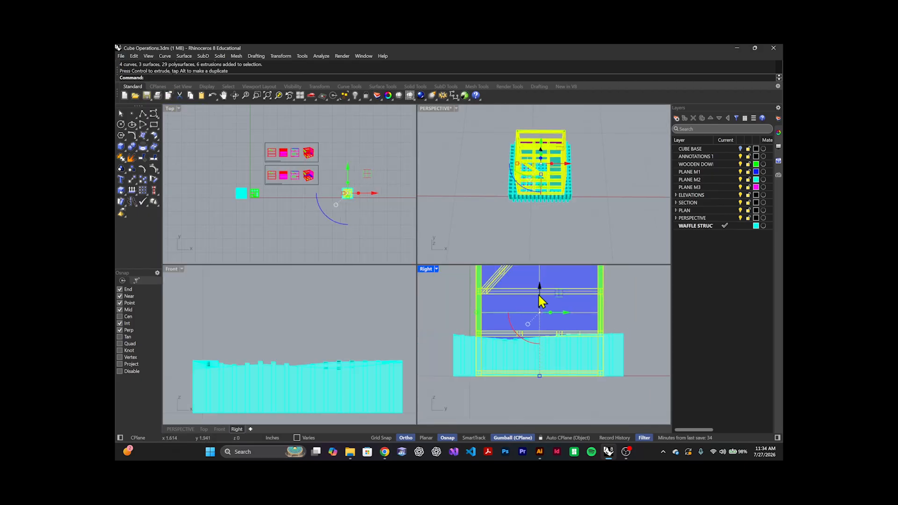
drag(539, 288, 538, 277)
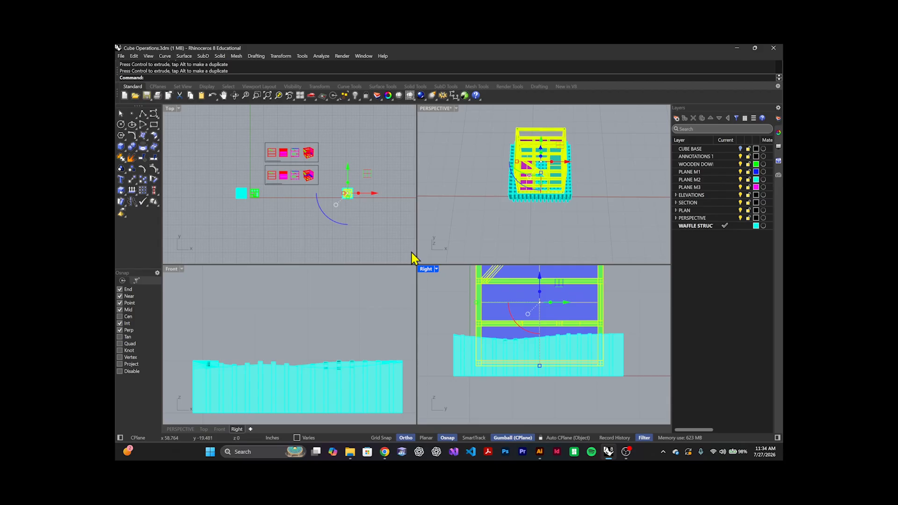
click(436, 269)
click(472, 180)
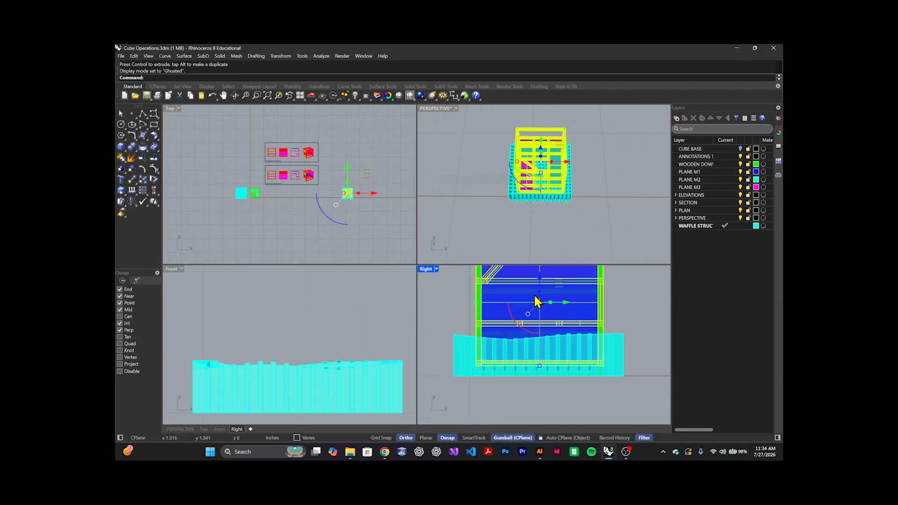
scroll(544, 357, up, 2)
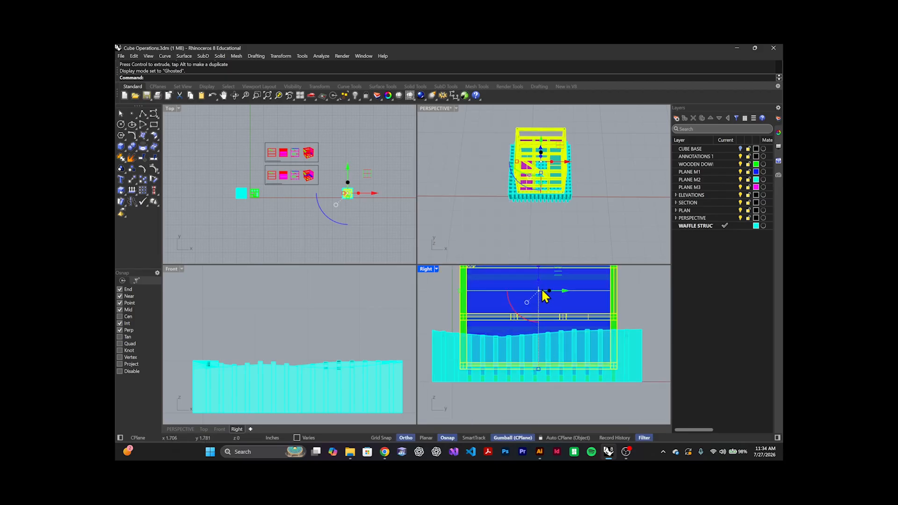
drag(538, 270, 514, 288)
Step: Set the Front viewport to Ghosted display, raise the copied cube so its base sits within the waffle structure, and deselect it
scroll(265, 314, down, 6)
scroll(264, 315, down, 8)
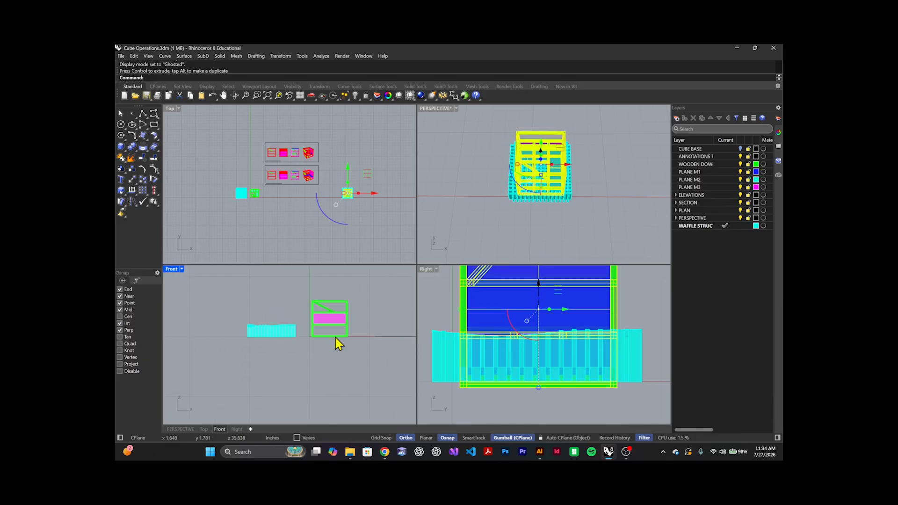
scroll(335, 338, down, 8)
scroll(360, 336, down, 10)
scroll(377, 336, up, 15)
scroll(357, 347, up, 14)
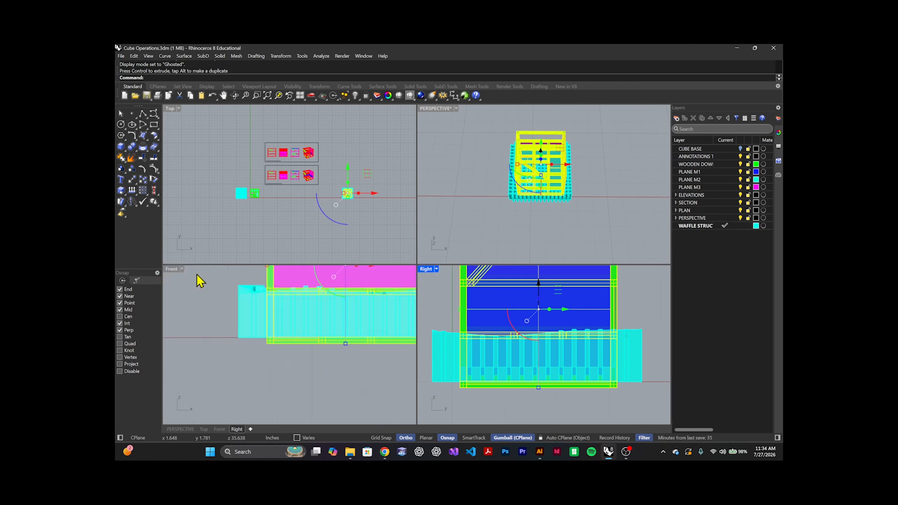
click(182, 270)
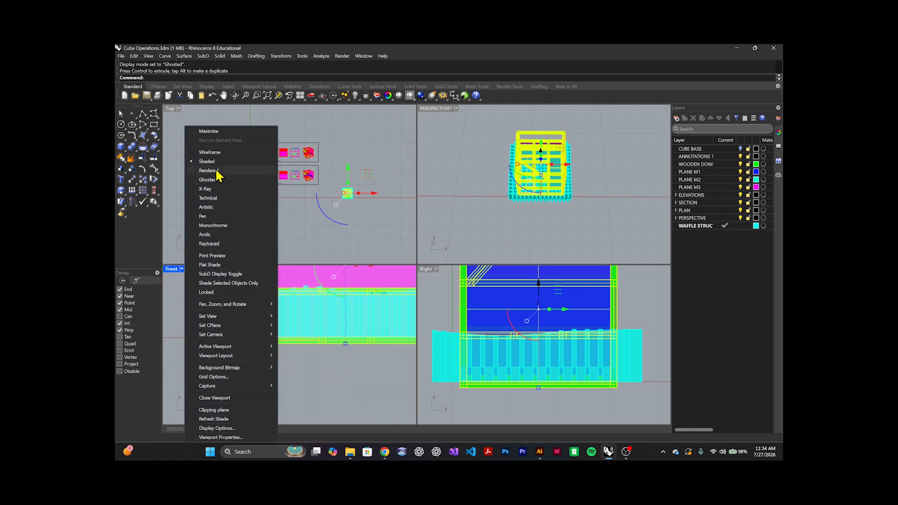
click(220, 180)
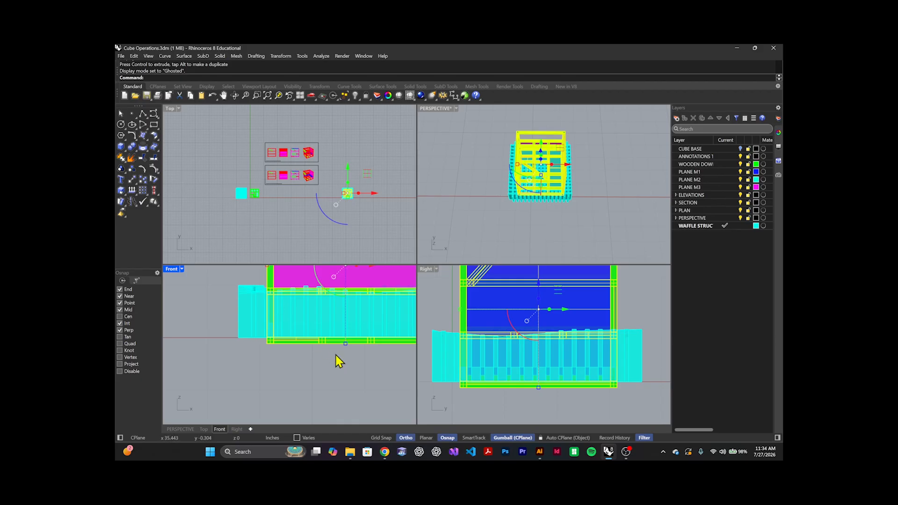
scroll(327, 365, down, 10)
scroll(306, 312, up, 4)
drag(301, 304, 325, 306)
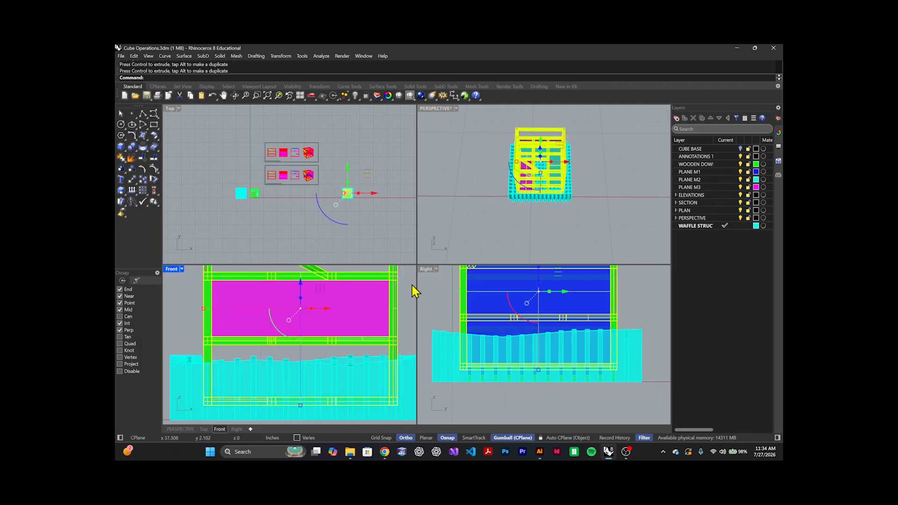
scroll(346, 200, up, 6)
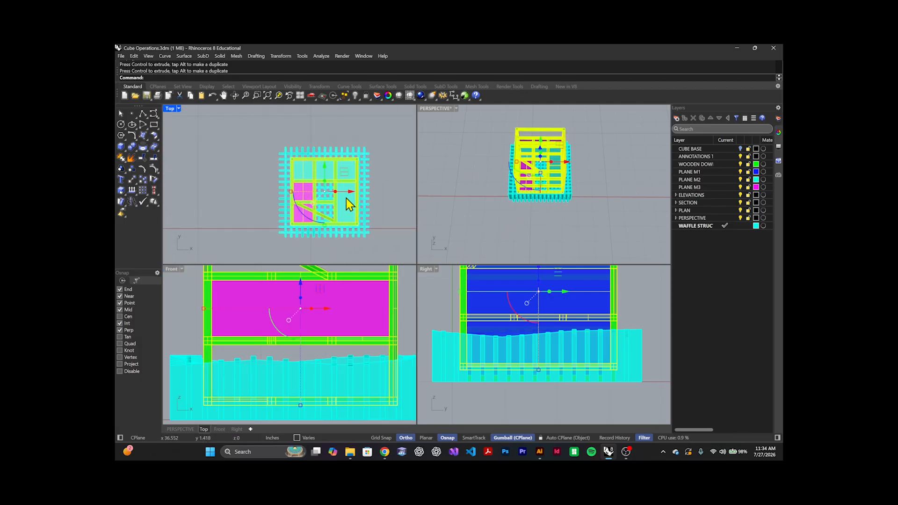
click(466, 199)
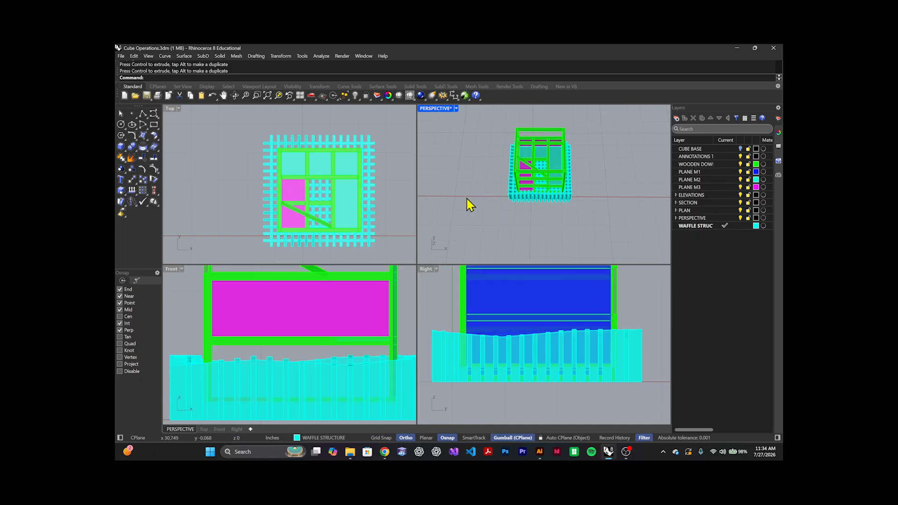
Step: Maximize the perspective viewport and hide the PERSPECTIVE, PLAN, SECTION and ELEVATIONS layers
drag(467, 200, 467, 131)
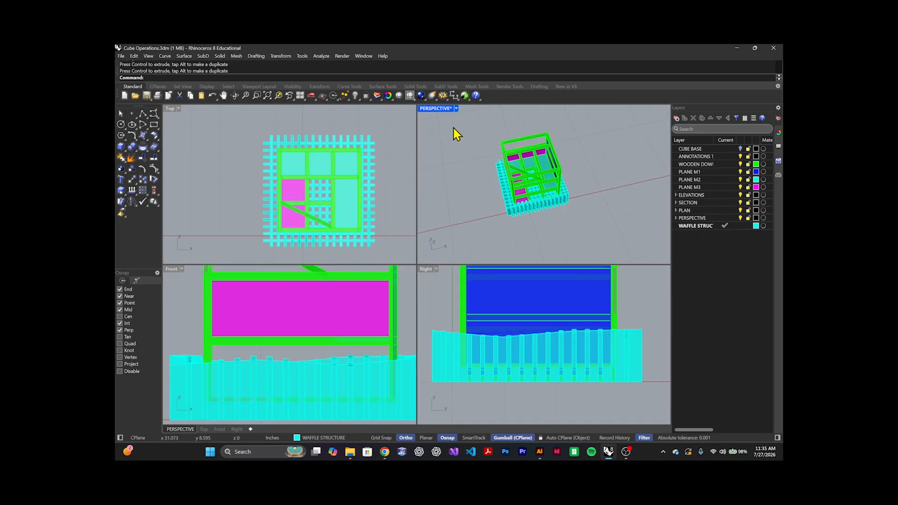
double_click(444, 110)
drag(482, 300, 434, 292)
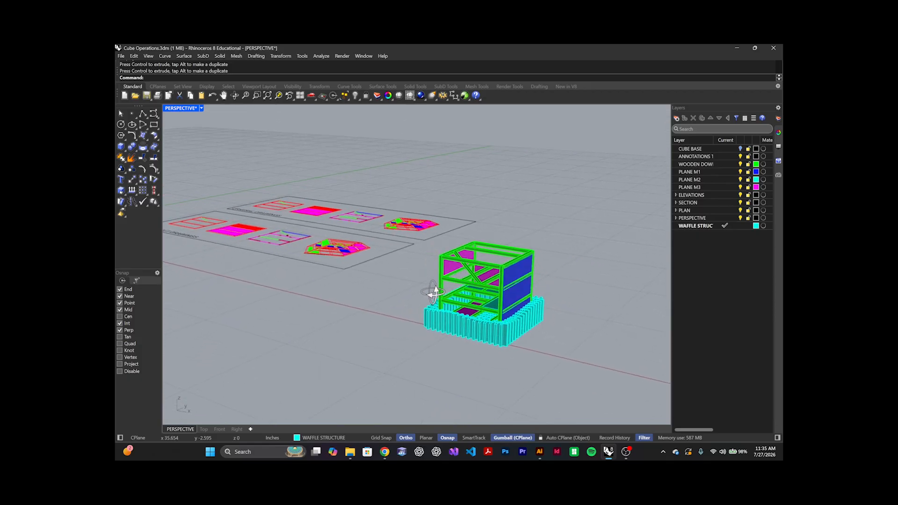
scroll(434, 294, down, 7)
scroll(479, 311, up, 7)
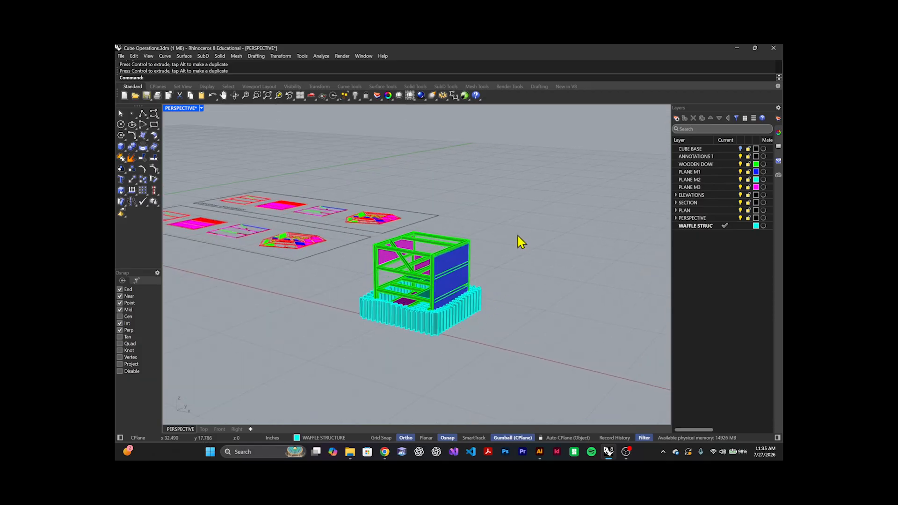
scroll(526, 251, down, 1)
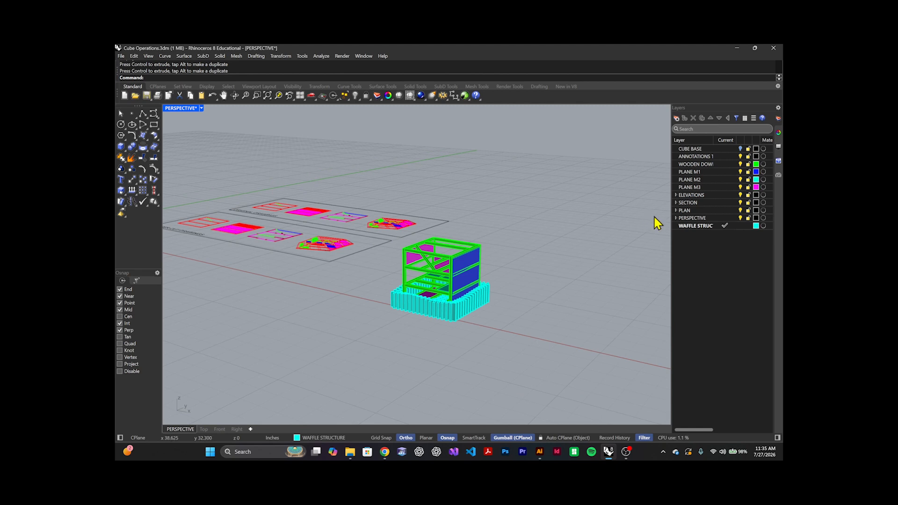
click(740, 218)
click(740, 209)
click(741, 202)
click(739, 195)
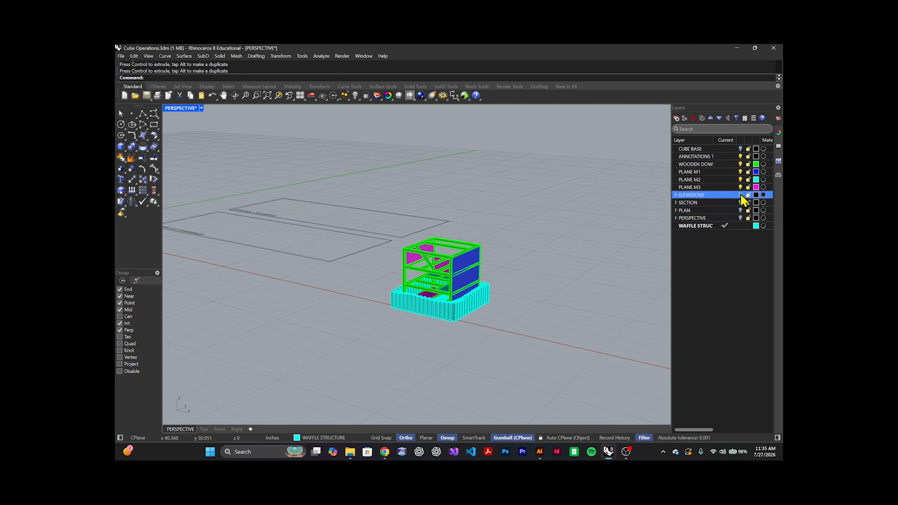
click(740, 187)
click(740, 179)
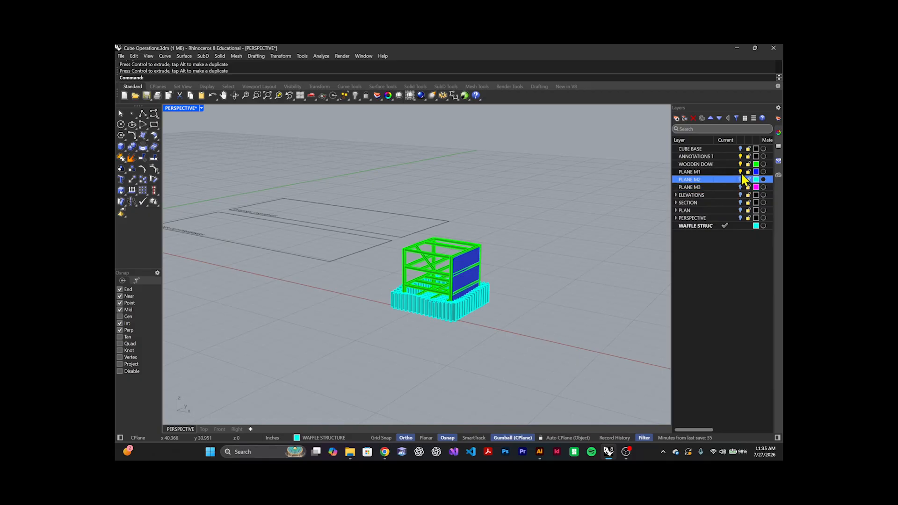
click(740, 187)
click(740, 180)
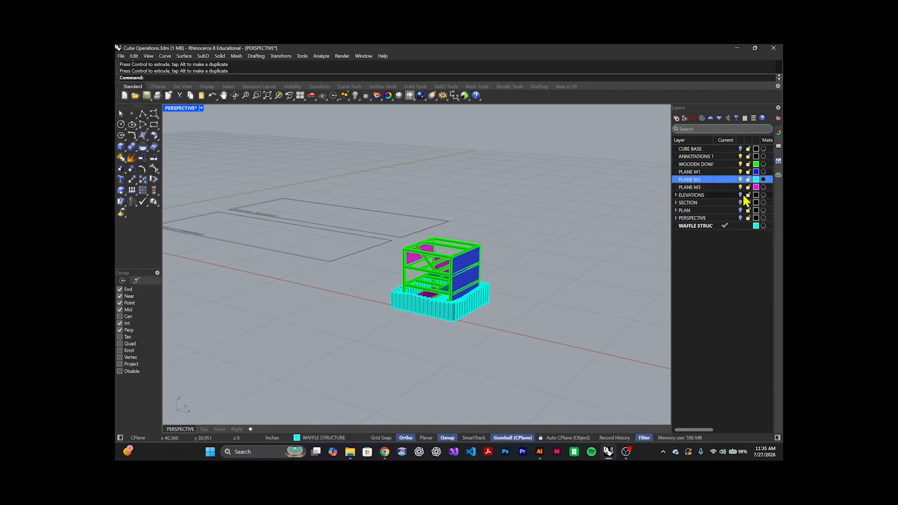
Step: Select the two drawing frames to identify their layer, and hide the annotations layer
drag(332, 266, 284, 200)
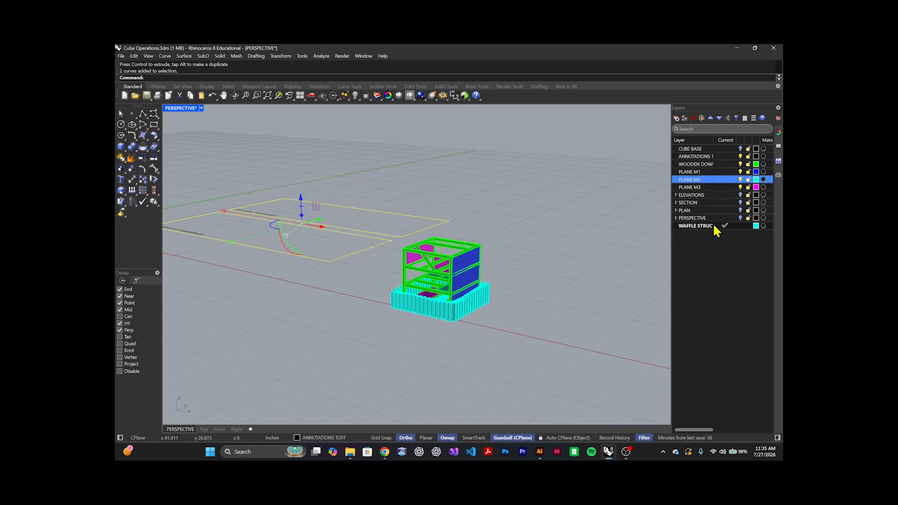
click(739, 157)
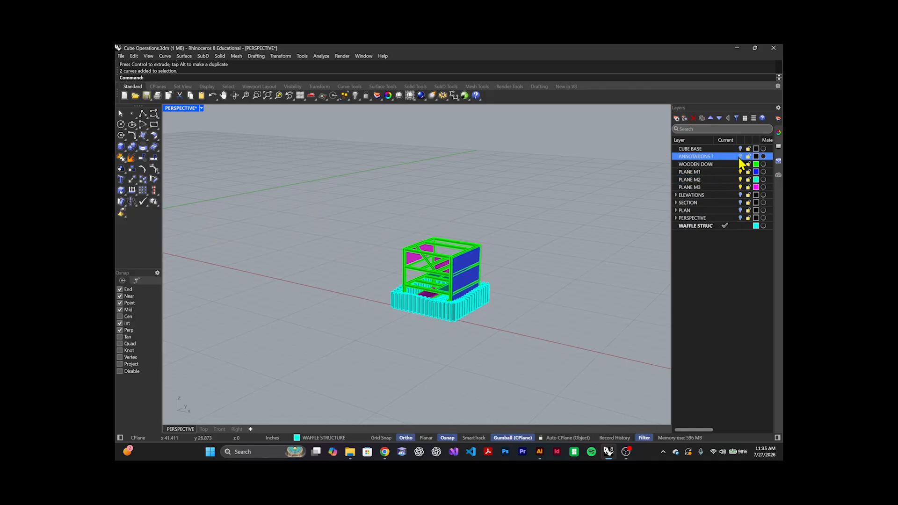
Step: Save a close-up perspective of the cube on the waffle structure as a named view called RENDER
scroll(526, 293, up, 3)
scroll(496, 318, up, 5)
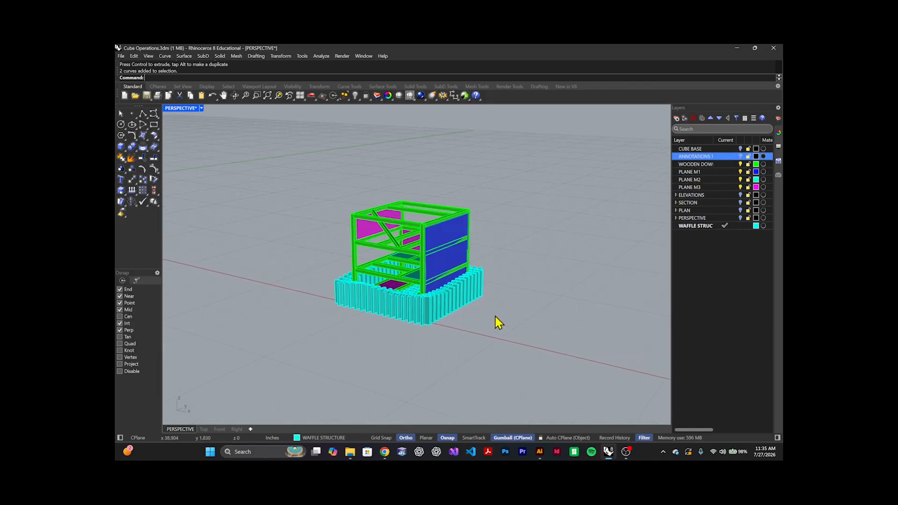
drag(469, 301, 471, 303)
scroll(467, 307, down, 2)
scroll(462, 306, up, 2)
scroll(258, 136, up, 2)
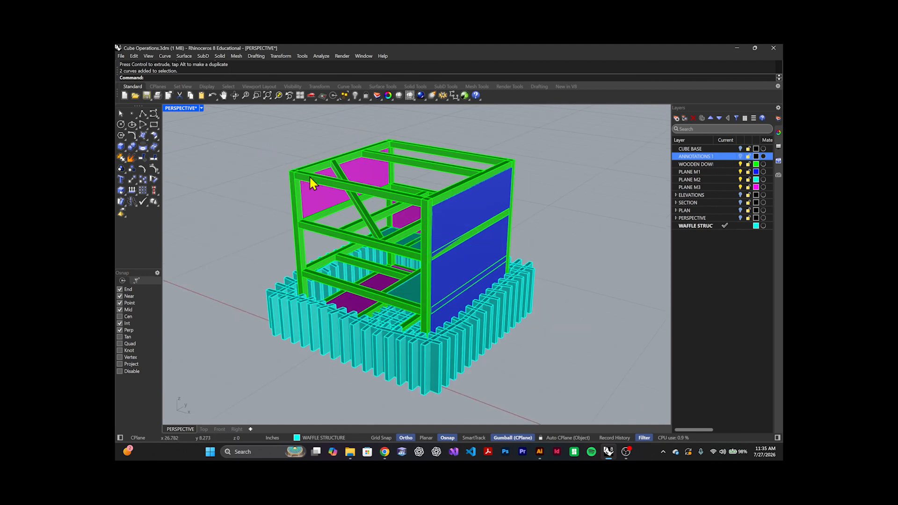
click(201, 109)
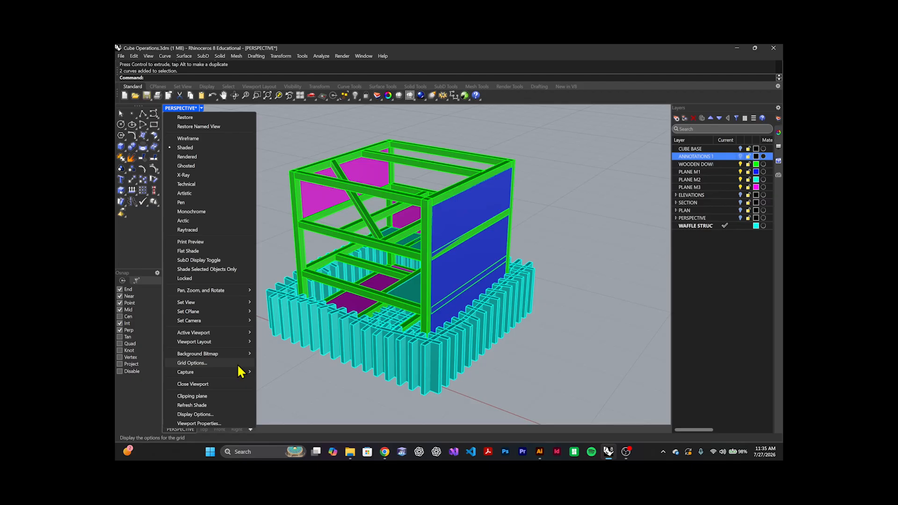
mouse_move(218, 302)
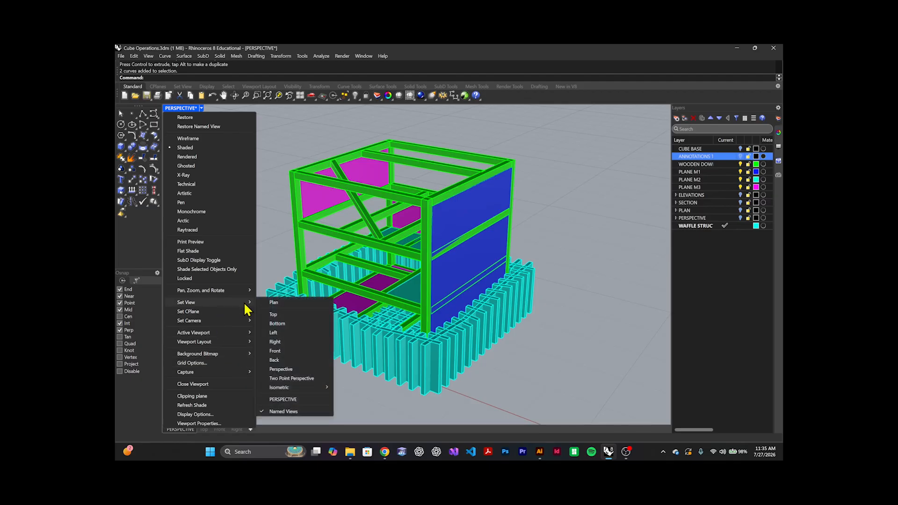
click(298, 410)
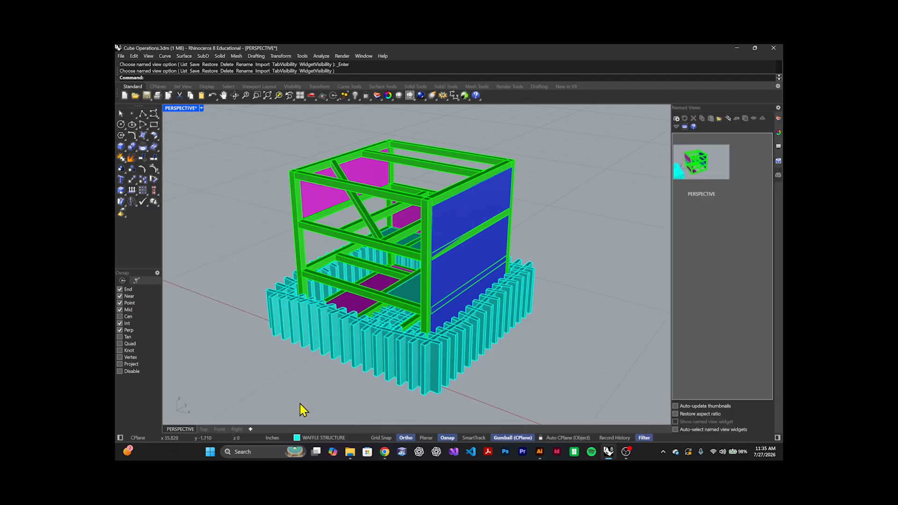
click(676, 119)
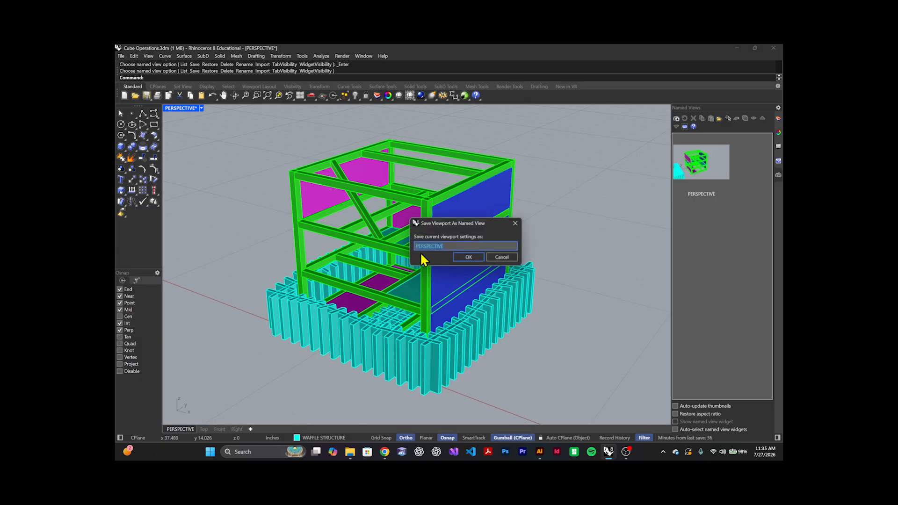
click(463, 256)
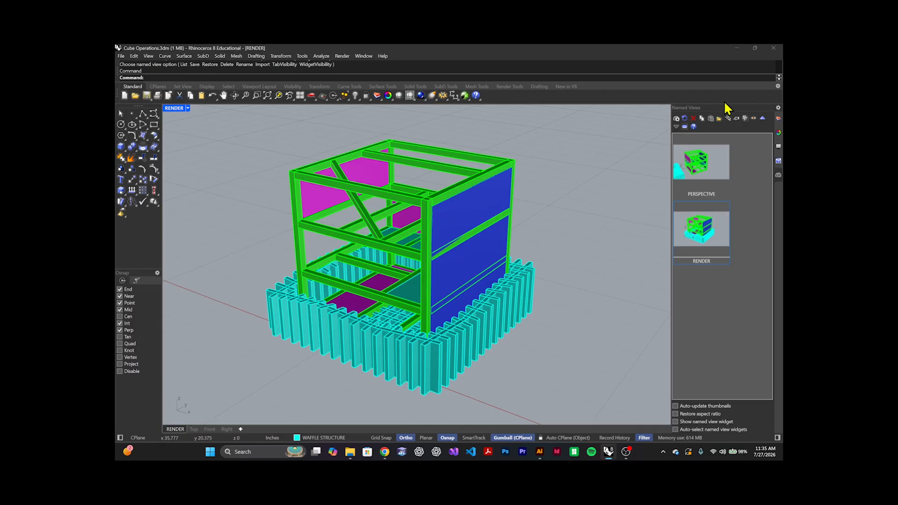
Step: Show the layer list widened to reveal its Material column, and set the RENDER viewport to Rendered display
click(778, 135)
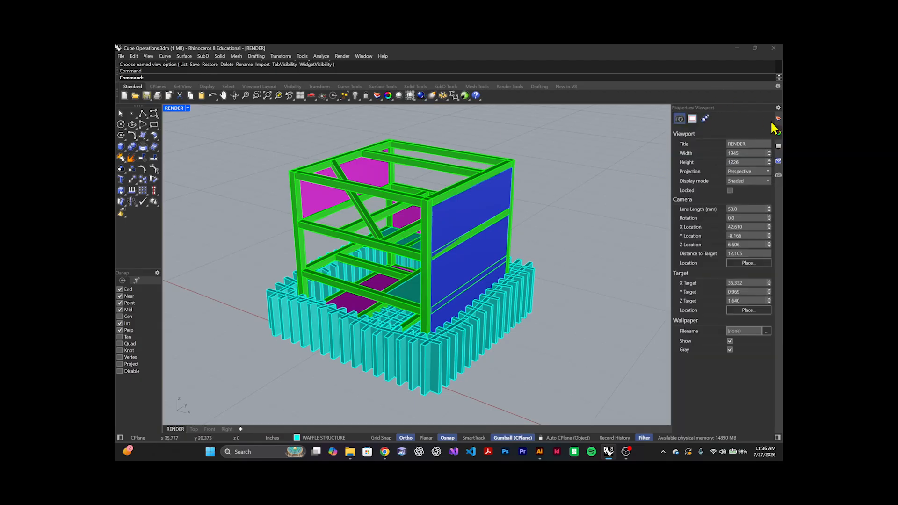
click(779, 131)
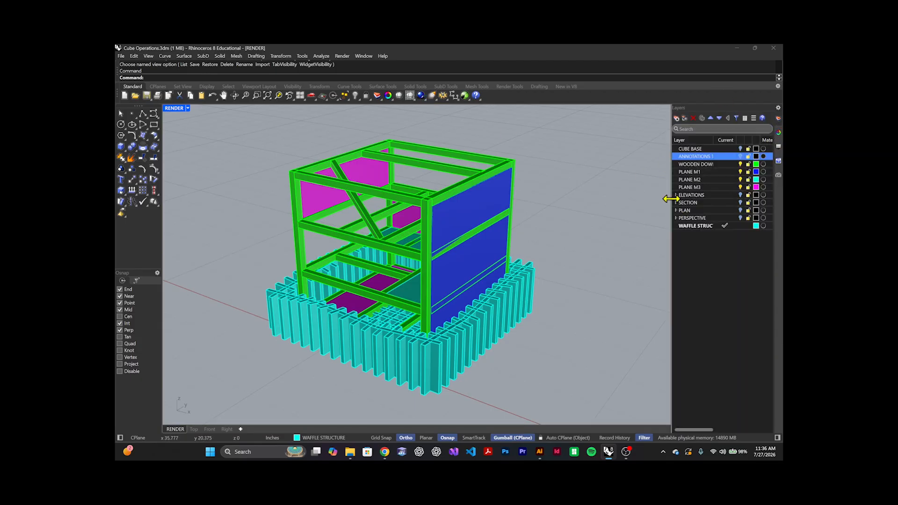
drag(671, 201, 628, 201)
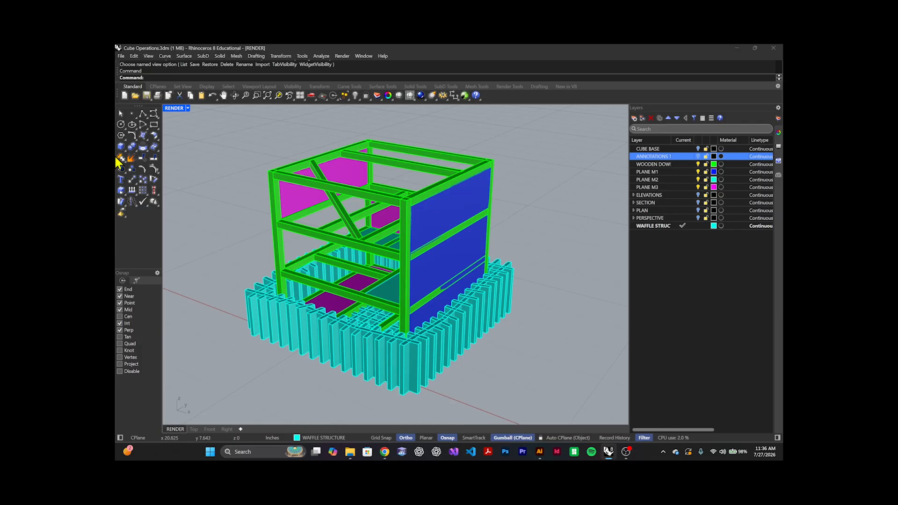
click(187, 109)
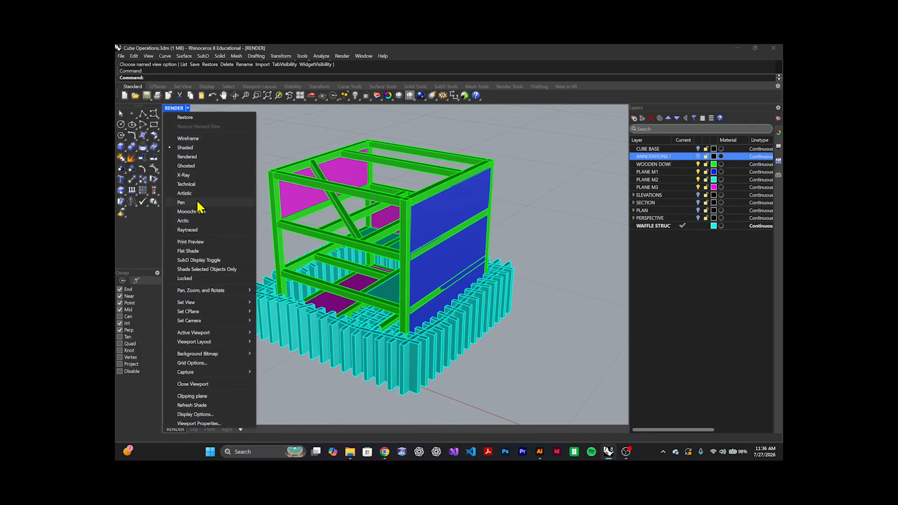
click(197, 156)
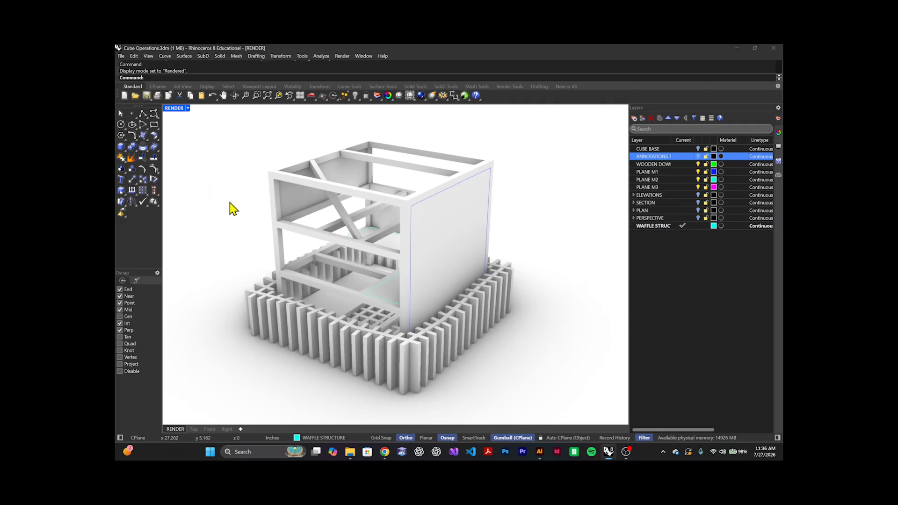
Step: Show the selection filter with the SelectionFilter command and exclude surfaces and polysurfaces from selection
click(413, 228)
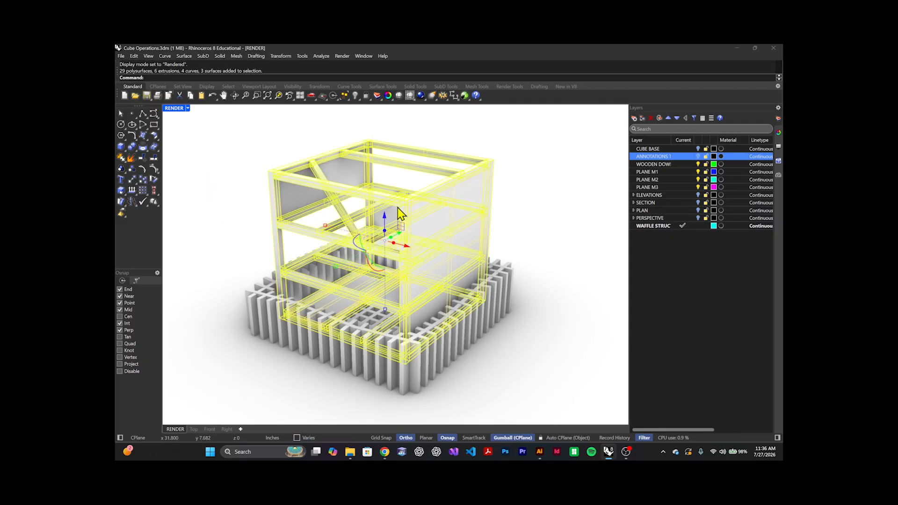
click(252, 165)
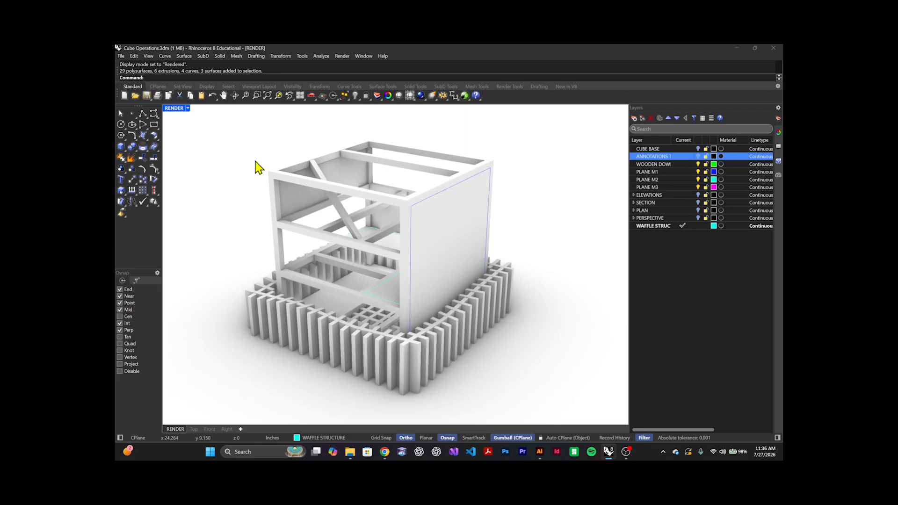
text(ter)
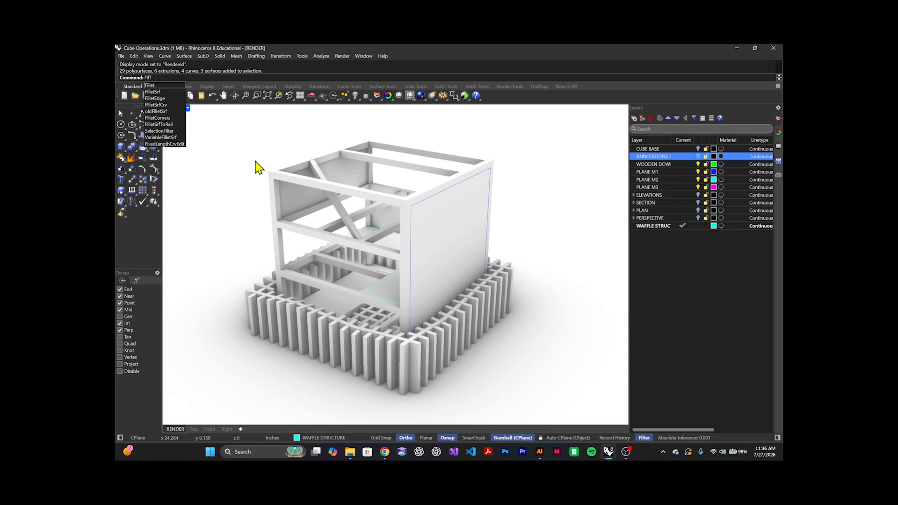
key(Down)
key(Return)
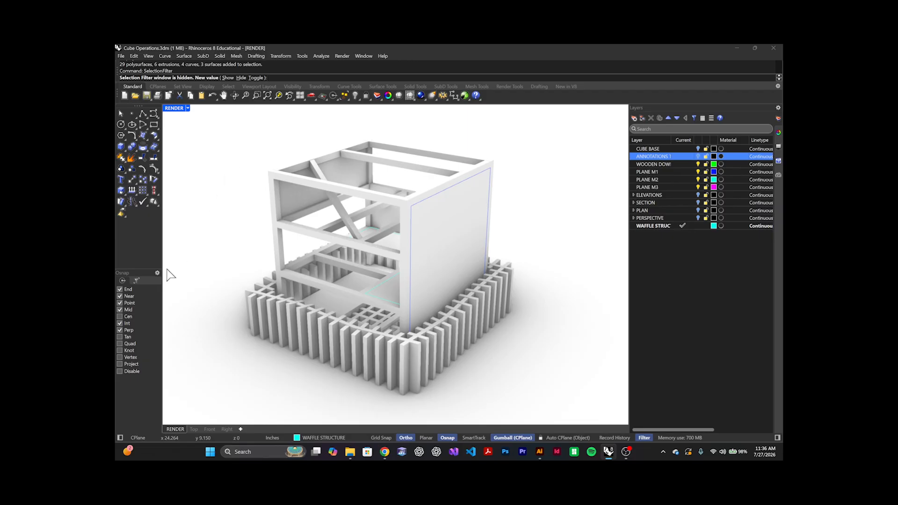
click(228, 78)
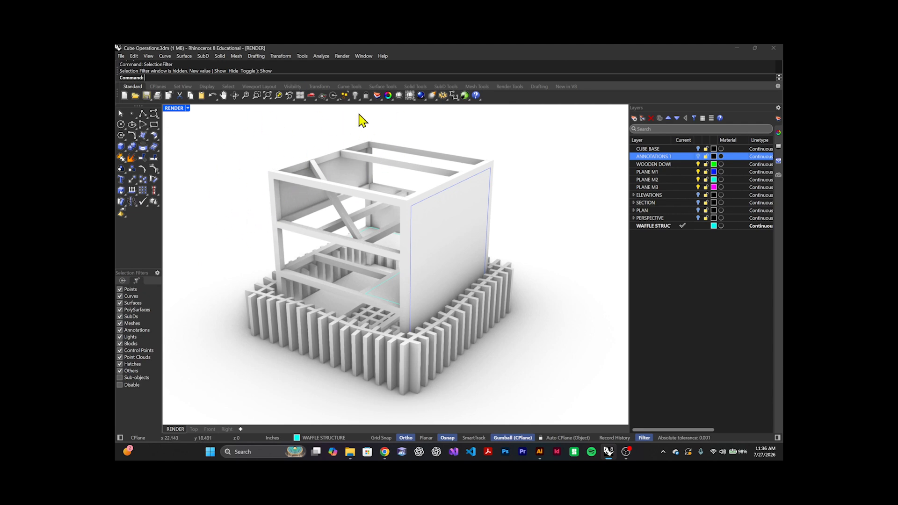
click(135, 309)
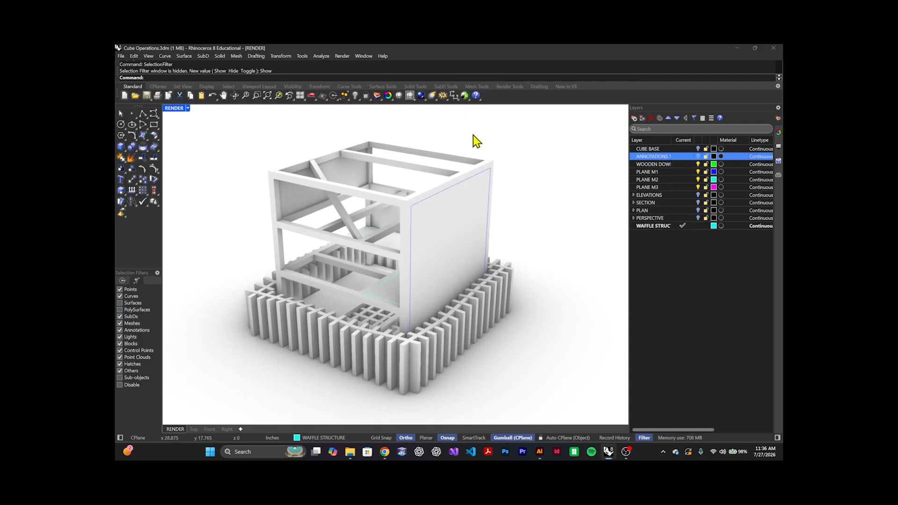
Step: Delete the loose outline curves on the cube's planes and make surfaces and polysurfaces selectable again
drag(220, 351, 203, 418)
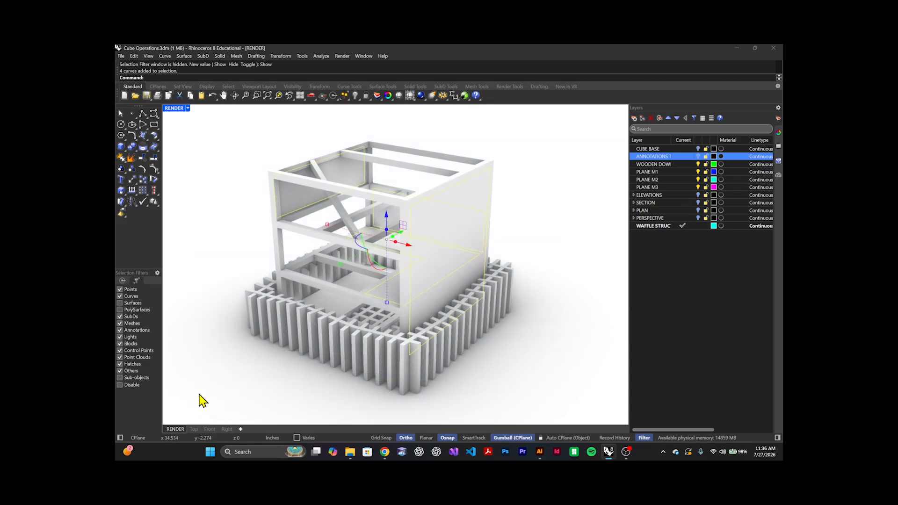
key(Delete)
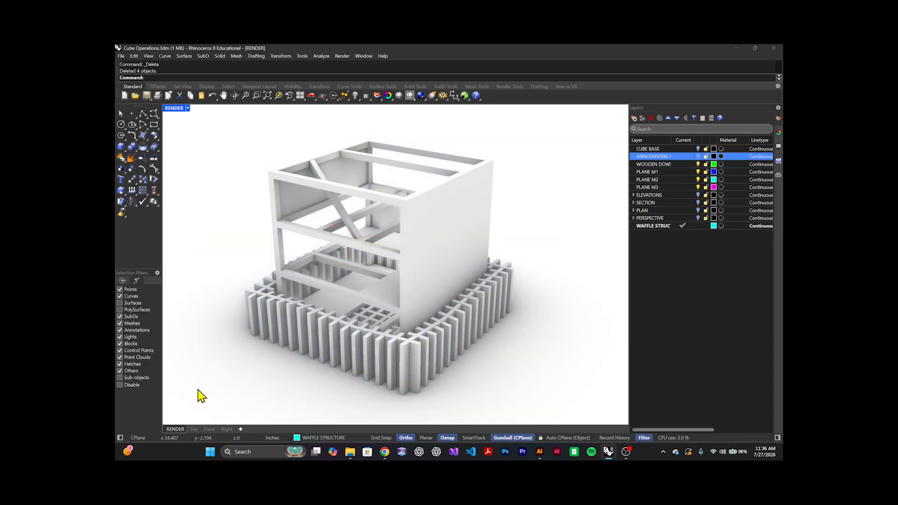
click(131, 303)
click(131, 309)
Step: Switch to Illustrator to examine the project board and its color palette squares, and return to the Rhino model
click(656, 166)
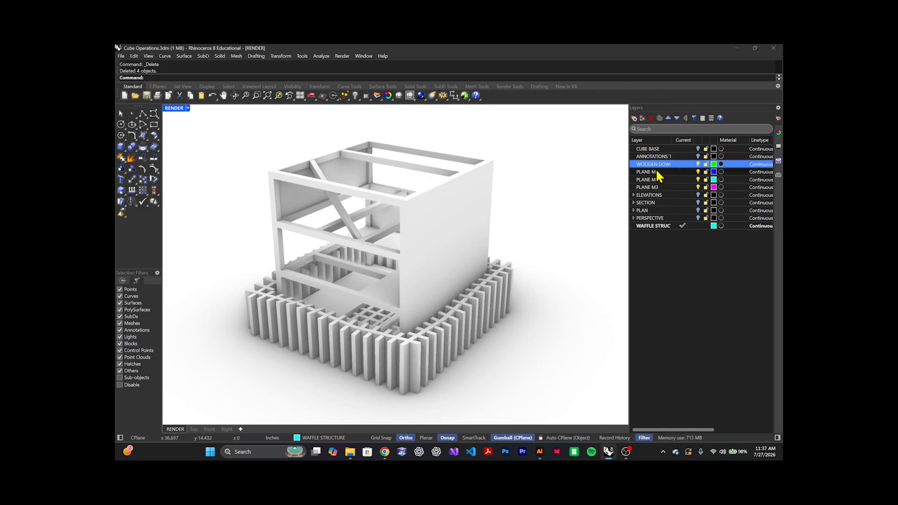
click(657, 171)
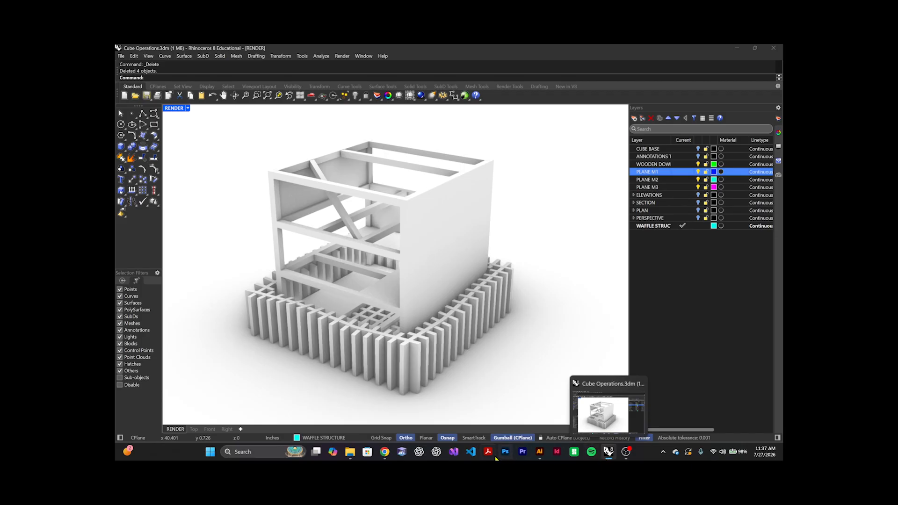
click(539, 452)
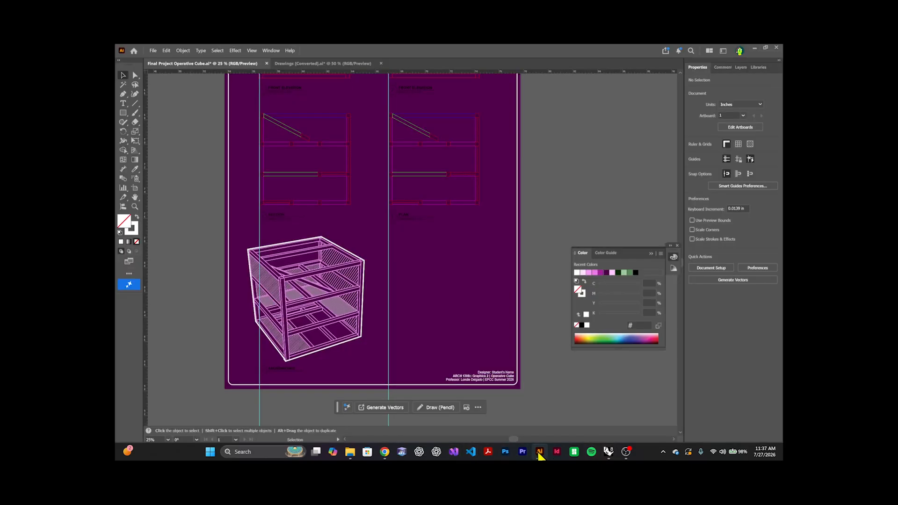
scroll(439, 315, down, 2)
scroll(441, 324, up, 2)
drag(174, 252, 352, 293)
scroll(352, 292, up, 3)
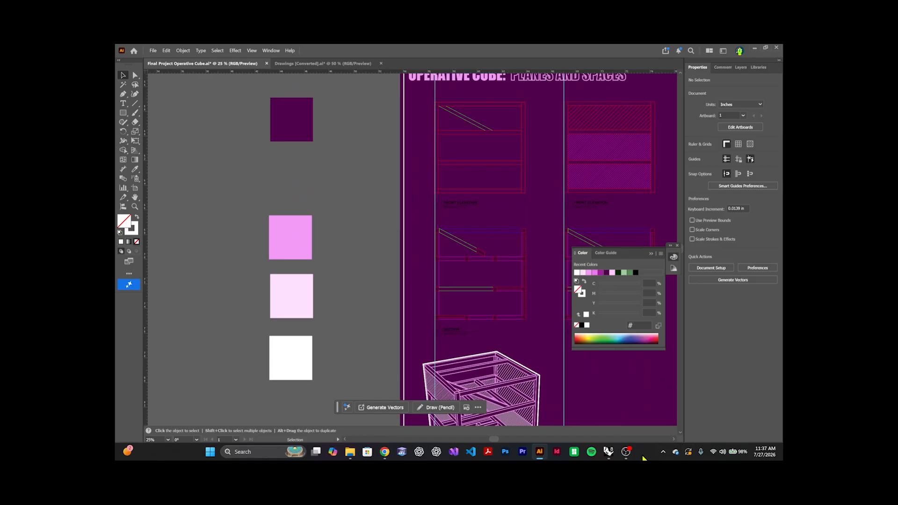
click(611, 457)
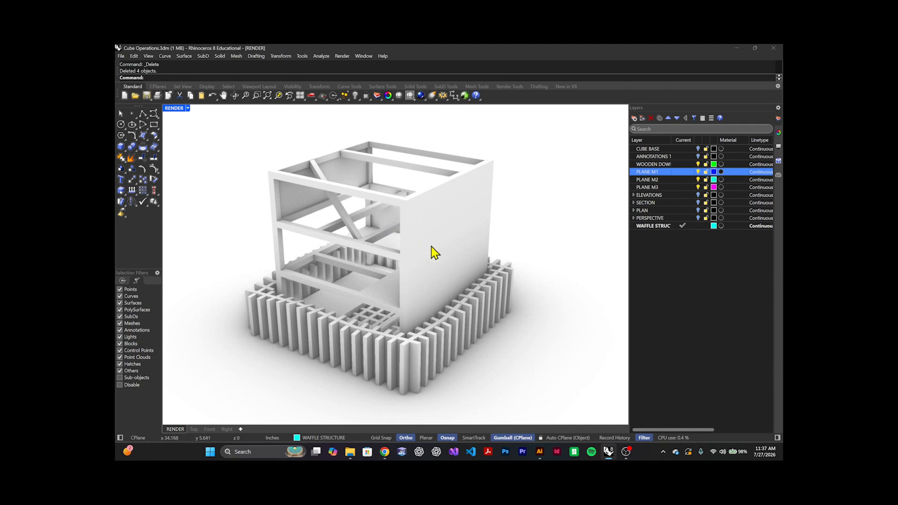
mouse_move(608, 452)
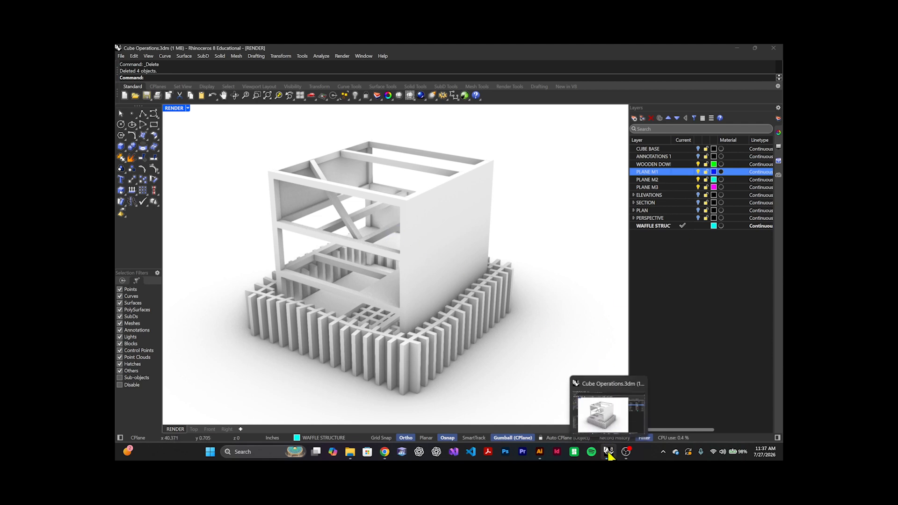
Step: Switch to Illustrator, unlock the COLOR PALETTE layer and copy the hex code of the dark purple square's fill
click(539, 452)
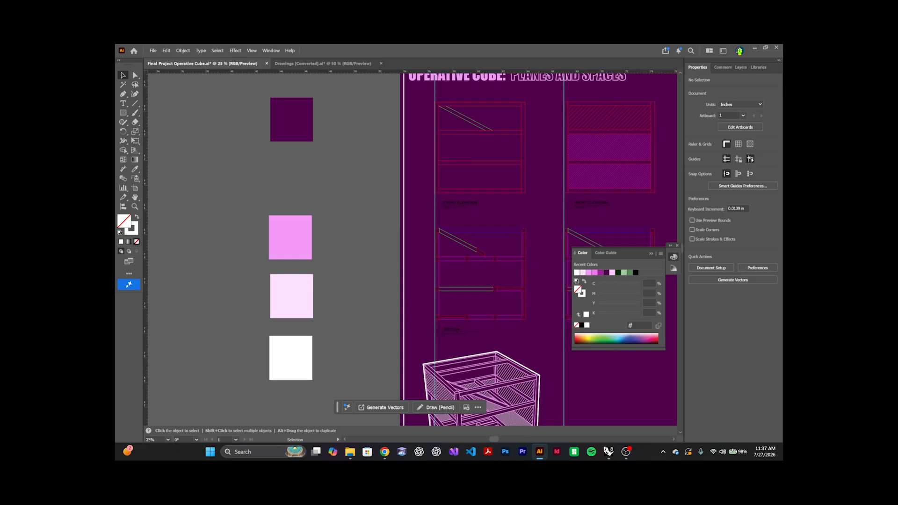
click(722, 67)
click(708, 67)
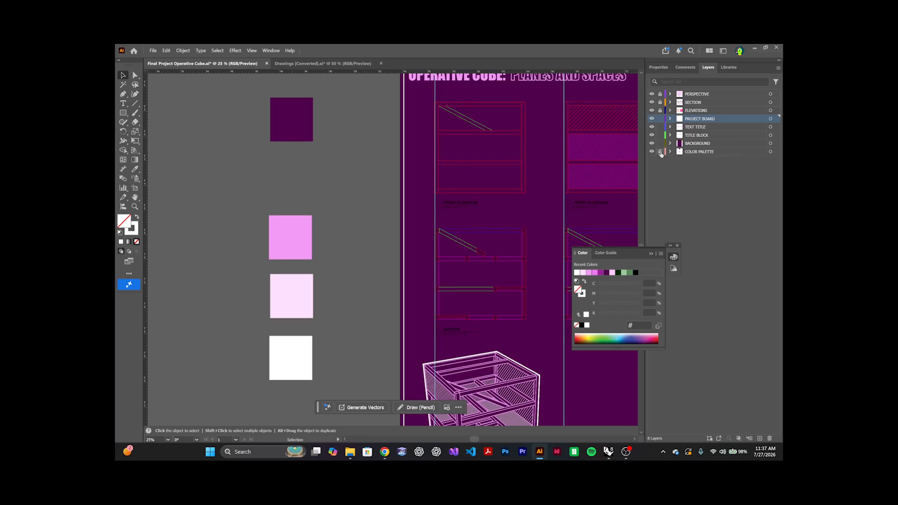
click(289, 132)
double_click(124, 221)
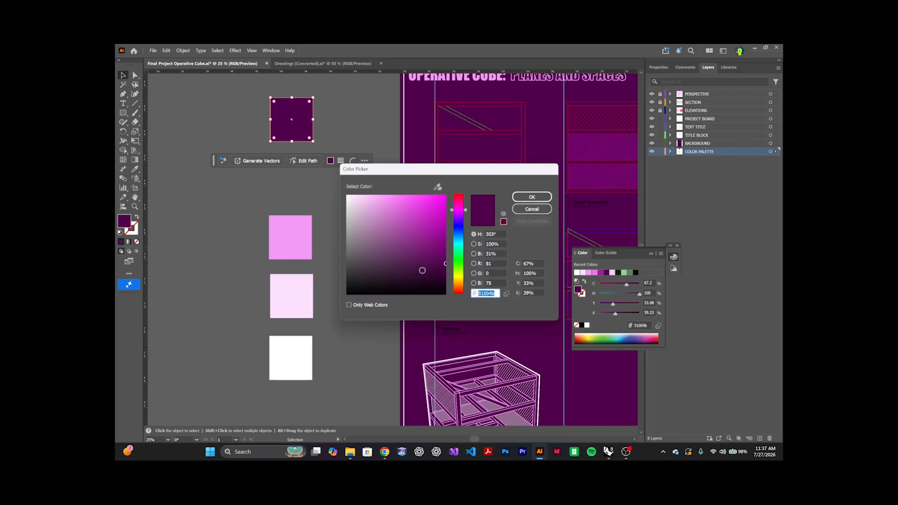
drag(494, 294, 471, 293)
Step: Return to Rhino and open the color picker for the wooden dowel layer's Plaster material
click(609, 453)
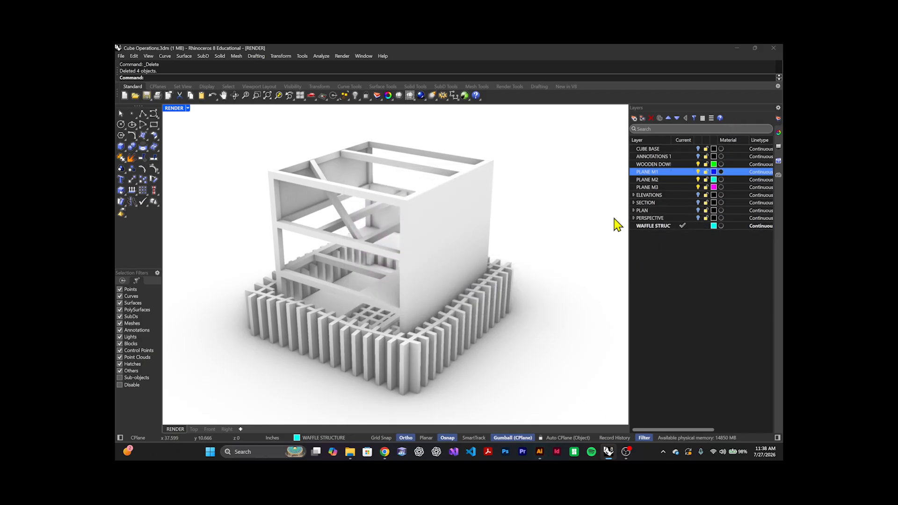
click(426, 151)
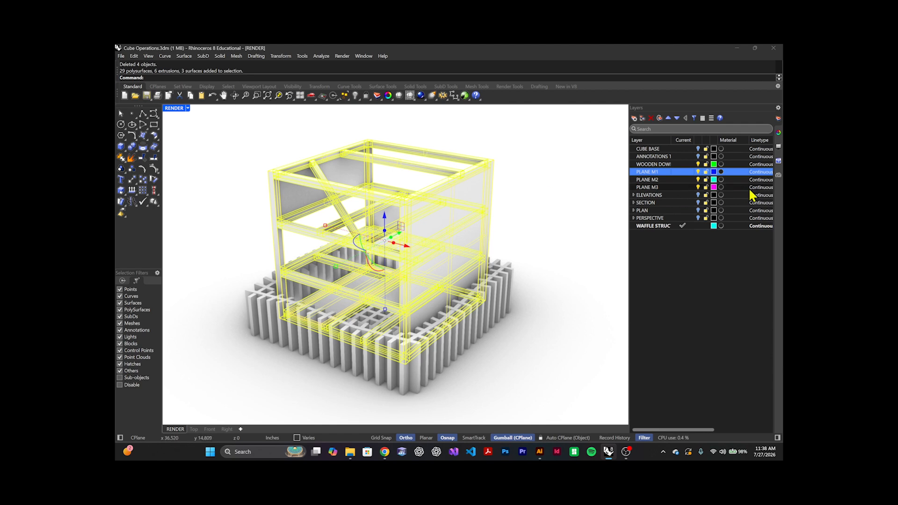
key(Escape)
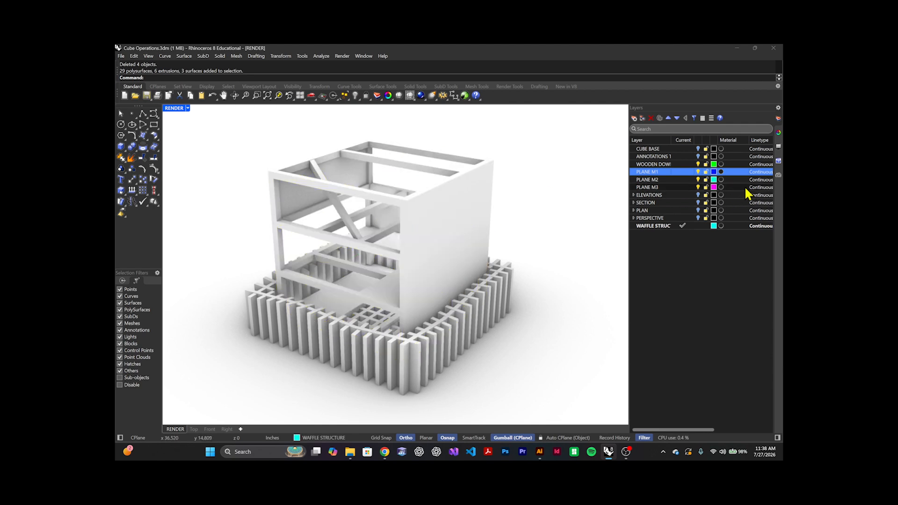
click(720, 164)
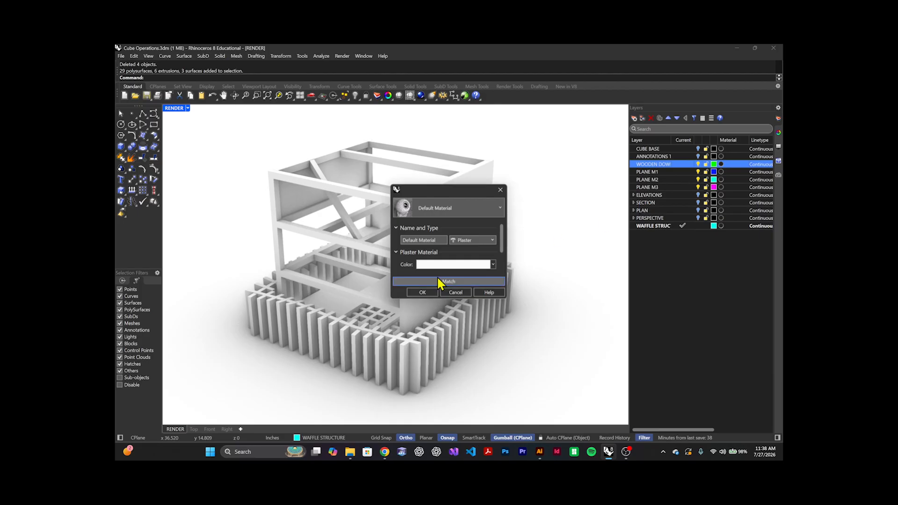
drag(455, 299, 463, 381)
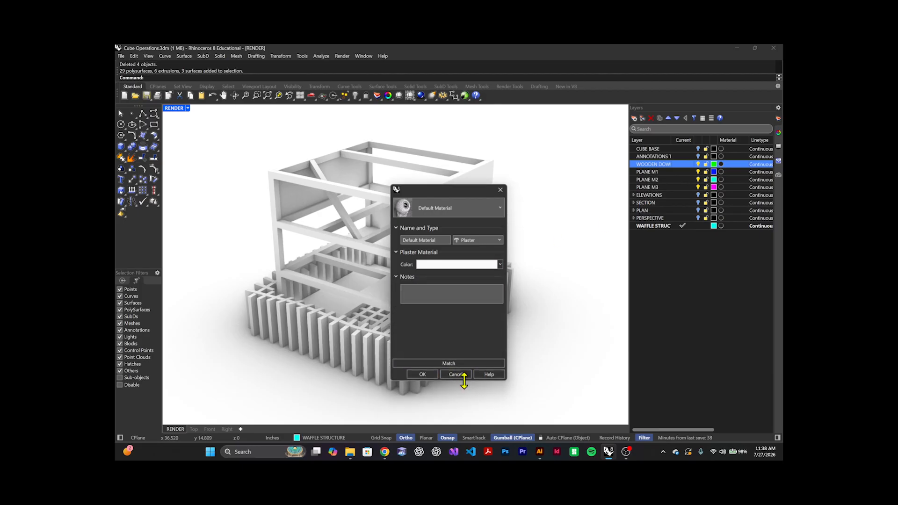
click(499, 264)
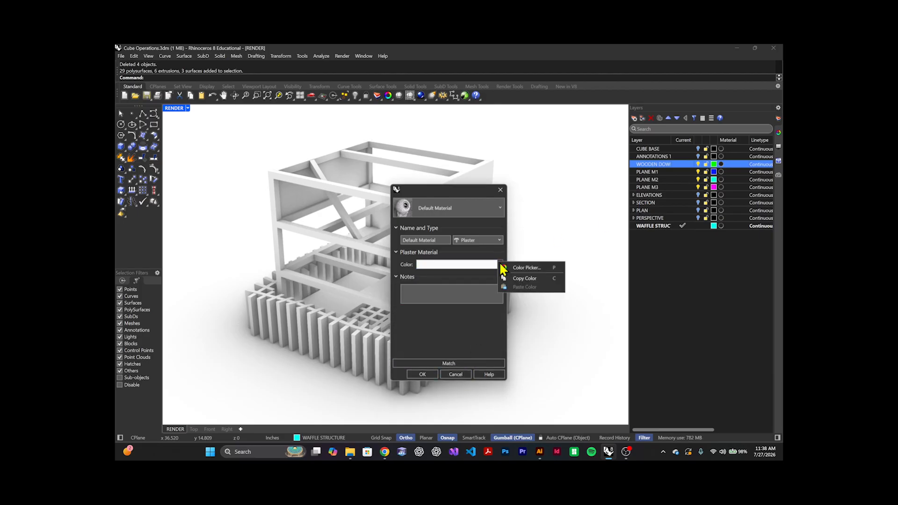
click(531, 280)
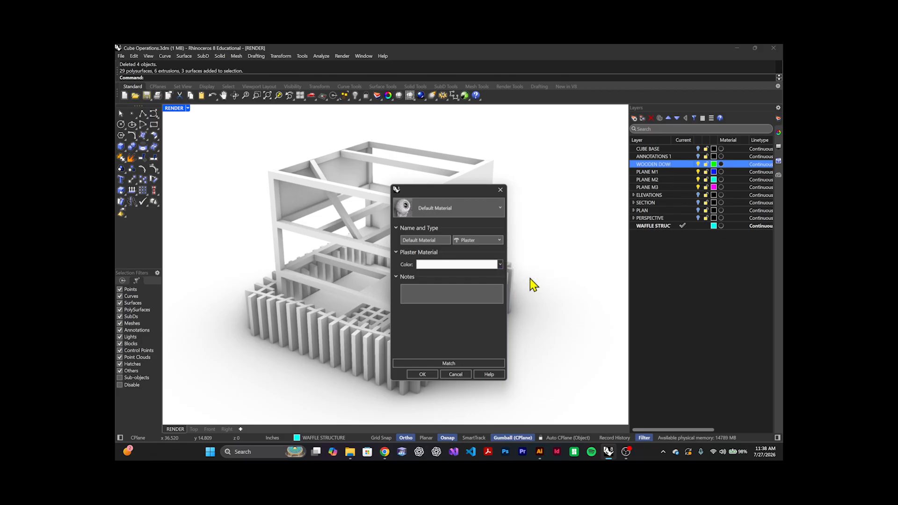
click(499, 264)
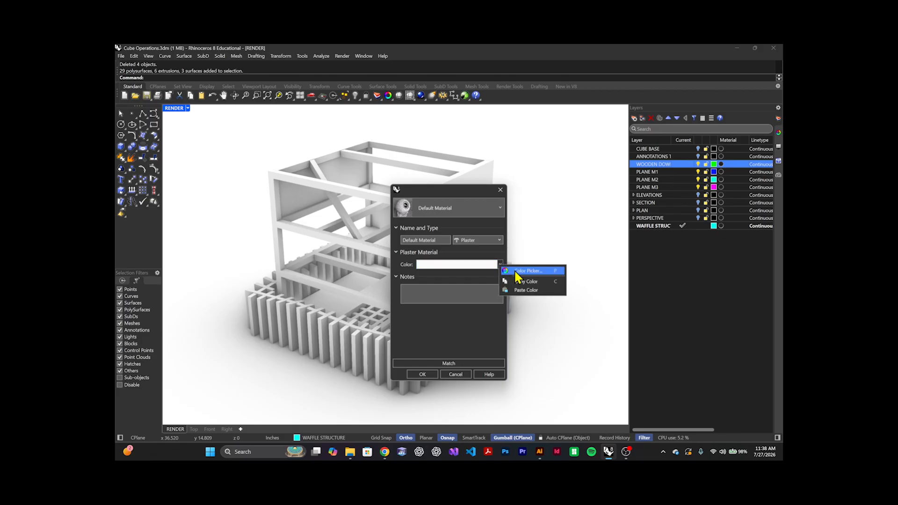
click(515, 271)
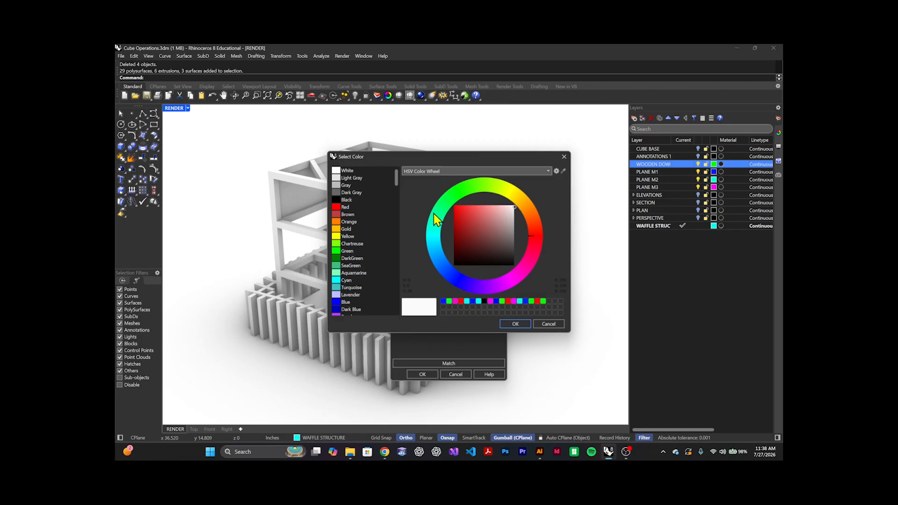
scroll(383, 249, down, 10)
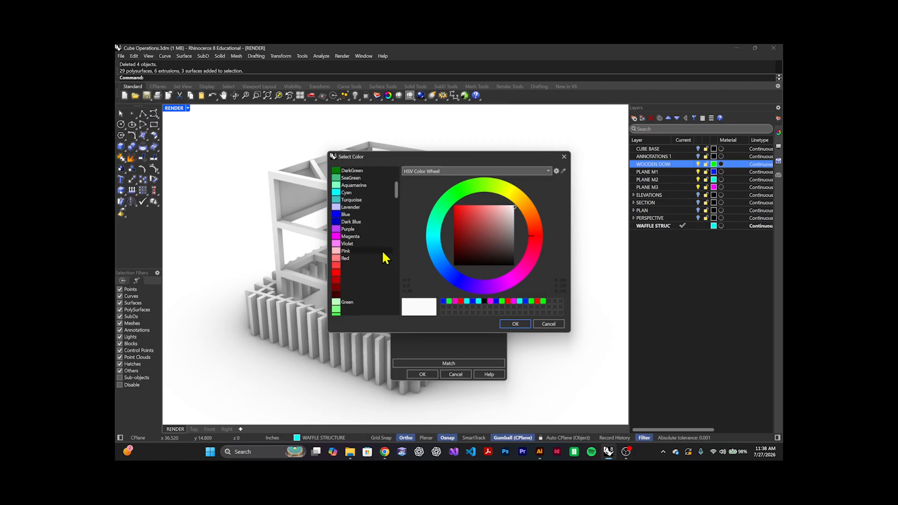
click(556, 171)
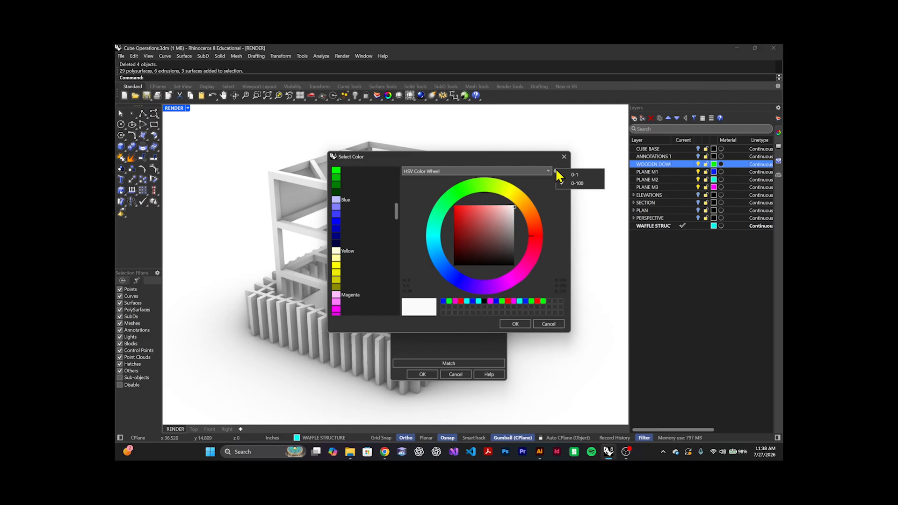
click(551, 170)
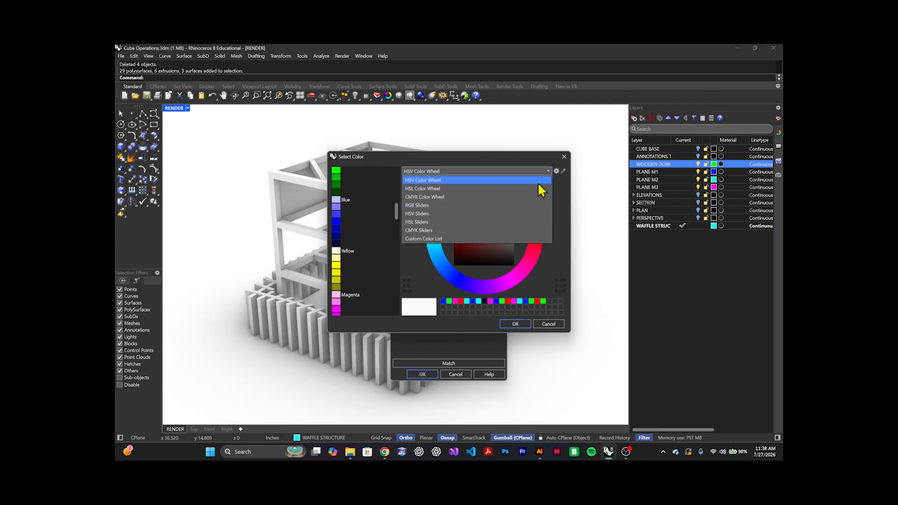
click(487, 235)
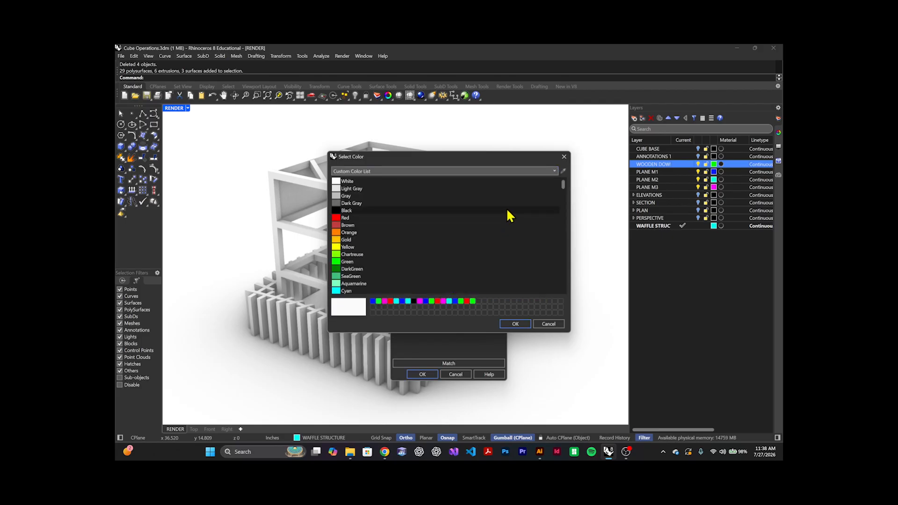
click(554, 171)
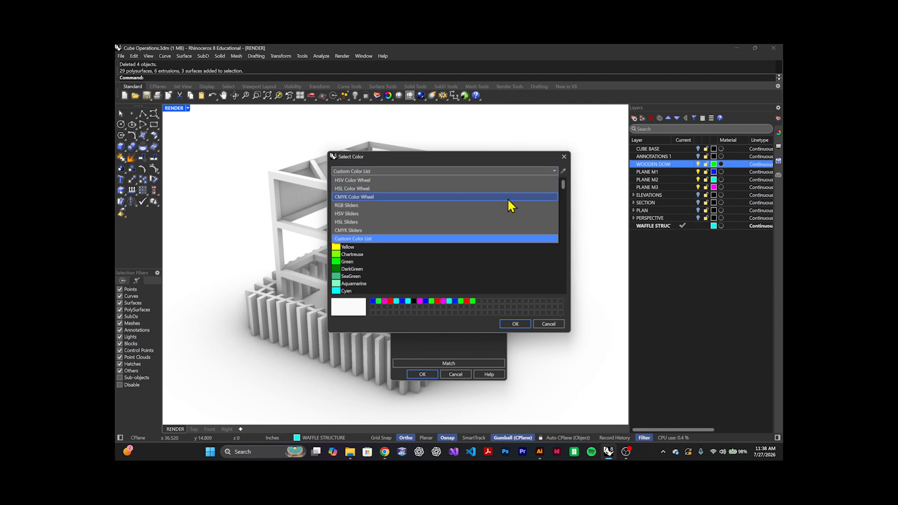
click(472, 181)
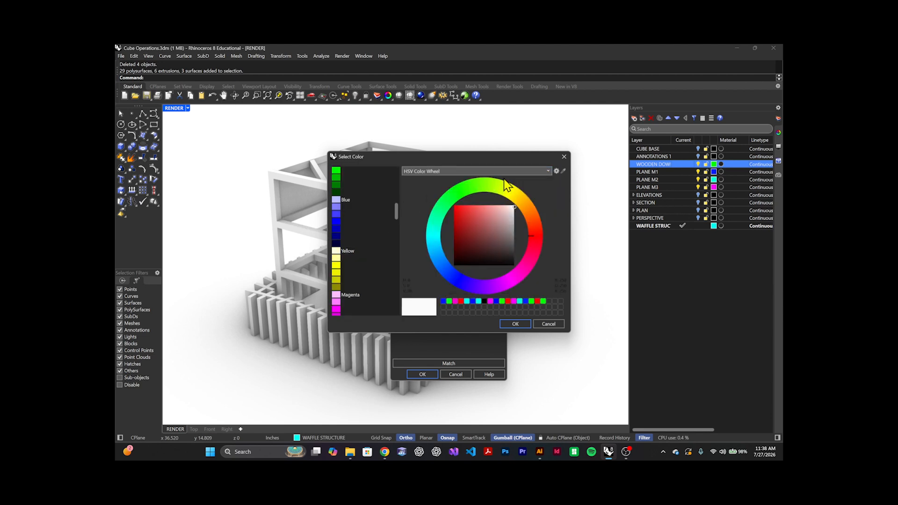
click(549, 171)
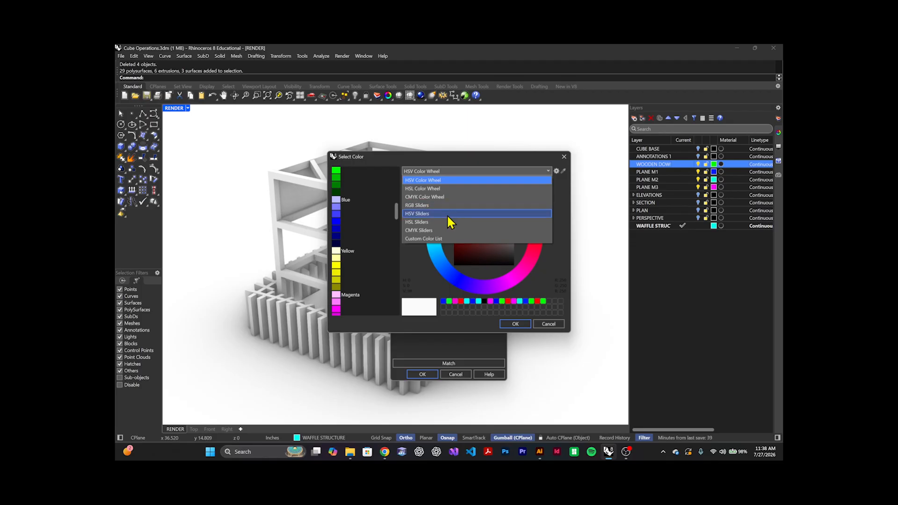
click(454, 188)
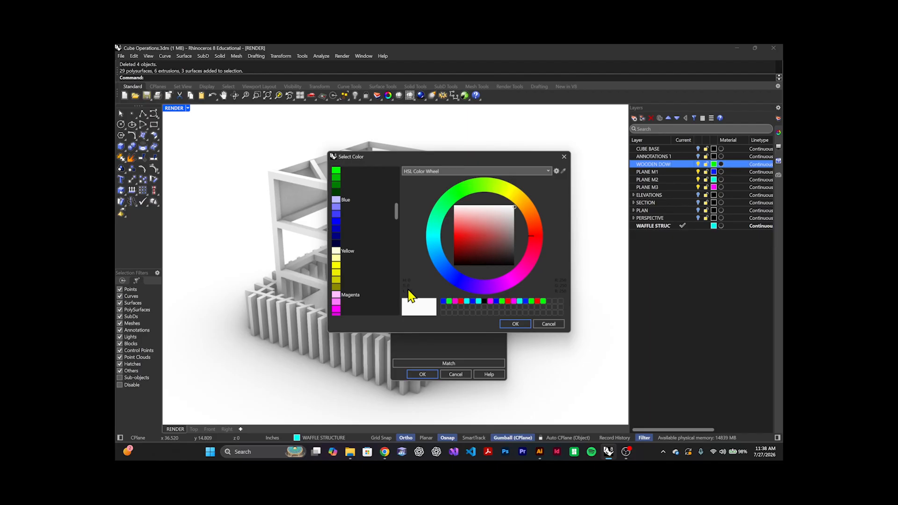
drag(479, 228, 517, 240)
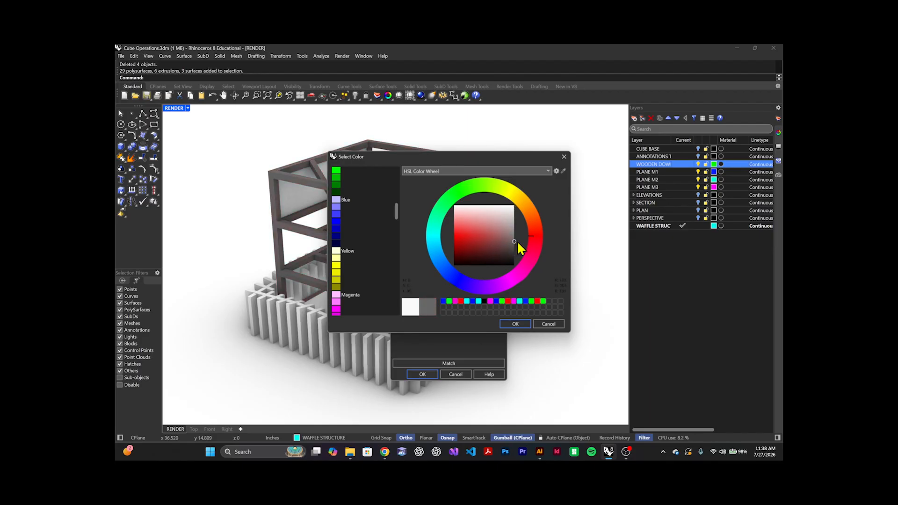
click(549, 171)
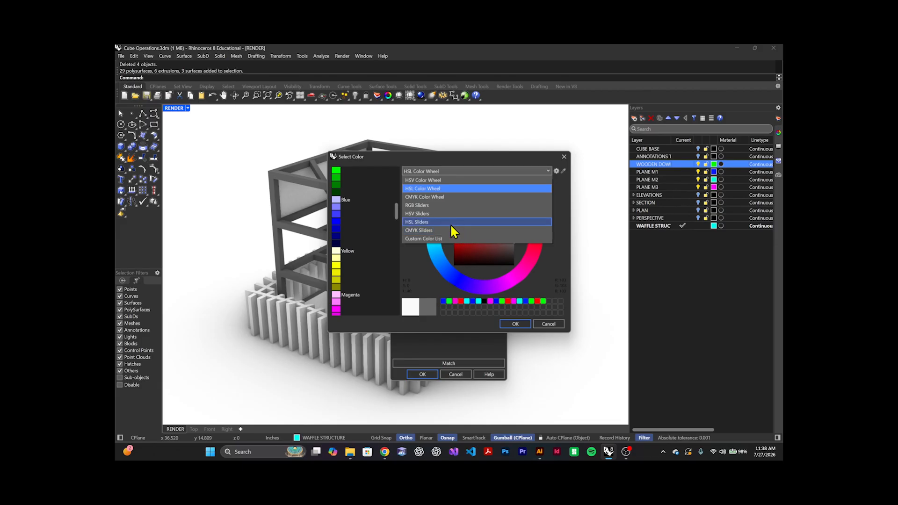
click(450, 223)
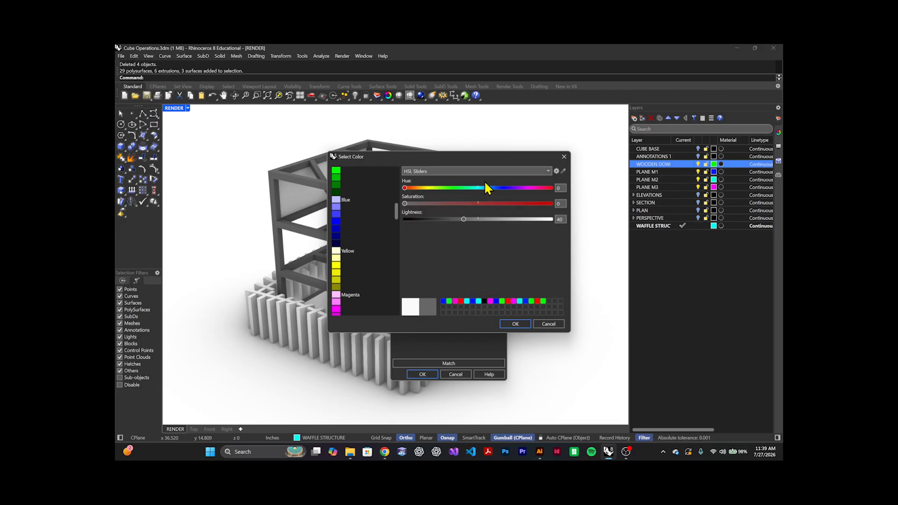
Step: Switch the color picker to RGB Sliders and check the dark purple square's RGB values in Illustrator, returning to Rhino
click(547, 171)
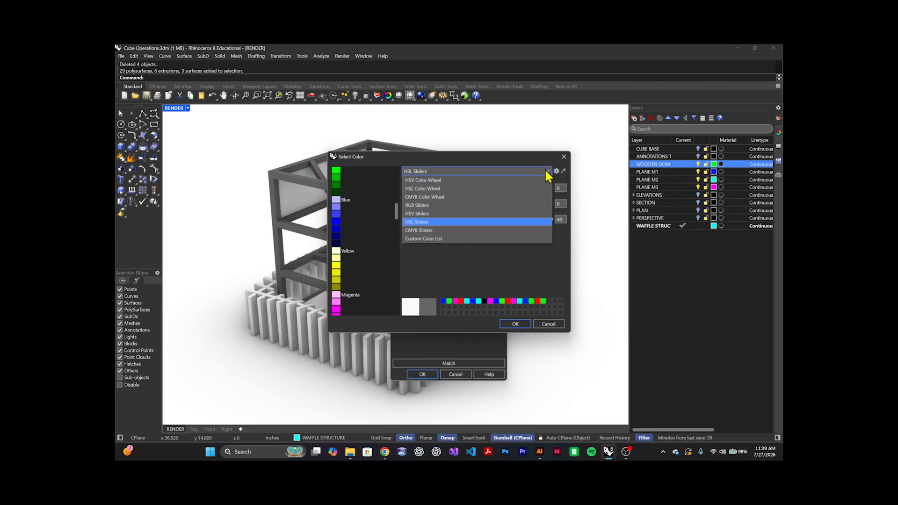
click(480, 206)
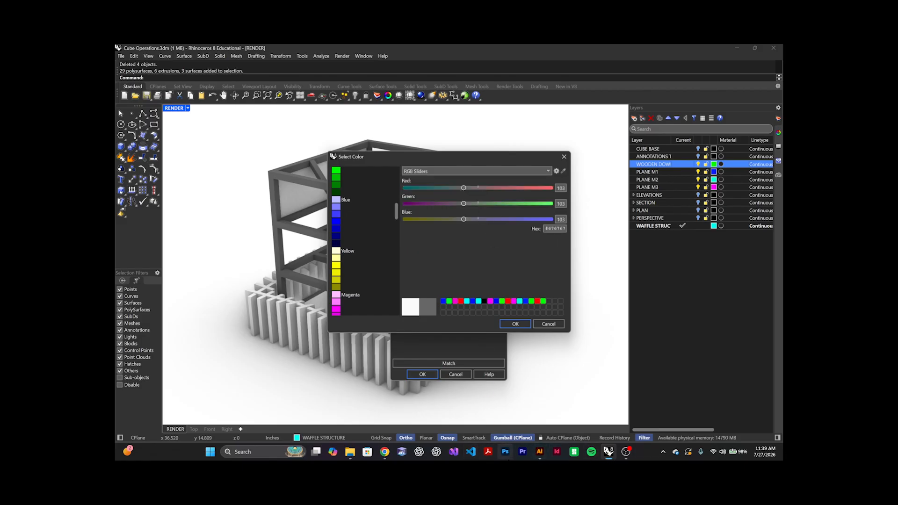
click(539, 452)
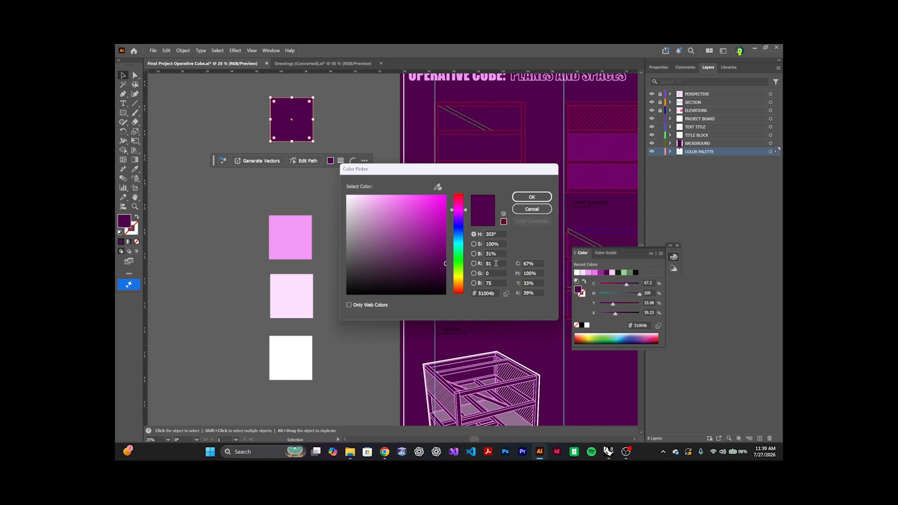
double_click(496, 263)
mouse_move(609, 455)
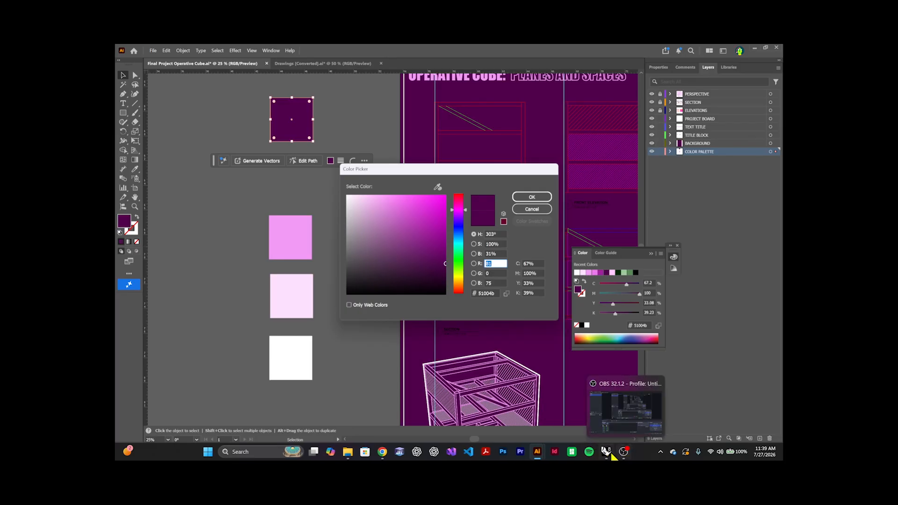
click(609, 455)
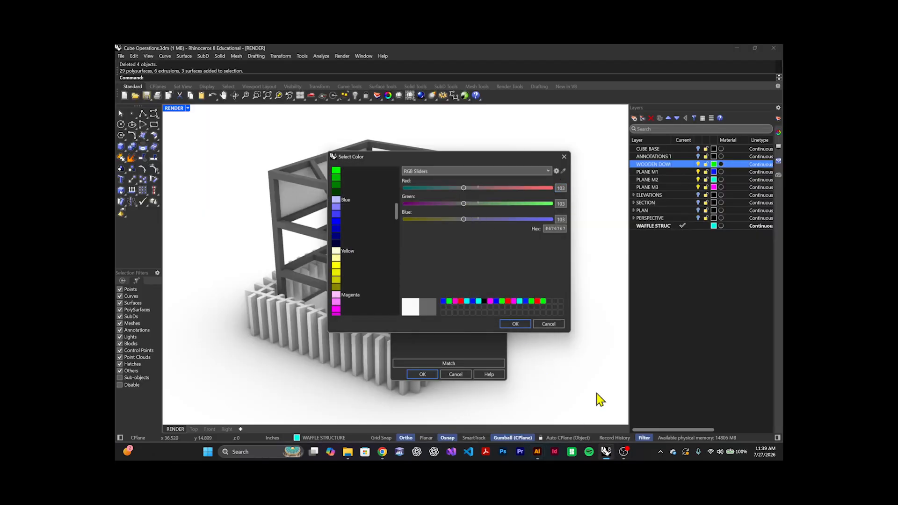
click(538, 453)
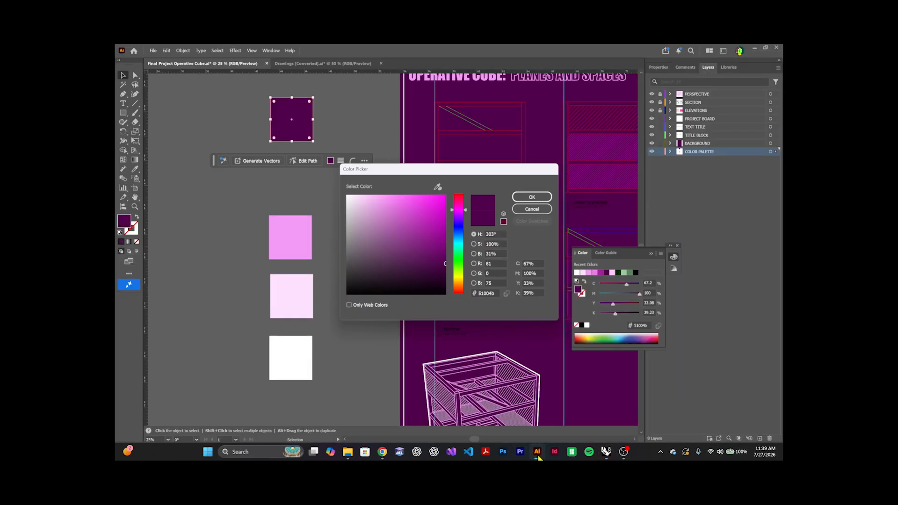
click(605, 454)
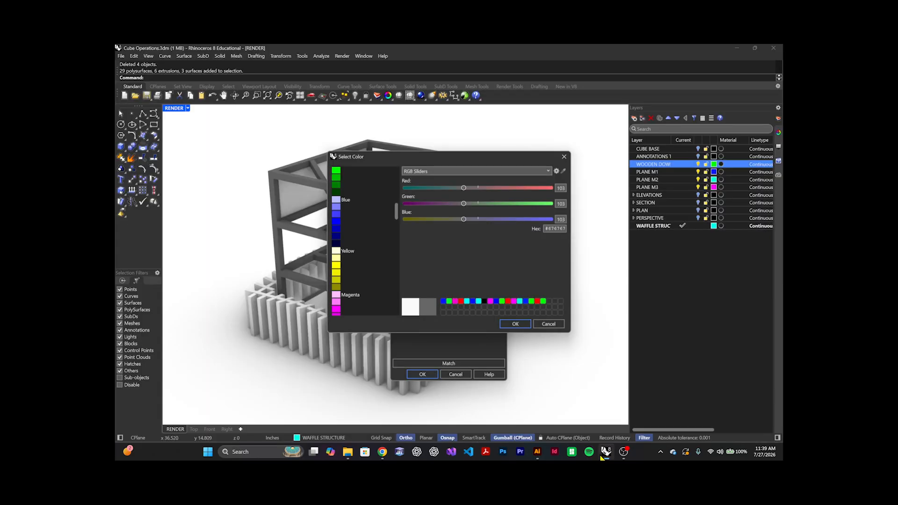
Step: Set the dowel material's color to red 81, green 0, blue 75, rechecking the swatch in Illustrator, and apply the material
click(564, 188)
drag(565, 188, 558, 188)
text(81)
drag(564, 204, 549, 201)
text(0)
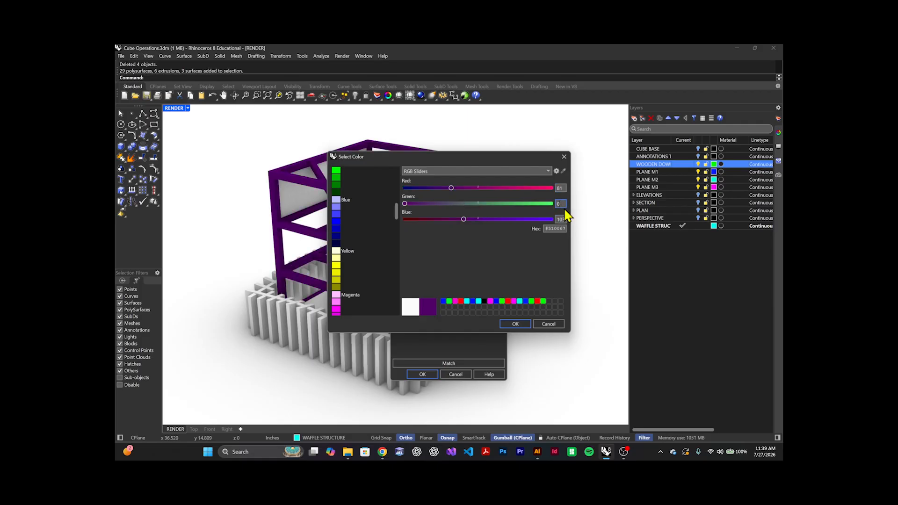
click(560, 219)
click(538, 455)
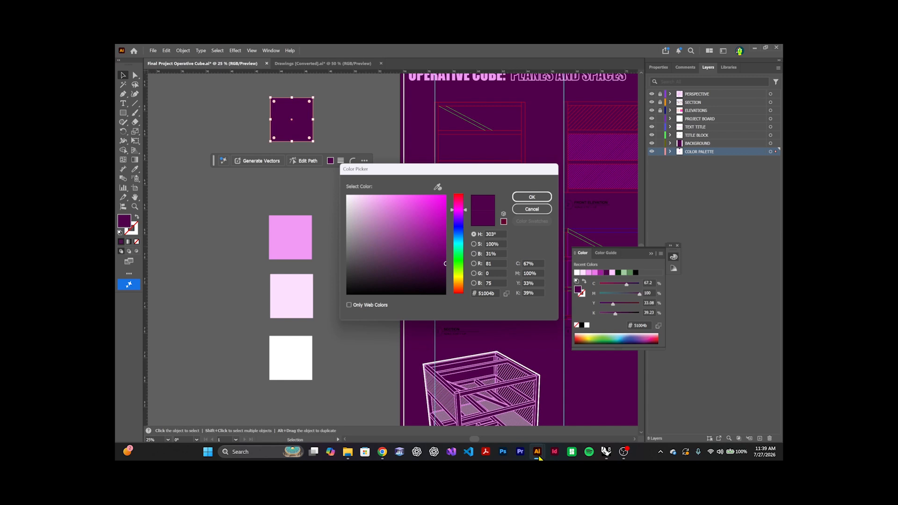
click(538, 456)
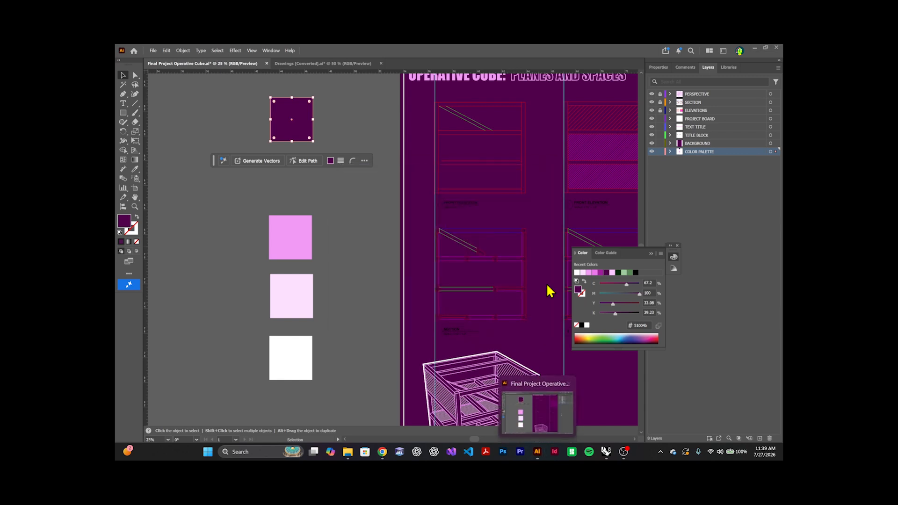
click(608, 454)
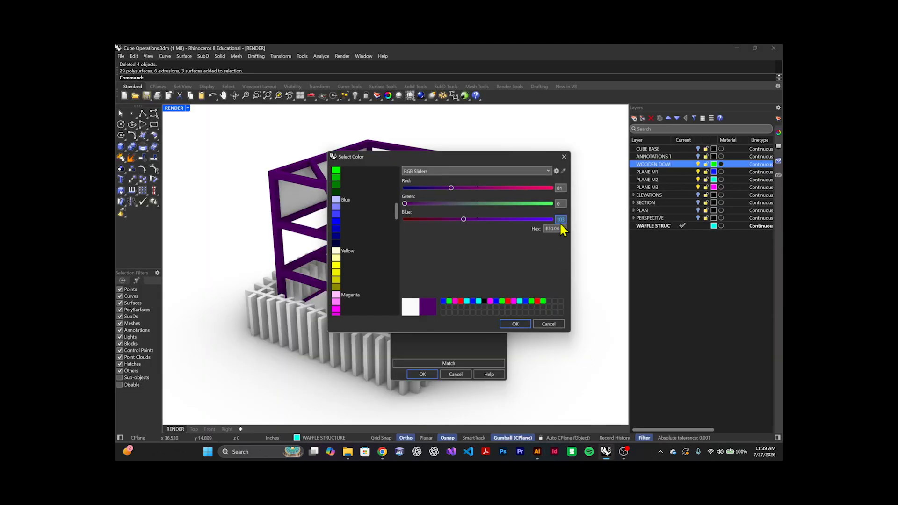
text(75)
click(515, 324)
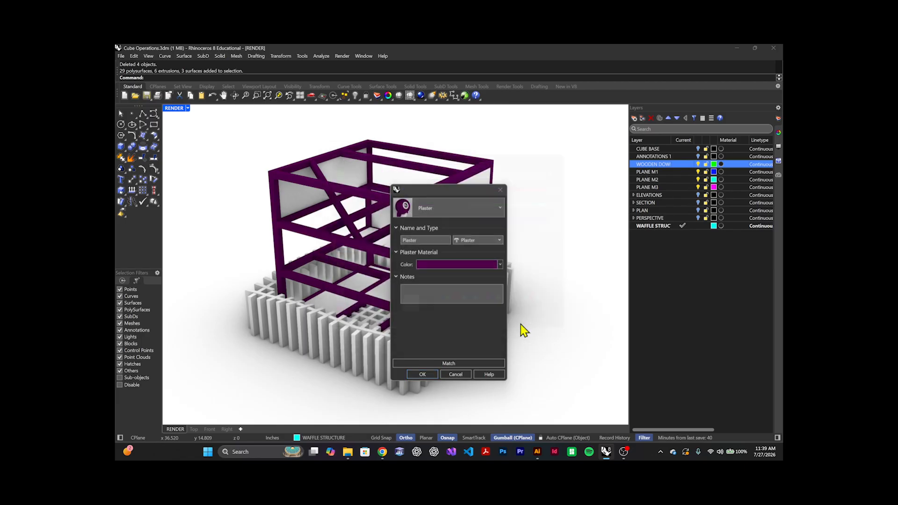
click(422, 376)
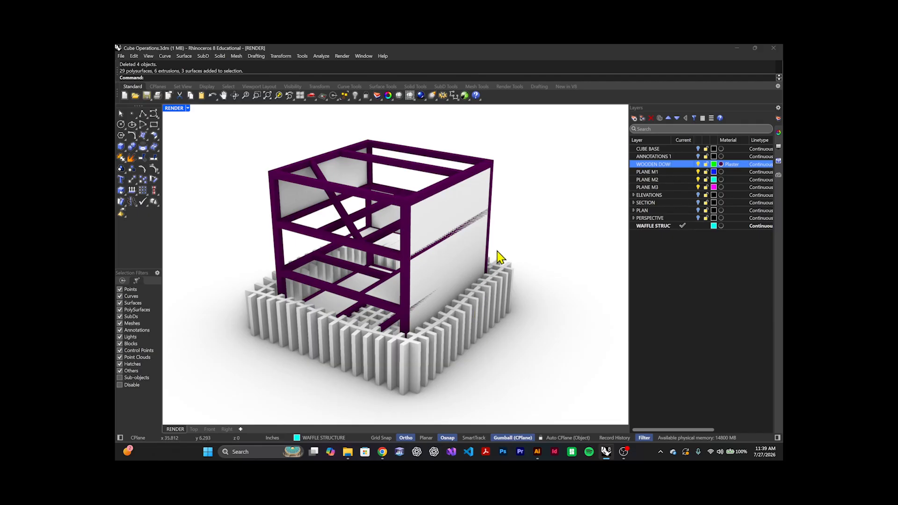
Step: Ungroup the cube's grouped dowels and planes and select the large side panel polysurface on its own
click(435, 225)
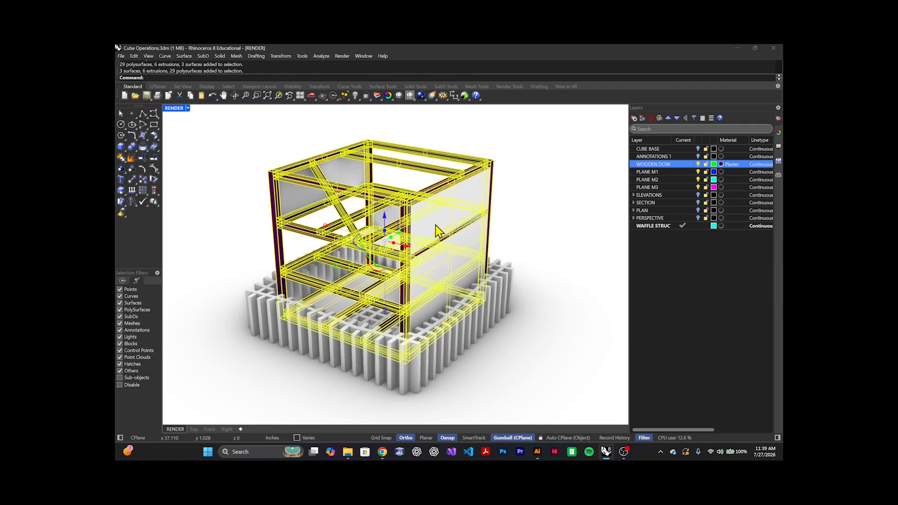
click(547, 195)
click(466, 201)
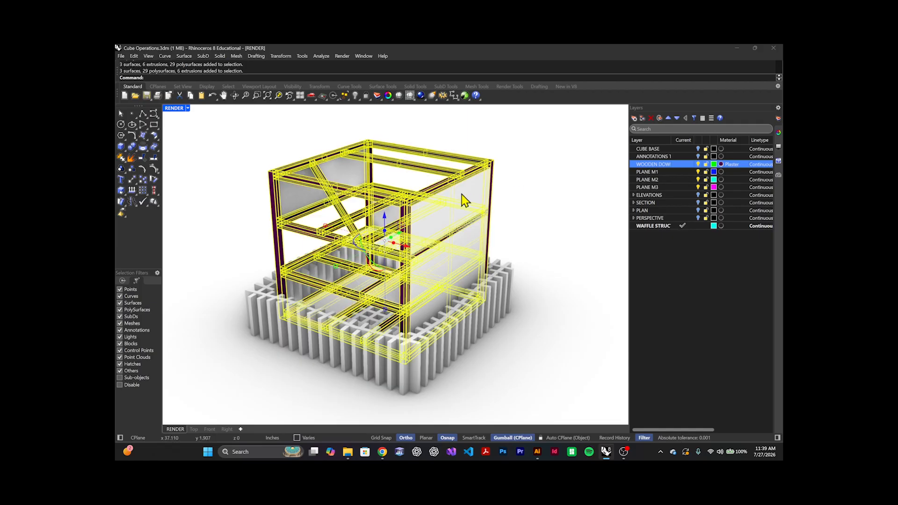
text(Ungro)
key(Return)
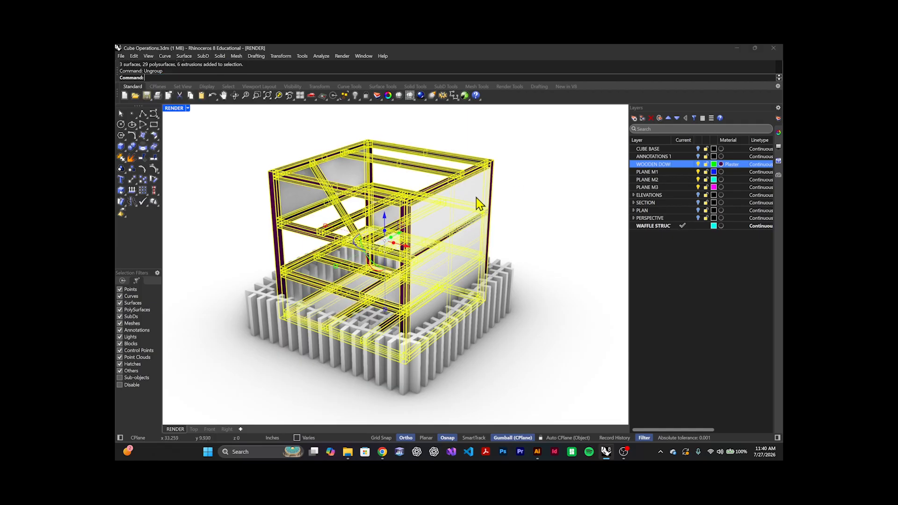
click(503, 199)
click(488, 200)
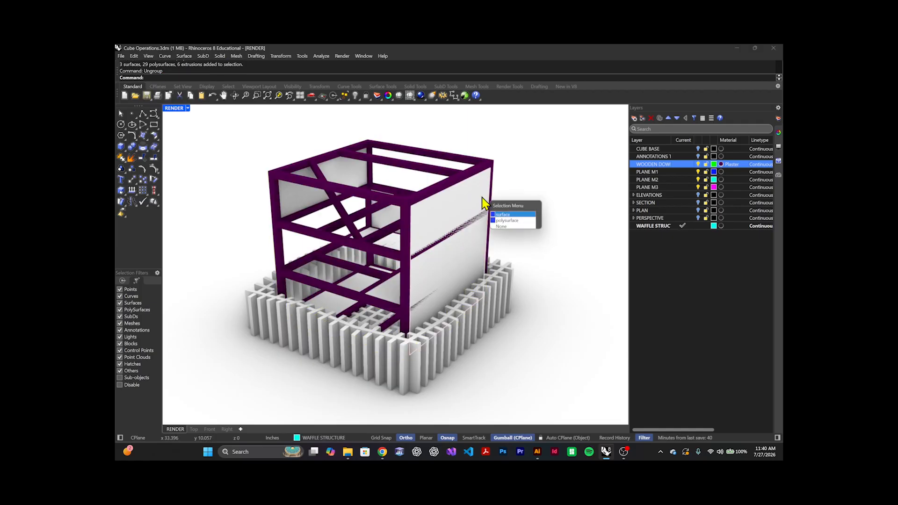
click(499, 228)
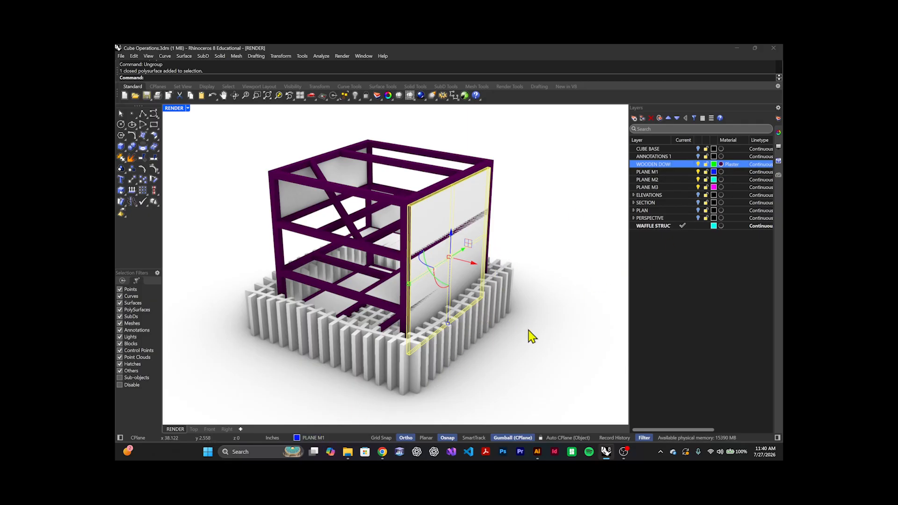
Step: Assign a Glass material to the PLANE M1 layer, tinting it light cyan by lowering its red value to about 192
click(720, 171)
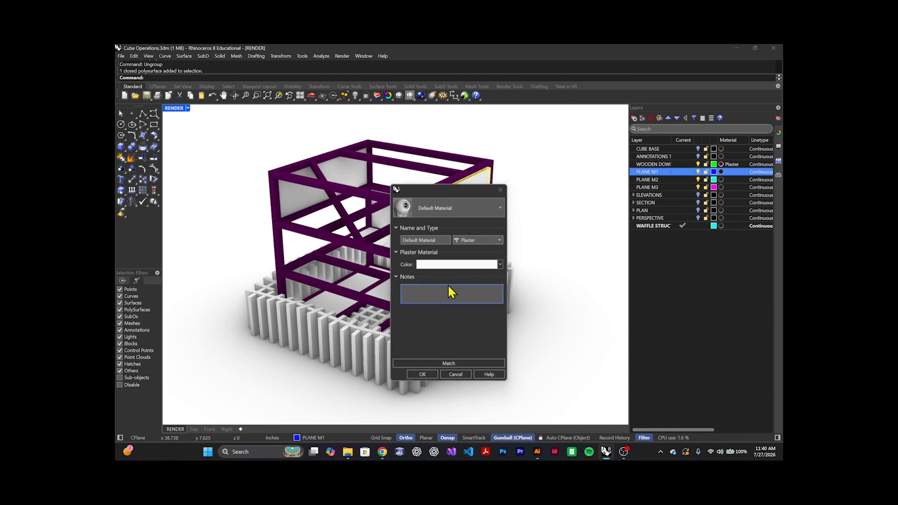
click(473, 241)
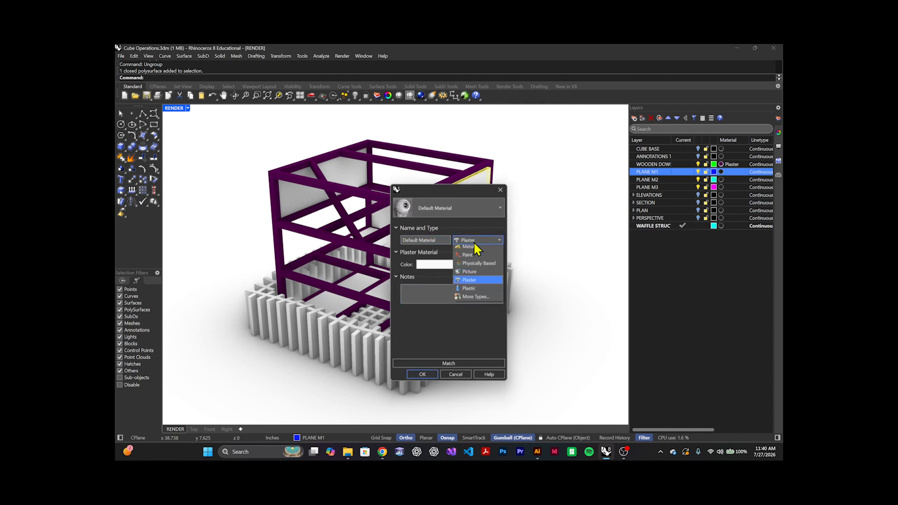
click(486, 292)
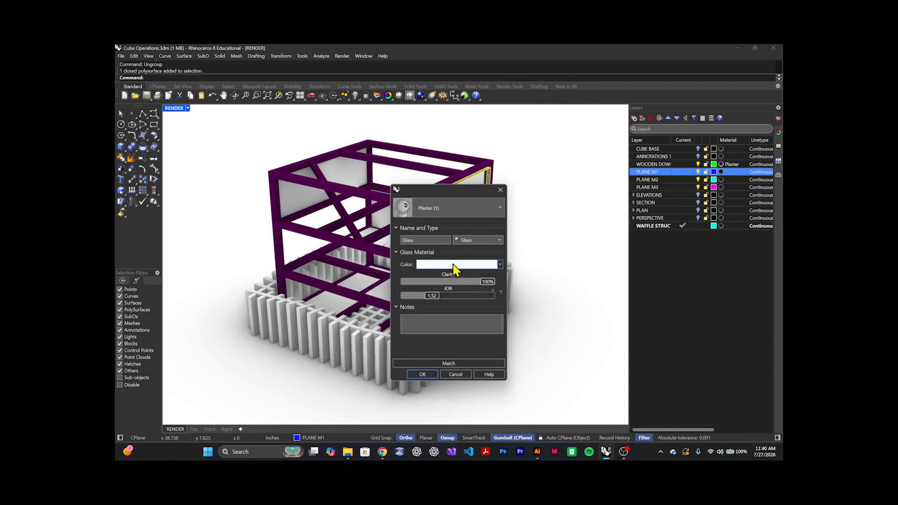
click(494, 265)
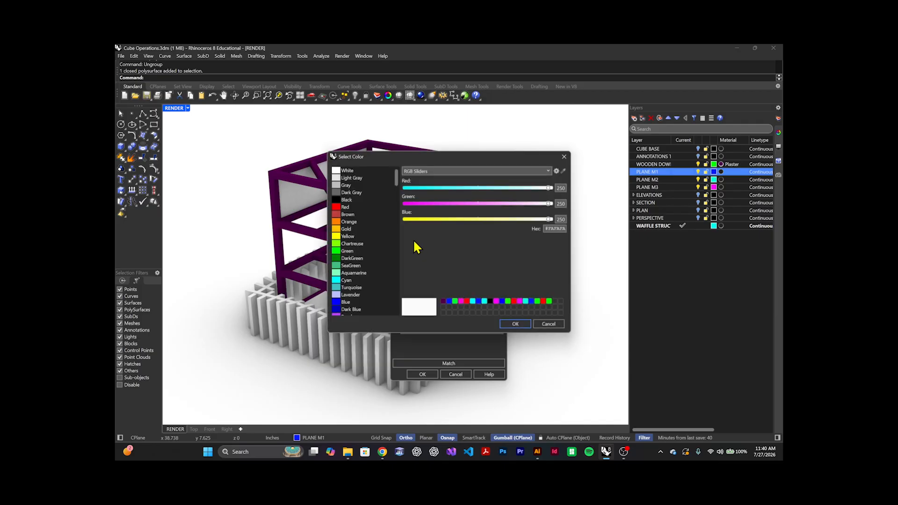
drag(548, 187, 517, 189)
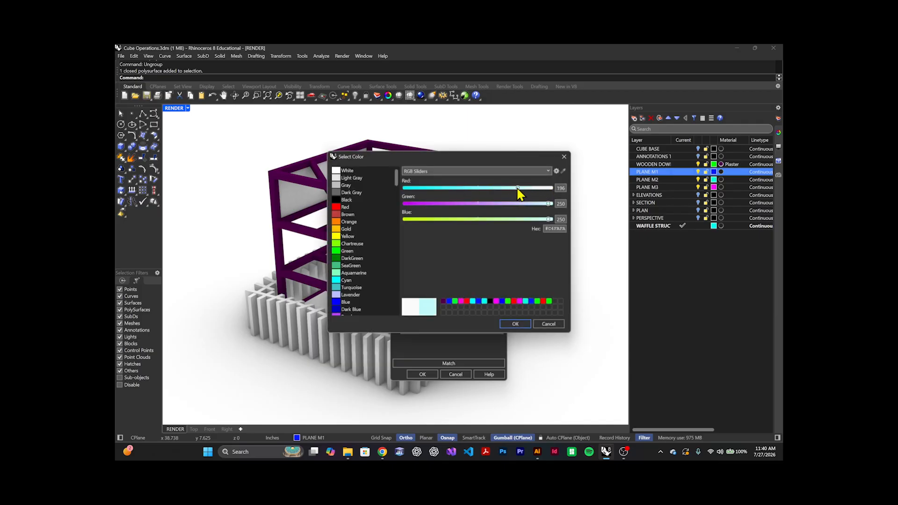
click(516, 324)
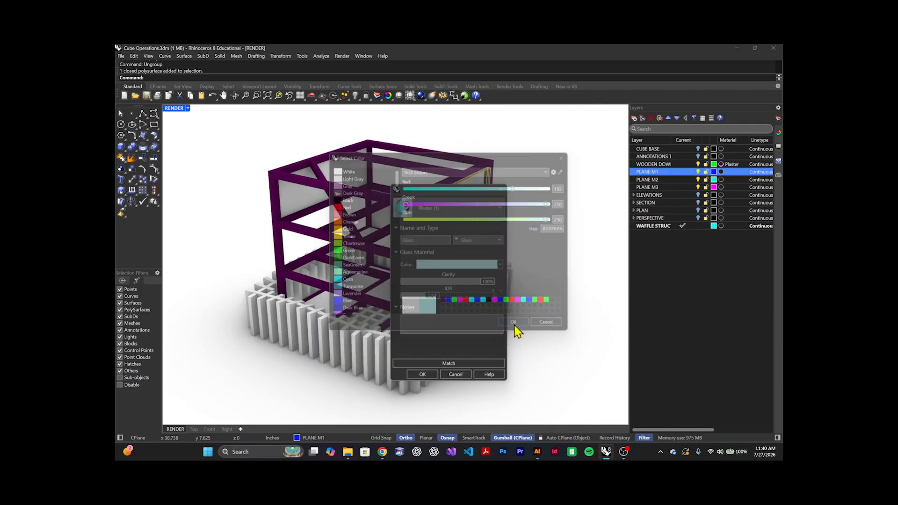
click(420, 374)
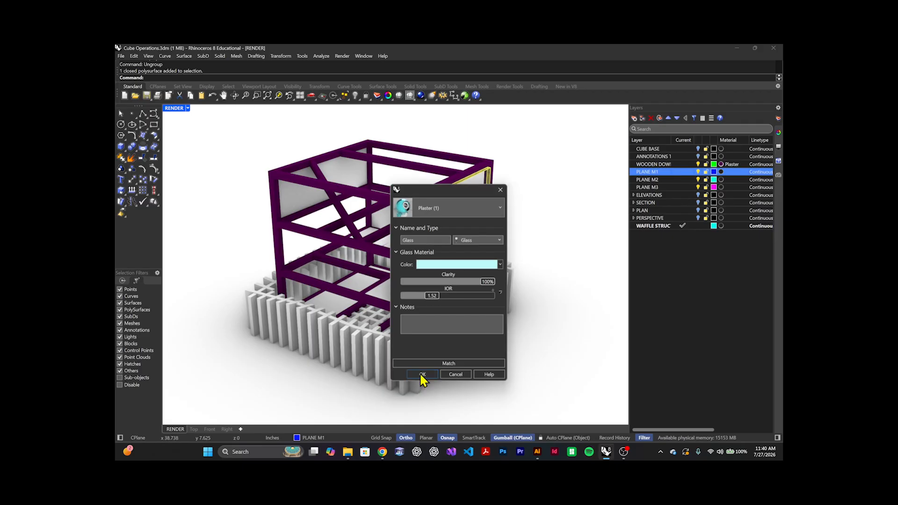
click(537, 218)
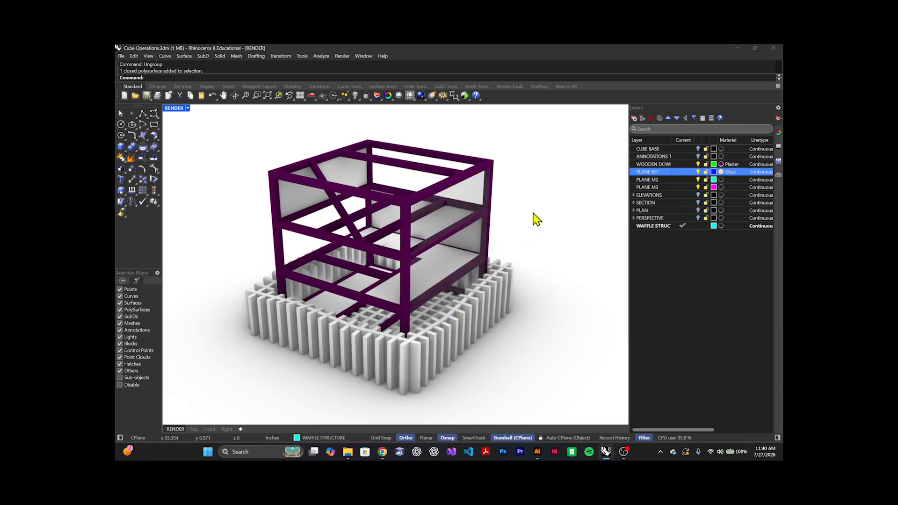
Step: Open the color picker for the PLANE M2 layer's Plaster material
click(720, 179)
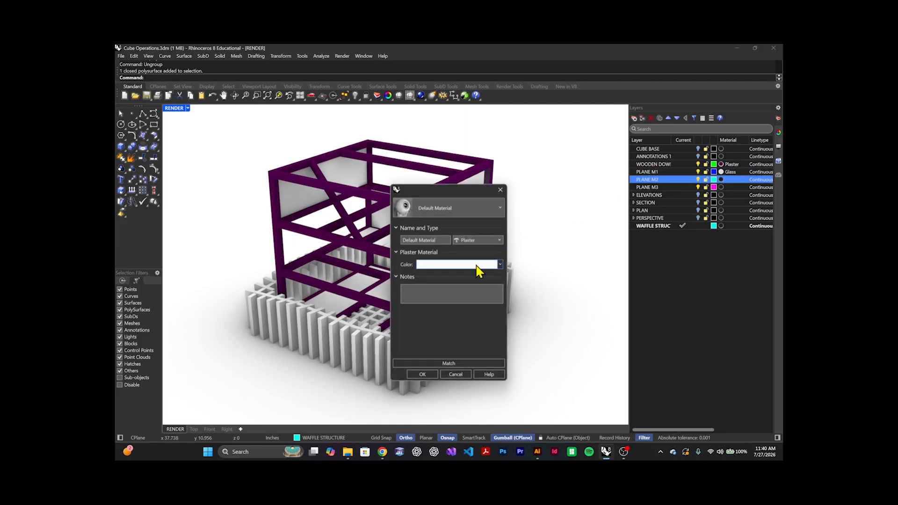
click(499, 264)
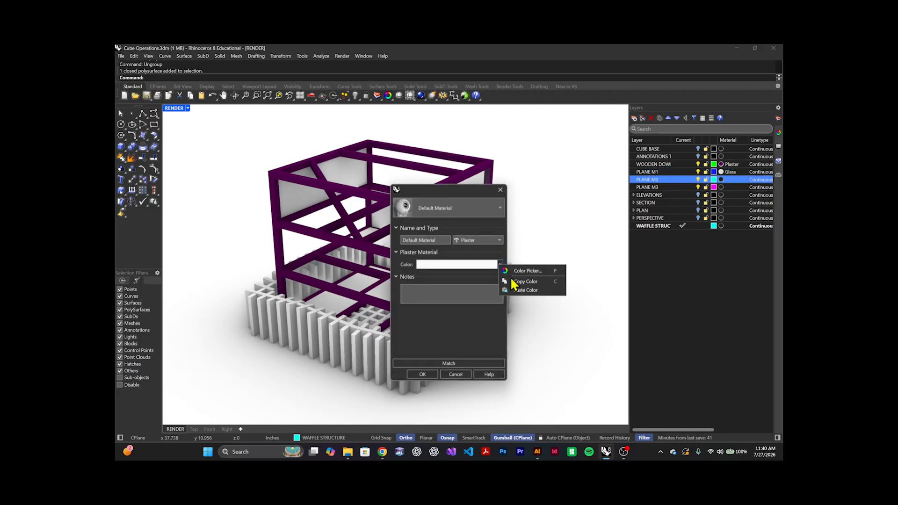
click(518, 272)
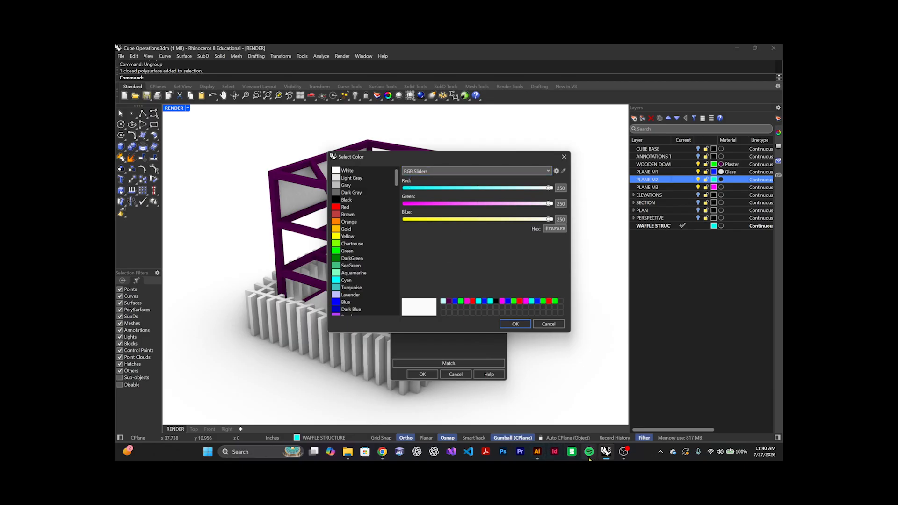
Step: Switch to Illustrator, check the RGB values of the medium pink palette square's fill, and return to Rhino
click(542, 455)
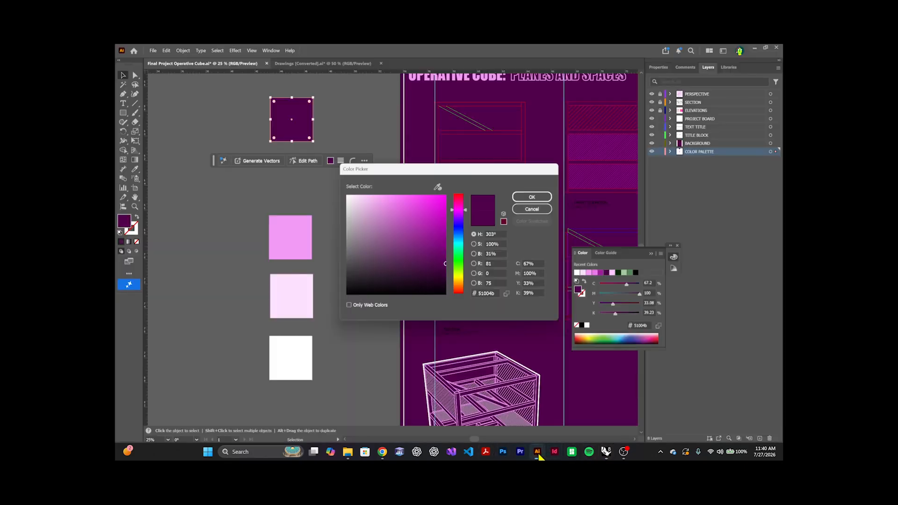
click(548, 210)
click(302, 233)
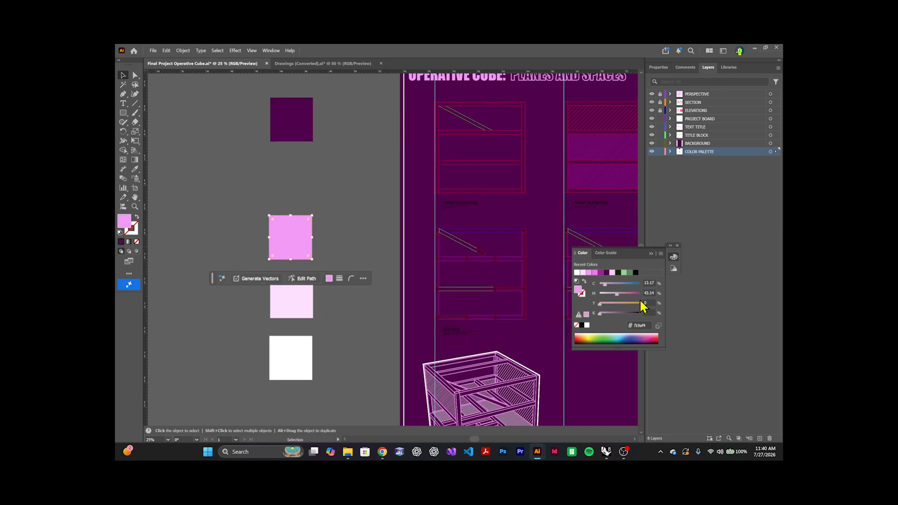
double_click(125, 221)
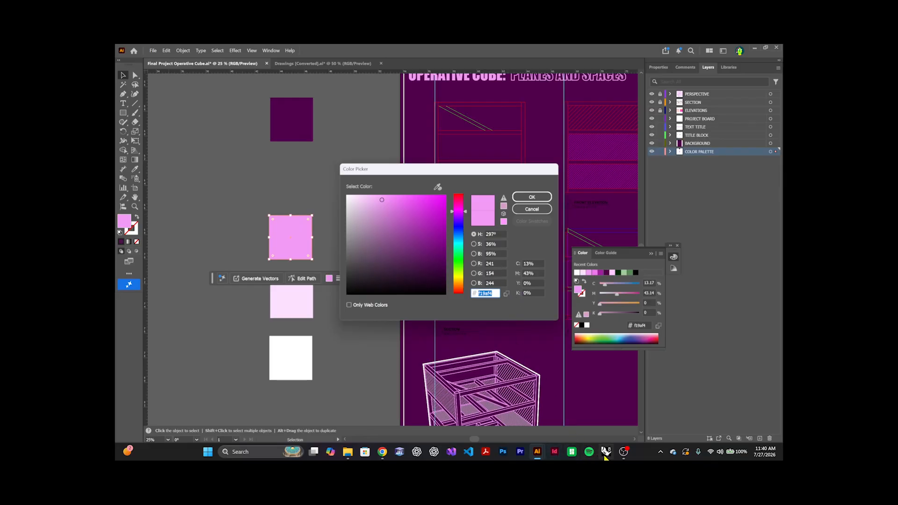
click(605, 452)
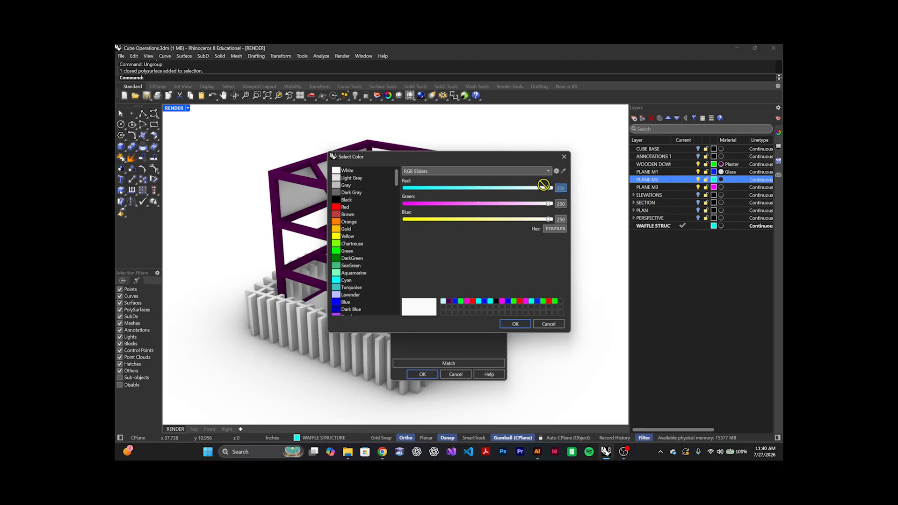
Step: Set the red value of the PLANE M2 material's color to 241, rechecking the pink swatch in Illustrator
text(141)
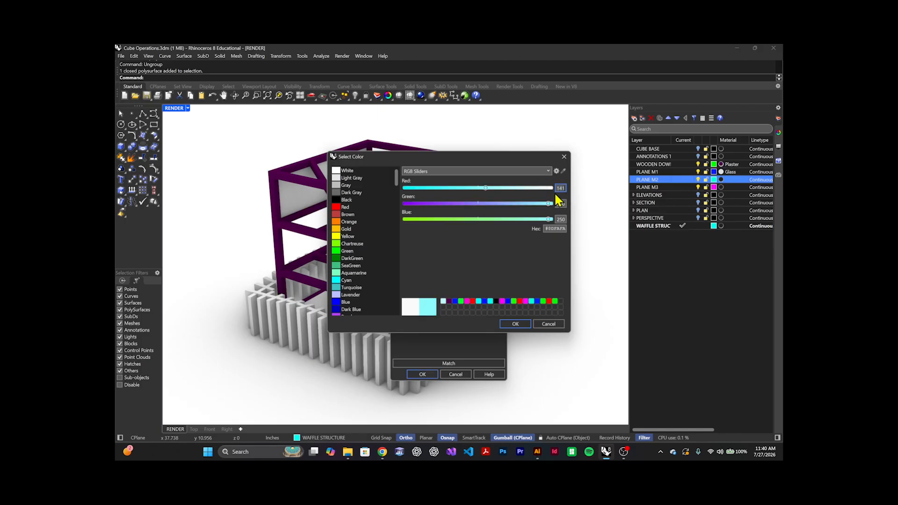
key(Tab)
click(538, 452)
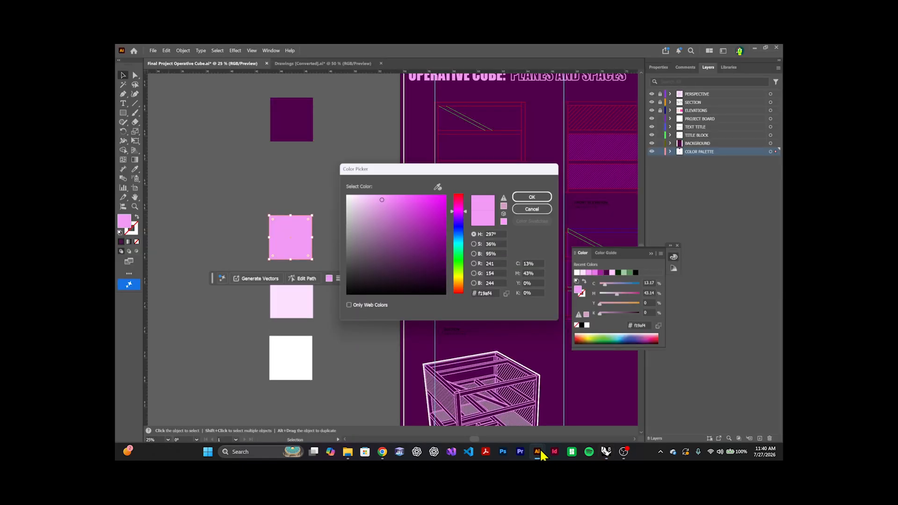
click(605, 452)
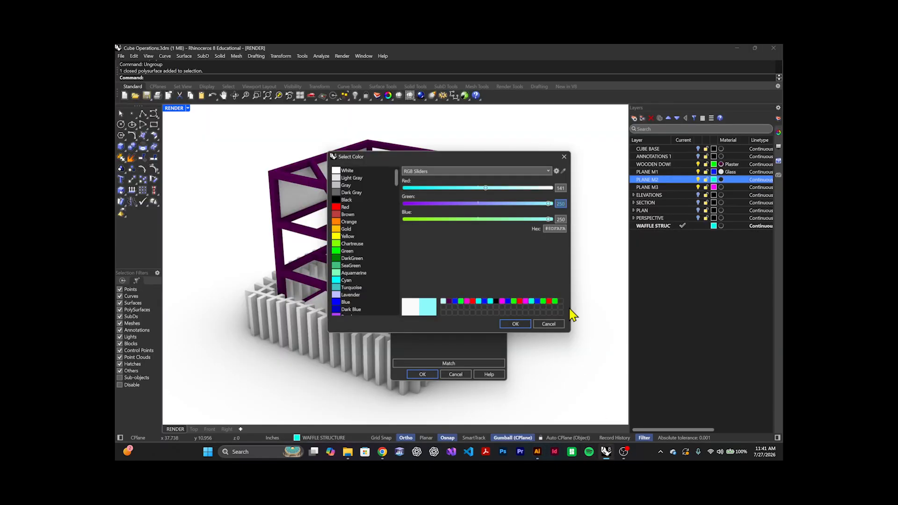
click(560, 188)
text(241)
key(Tab)
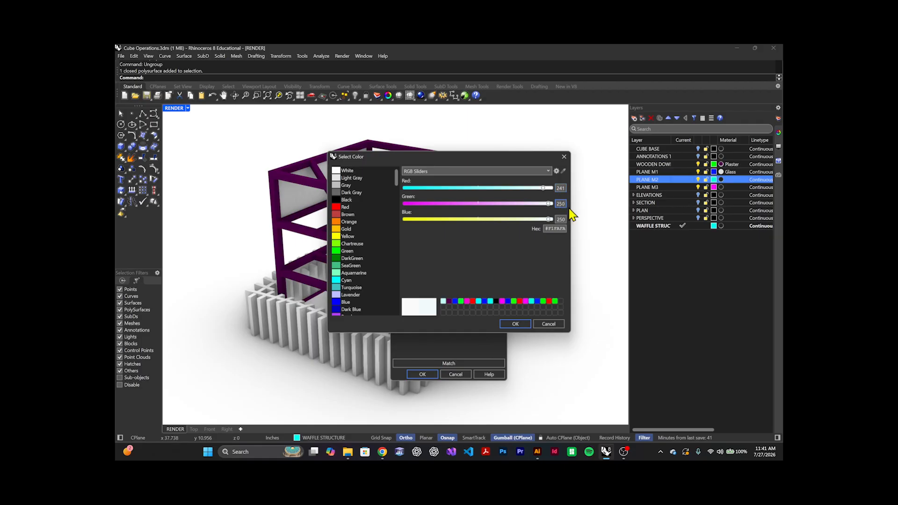
Step: Set the PLANE M2 color's green to 154 and blue to 244, checking the swatch in Illustrator, and apply the material
click(537, 451)
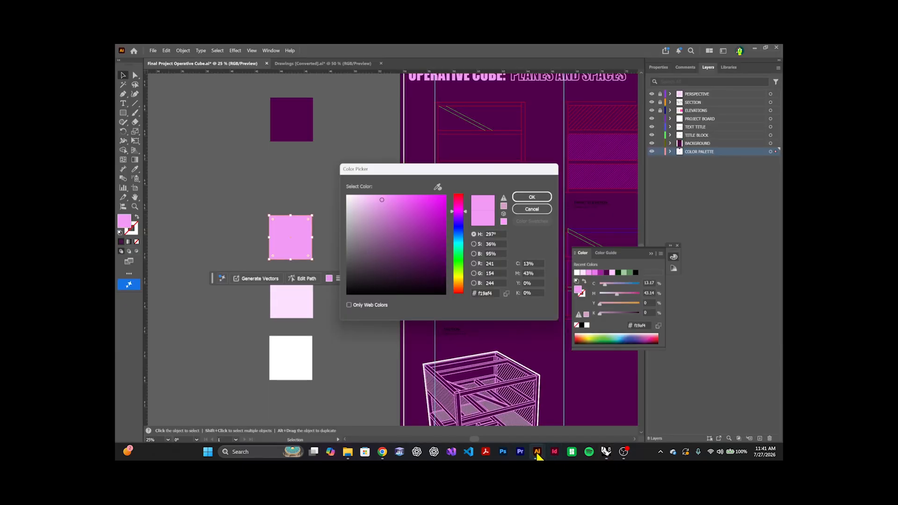
click(606, 451)
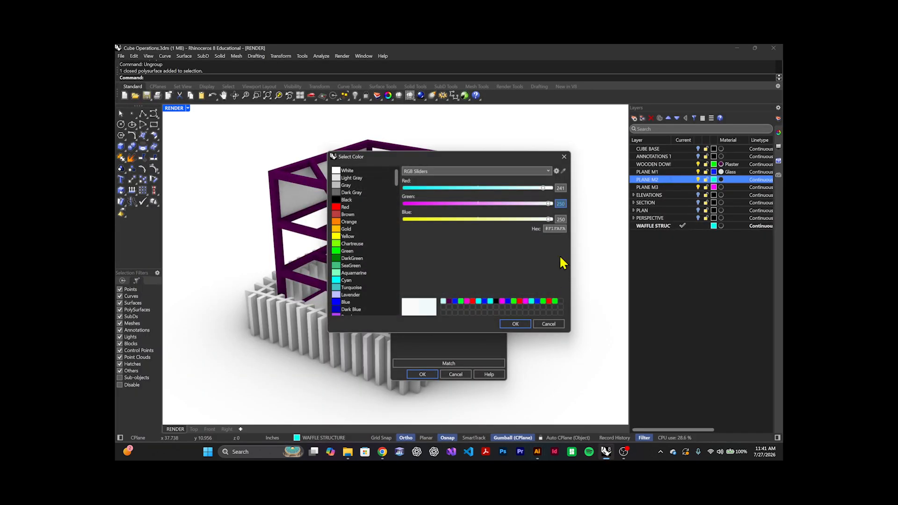
text(154)
key(Tab)
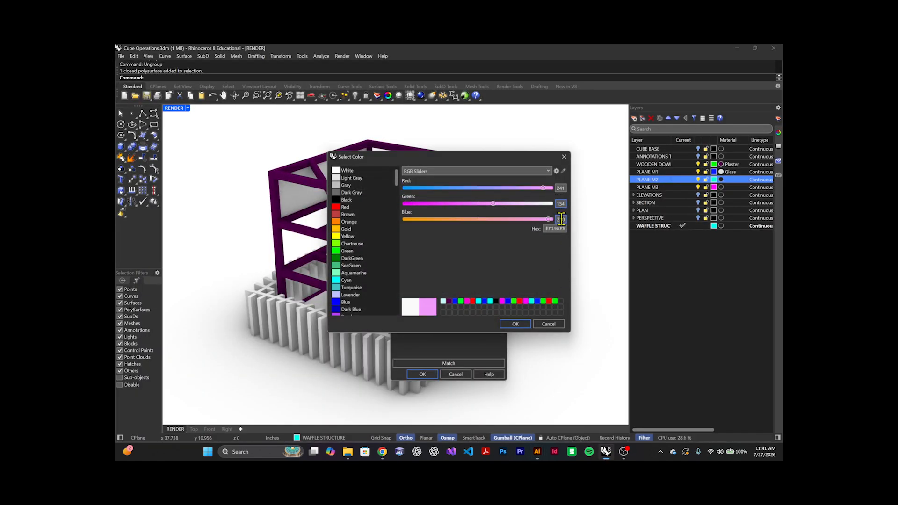
click(538, 452)
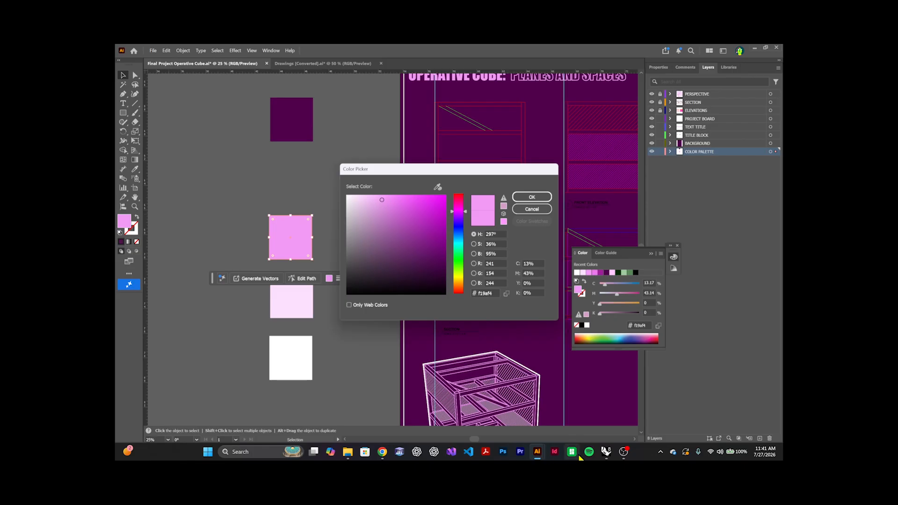
click(606, 452)
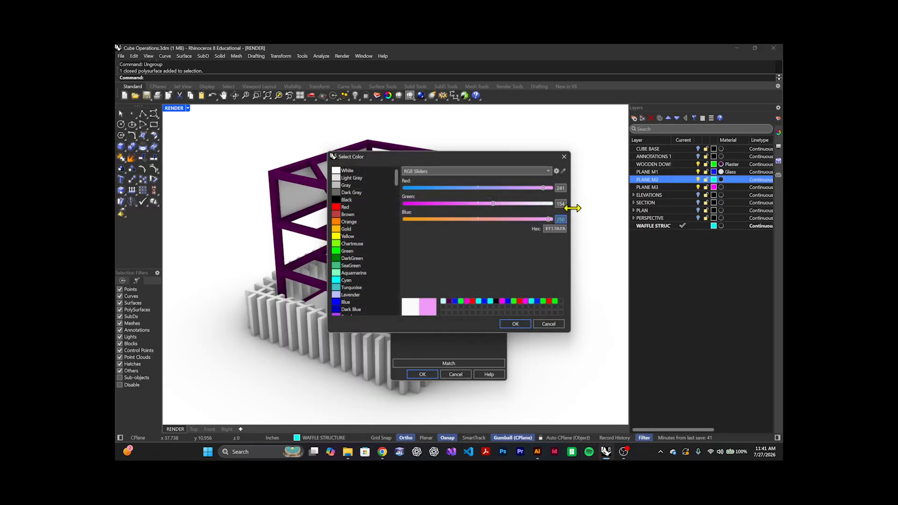
text(244)
click(513, 328)
click(423, 376)
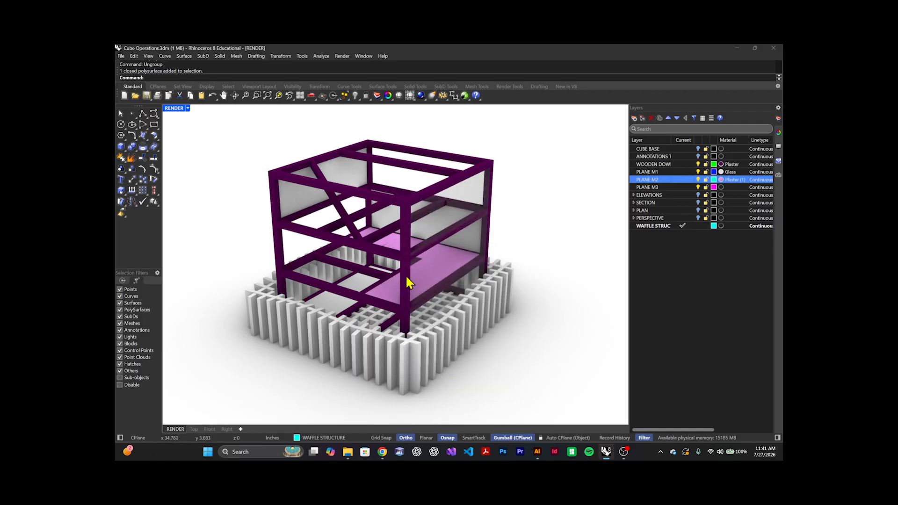
Step: Open the PLANE M3 layer's material settings and check the light pink palette square's RGB values in Illustrator, returning to Rhino
click(720, 187)
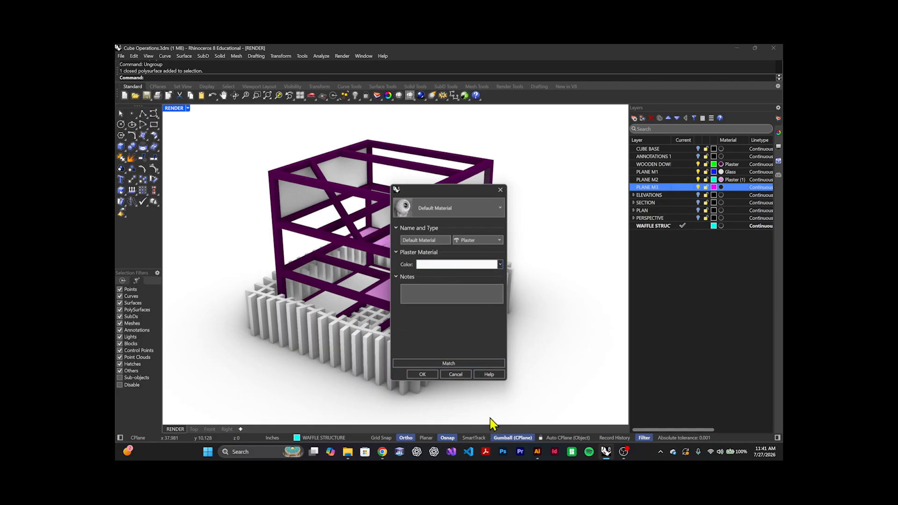
click(537, 451)
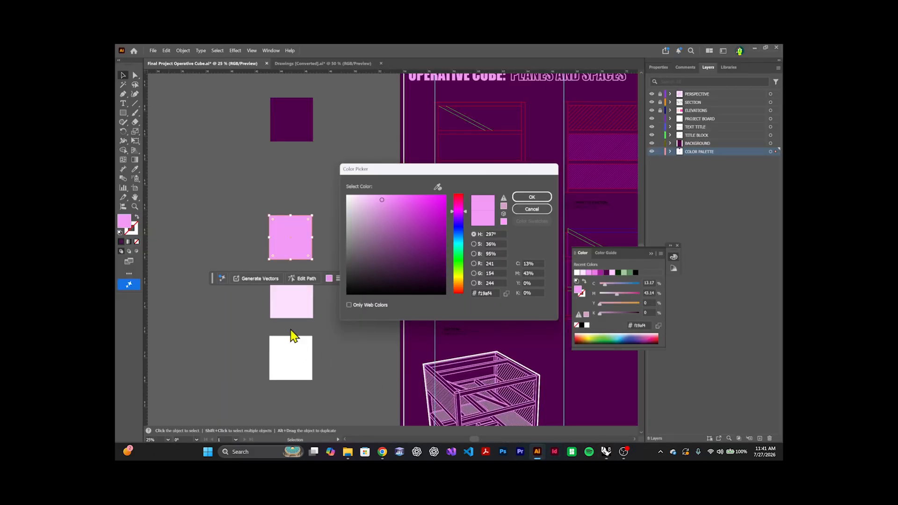
click(531, 208)
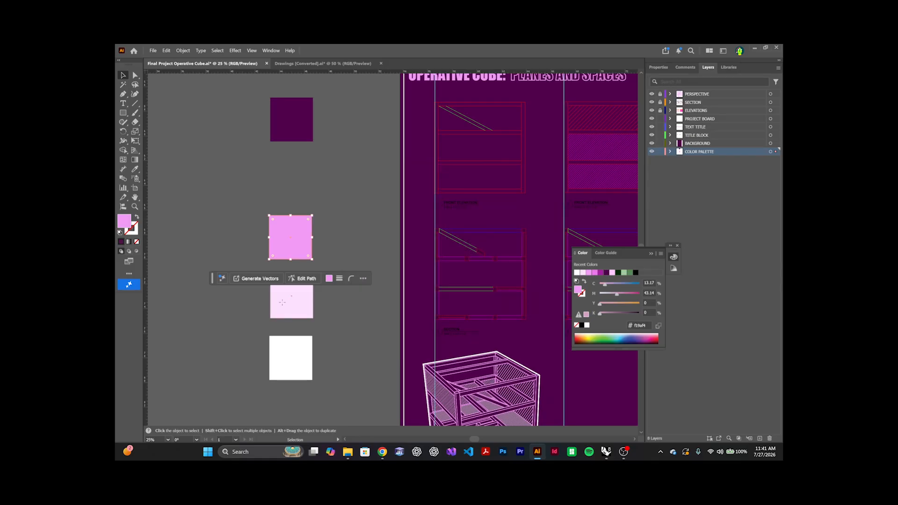
click(283, 302)
double_click(126, 223)
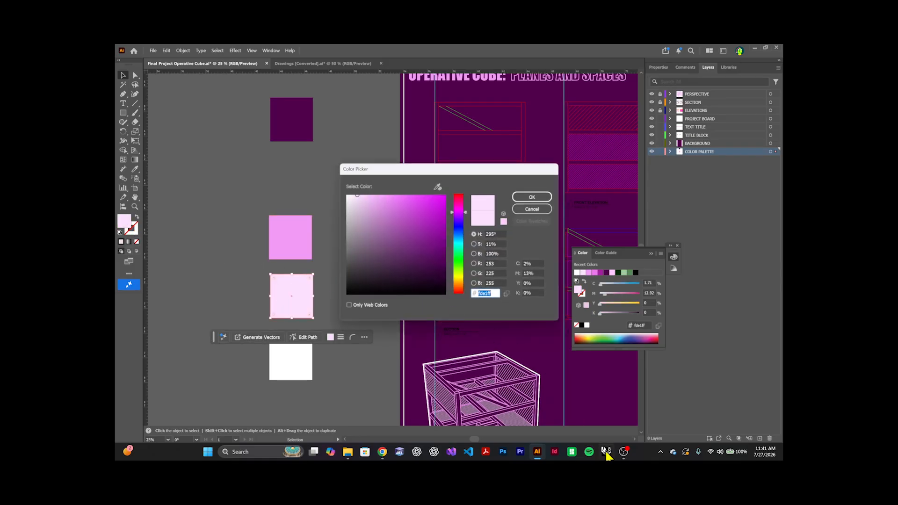
click(606, 452)
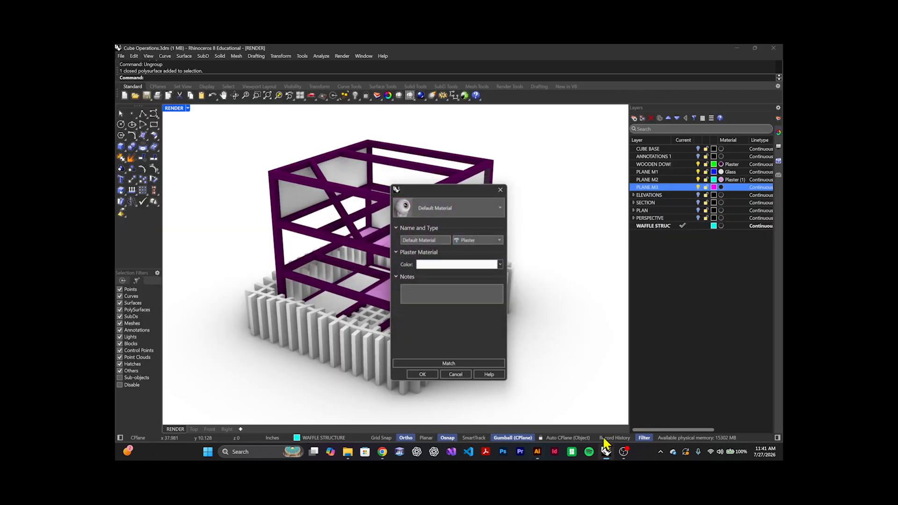
Step: Set the PLANE M3 material color's red to 253 and green to 225, rechecking the light pink swatch in Illustrator and returning to Rhino
click(440, 264)
double_click(561, 188)
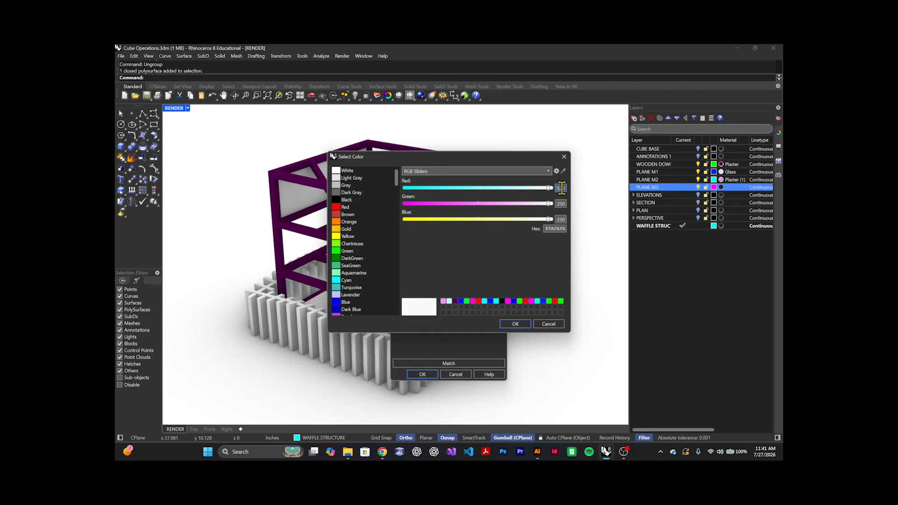
key(BackSpace)
drag(564, 188, 538, 187)
text(253225)
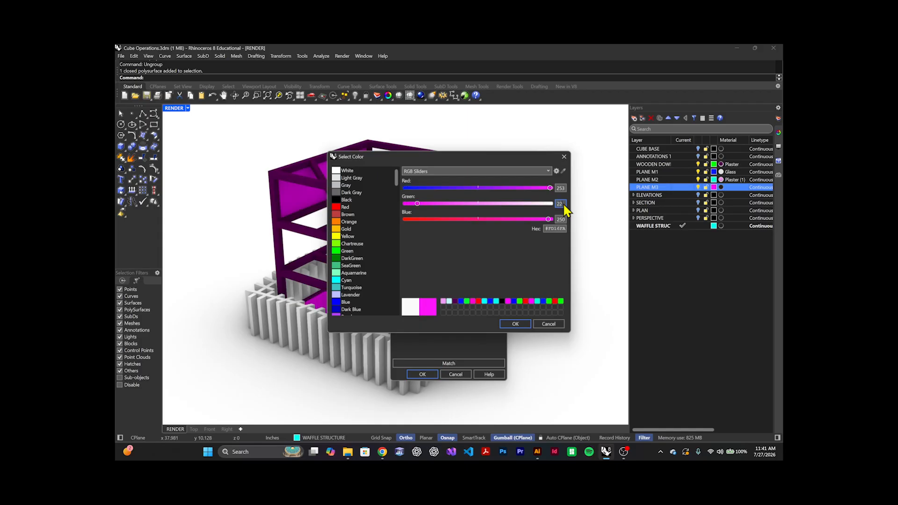
click(540, 453)
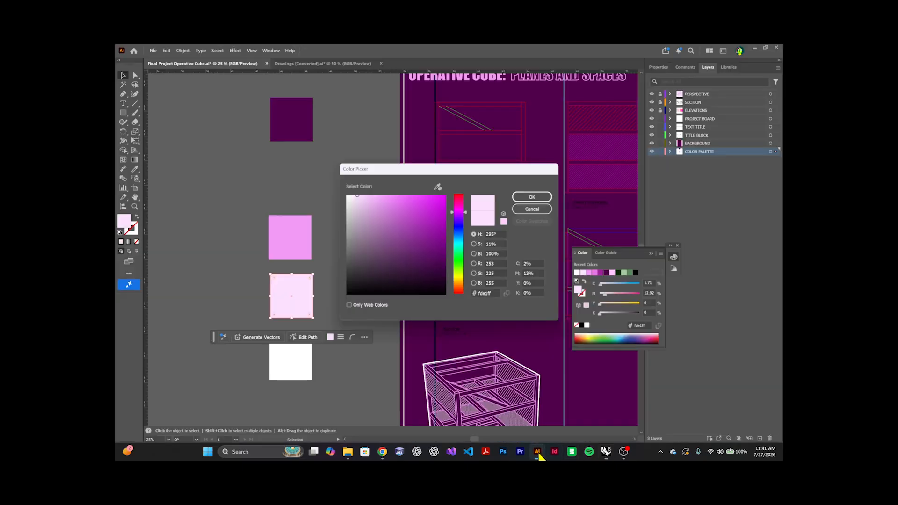
key(Escape)
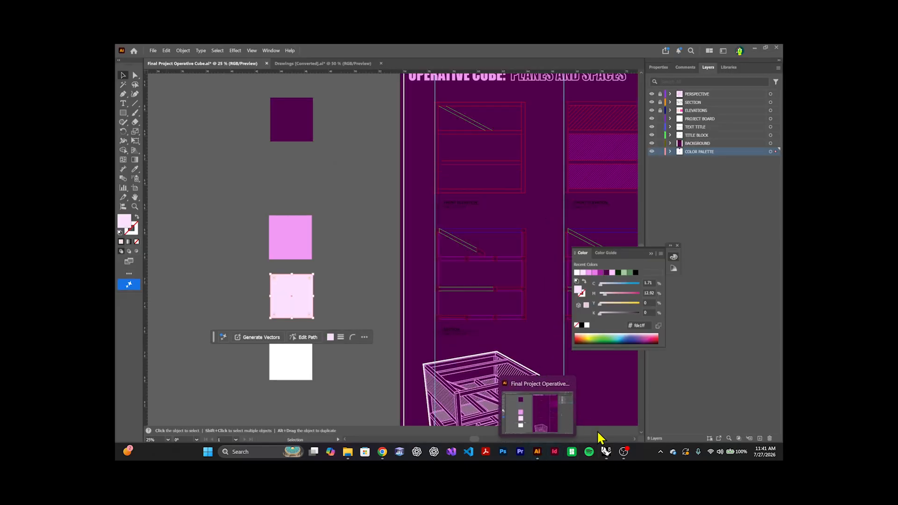
click(606, 451)
Step: Set the PLANE M3 color's blue to 255, verify it against the light pink swatch in Illustrator, and apply the material
click(556, 220)
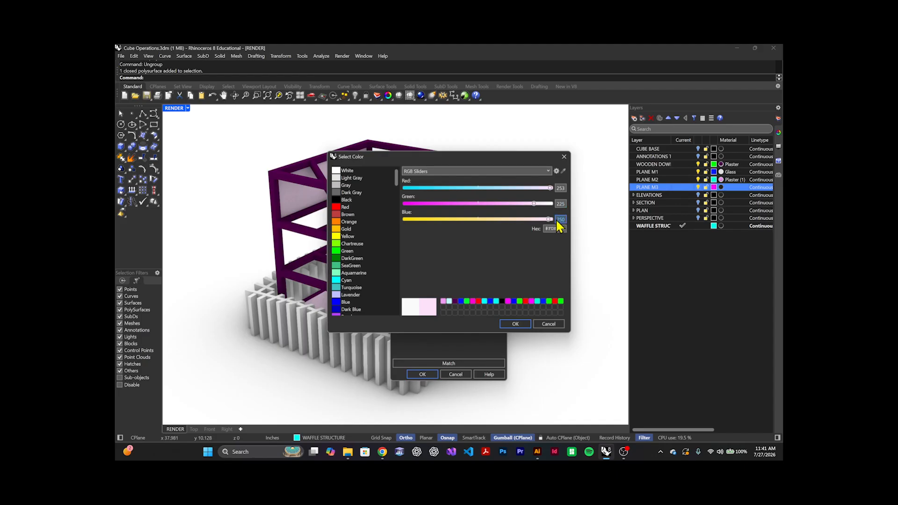
text(5)
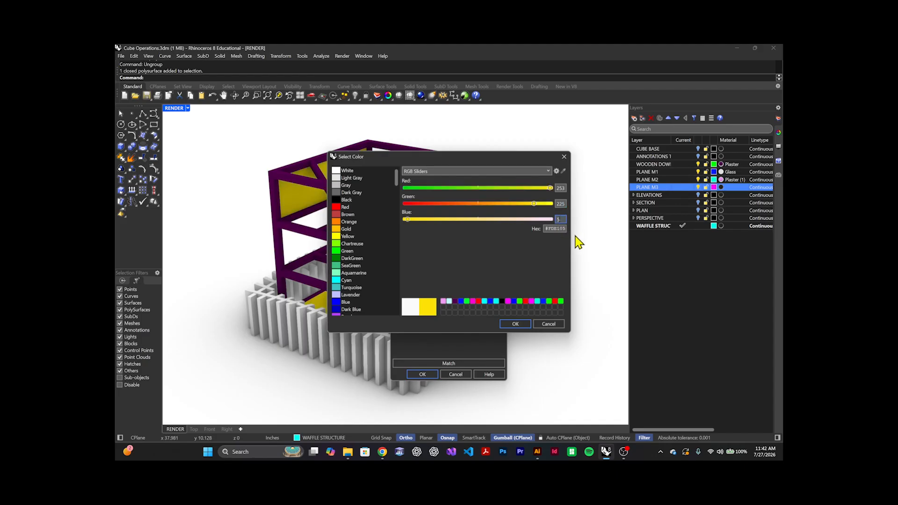
text(255)
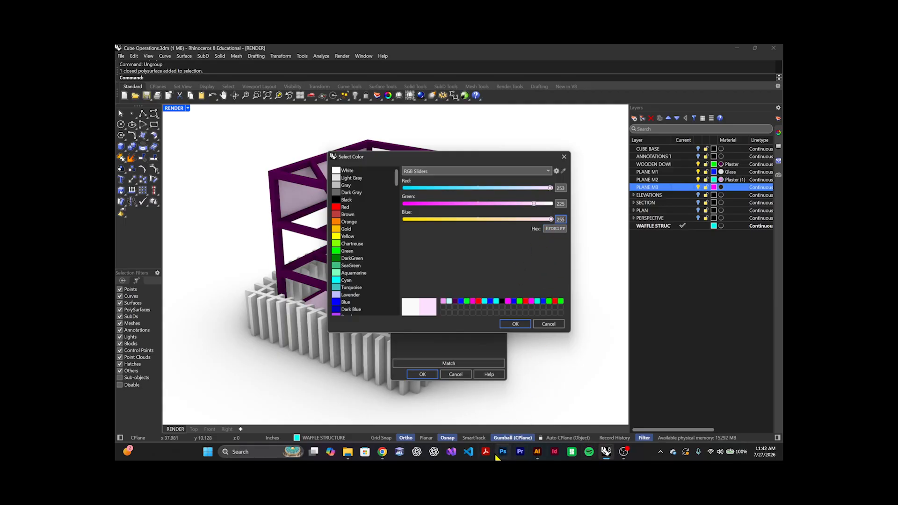
click(536, 452)
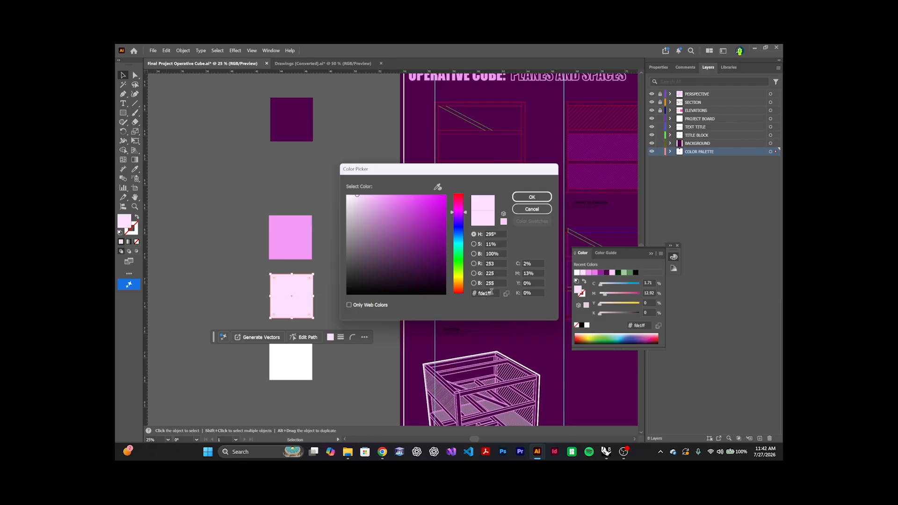
click(531, 198)
click(606, 452)
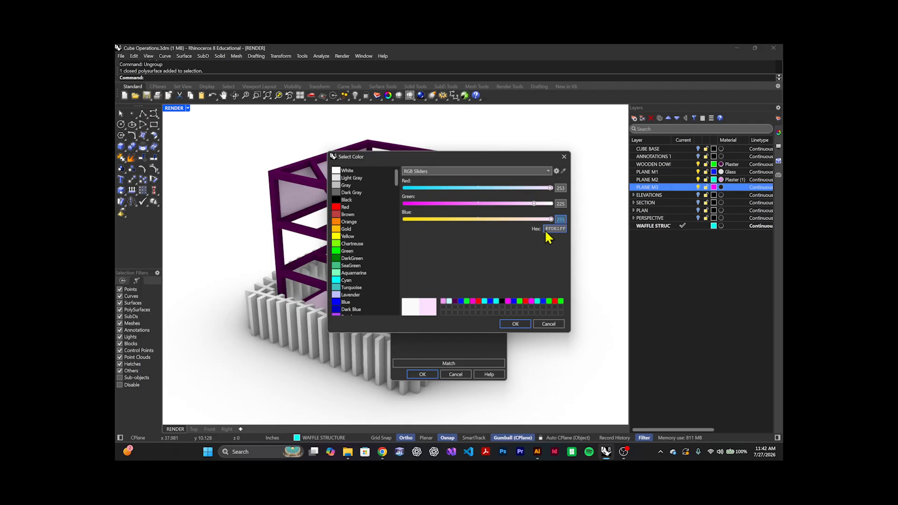
click(515, 323)
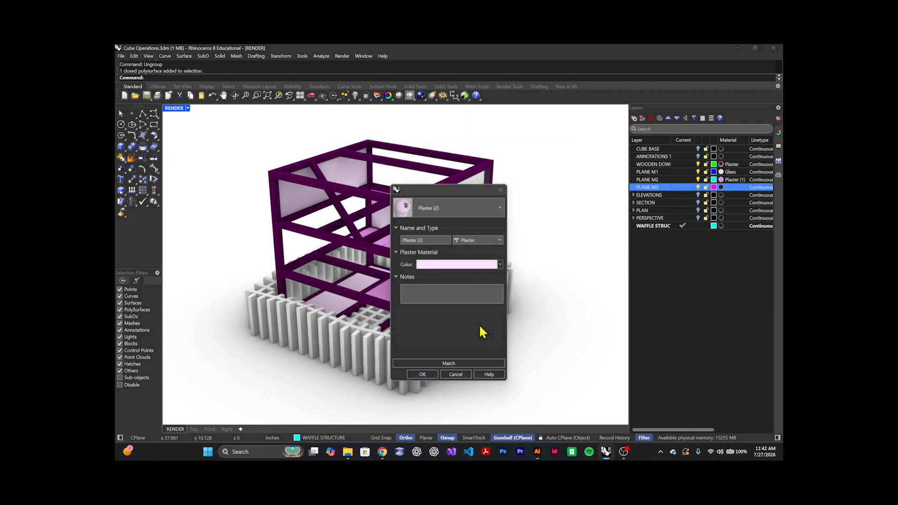
click(426, 374)
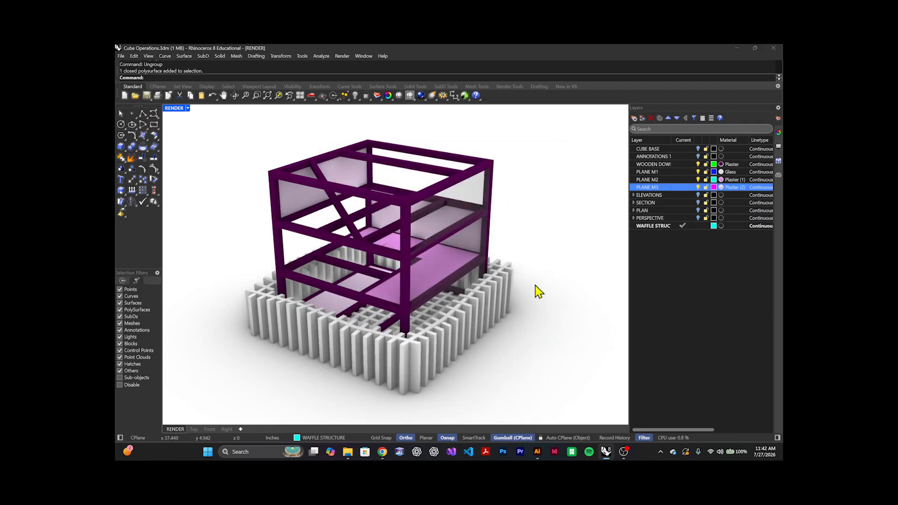
Step: Give the waffle structure layer a plaster material in the recent magenta color with RGB 255, 0, 214
click(720, 225)
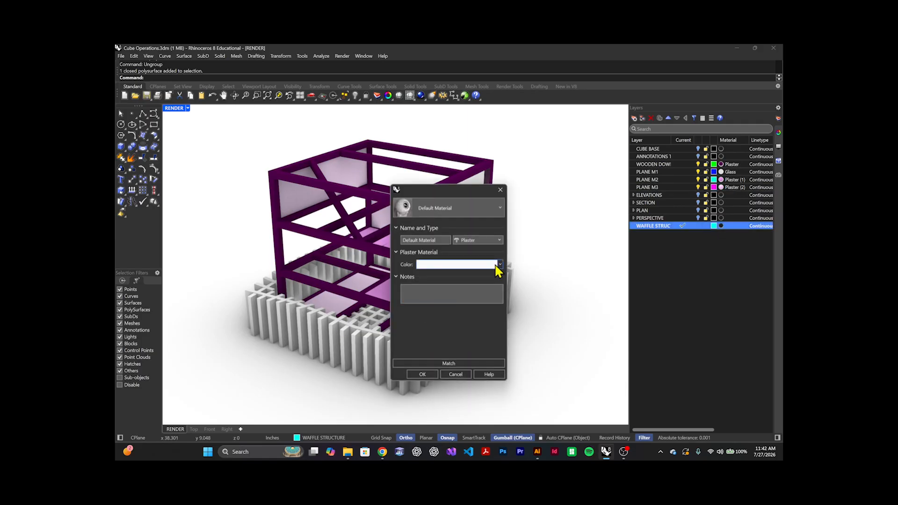
click(498, 264)
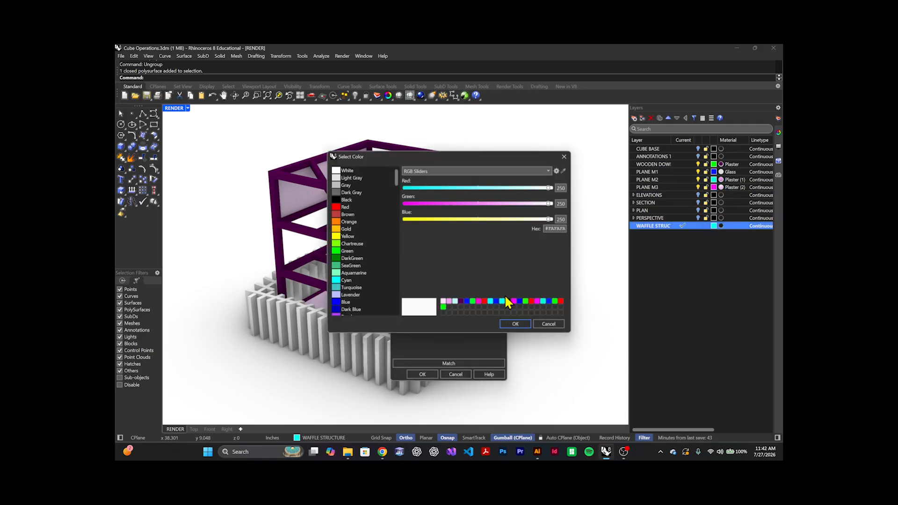
click(478, 300)
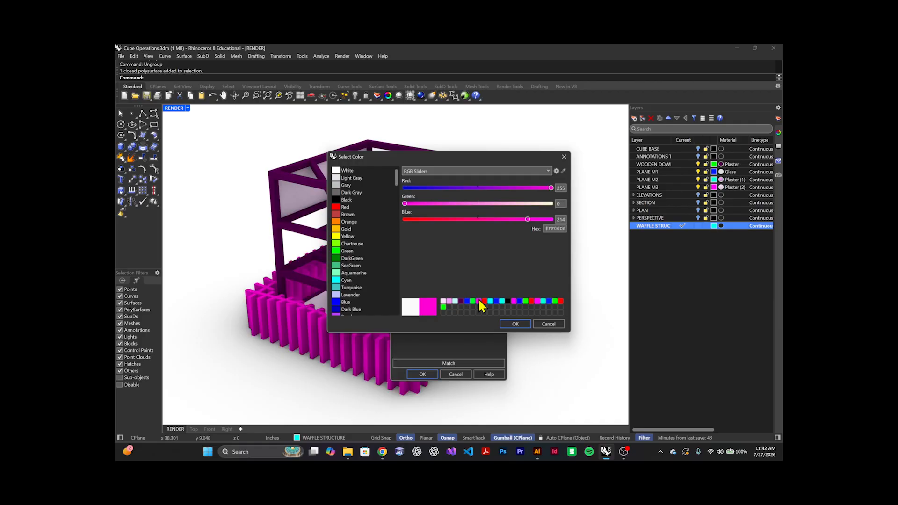
click(514, 324)
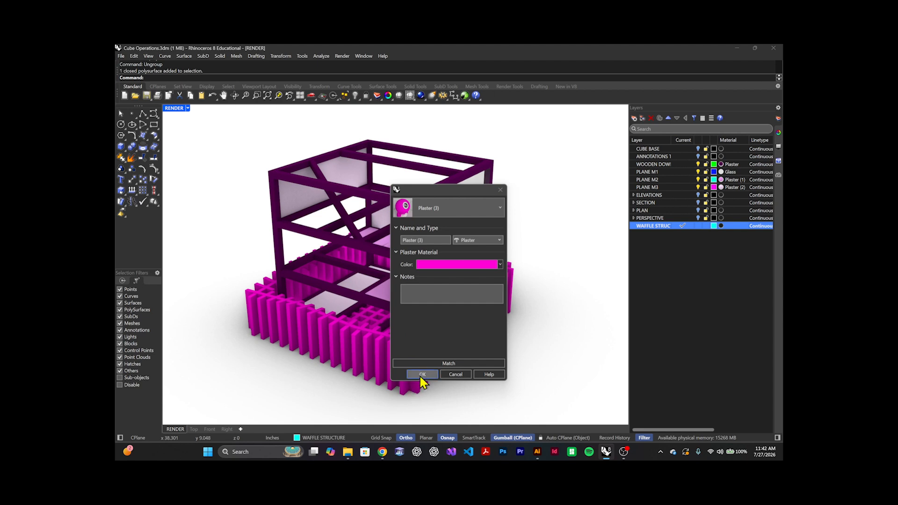
click(421, 375)
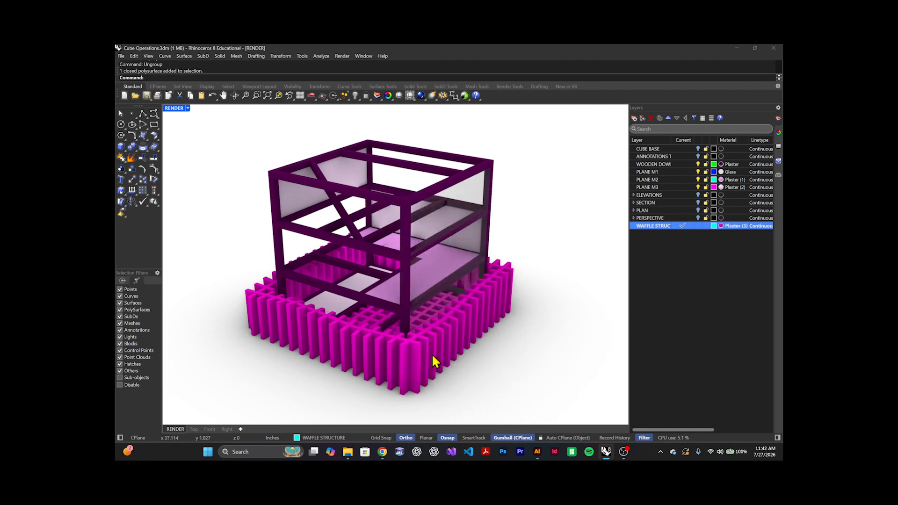
Step: Open the document's render settings, expand the renderer, view and resolution sections, and keep the viewport size 1783 x 1226 as dimensions
click(347, 56)
click(368, 262)
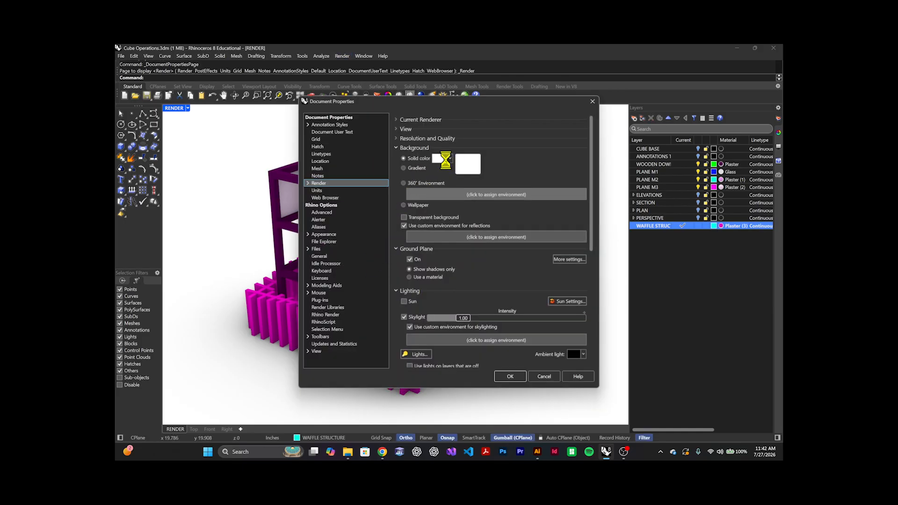
click(417, 120)
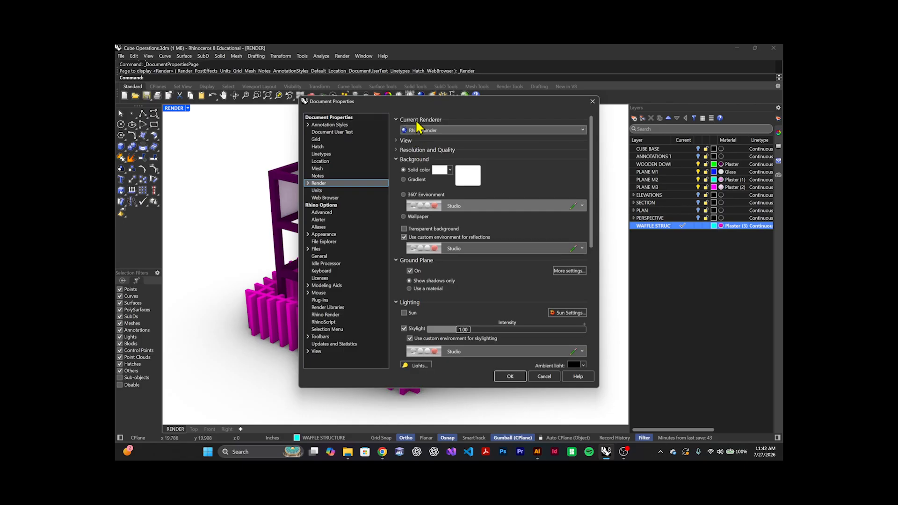
click(415, 141)
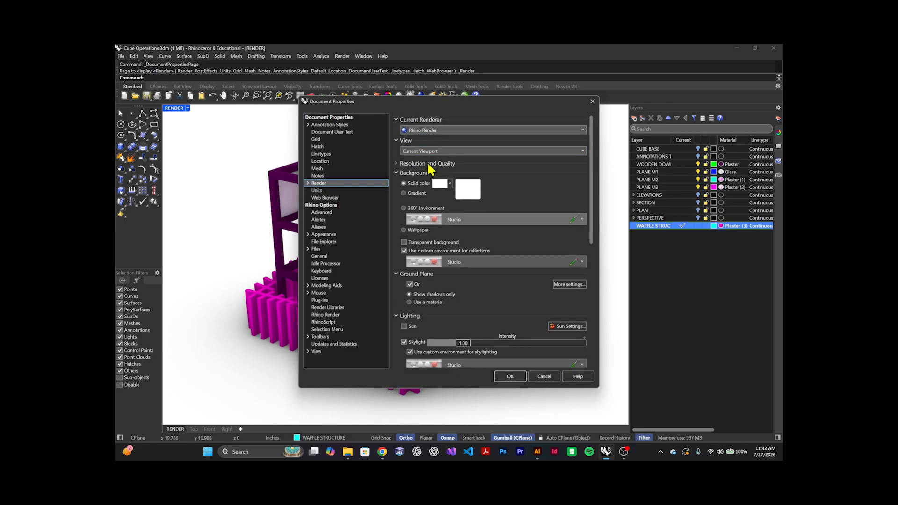
click(430, 164)
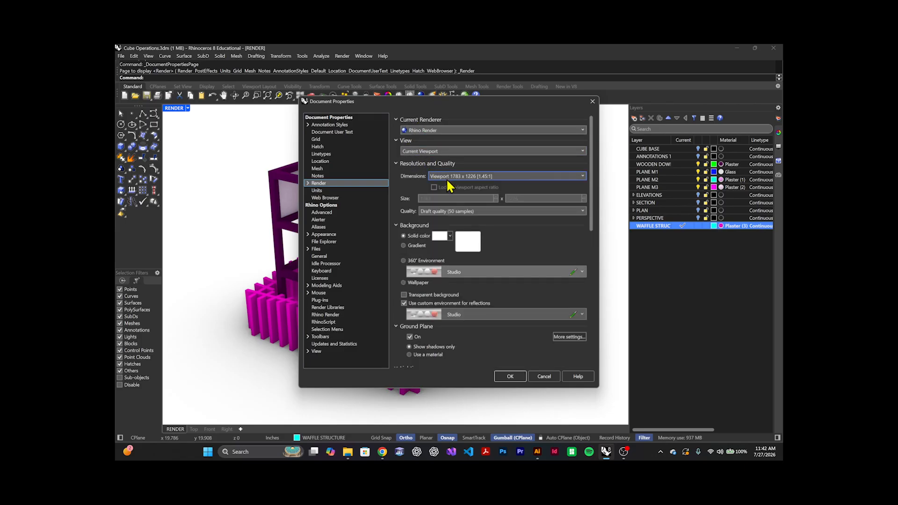
click(447, 178)
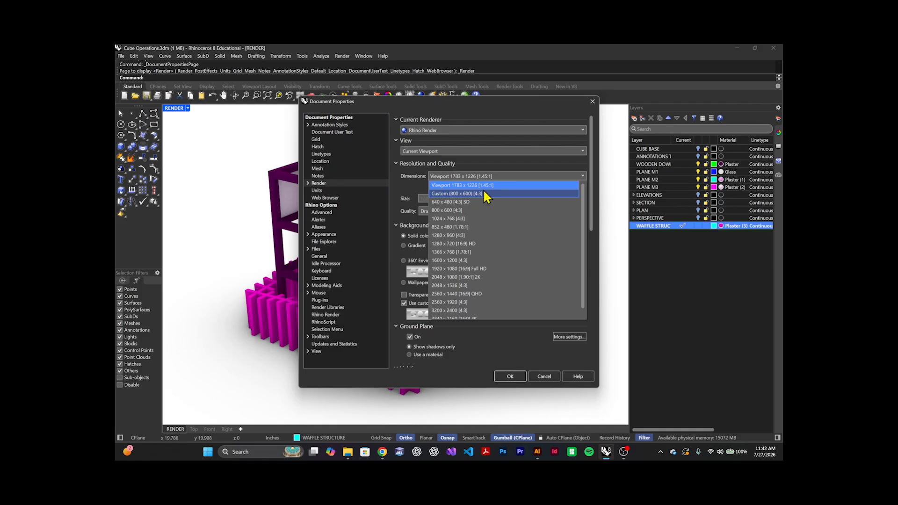
click(482, 185)
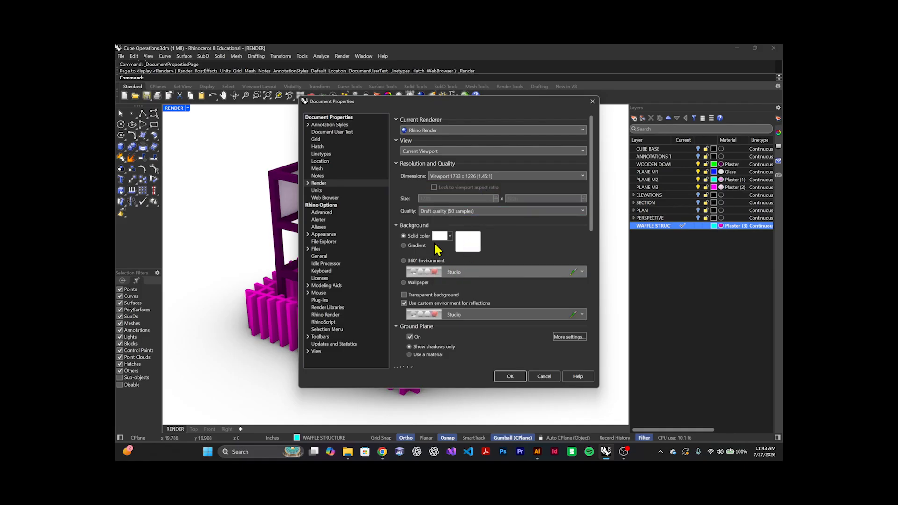
Step: Set the render quality to Good quality (500 samples) and use a 360° Environment with transparent background
click(459, 212)
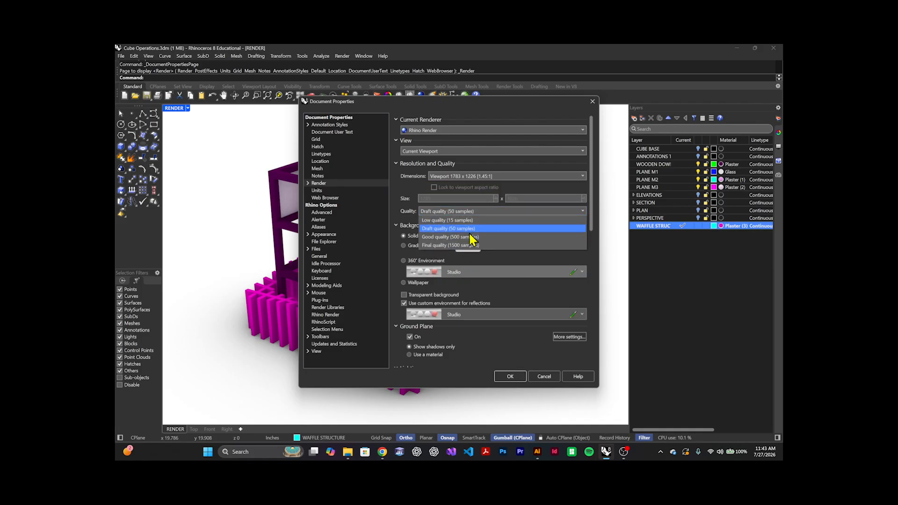
click(471, 237)
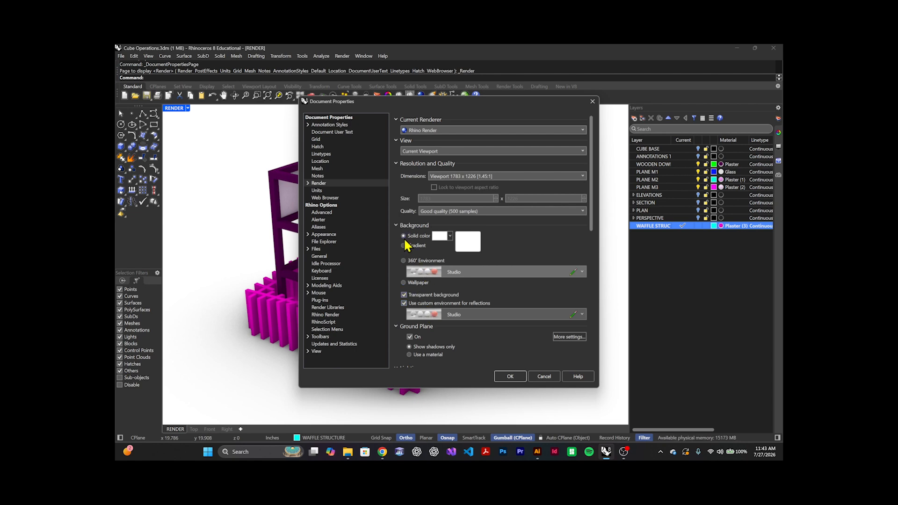
click(403, 261)
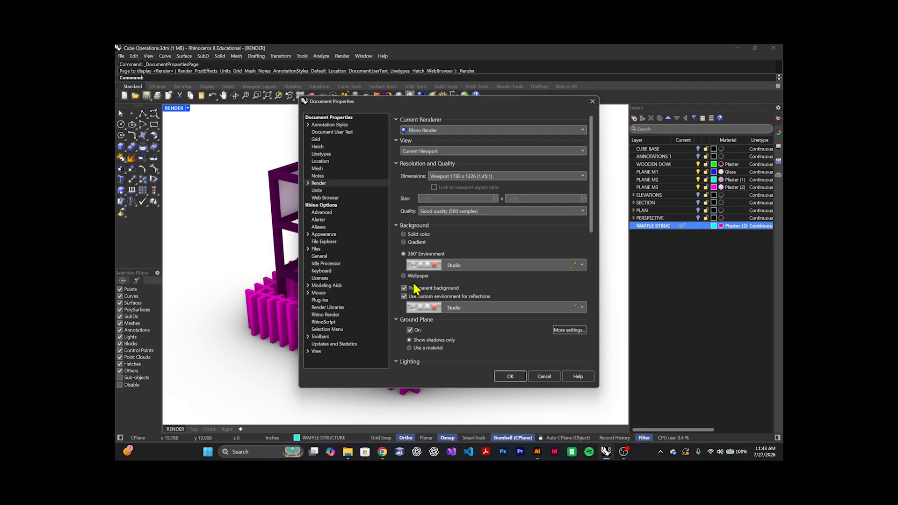
Step: Turn on the sun in the render lighting, review its date and location settings, and apply the render settings
scroll(404, 296, down, 1)
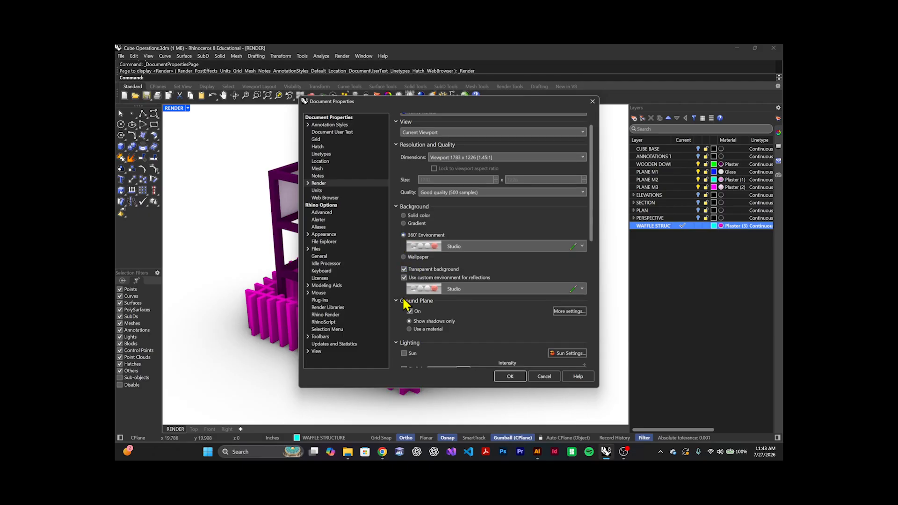
scroll(405, 305, down, 1)
scroll(406, 305, down, 1)
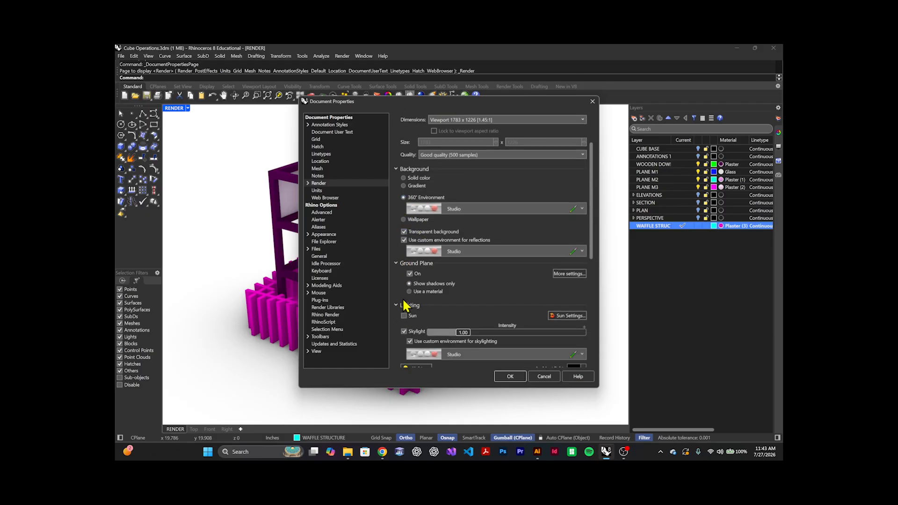
click(404, 316)
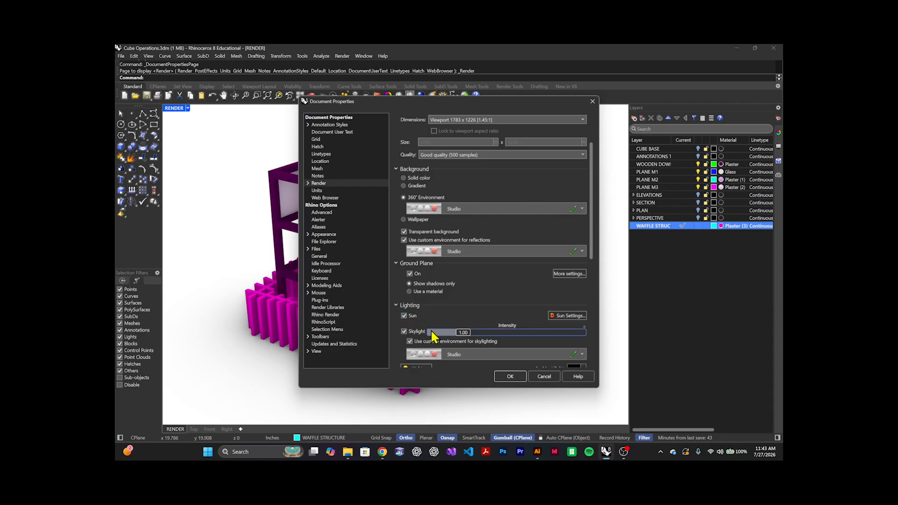
click(560, 318)
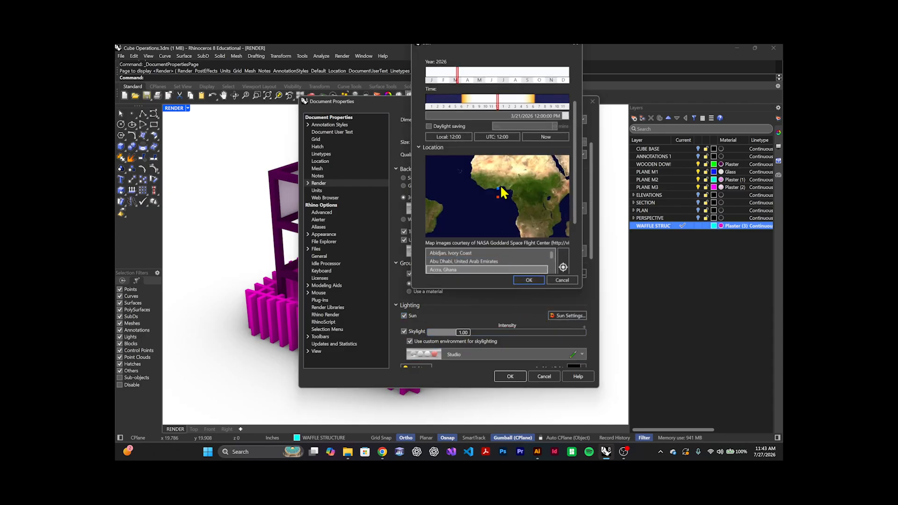
scroll(499, 186, up, 2)
scroll(507, 186, down, 1)
click(528, 281)
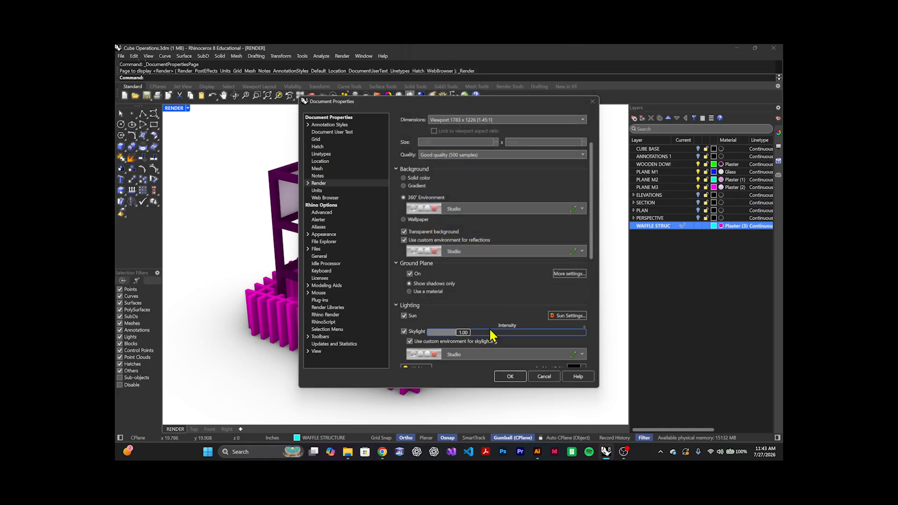
scroll(489, 337, down, 4)
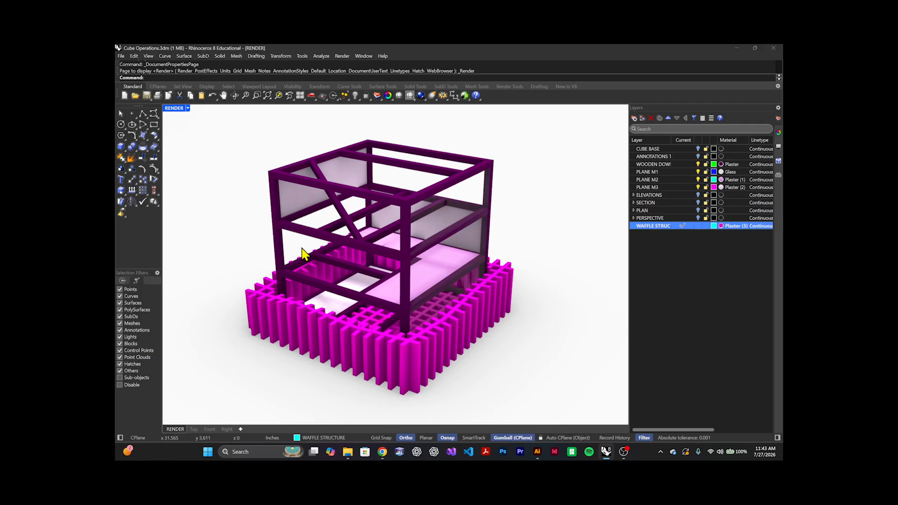
Step: Reopen the render settings to recheck the quality, background and ground plane options, and close them
click(344, 57)
click(370, 262)
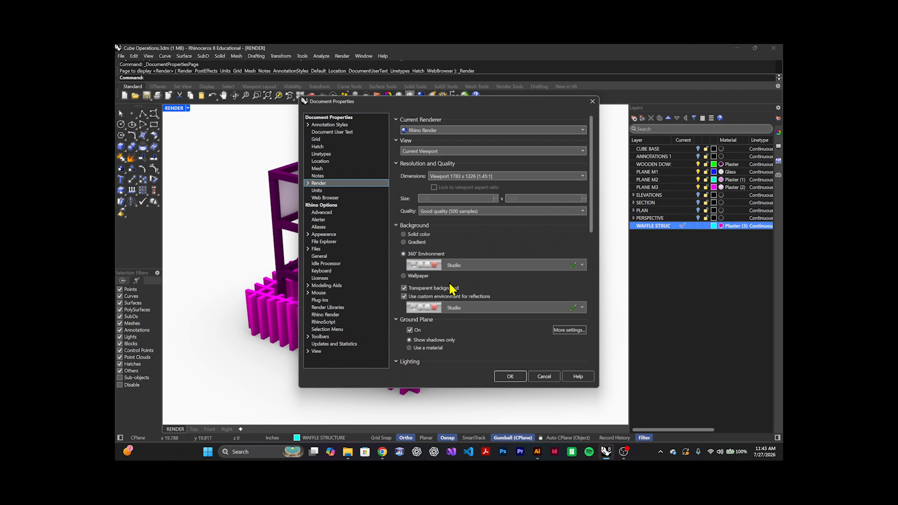
click(509, 377)
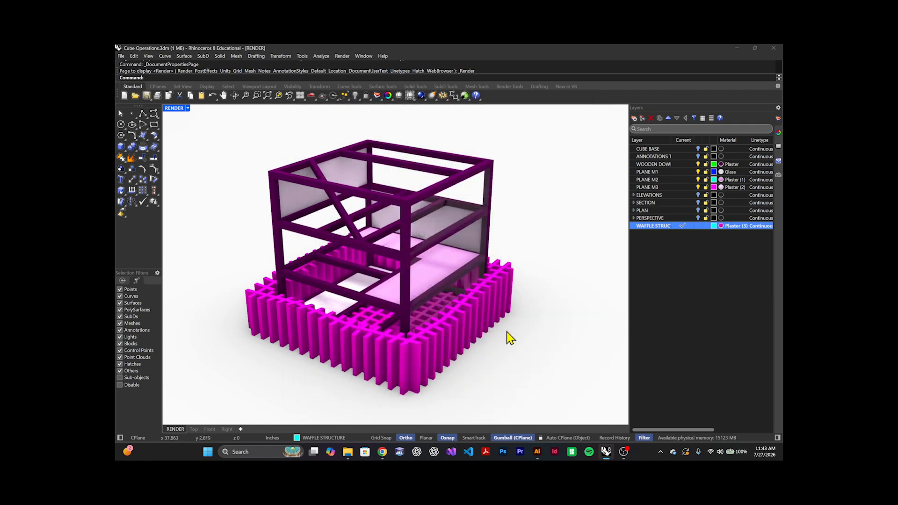
Step: Run the Render command on the RENDER view of the cube and waffle structure
text(RenNE)
key(BackSpace)
key(BackSpace)
text(der)
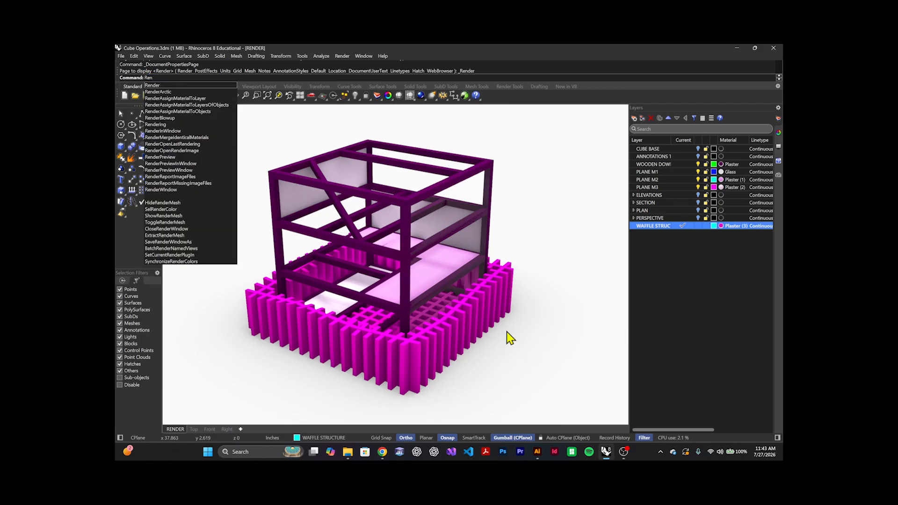
key(Return)
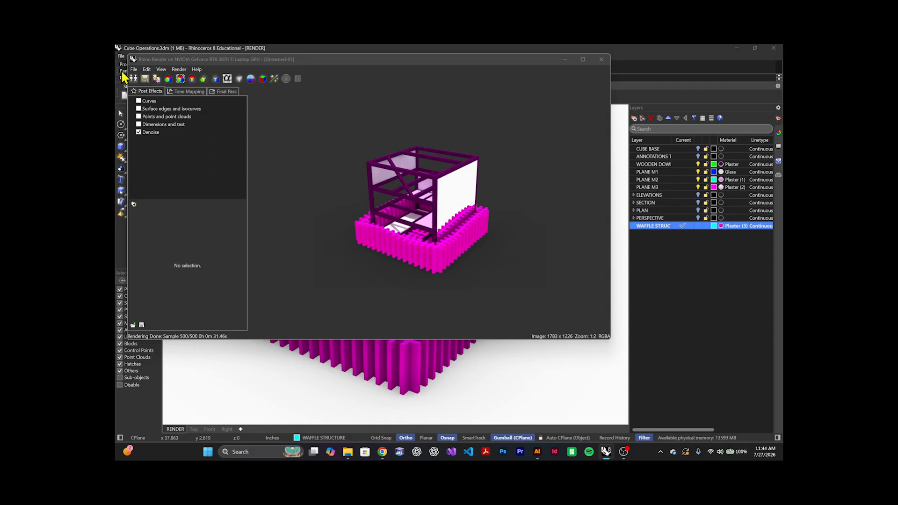
Step: Save the finished rendering to Downloads as a PNG named RENDER with transparent background, and close the render window
click(145, 79)
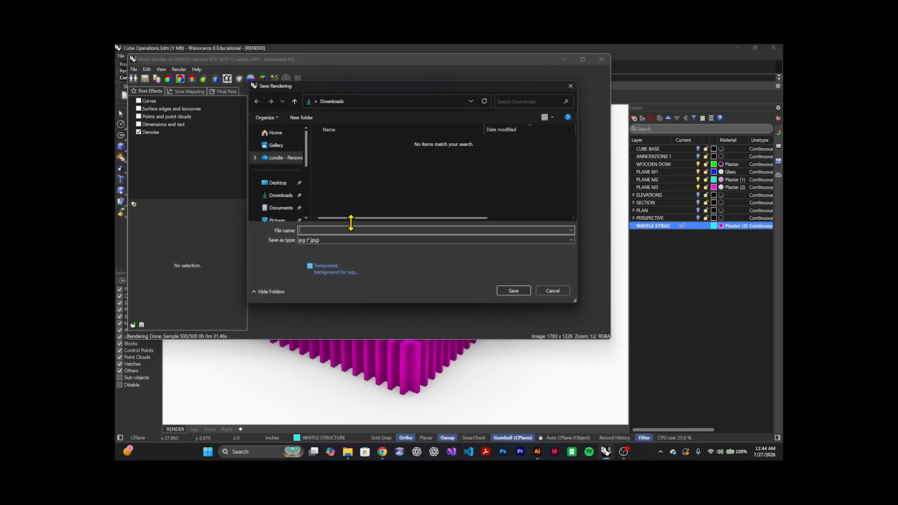
click(281, 195)
click(322, 231)
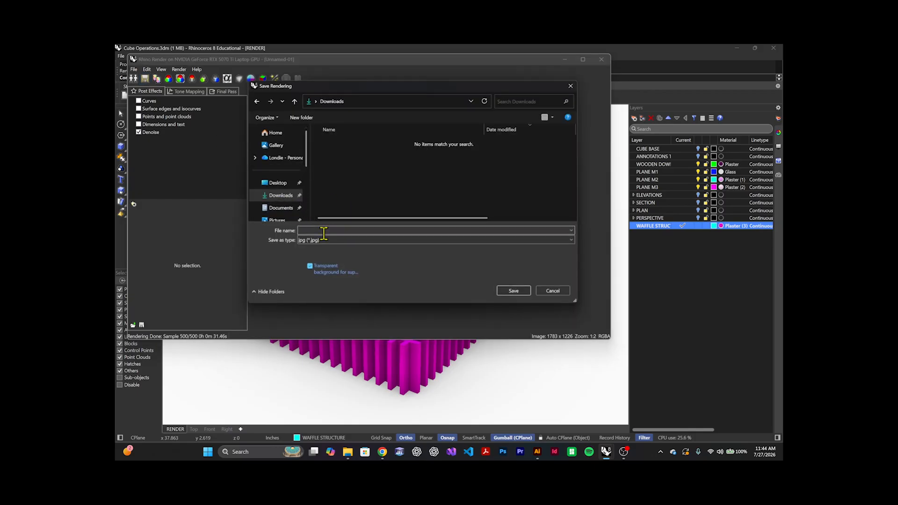
text(RENDER)
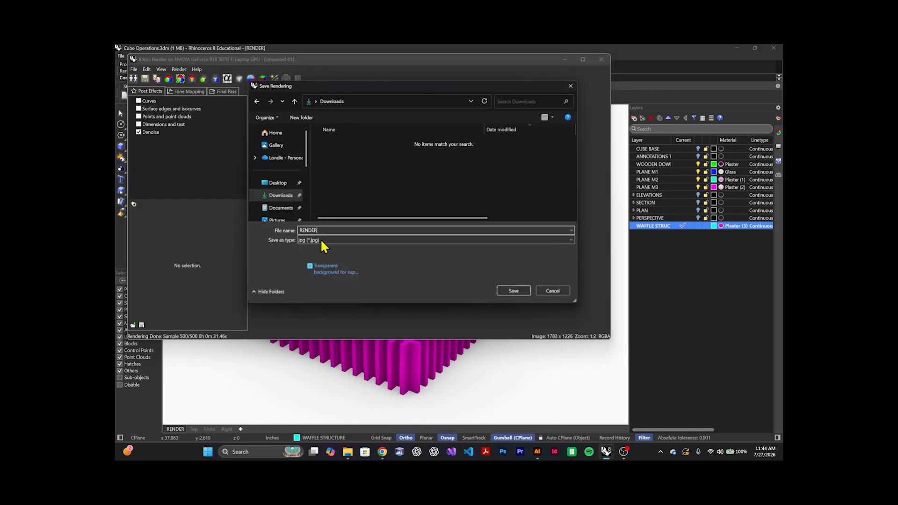
click(330, 241)
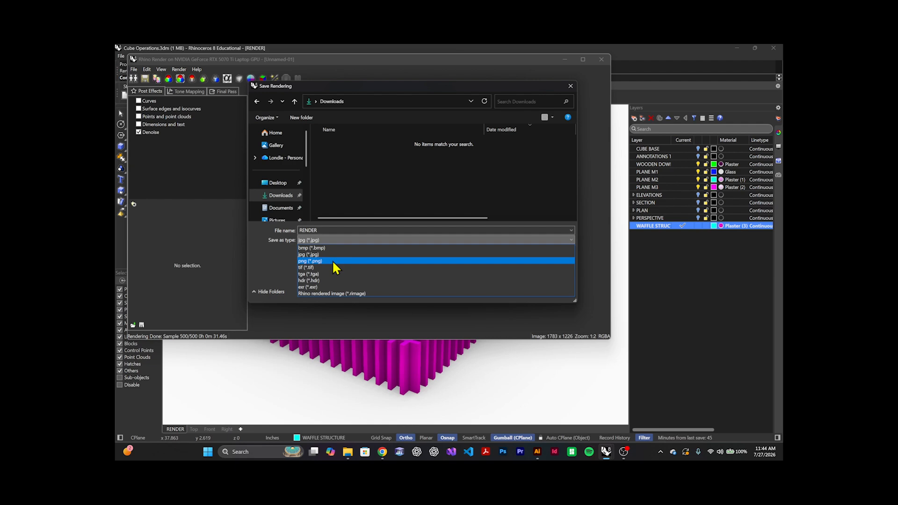
click(333, 261)
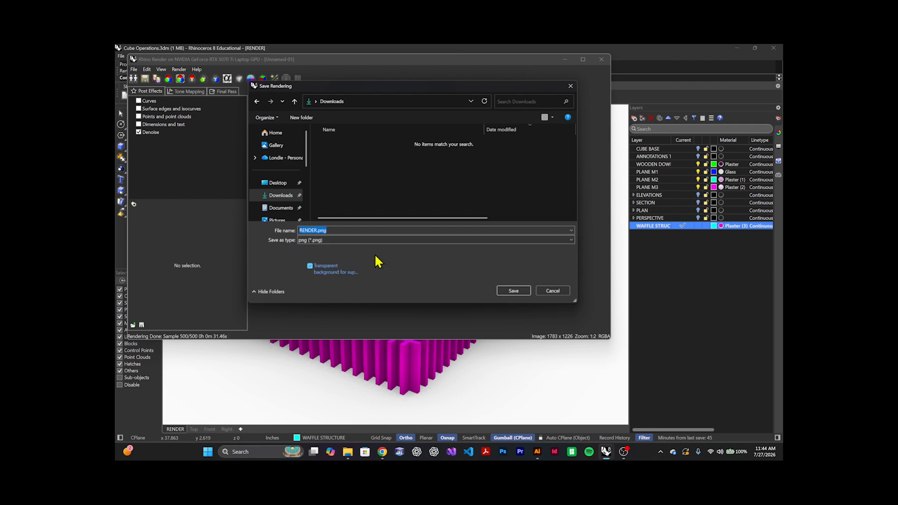
click(513, 291)
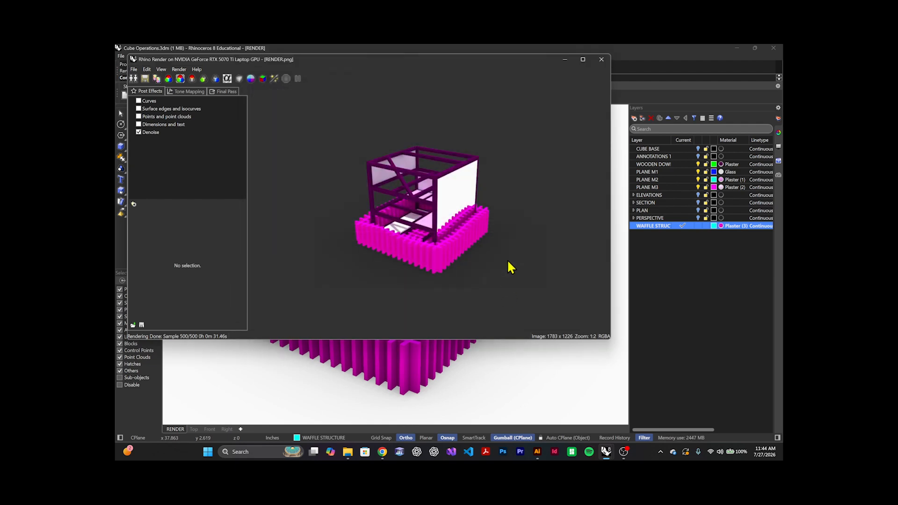
click(601, 59)
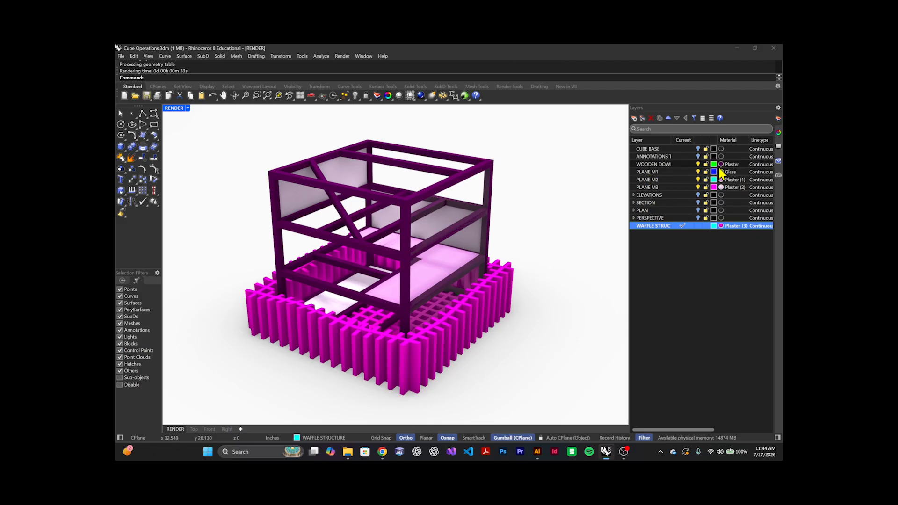
Step: Set the clarity of the PLANE M1 layer's Glass material to 51%
click(728, 172)
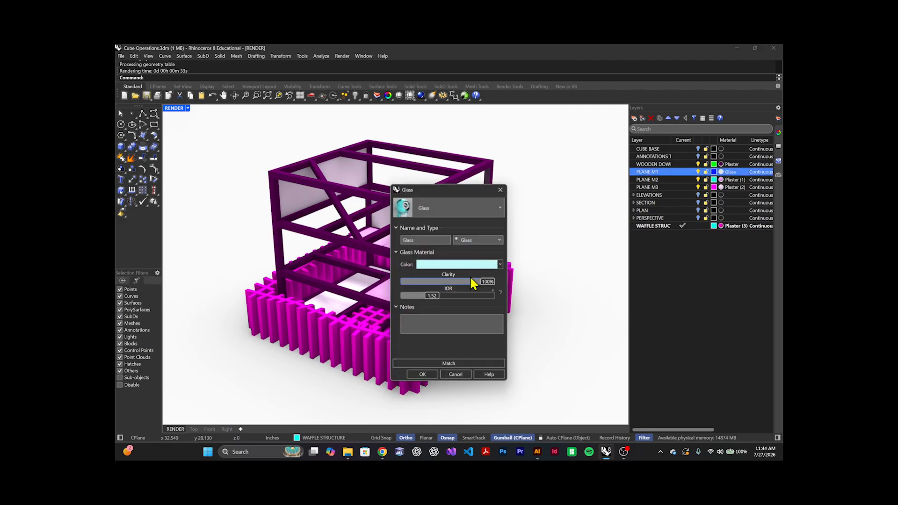
mouse_move(488, 290)
mouse_down()
mouse_move(451, 287)
mouse_move(490, 287)
mouse_up()
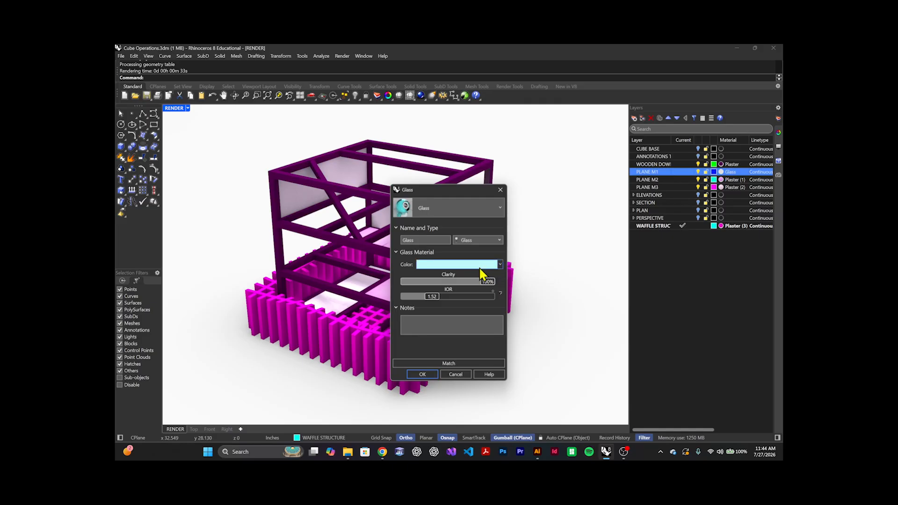
drag(464, 286, 443, 286)
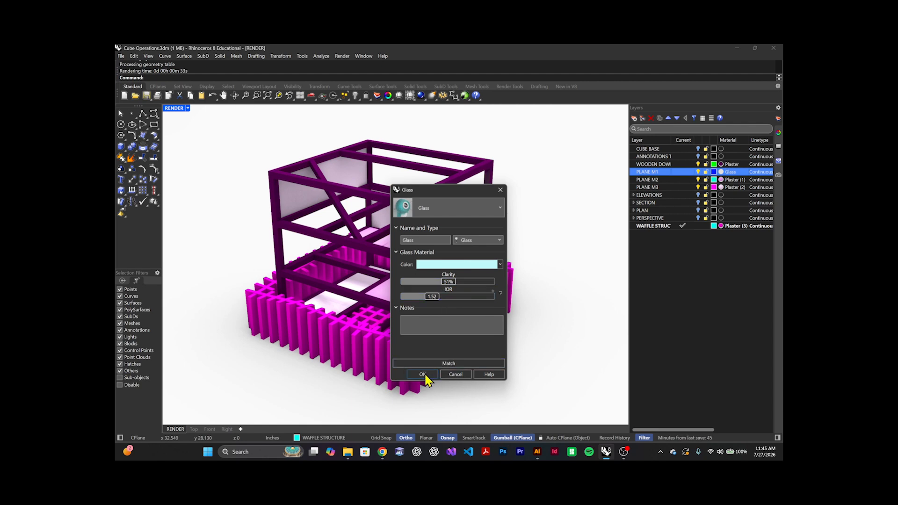
click(422, 374)
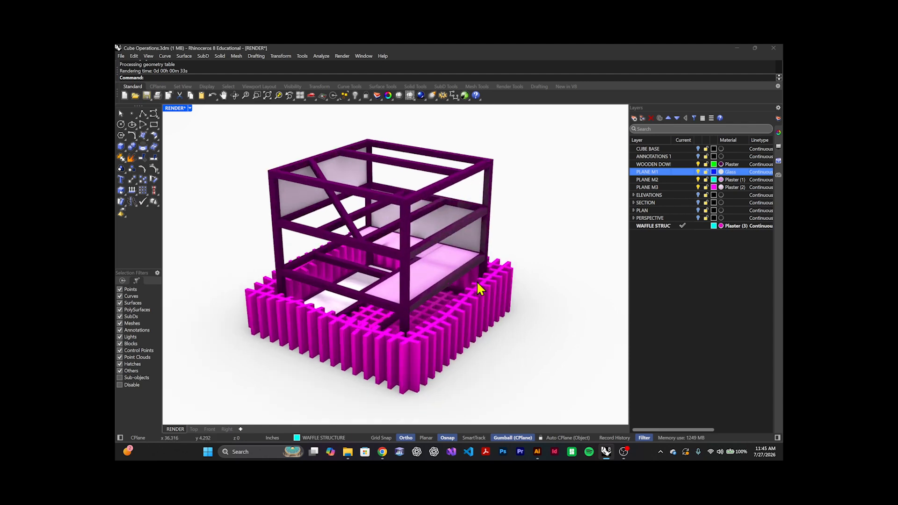
Step: Switch to Illustrator, open RENDER.png from Downloads and rename its layer RENDER
click(736, 48)
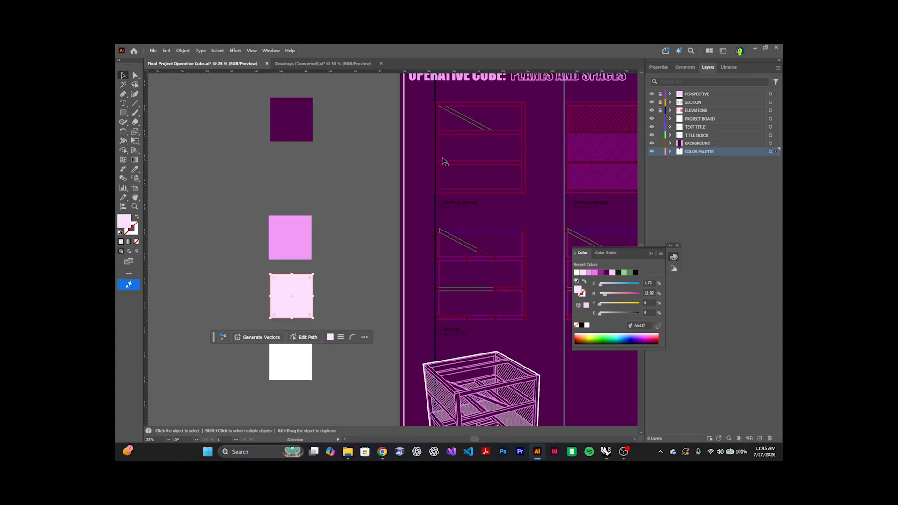
scroll(350, 238, down, 2)
scroll(439, 257, up, 1)
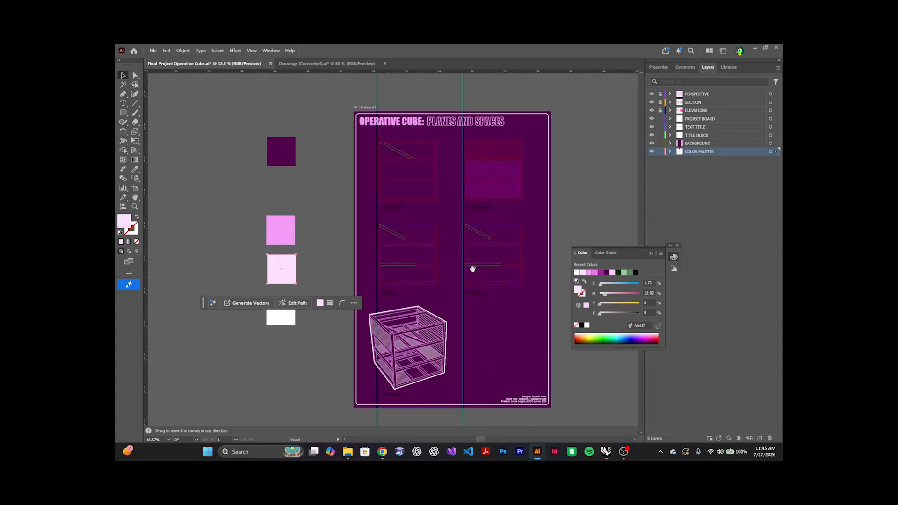
drag(473, 268, 435, 262)
click(154, 51)
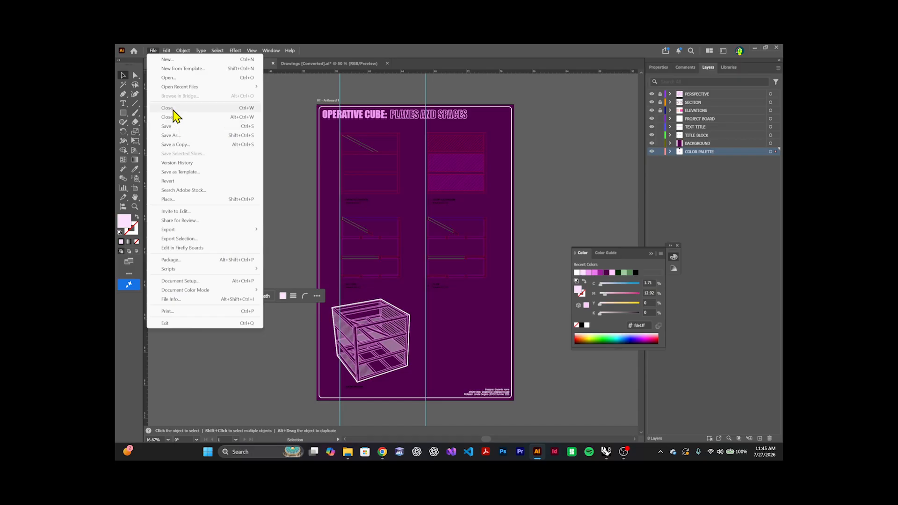
click(175, 79)
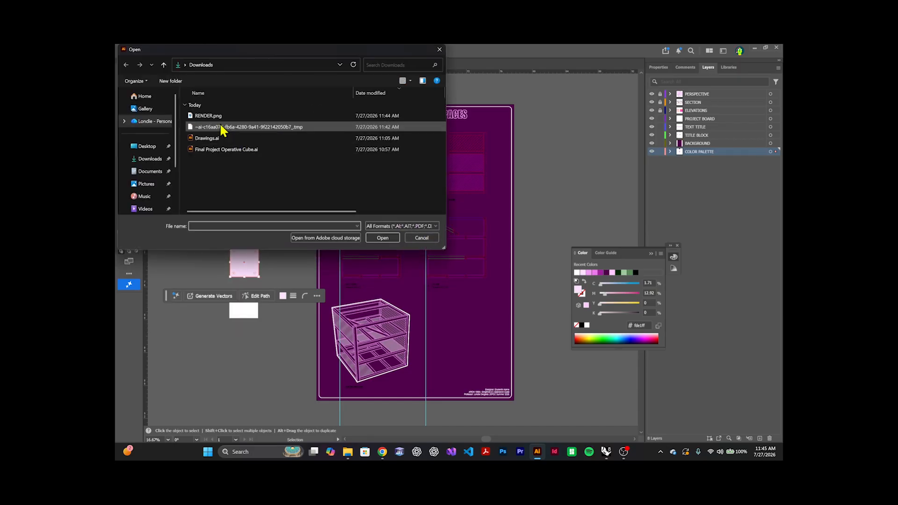
double_click(214, 115)
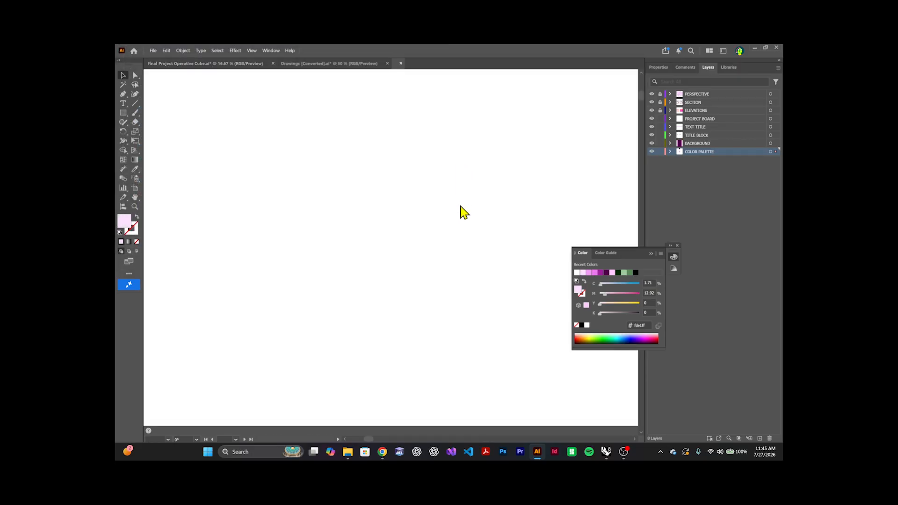
double_click(691, 94)
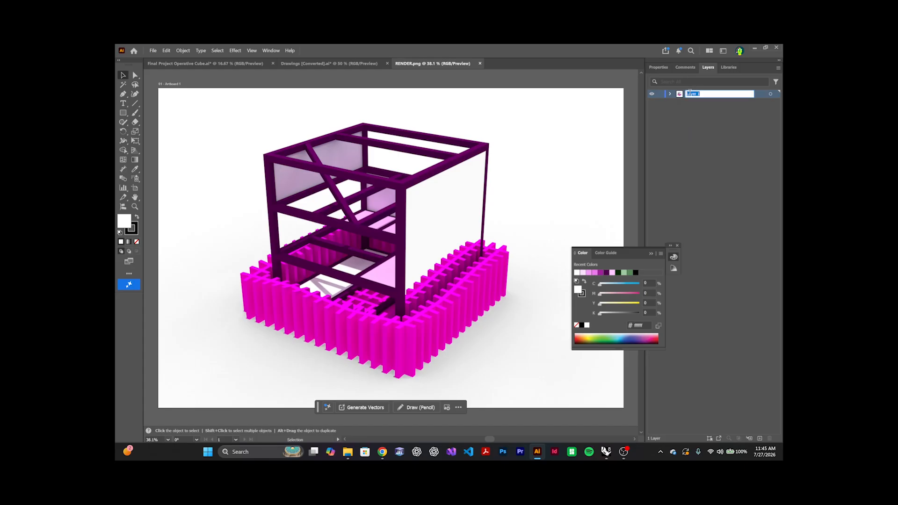
click(673, 161)
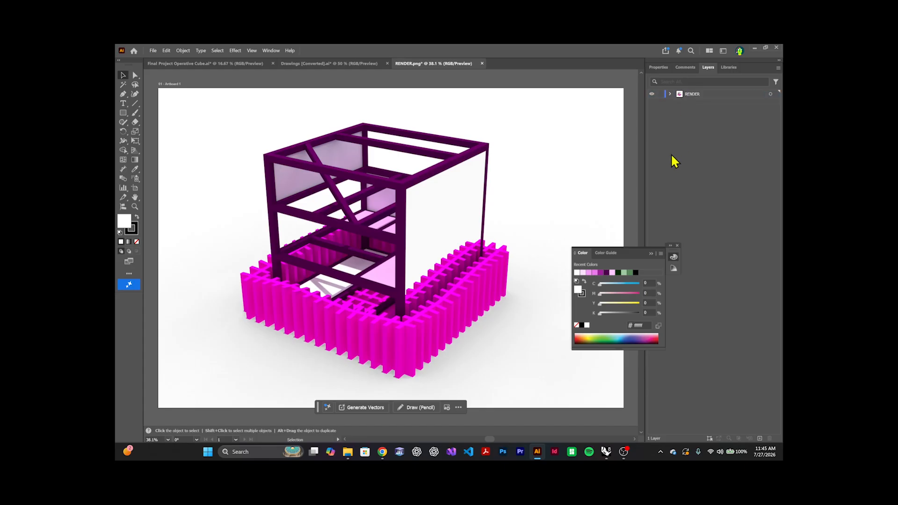
Step: Copy the render image and paste it into the Final Project Operative Cube board
drag(514, 137, 392, 244)
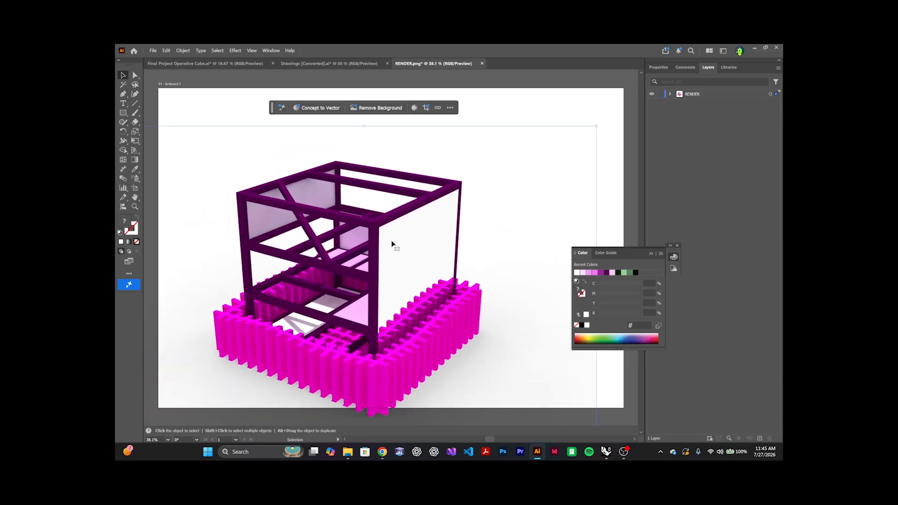
key(a)
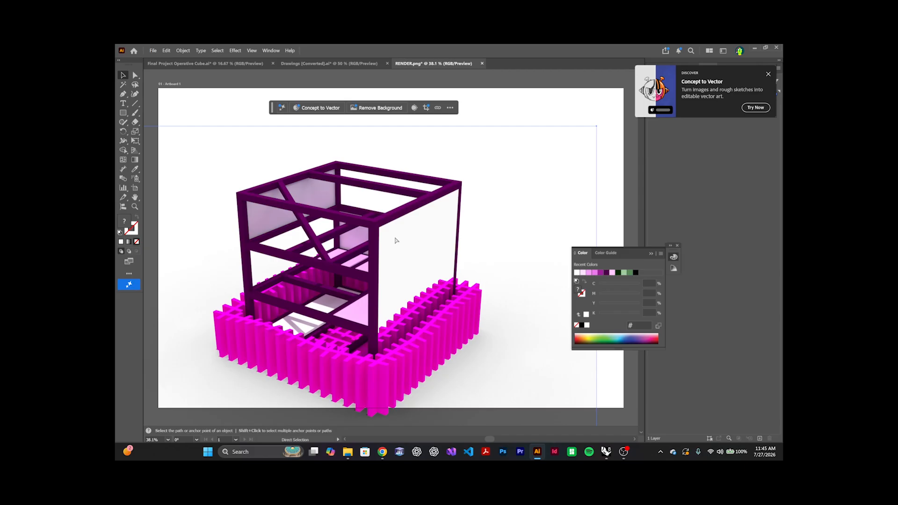
click(186, 64)
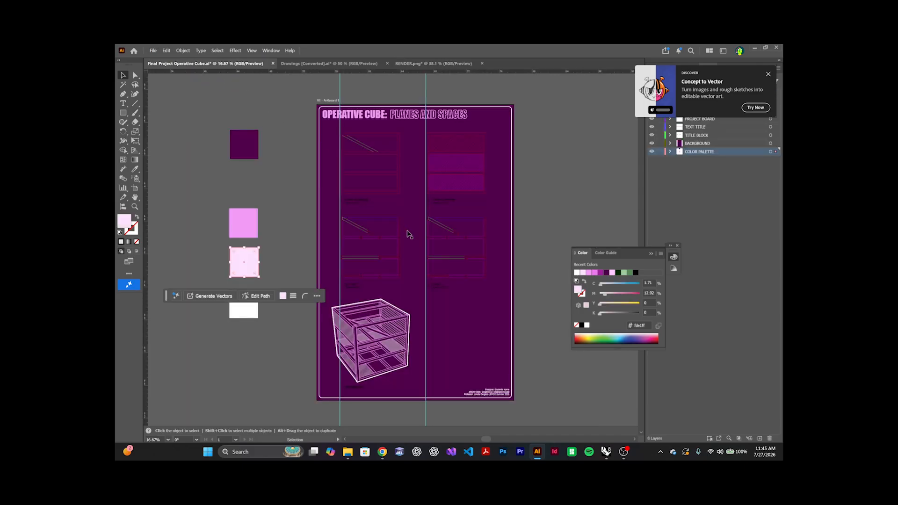
key(ctrl+v)
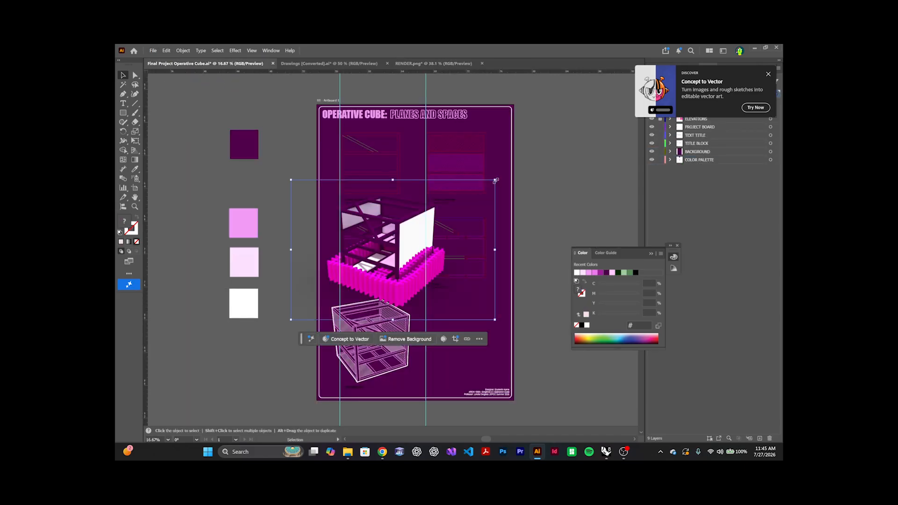
Step: Scale the pasted render down and place it beside the perspective cube drawing, matching its size, and deselect it
drag(495, 181, 431, 218)
drag(367, 271, 469, 333)
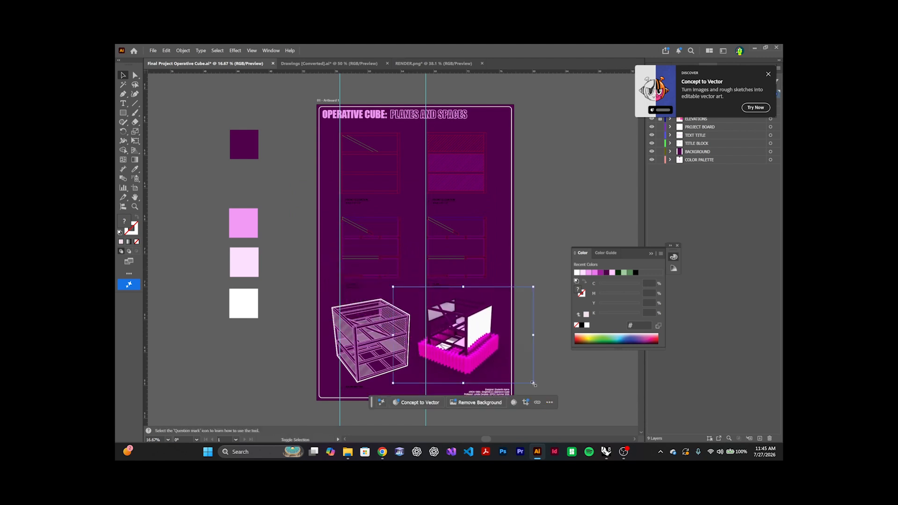
drag(533, 383, 556, 395)
drag(466, 351, 460, 347)
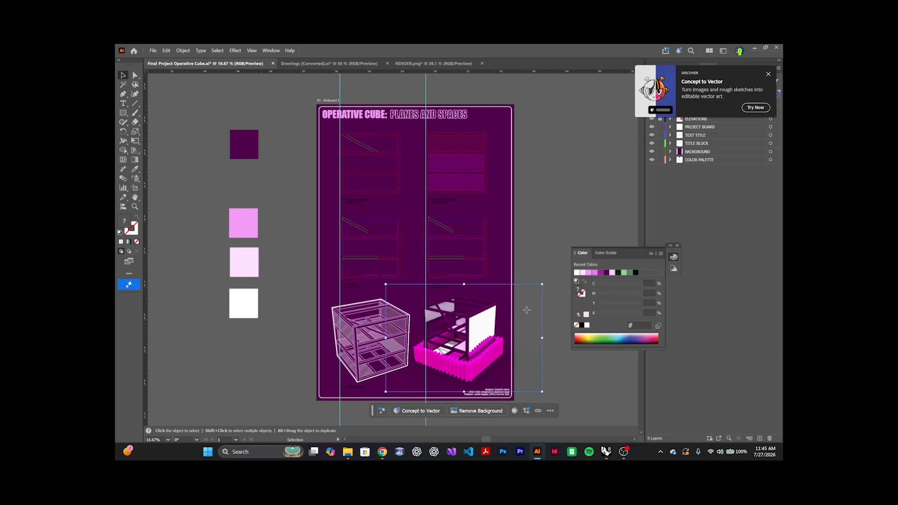
scroll(467, 334, up, 3)
scroll(456, 321, down, 2)
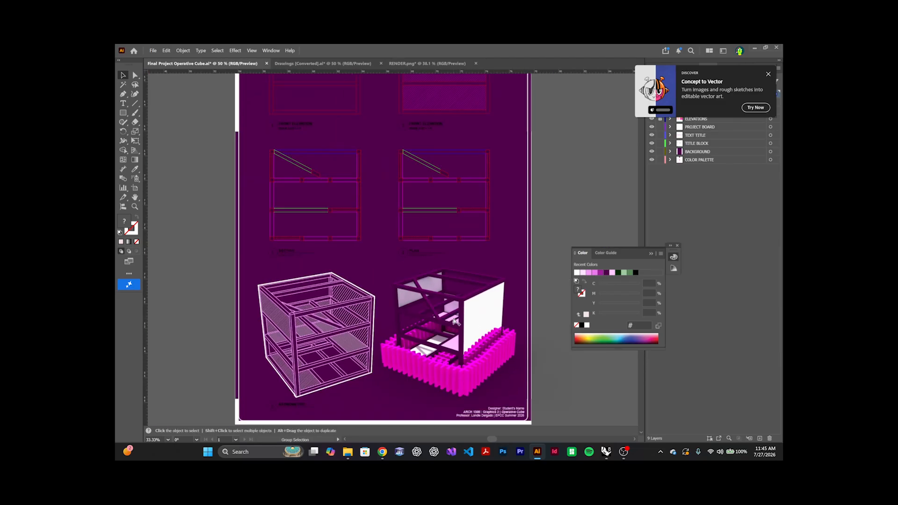
scroll(454, 321, down, 2)
click(280, 173)
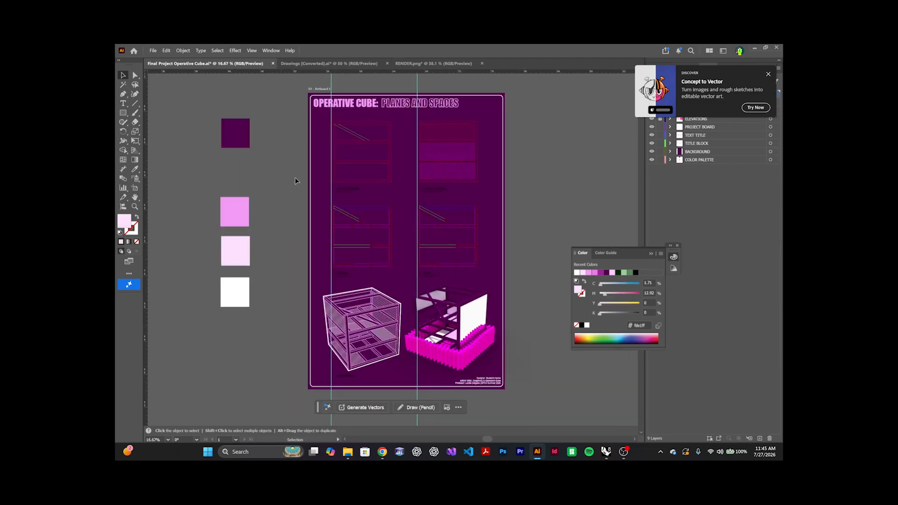